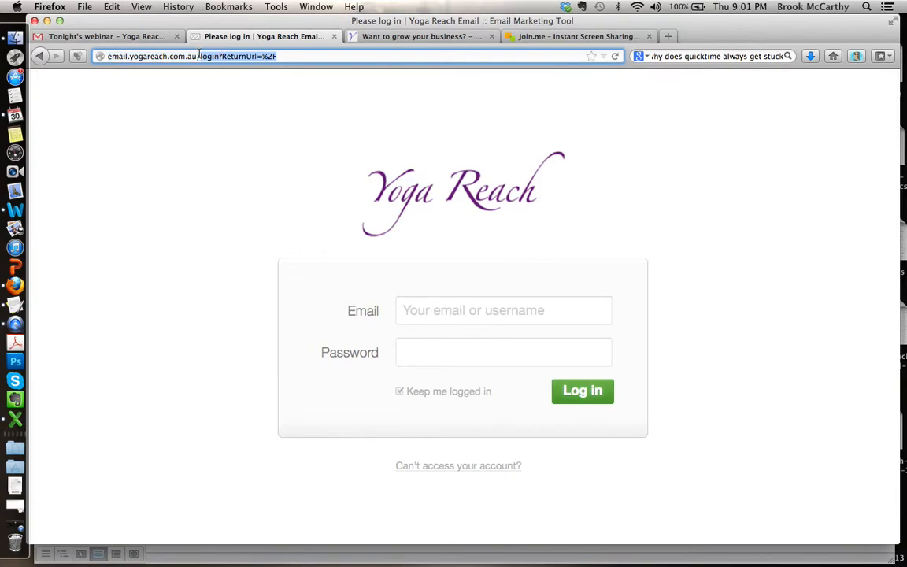
# Step: Load the email.yogareach.com.au login page and sign in with the account e-mail and its saved password
pyautogui.press('BackSpace')
pyautogui.press('Return')
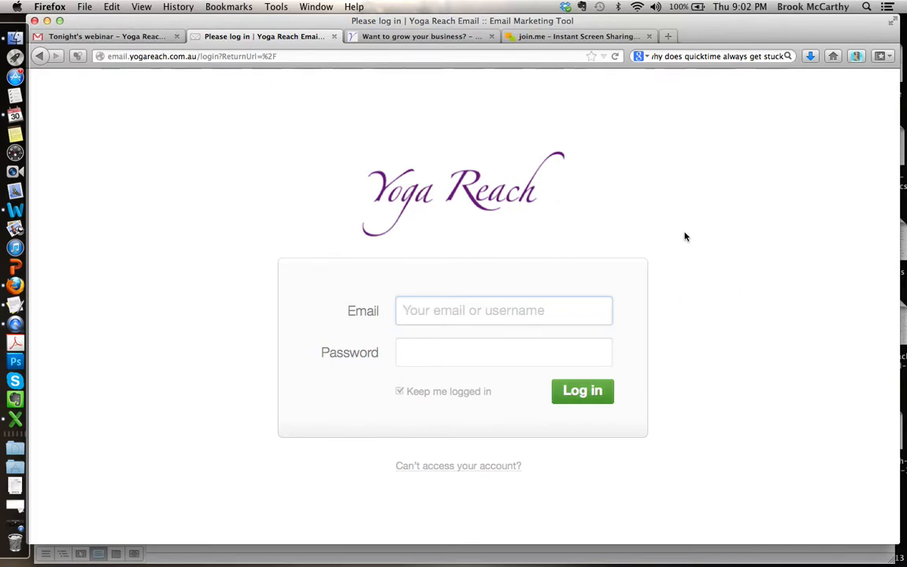
pyautogui.write('brook')
pyautogui.press('Down')
pyautogui.press('Return')
pyautogui.click(530, 313)
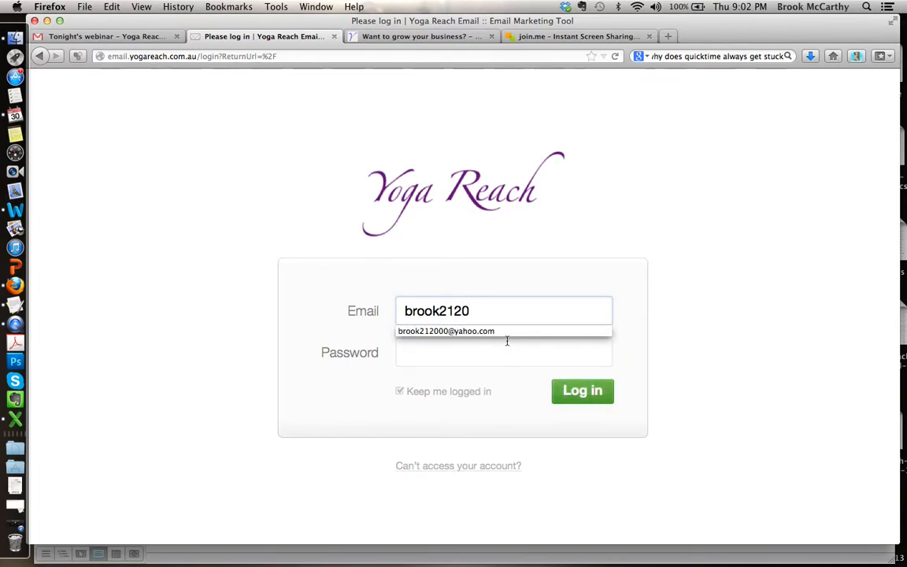
pyautogui.click(496, 330)
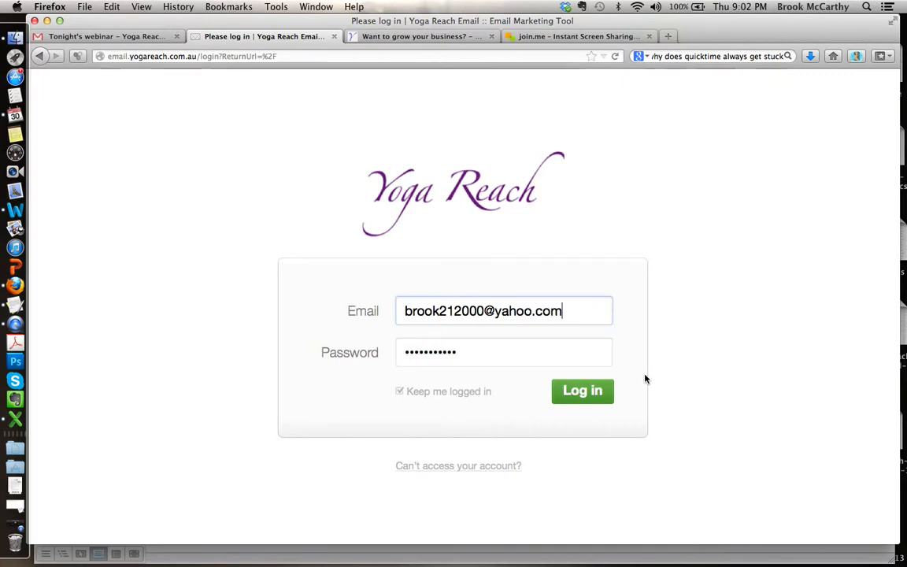
pyautogui.click(584, 394)
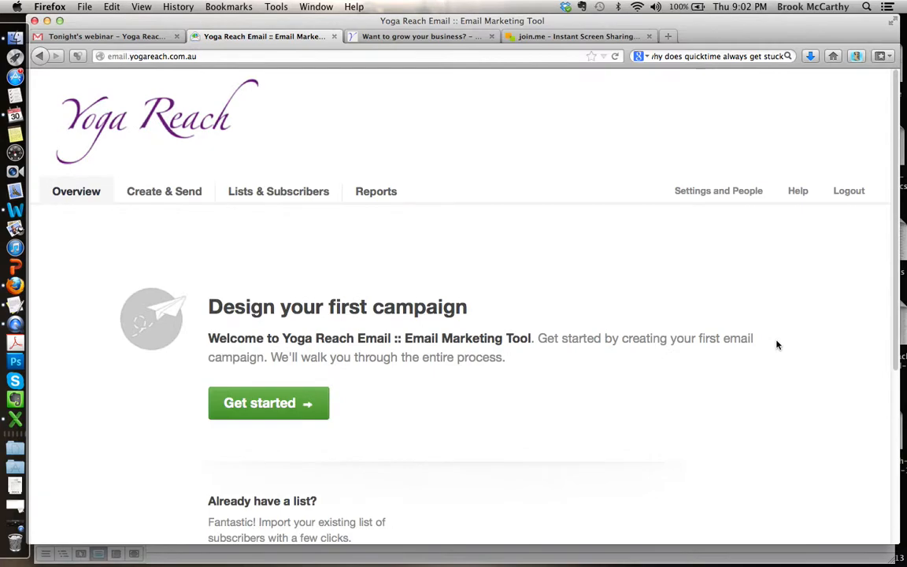
# Step: Look over the account overview page and go to the Lists & Subscribers section
pyautogui.scroll(-1, 736, 295)
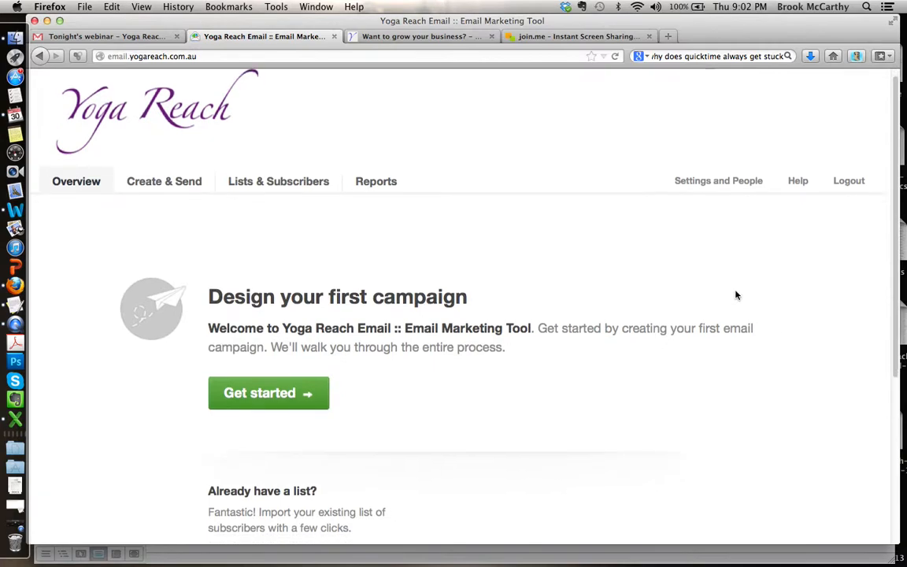
pyautogui.scroll(-5, 736, 296)
pyautogui.scroll(-2, 736, 296)
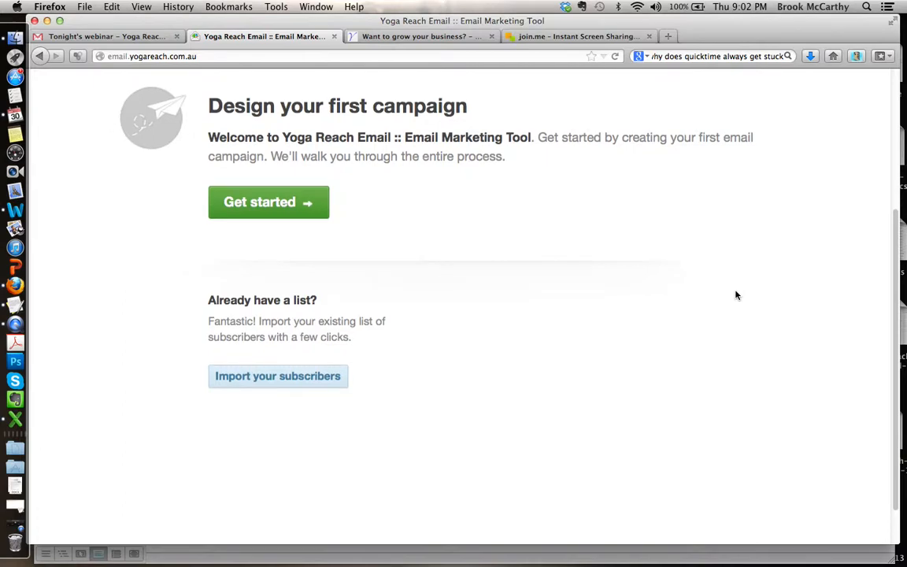
pyautogui.scroll(6, 736, 296)
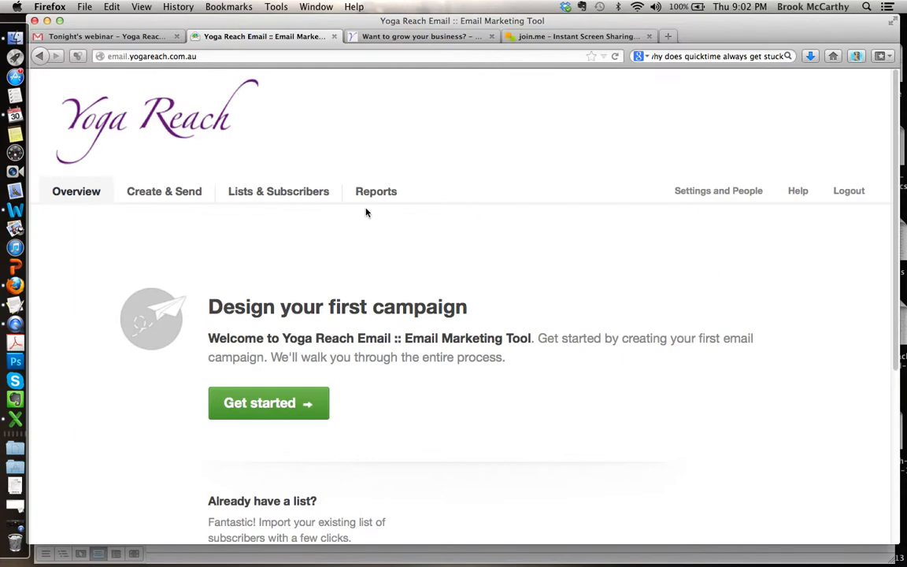
pyautogui.click(281, 194)
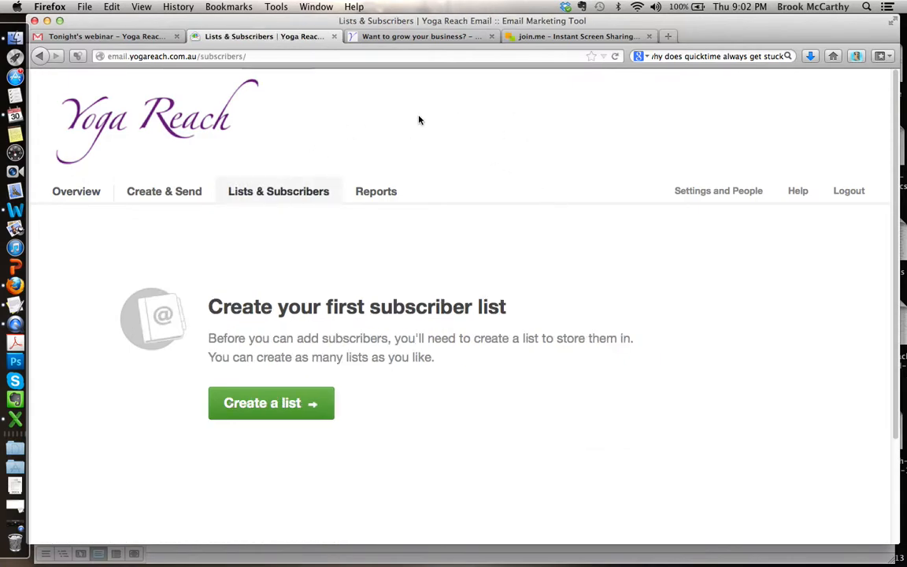
# Step: Switch to Finder and open the Webinar attendees Excel workbook from the May E-News folder on the Desktop
pyautogui.click(18, 43)
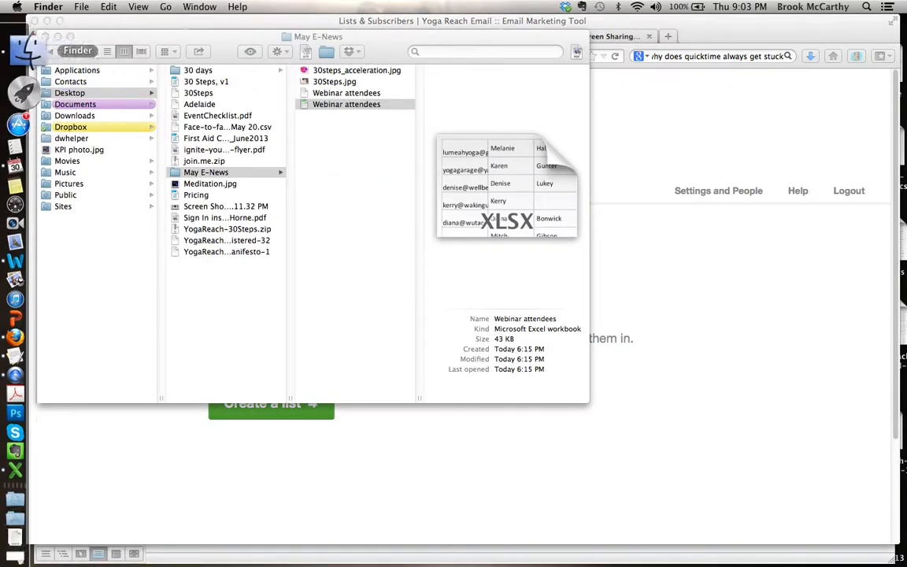
pyautogui.click(98, 92)
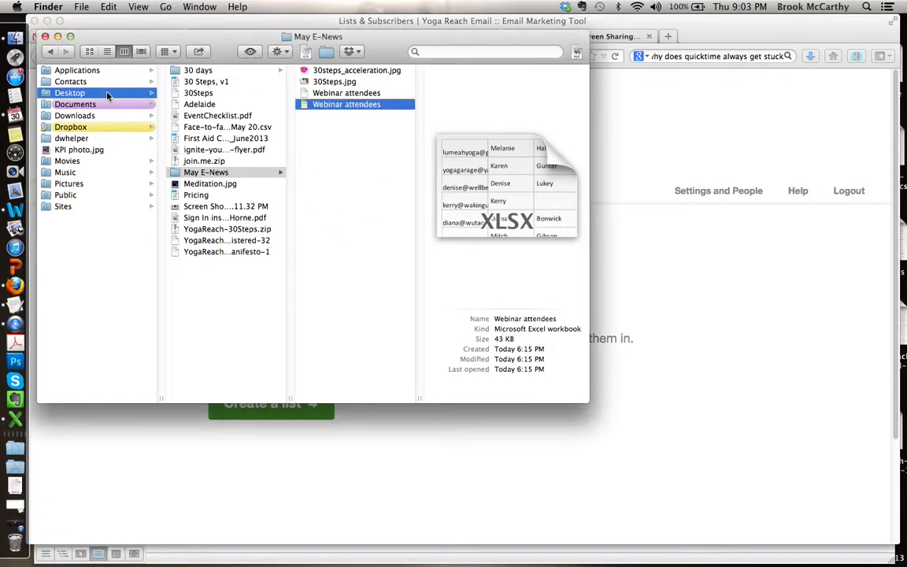
pyautogui.click(228, 172)
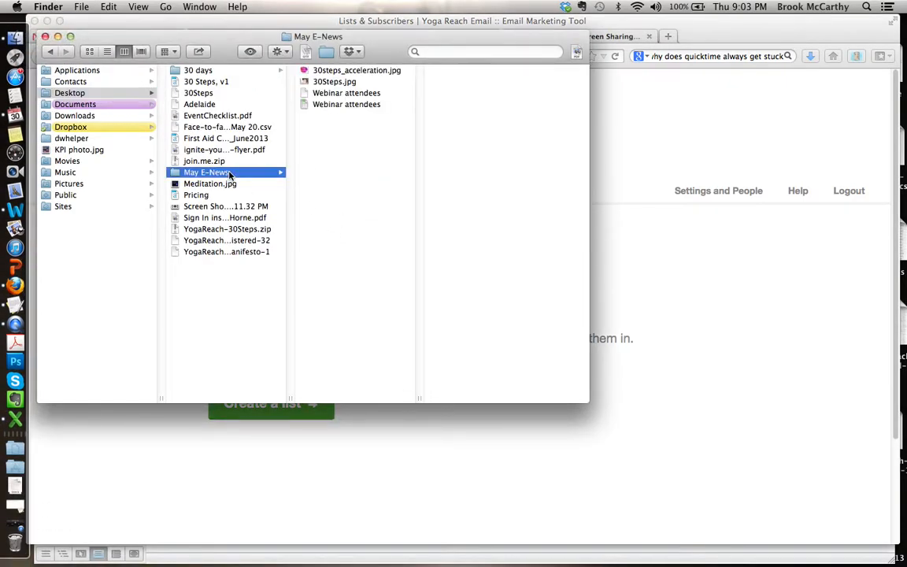
pyautogui.click(352, 93)
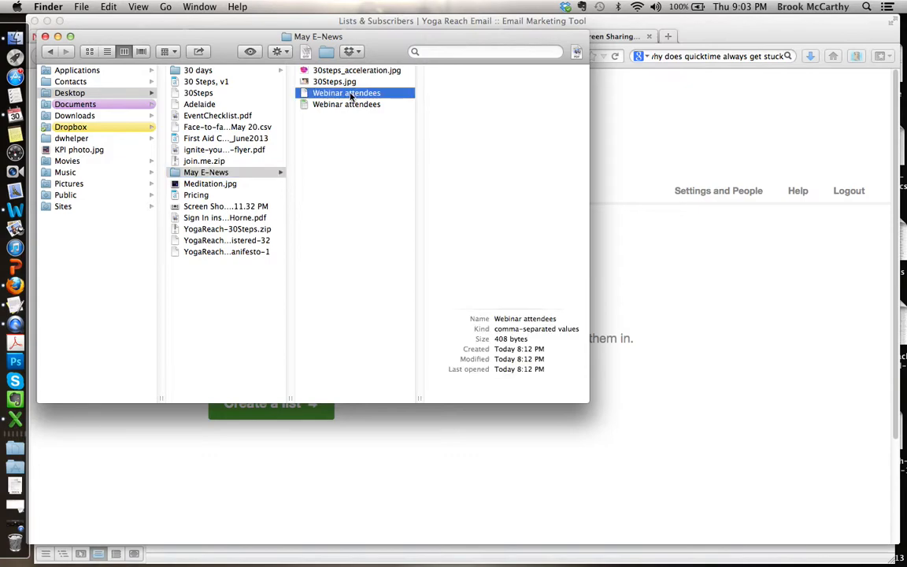
pyautogui.click(341, 106)
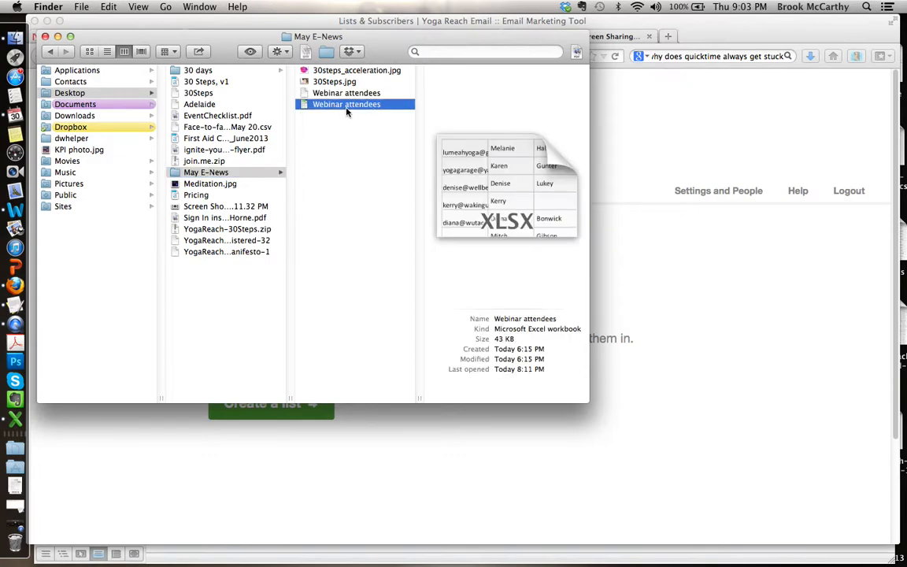
pyautogui.doubleClick(344, 105)
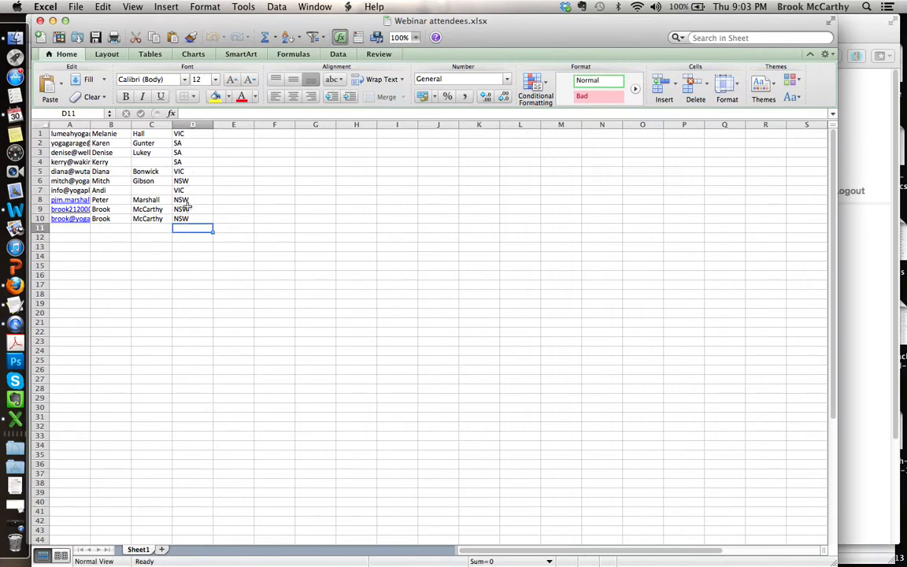
# Step: Save the workbook as Comma Separated Values (.csv) under the name Webinar attendees in May E-News, replacing the existing file
pyautogui.click(75, 7)
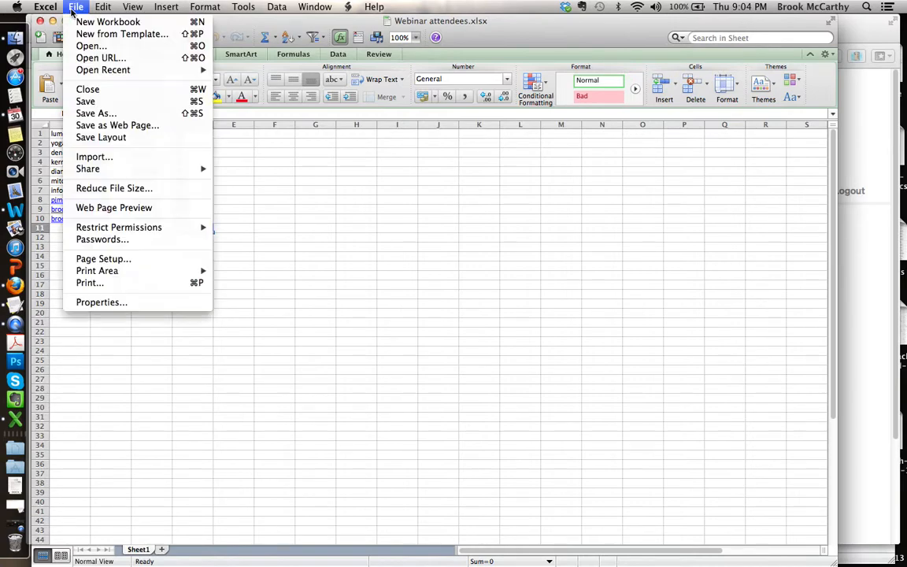
pyautogui.click(85, 113)
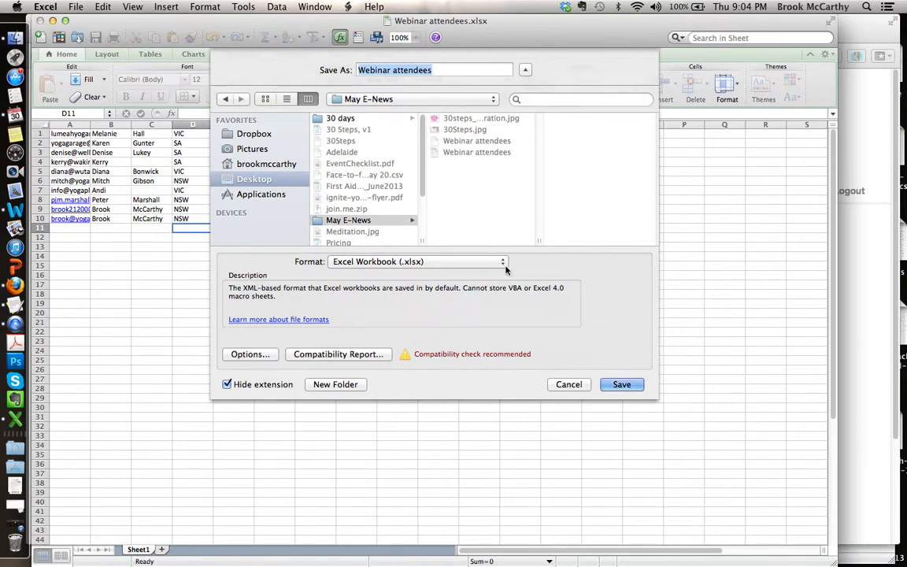
pyautogui.click(502, 262)
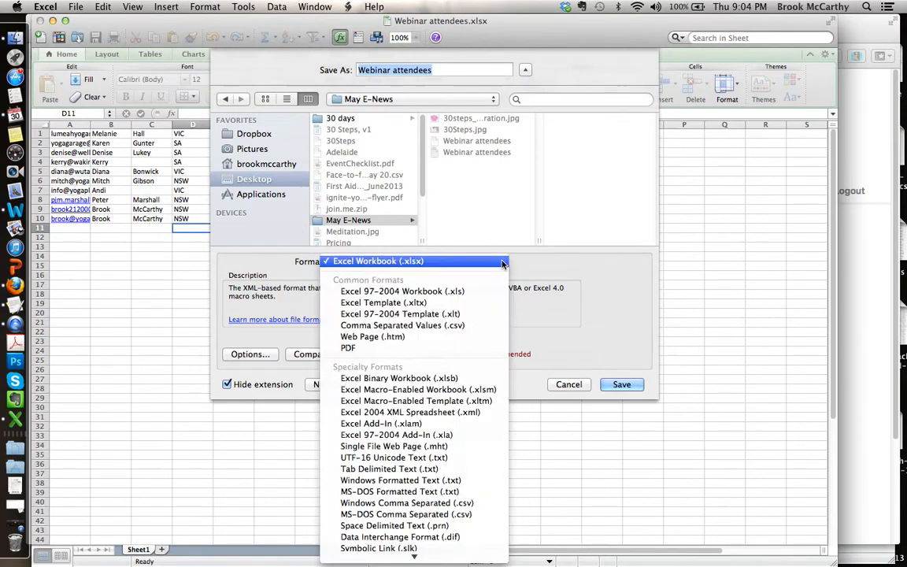
pyautogui.click(482, 326)
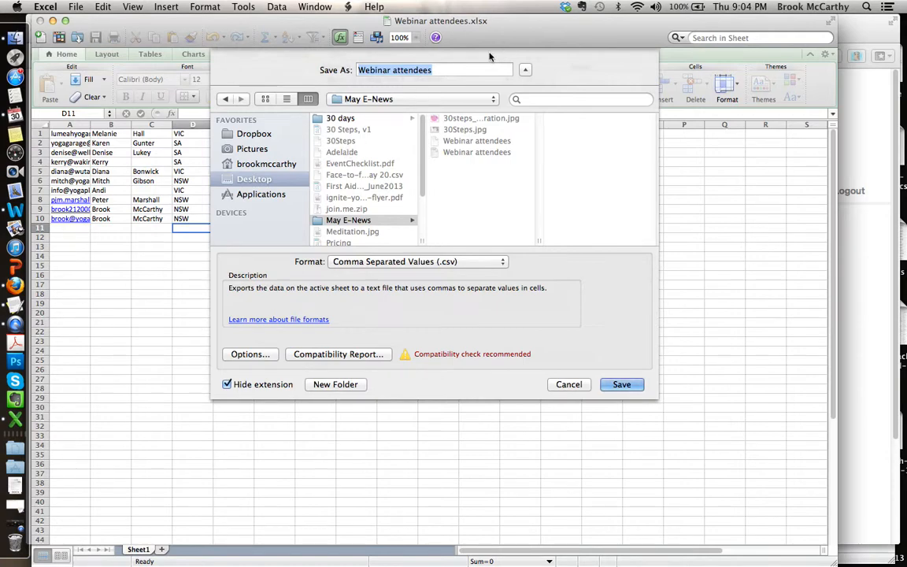
pyautogui.click(630, 384)
pyautogui.click(531, 123)
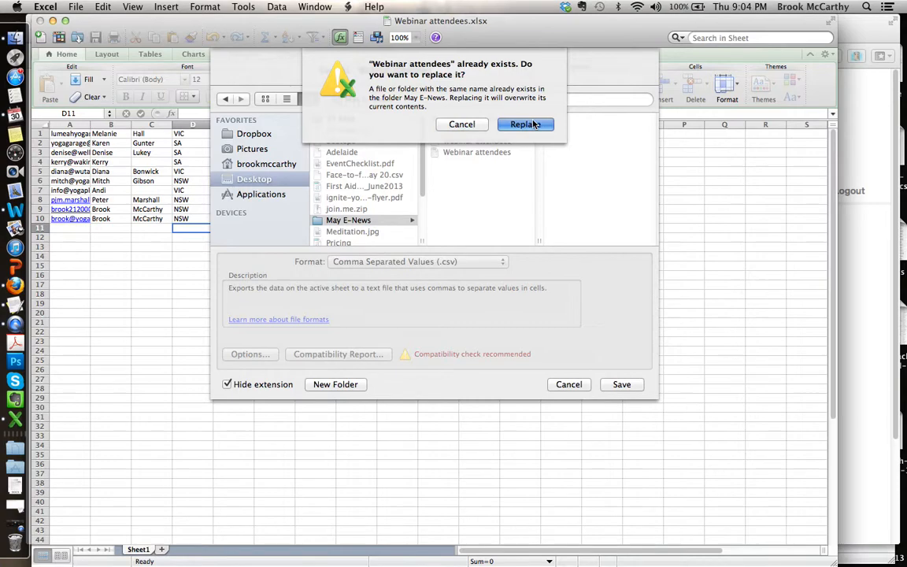
pyautogui.click(567, 333)
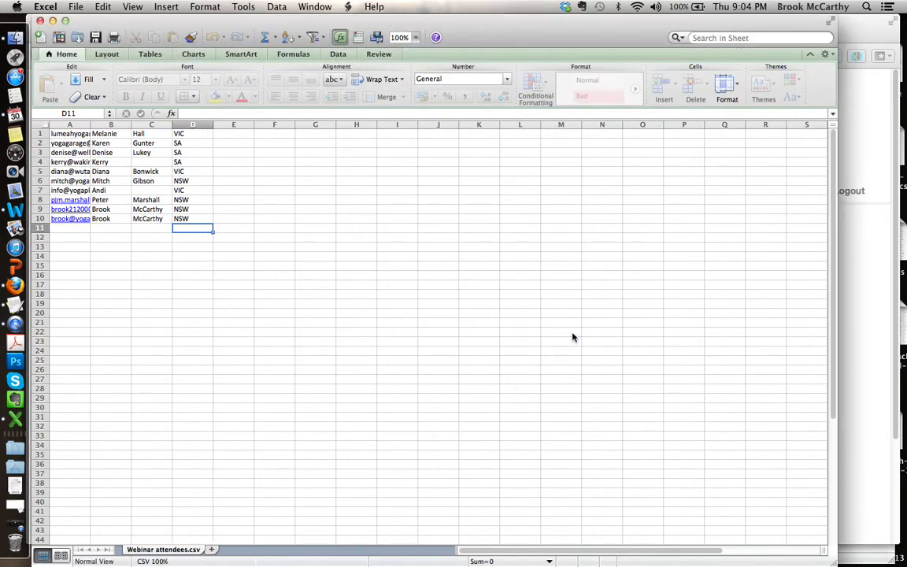
# Step: Close Webinar attendees.csv, saving its changes and continuing in the CSV format
pyautogui.click(41, 22)
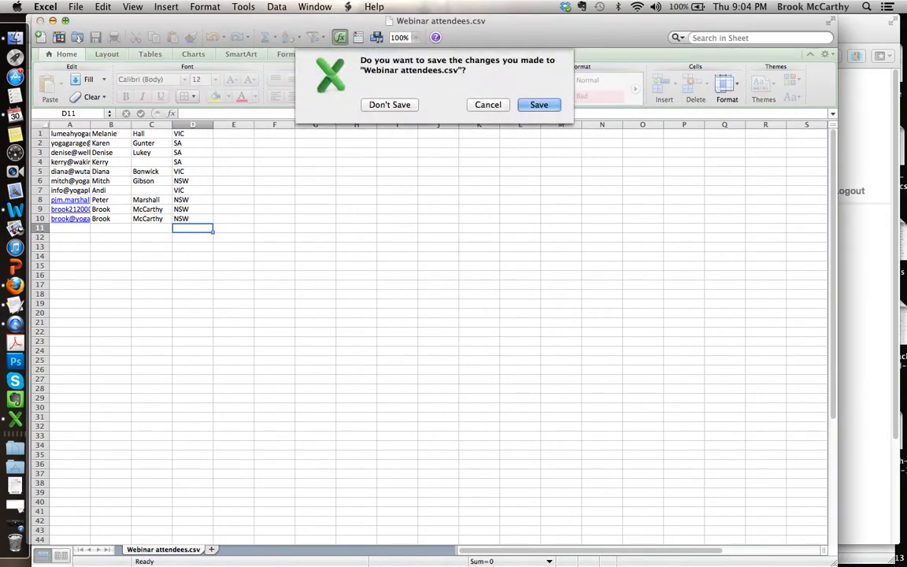
pyautogui.click(523, 106)
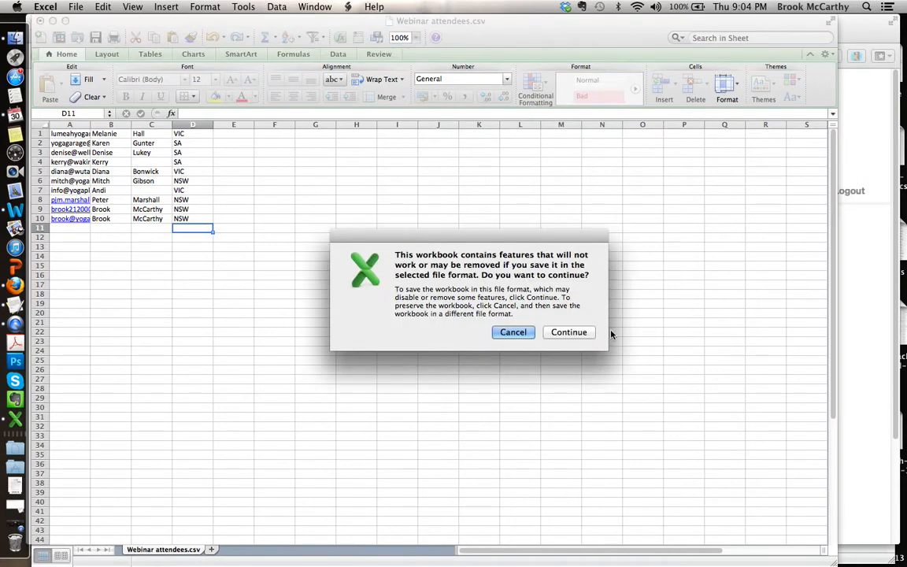
pyautogui.click(589, 333)
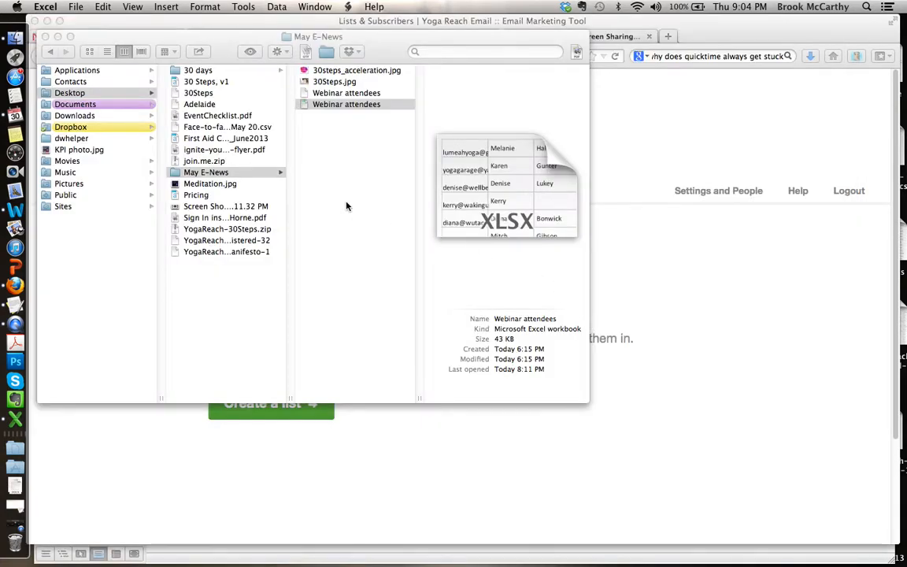
# Step: Return to Firefox and create a subscriber list named Webinar May 30 with the single opt-in type
pyautogui.click(641, 137)
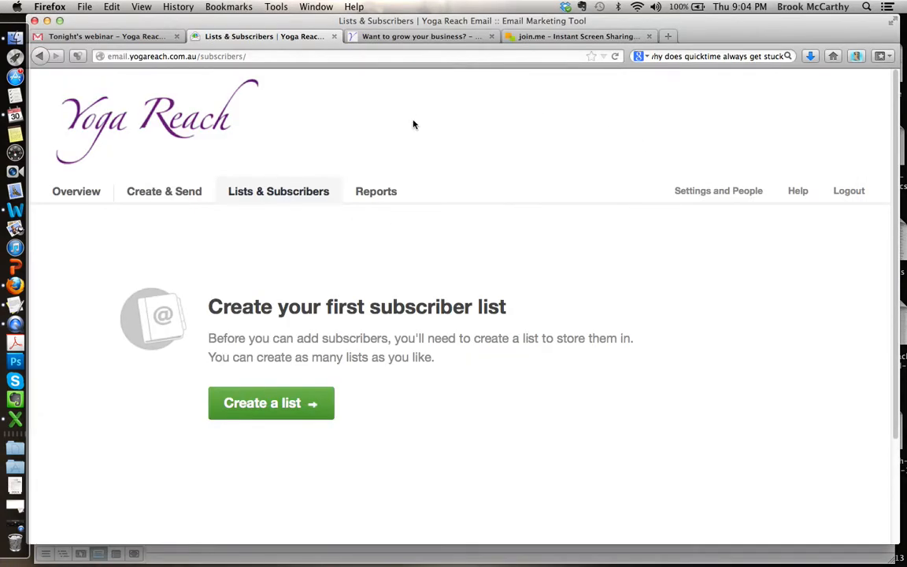
pyautogui.click(291, 407)
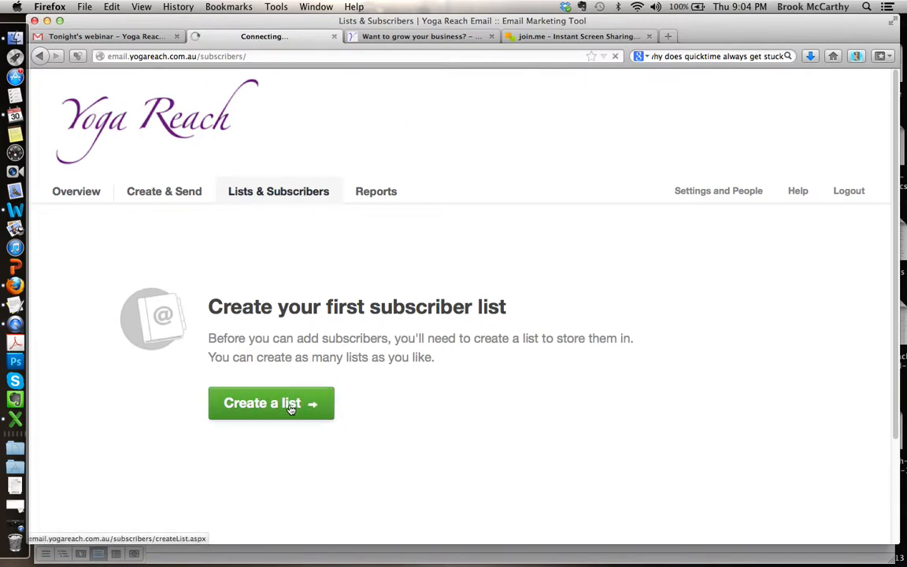
pyautogui.scroll(-2, 560, 196)
pyautogui.scroll(-2, 560, 197)
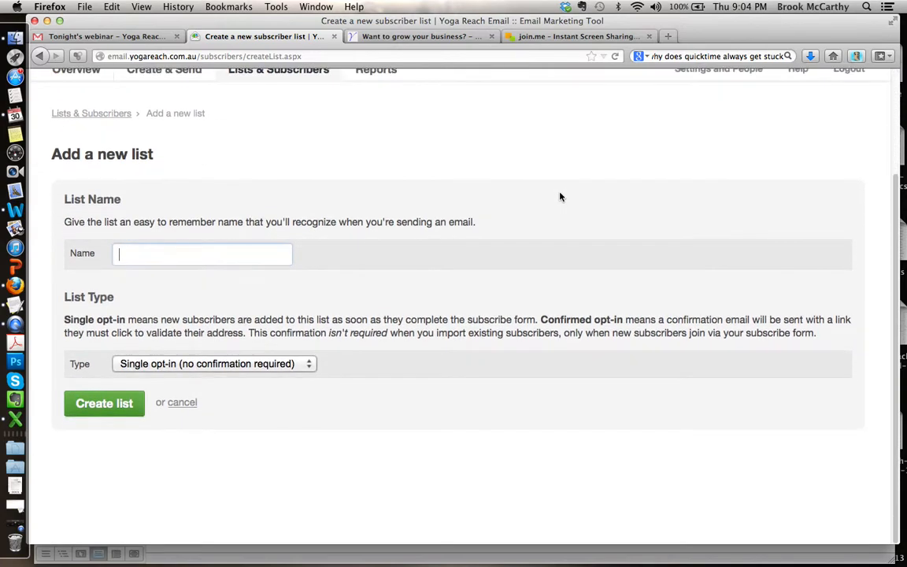
pyautogui.write('Webinar ')
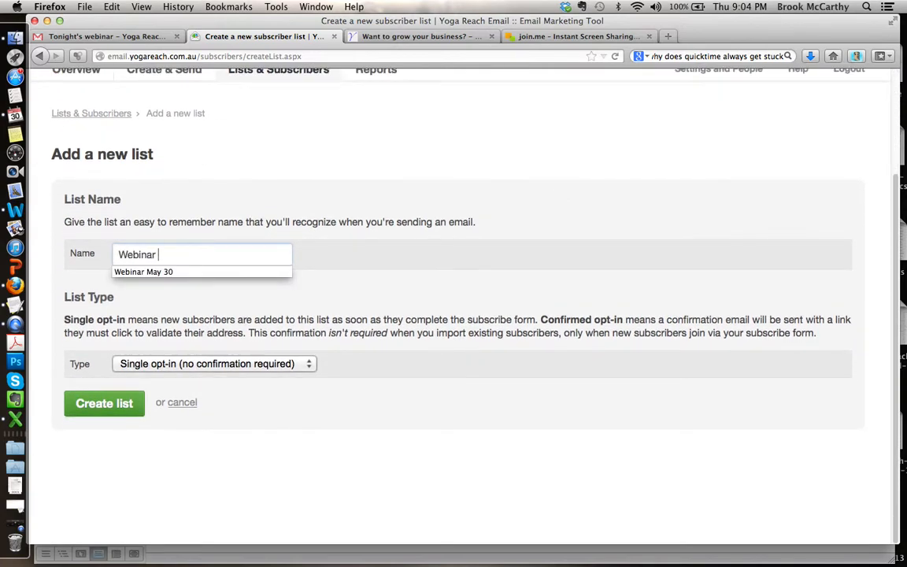
pyautogui.write('May 30')
pyautogui.press('Tab')
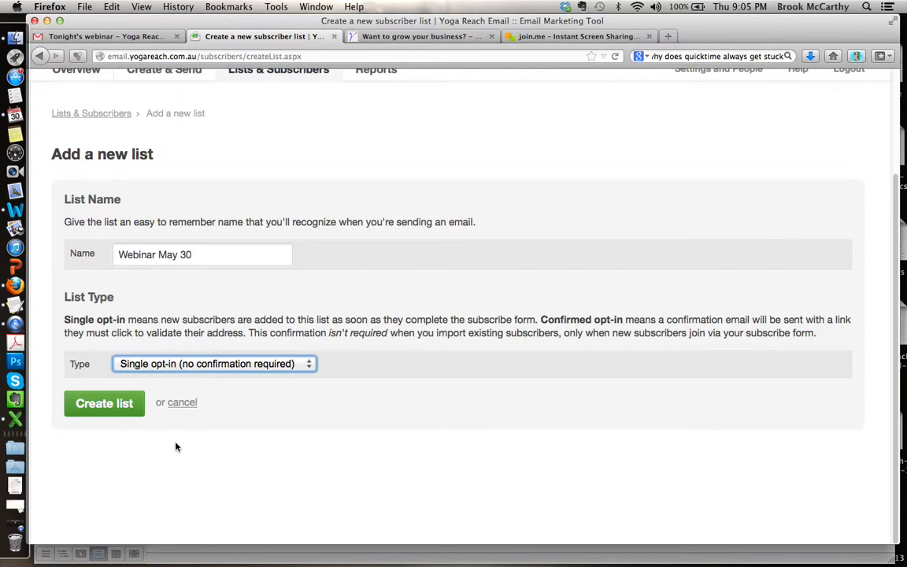
pyautogui.click(117, 404)
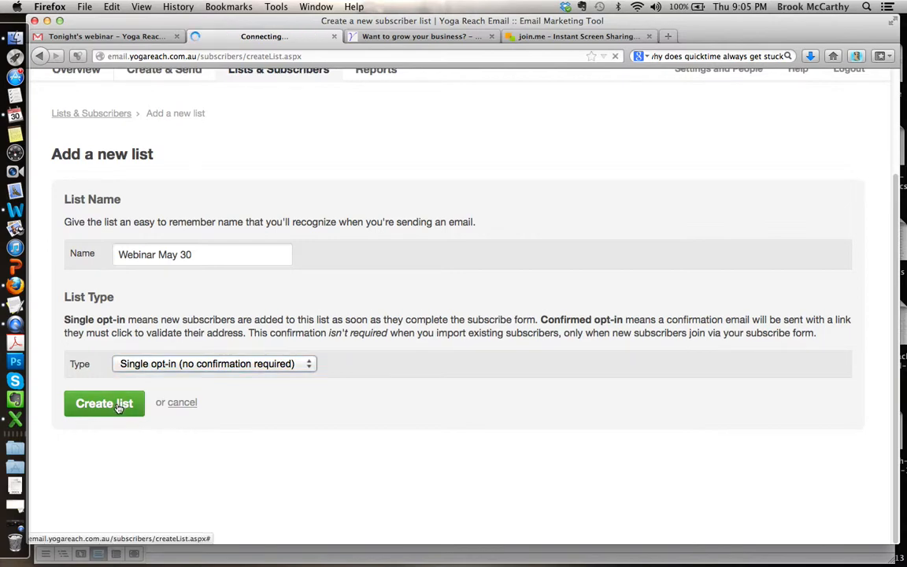
# Step: Import the Webinar attendees CSV file from the May E-News folder as new subscribers of the Webinar May 30 list
pyautogui.scroll(-1, 441, 331)
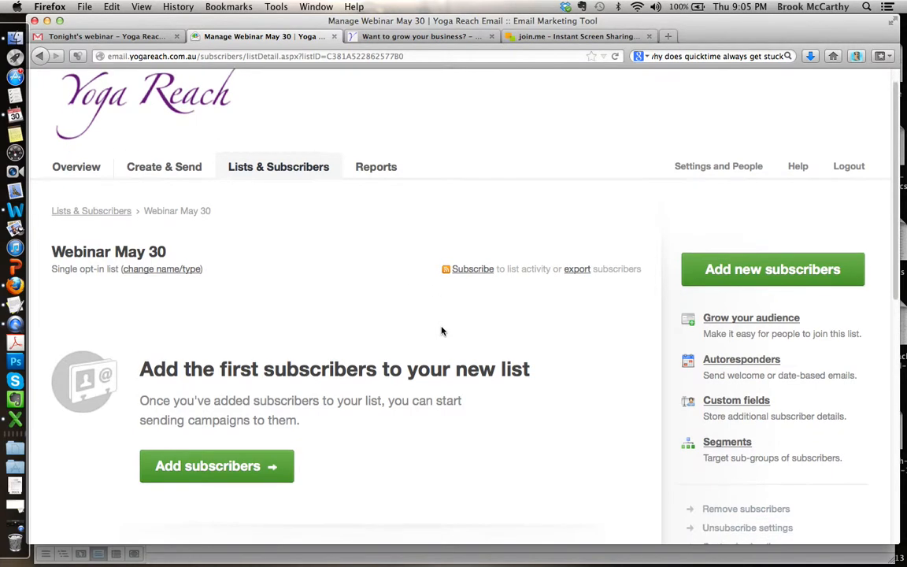
pyautogui.scroll(-5, 441, 331)
pyautogui.scroll(4, 442, 331)
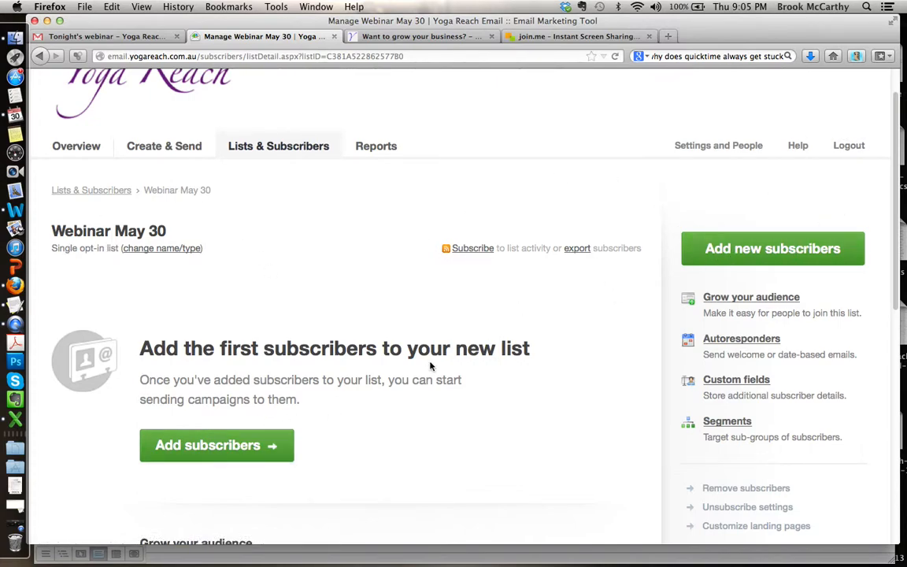
pyautogui.click(202, 447)
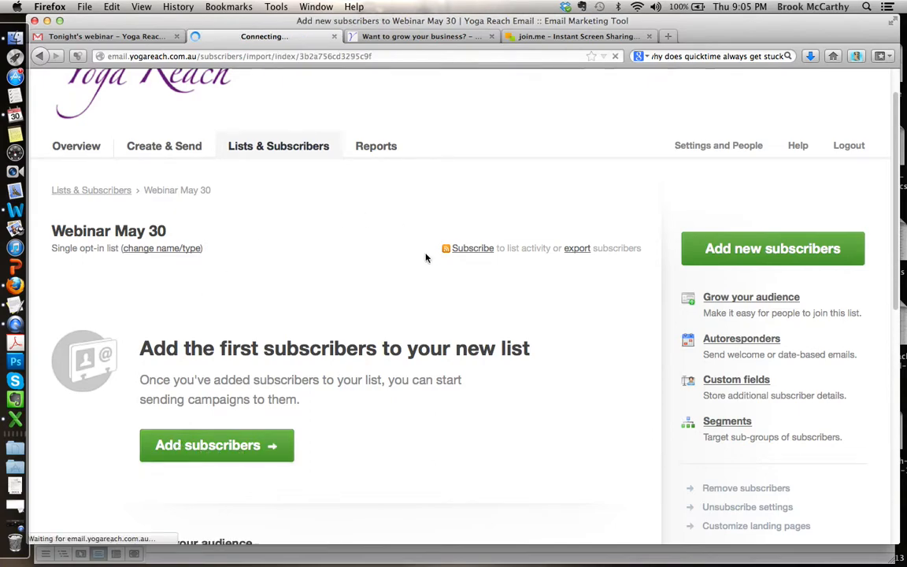
pyautogui.scroll(-5, 535, 301)
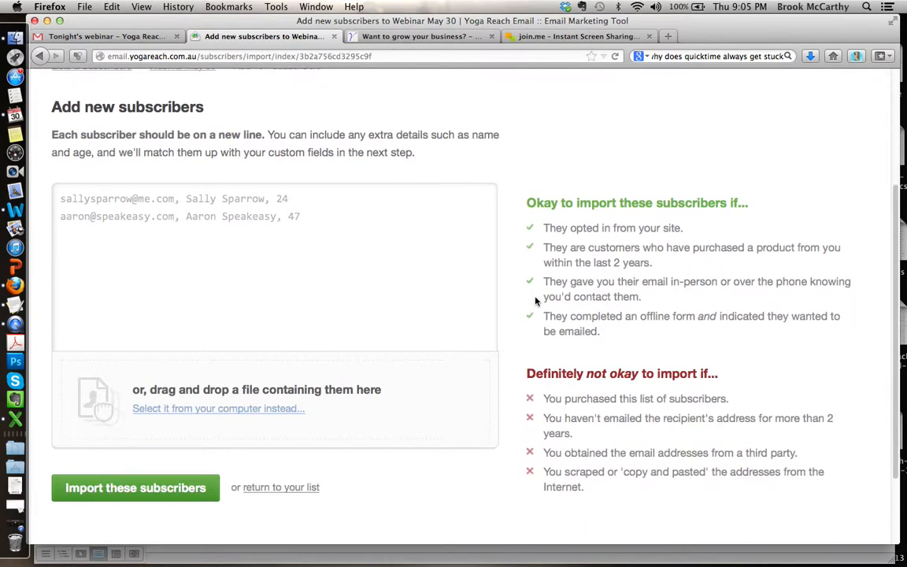
pyautogui.scroll(-3, 259, 200)
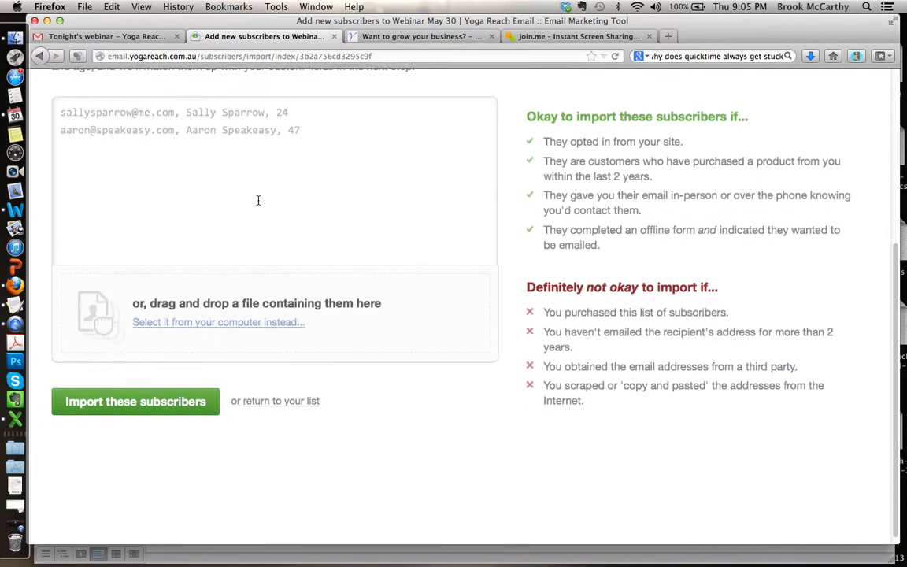
pyautogui.click(158, 314)
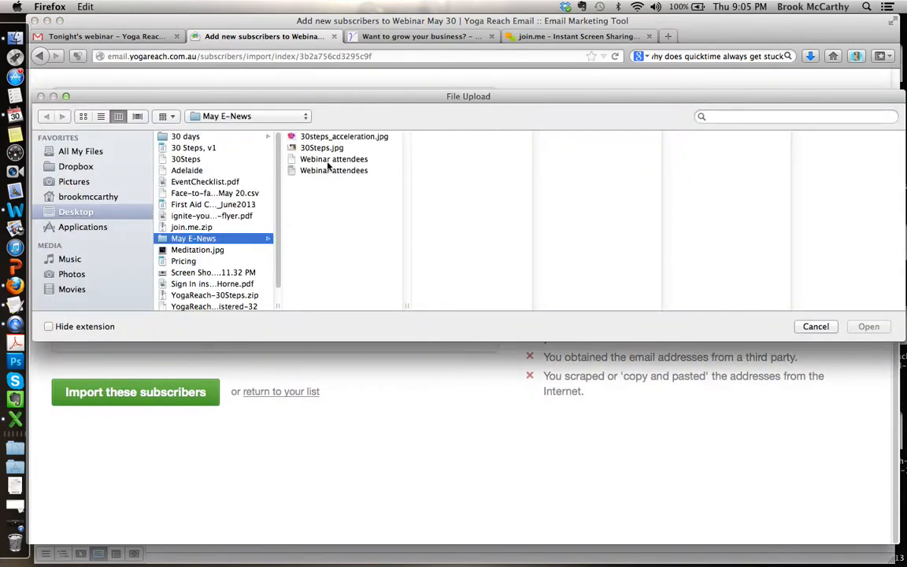
pyautogui.click(331, 160)
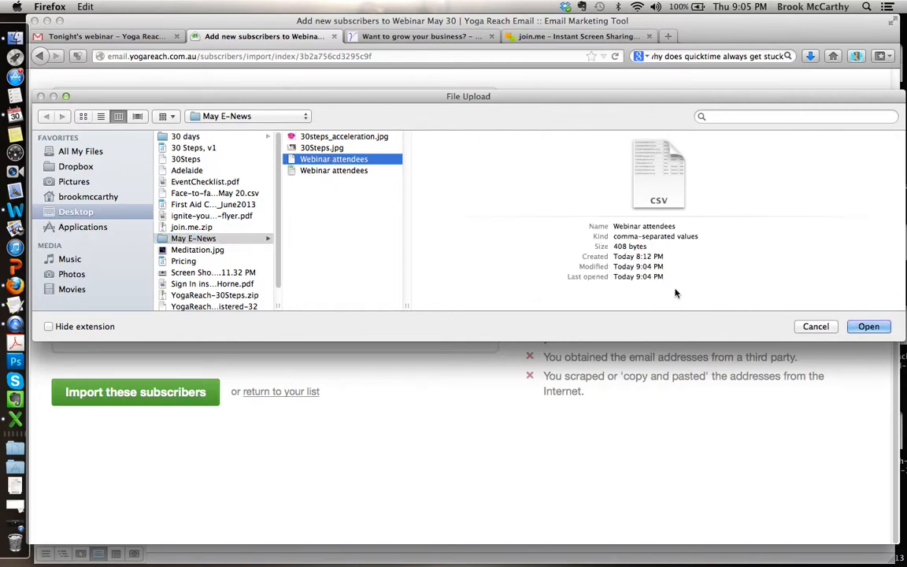
pyautogui.click(866, 326)
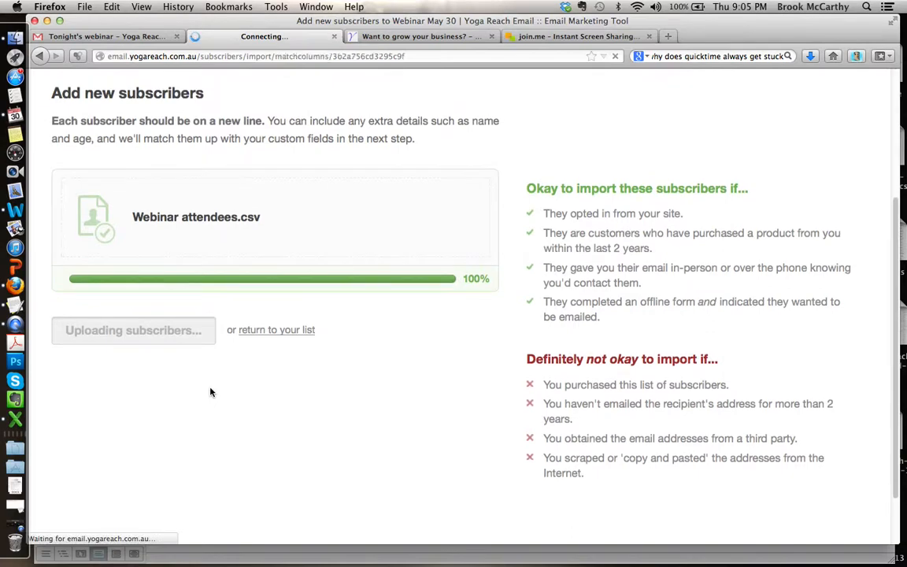
# Step: Match Column 2 of the imported file to First name and Column 3 to Last name
pyautogui.scroll(-5, 618, 353)
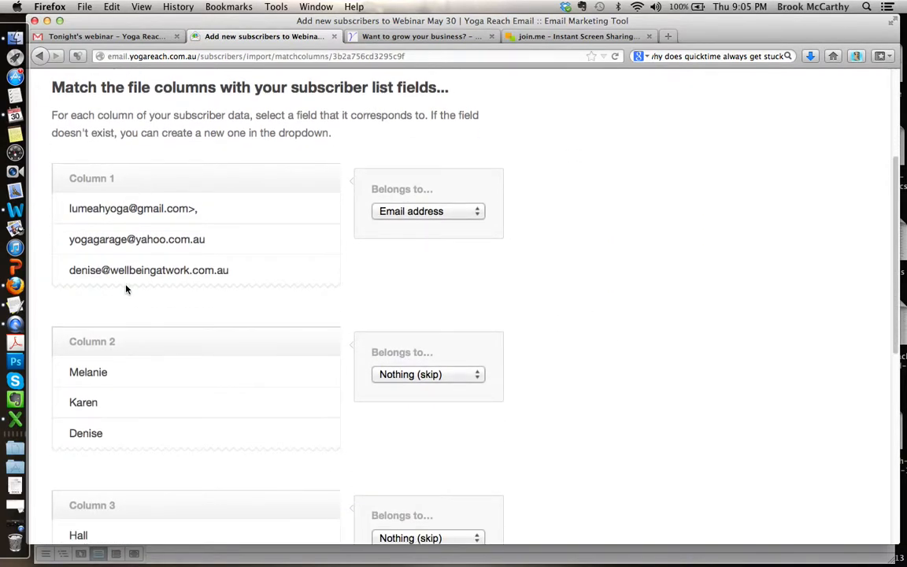
pyautogui.scroll(-6, 532, 344)
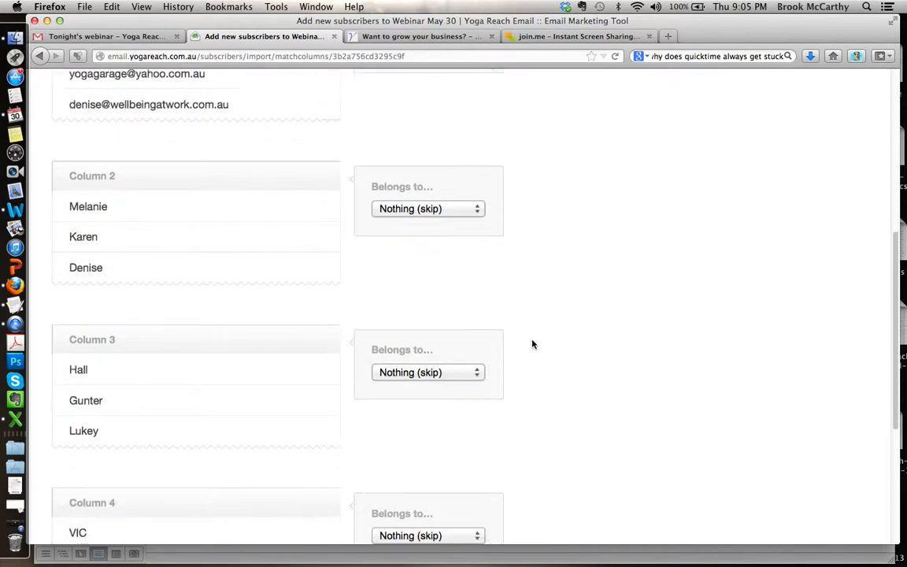
pyautogui.click(473, 153)
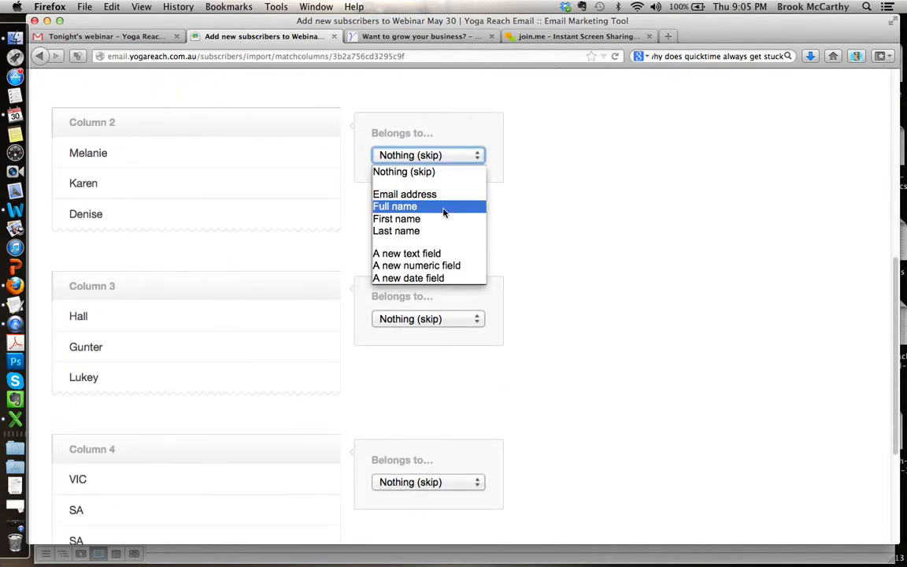
pyautogui.click(441, 206)
pyautogui.click(477, 156)
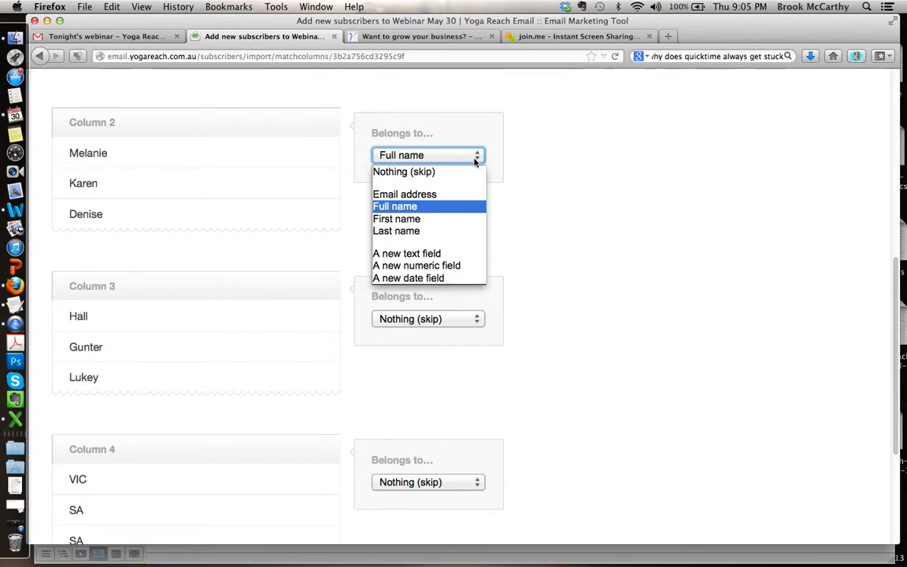
pyautogui.click(458, 216)
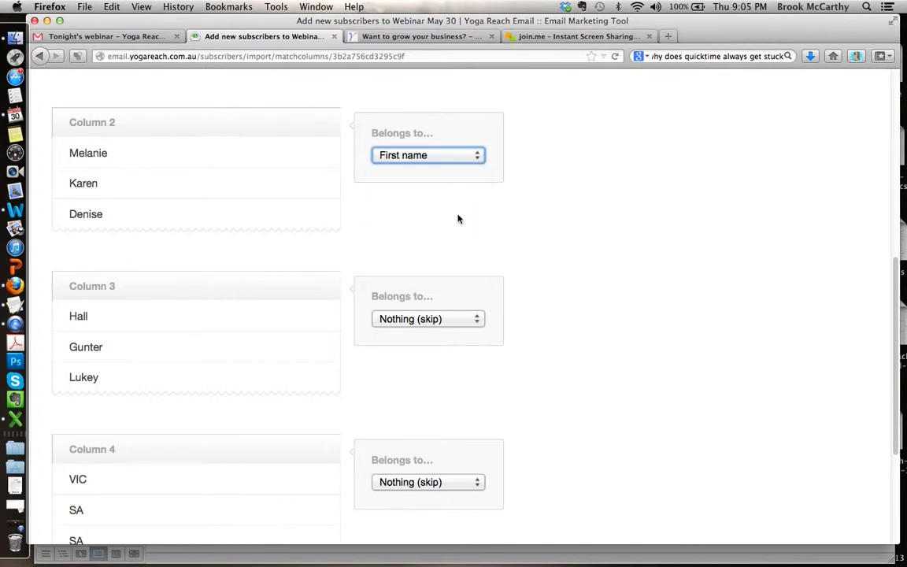
pyautogui.click(472, 321)
pyautogui.click(461, 395)
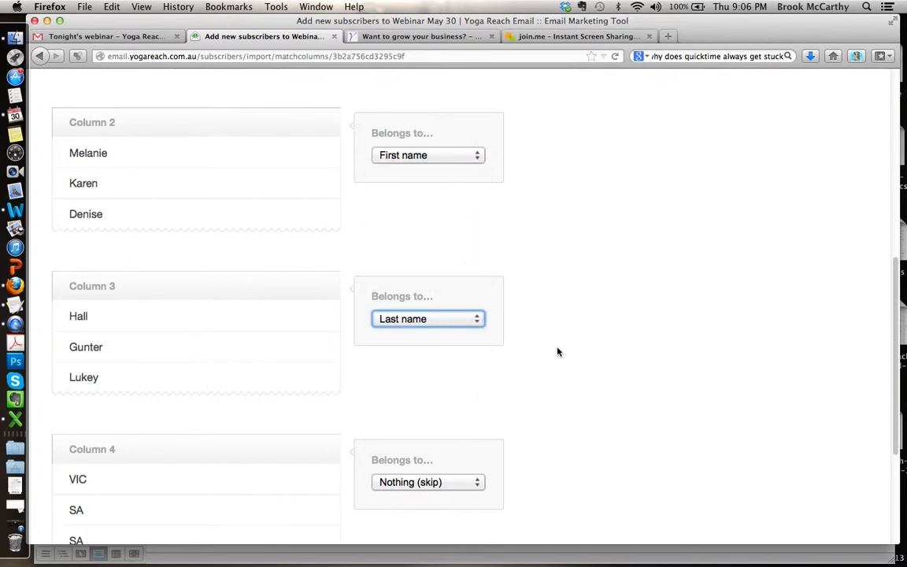
# Step: Match Column 4 to a new text field named State and finish adding the subscribers
pyautogui.scroll(-5, 554, 354)
pyautogui.click(465, 289)
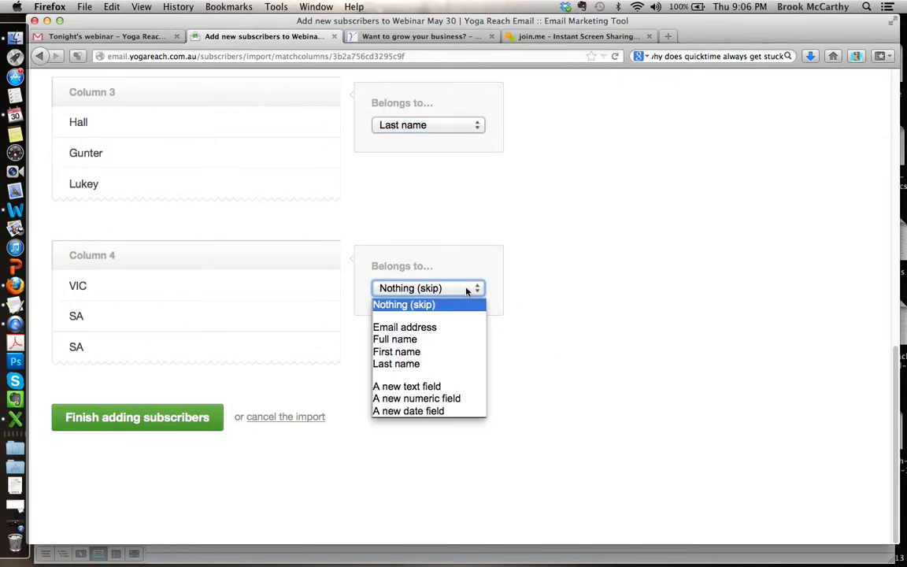
pyautogui.click(458, 387)
pyautogui.write('Sat')
pyautogui.press('BackSpace')
pyautogui.press('BackSpace')
pyautogui.write('tate')
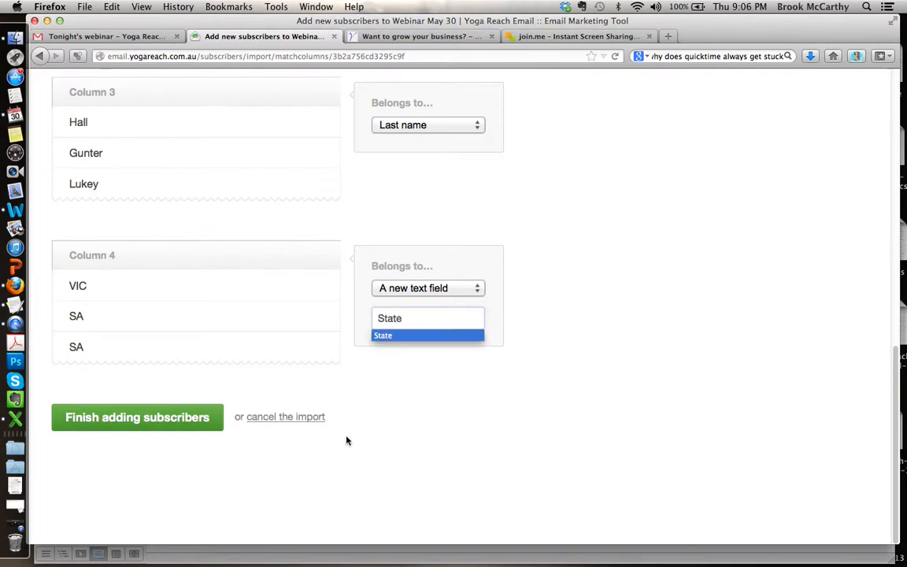
pyautogui.click(457, 397)
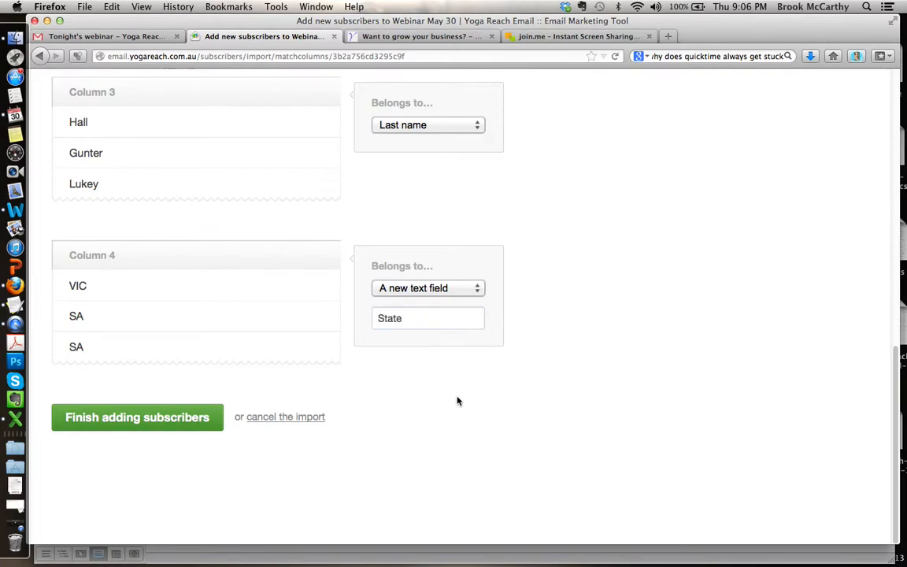
pyautogui.click(474, 287)
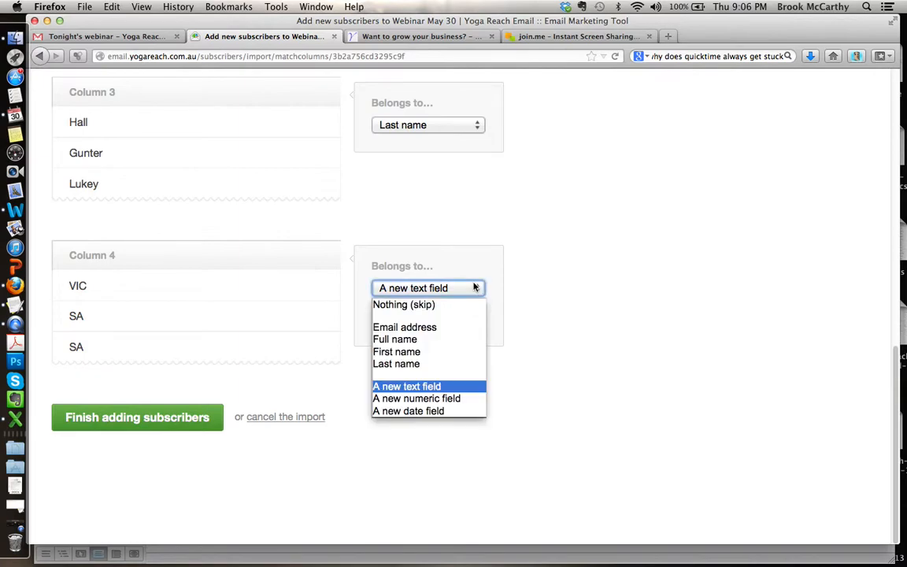
pyautogui.click(433, 385)
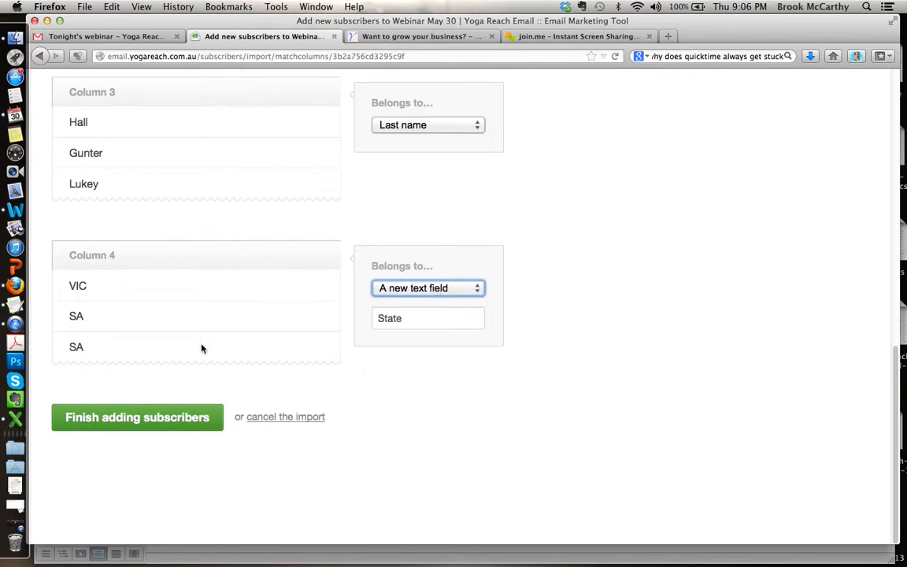
pyautogui.click(155, 418)
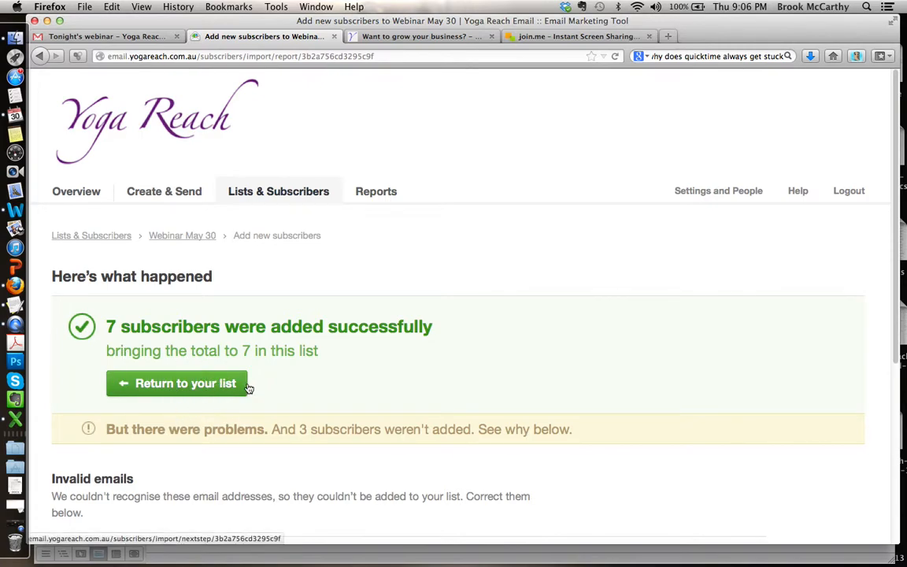
# Step: Correct the three invalid email addresses in the import report by removing their trailing angle brackets and commas
pyautogui.scroll(-2, 597, 330)
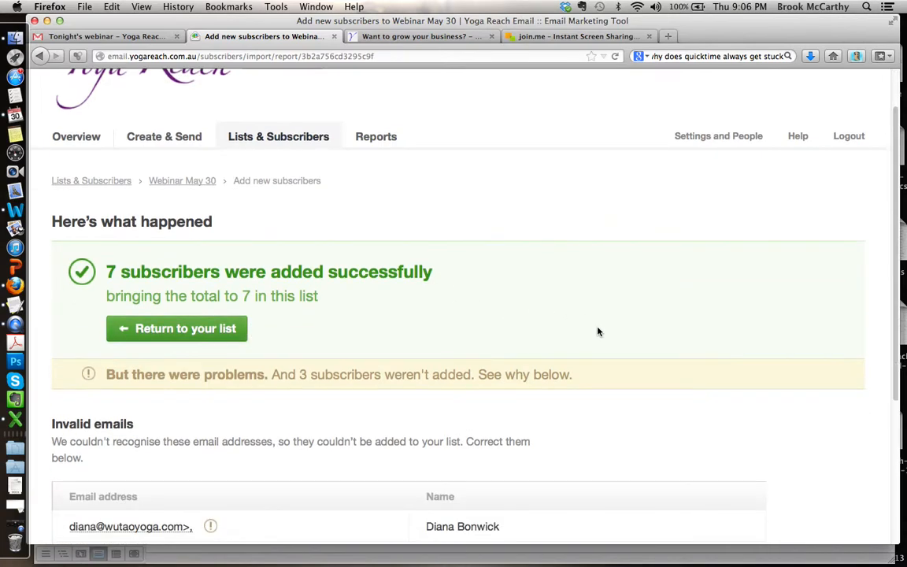
pyautogui.scroll(-3, 597, 330)
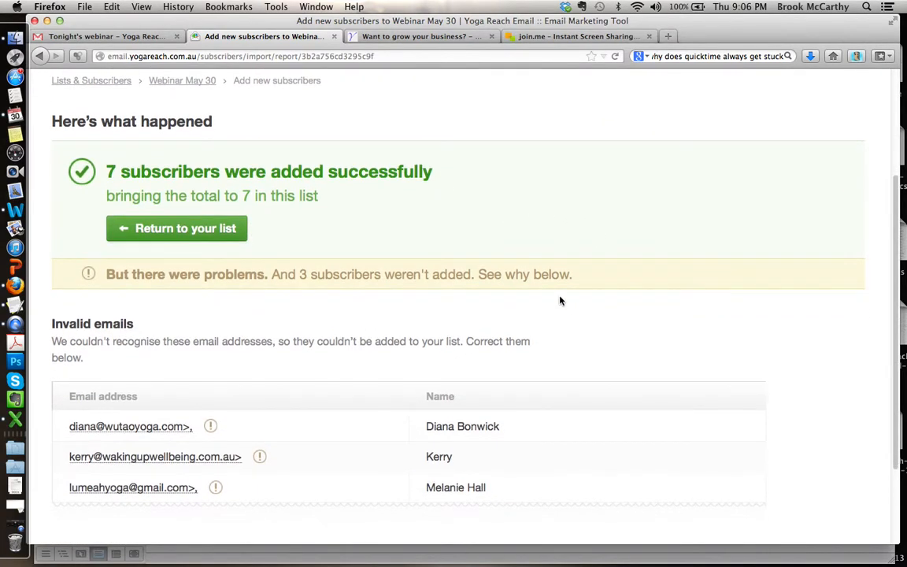
pyautogui.click(190, 431)
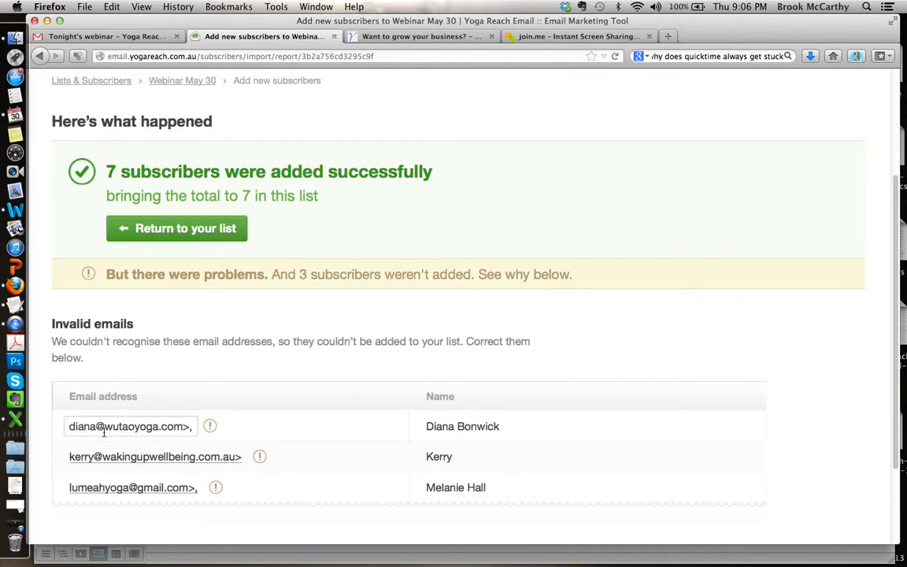
pyautogui.click(191, 429)
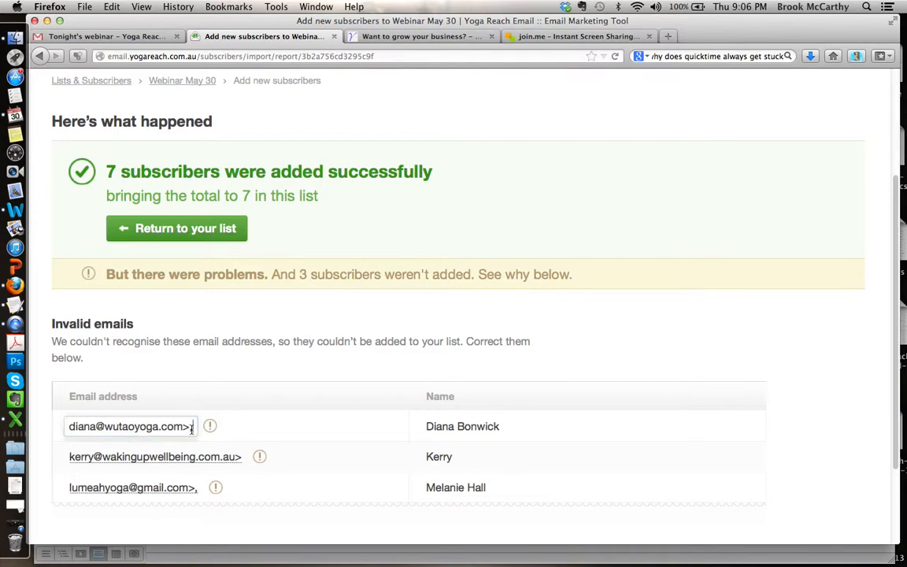
pyautogui.press('BackSpace')
pyautogui.press('BackSpace')
pyautogui.click(240, 456)
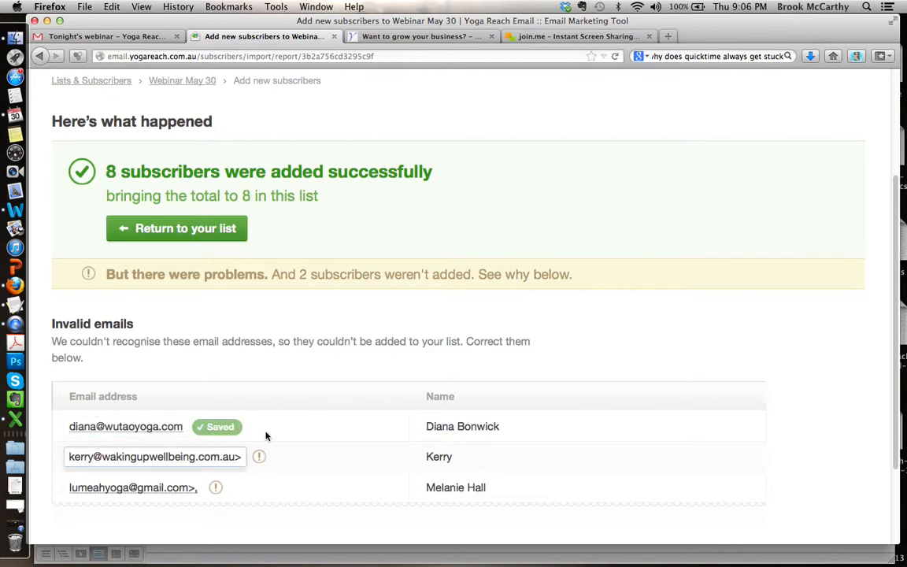
pyautogui.press('BackSpace')
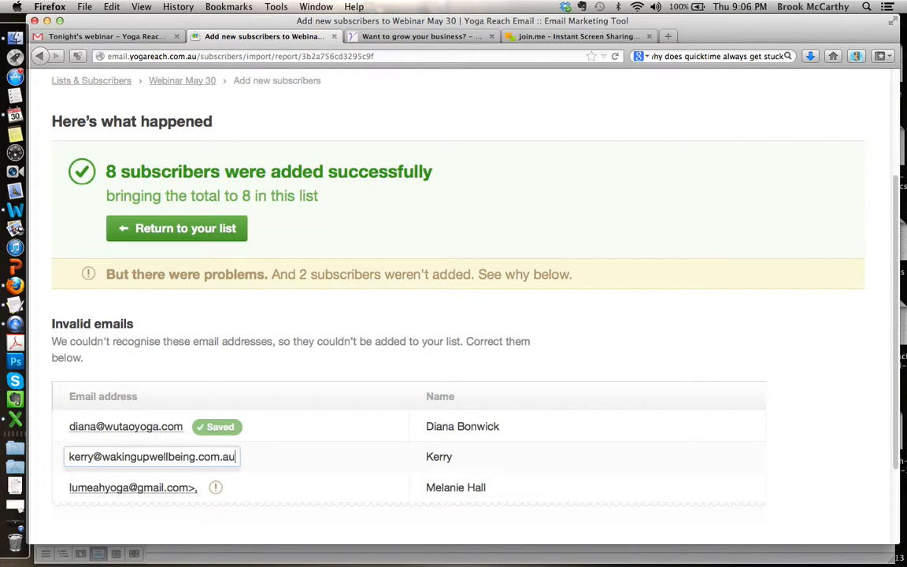
pyautogui.click(198, 487)
pyautogui.press('BackSpace')
pyautogui.click(194, 522)
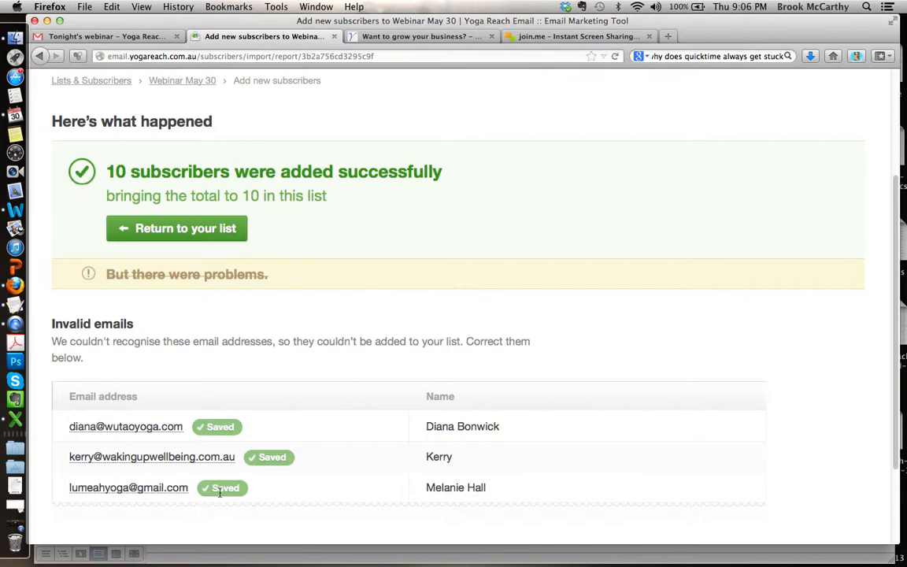
# Step: Return to the Webinar May 30 list and review its active subscribers and management options
pyautogui.scroll(5, 397, 320)
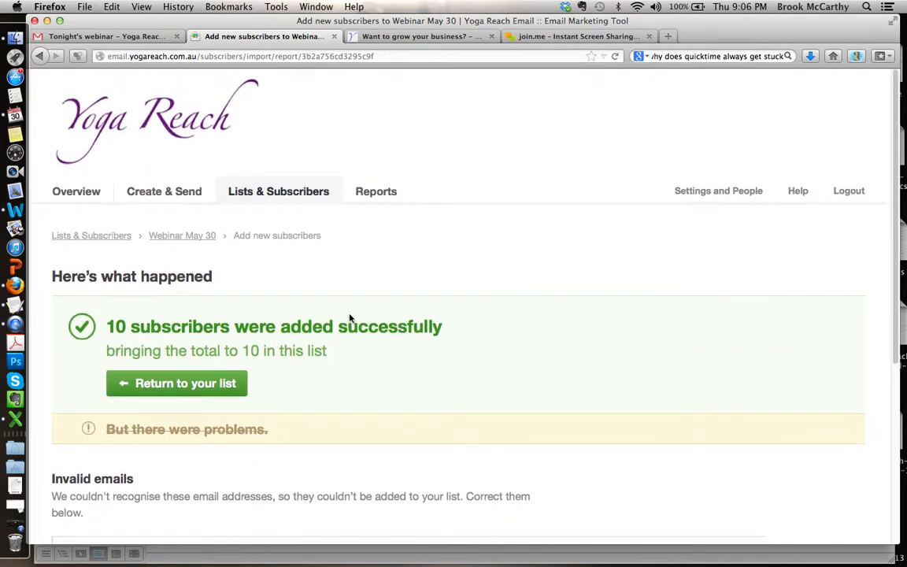
pyautogui.click(177, 388)
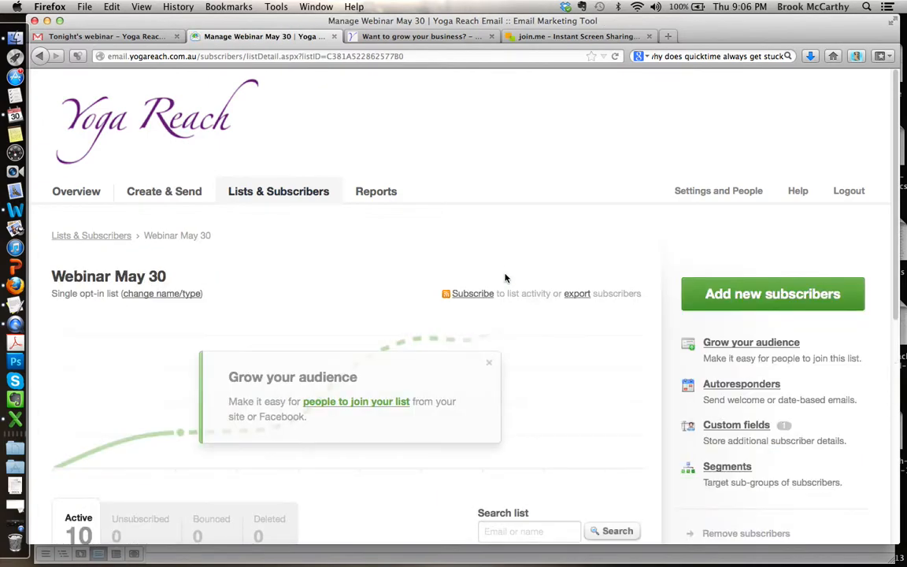
pyautogui.scroll(-5, 506, 277)
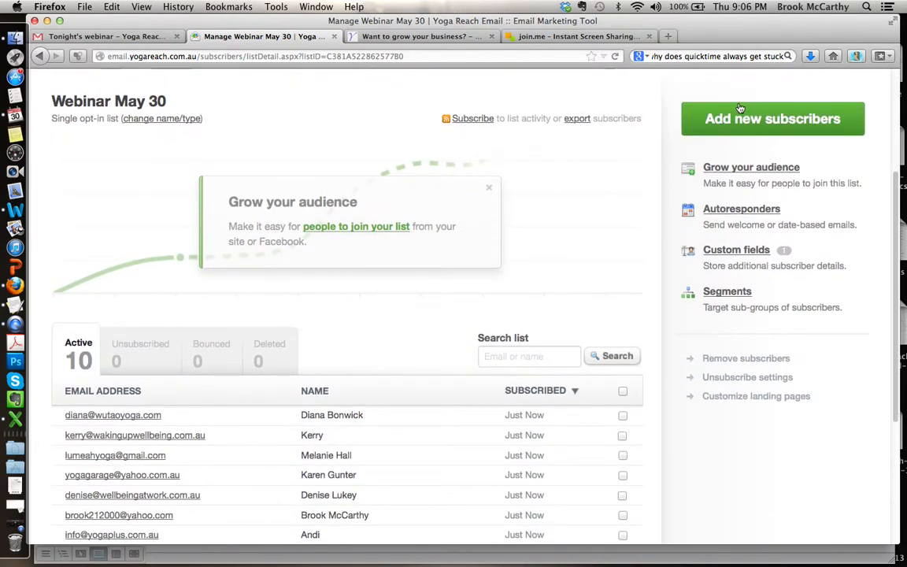
pyautogui.scroll(5, 579, 196)
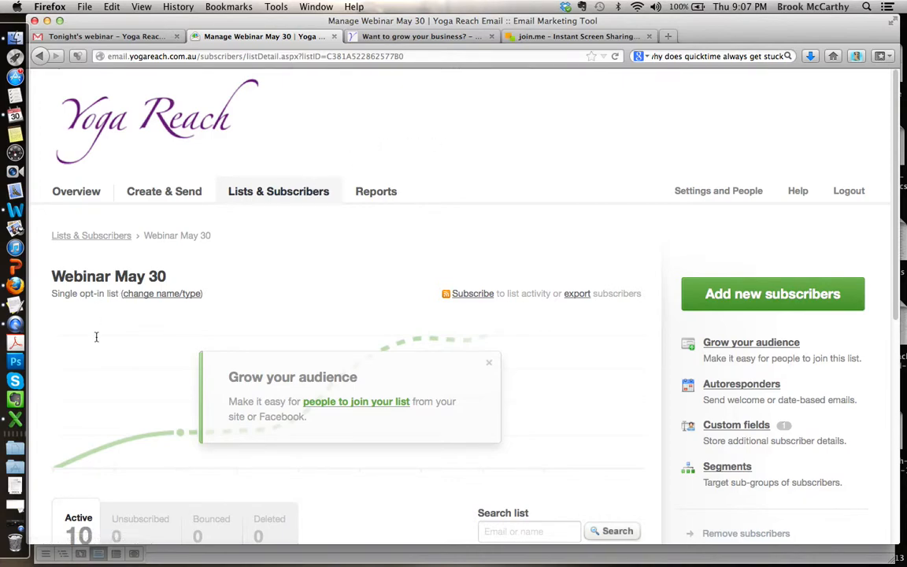
pyautogui.scroll(-6, 97, 364)
pyautogui.scroll(5, 94, 367)
pyautogui.scroll(1, 94, 367)
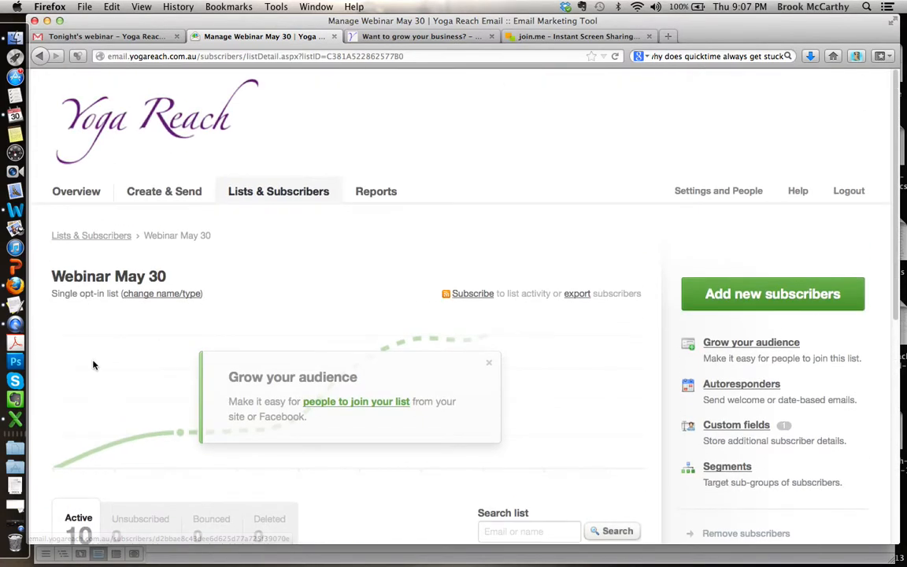
pyautogui.scroll(-6, 107, 400)
pyautogui.scroll(6, 107, 401)
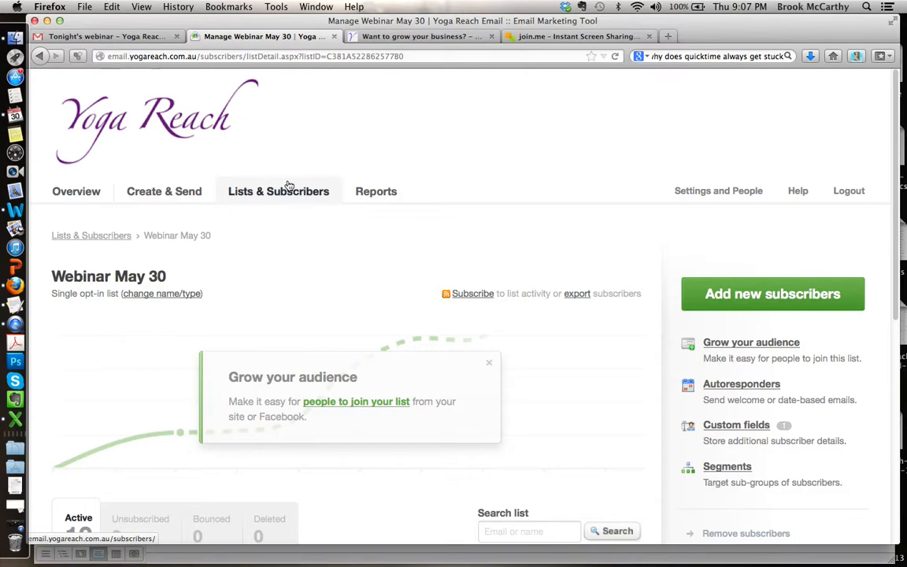
# Step: View the account's Overview page and go back to the Lists & Subscribers page showing all subscriber lists
pyautogui.click(68, 193)
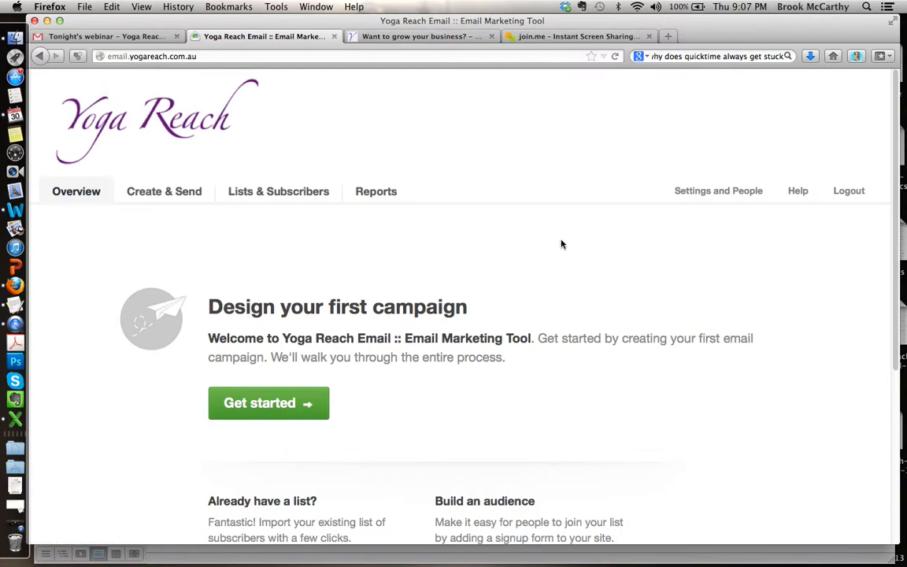
pyautogui.scroll(-1, 561, 244)
pyautogui.scroll(1, 561, 244)
pyautogui.click(289, 193)
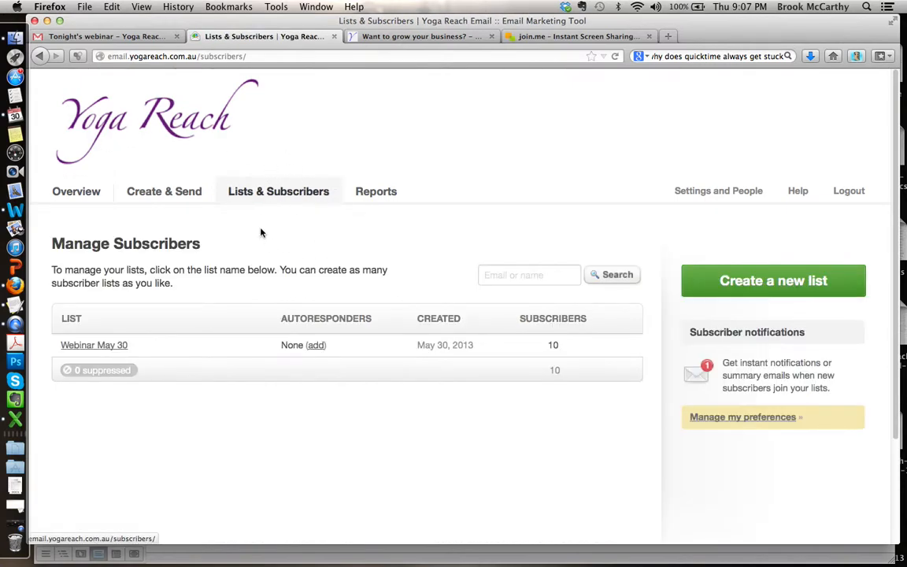
# Step: Reopen the Webinar May 30 list from Lists & Subscribers and review its active subscribers and management options
pyautogui.click(294, 191)
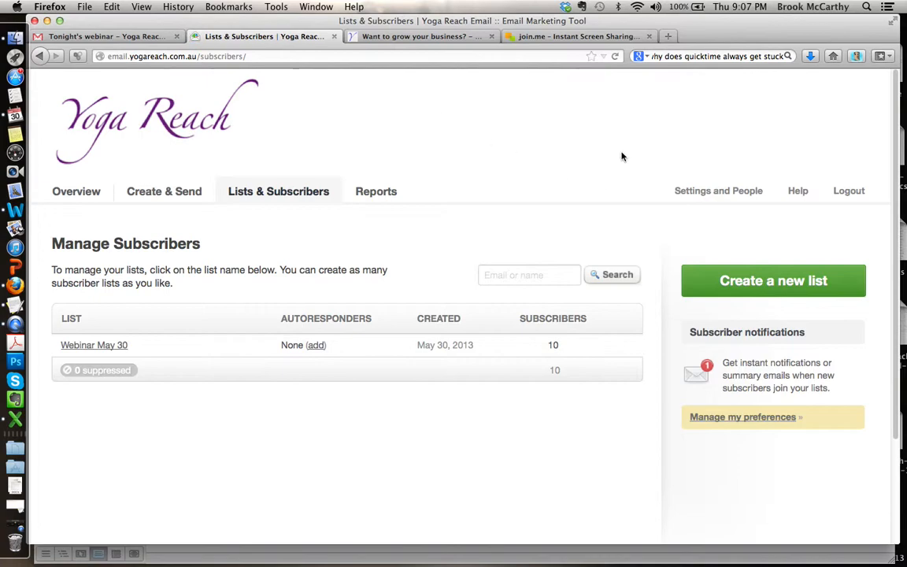
pyautogui.scroll(-2, 620, 156)
pyautogui.scroll(-1, 621, 156)
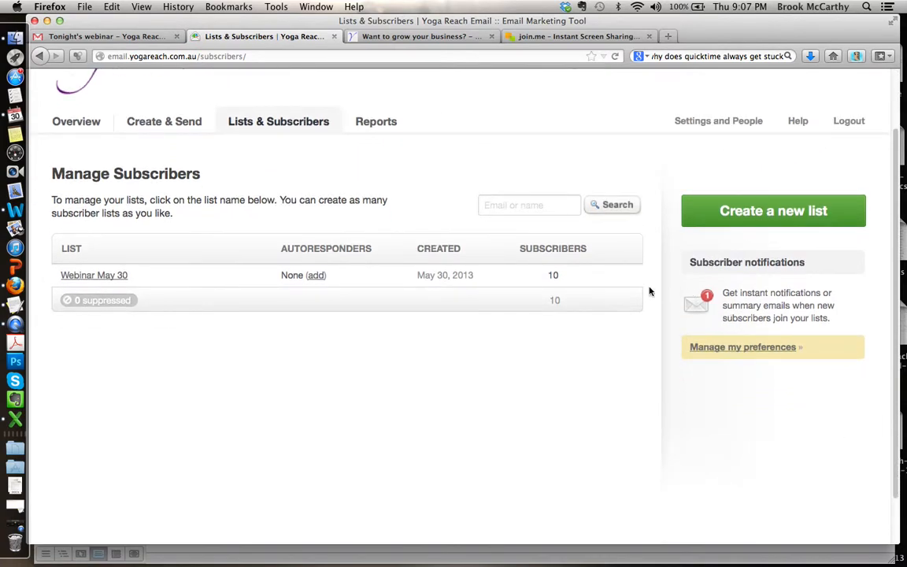
pyautogui.click(114, 276)
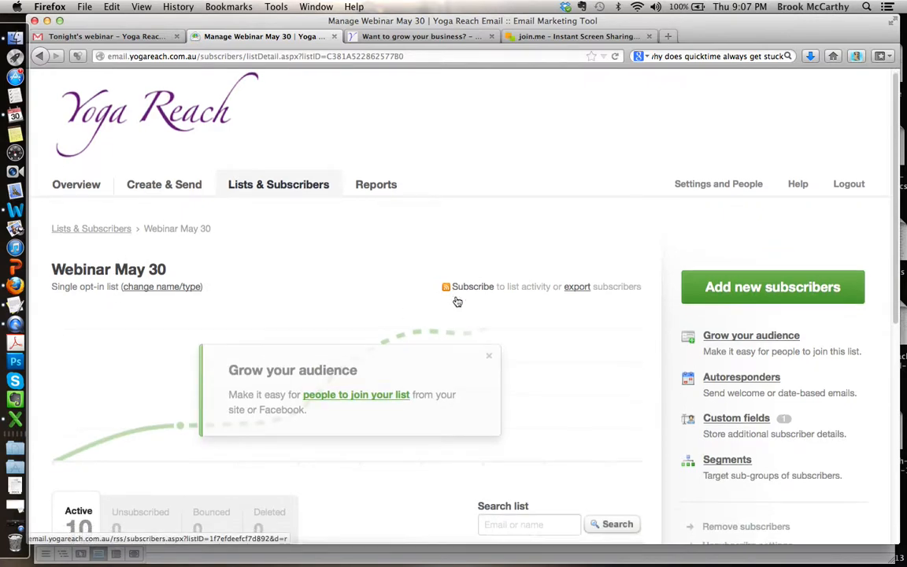
pyautogui.scroll(-7, 457, 301)
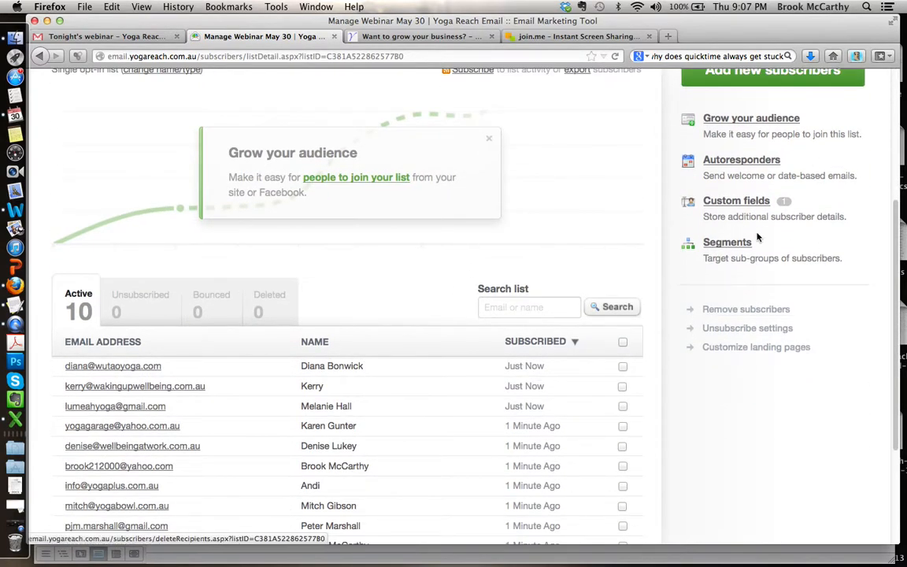
pyautogui.scroll(1, 859, 288)
pyautogui.scroll(4, 859, 287)
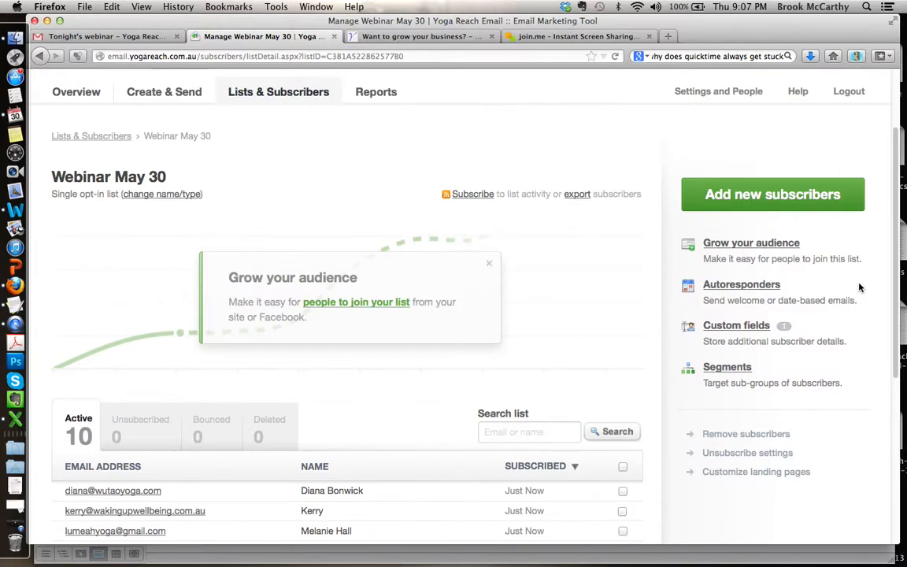
# Step: Open the list's Grow your audience page and examine the subscribe button and subscribe page options
pyautogui.click(738, 244)
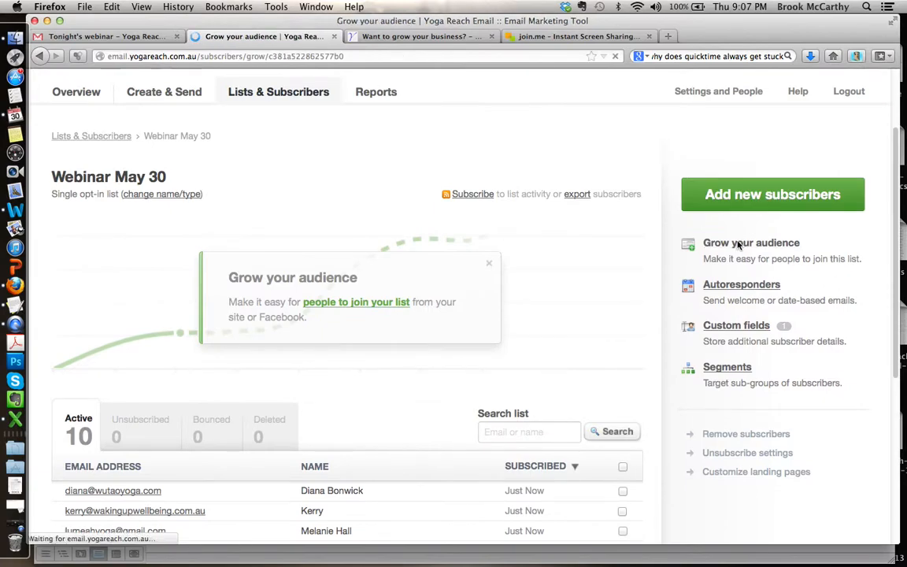
pyautogui.scroll(-5, 759, 275)
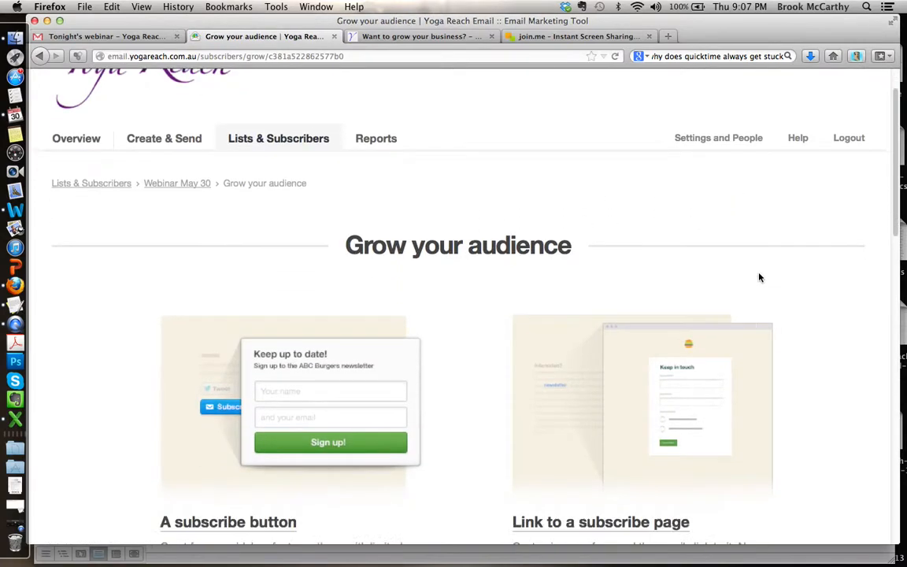
pyautogui.scroll(3, 758, 276)
pyautogui.scroll(-5, 759, 277)
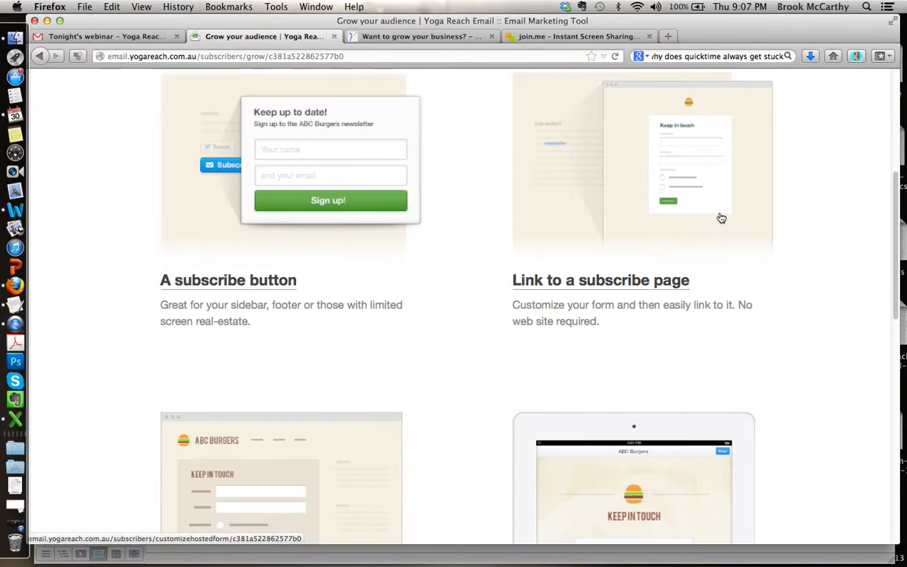
pyautogui.scroll(4, 719, 217)
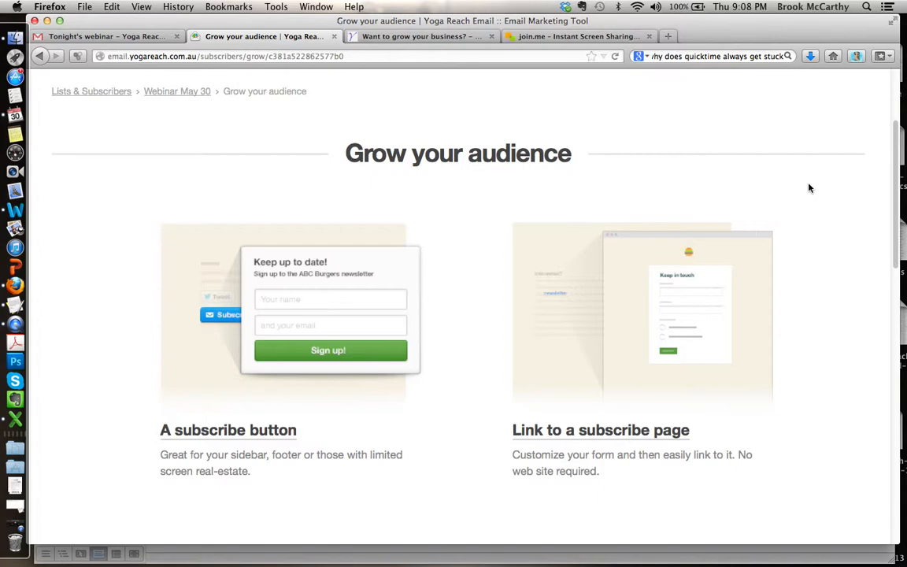
pyautogui.scroll(-3, 809, 187)
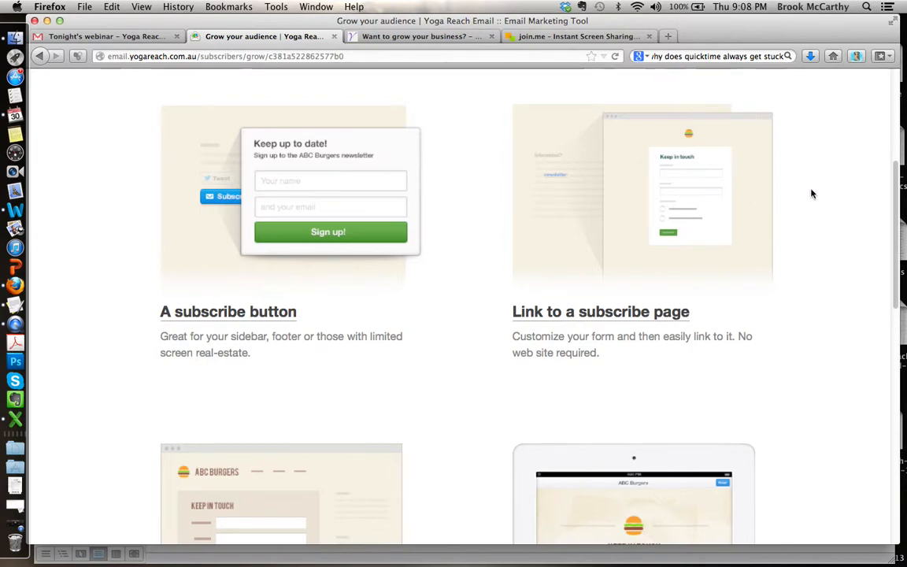
pyautogui.scroll(-3, 811, 193)
pyautogui.scroll(3, 812, 193)
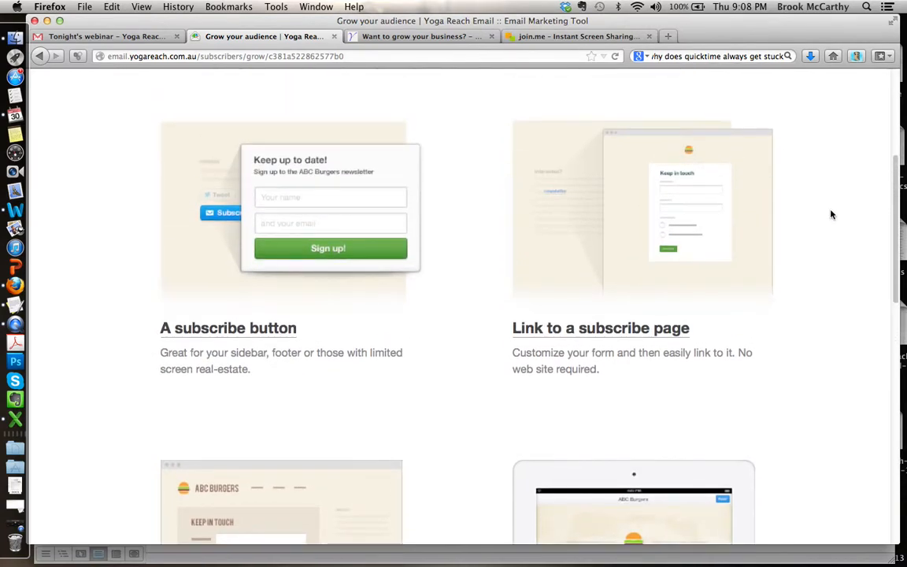
# Step: Examine the copy/paste website form, the iPad subscribe form and the Facebook subscribe option
pyautogui.scroll(-7, 831, 214)
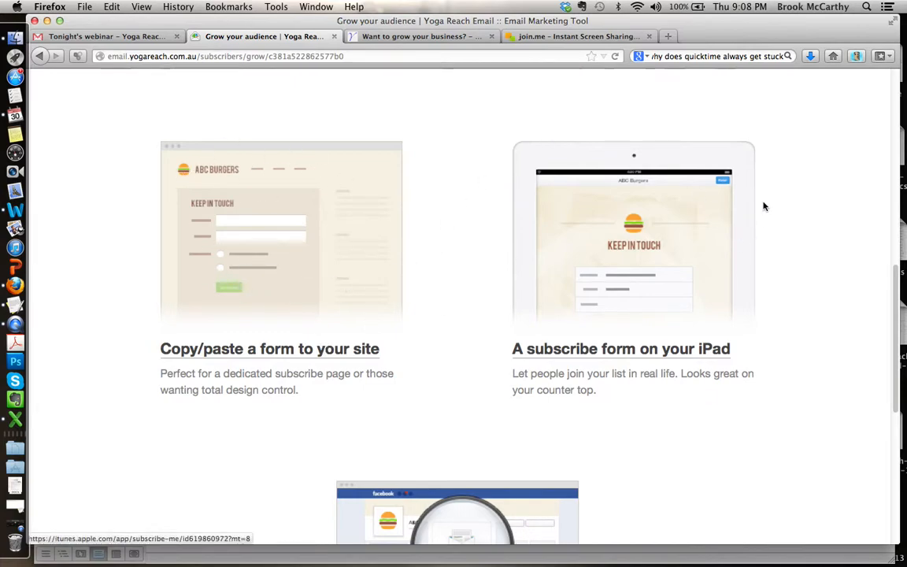
pyautogui.scroll(-3, 799, 214)
pyautogui.scroll(3, 800, 214)
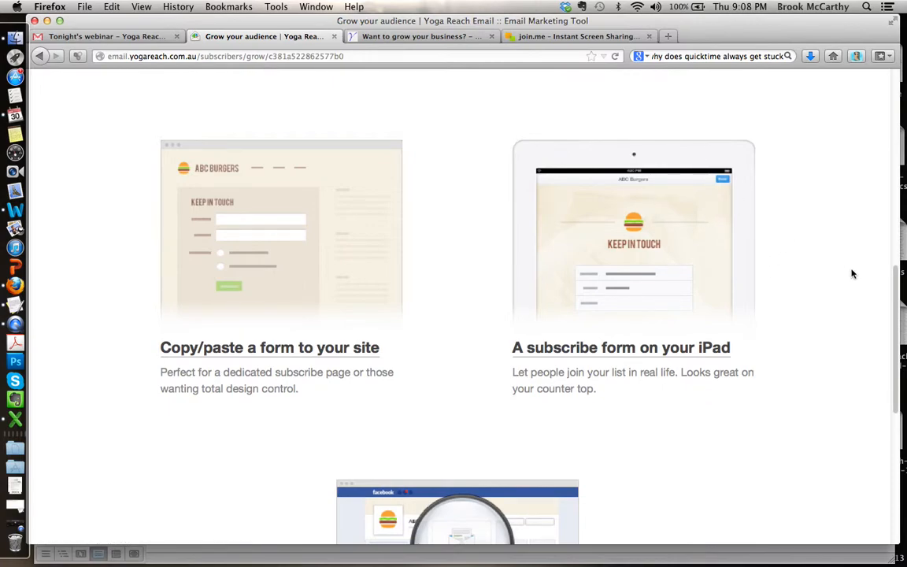
pyautogui.scroll(-2, 821, 302)
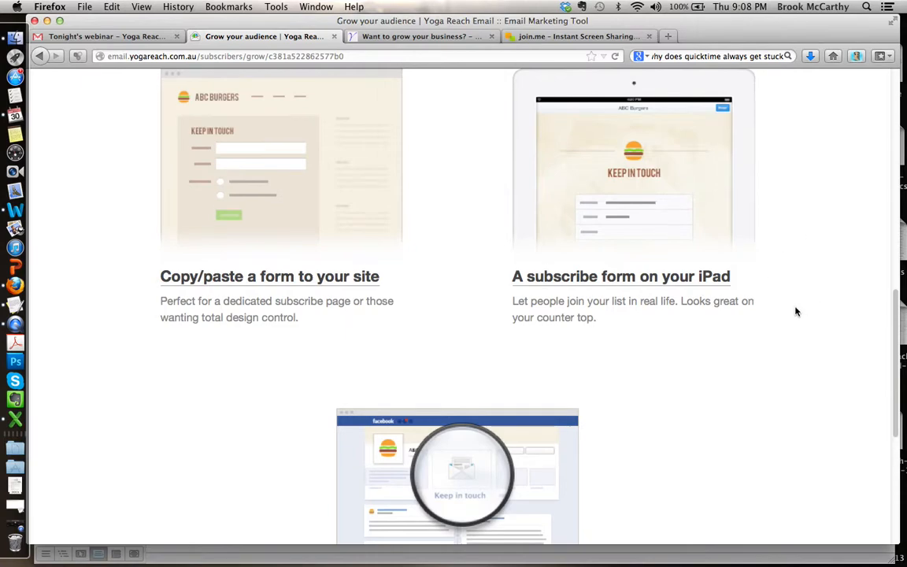
pyautogui.scroll(-2, 795, 310)
pyautogui.scroll(1, 795, 312)
pyautogui.scroll(1, 795, 311)
pyautogui.scroll(-1, 795, 312)
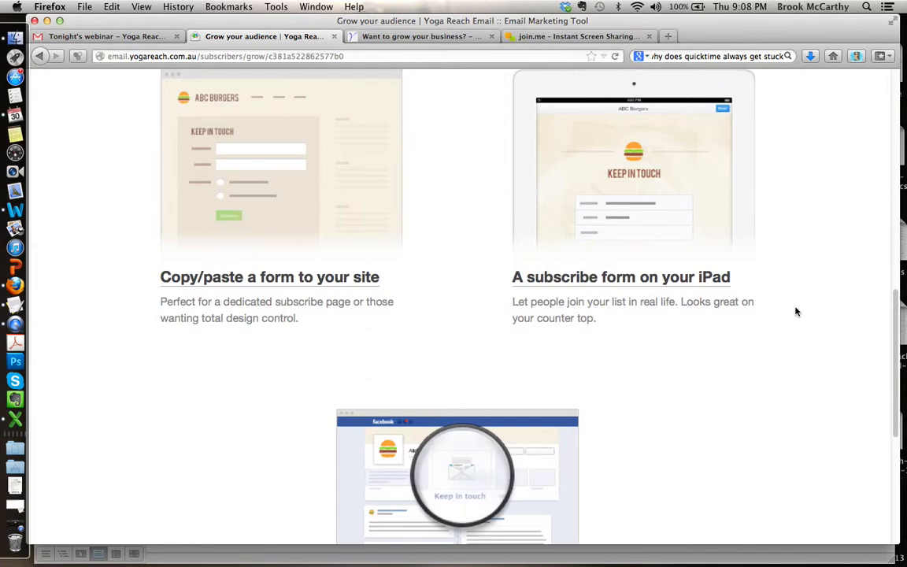
pyautogui.scroll(-5, 774, 223)
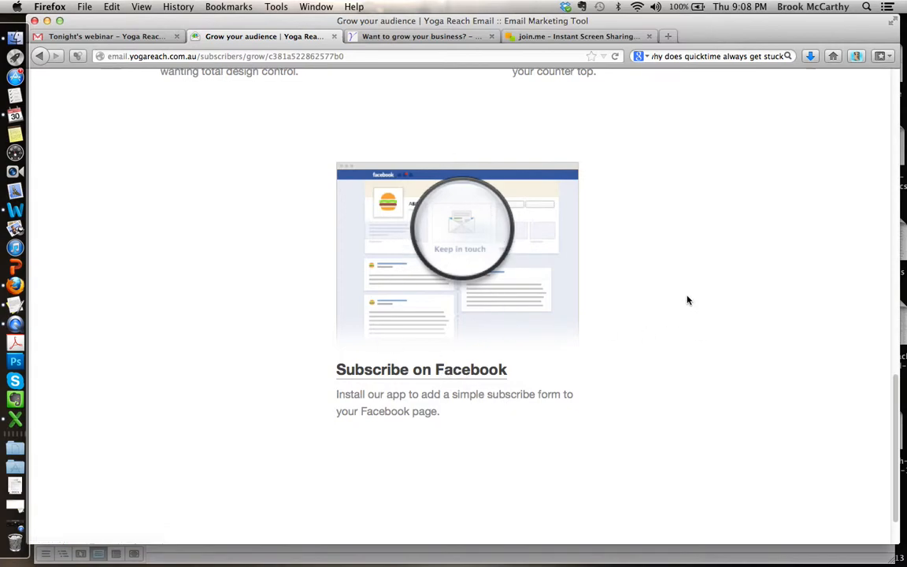
pyautogui.scroll(-2, 686, 300)
pyautogui.scroll(1, 686, 300)
pyautogui.scroll(-1, 686, 300)
pyautogui.scroll(5, 686, 300)
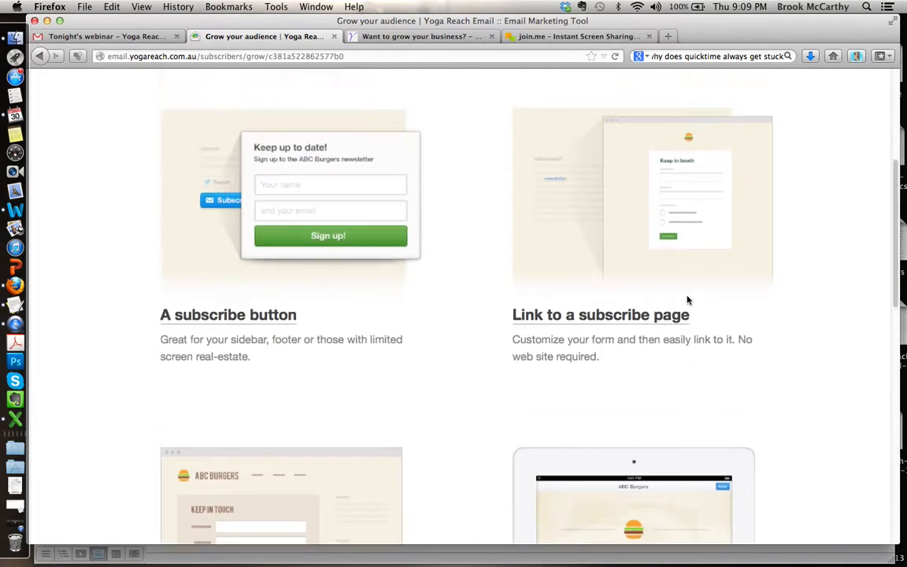
pyautogui.scroll(2, 686, 300)
pyautogui.scroll(4, 774, 161)
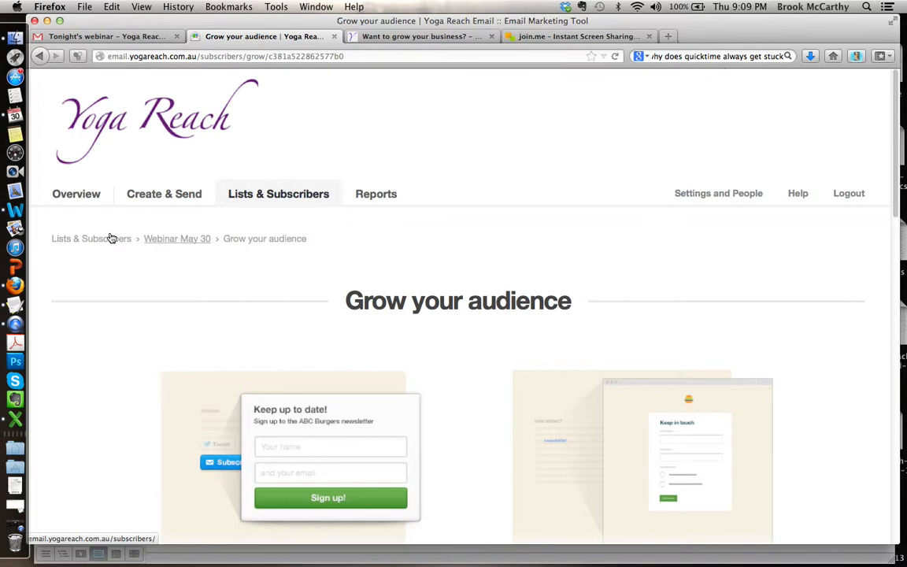
# Step: Go to the Create & Send section and start designing the first email campaign
pyautogui.click(148, 199)
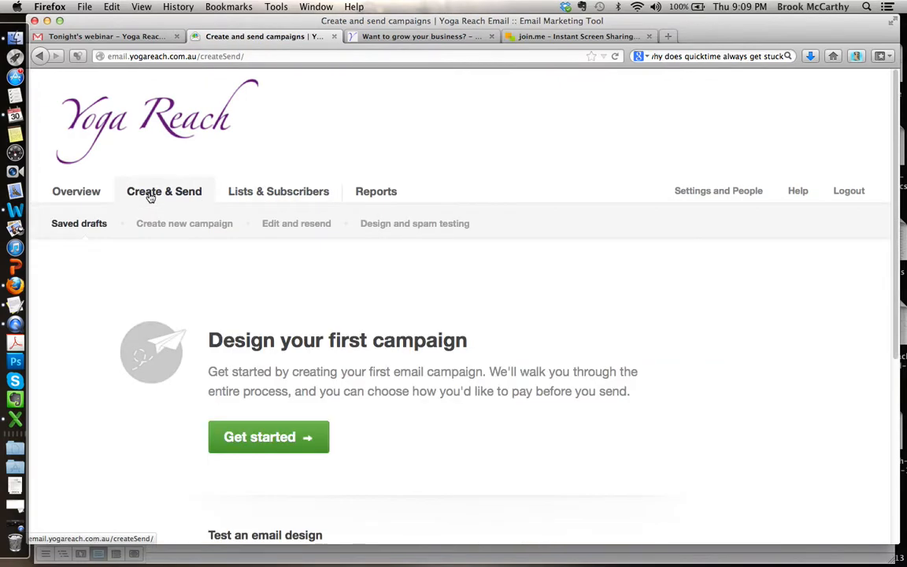
pyautogui.scroll(-3, 555, 286)
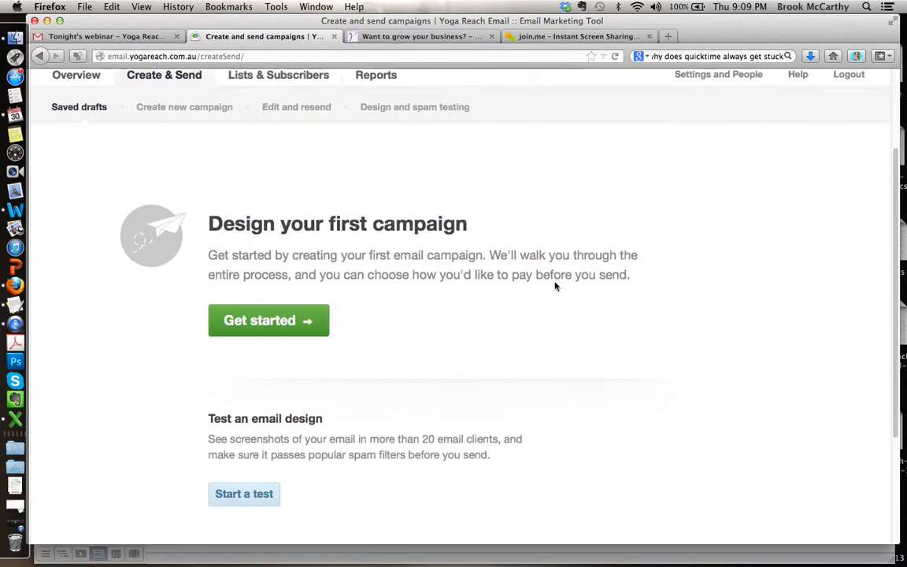
pyautogui.scroll(2, 555, 285)
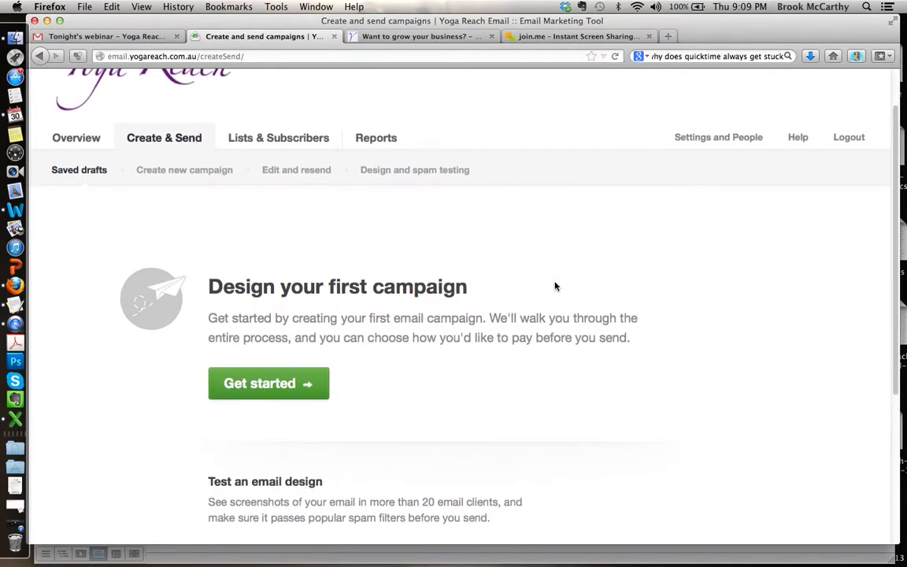
pyautogui.scroll(1, 554, 286)
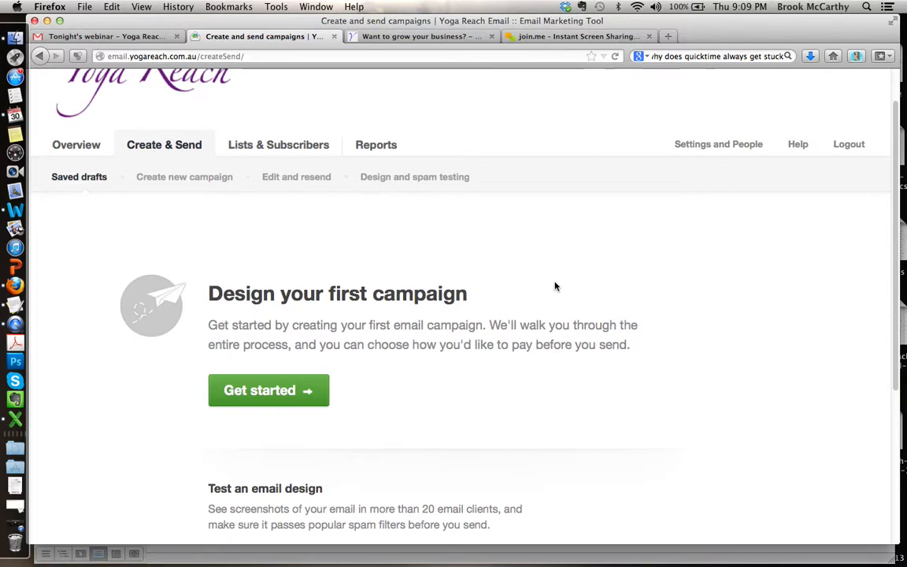
pyautogui.click(299, 399)
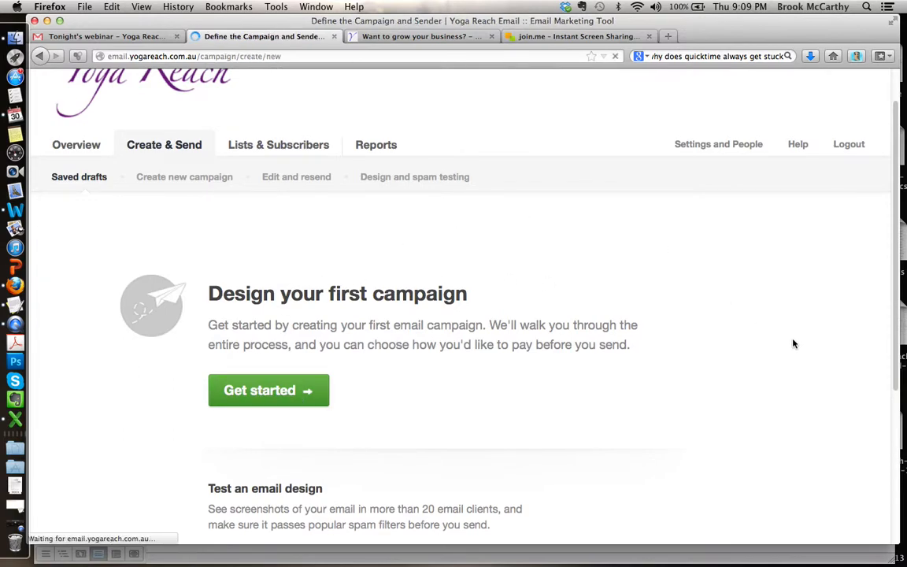
pyautogui.scroll(-3, 793, 343)
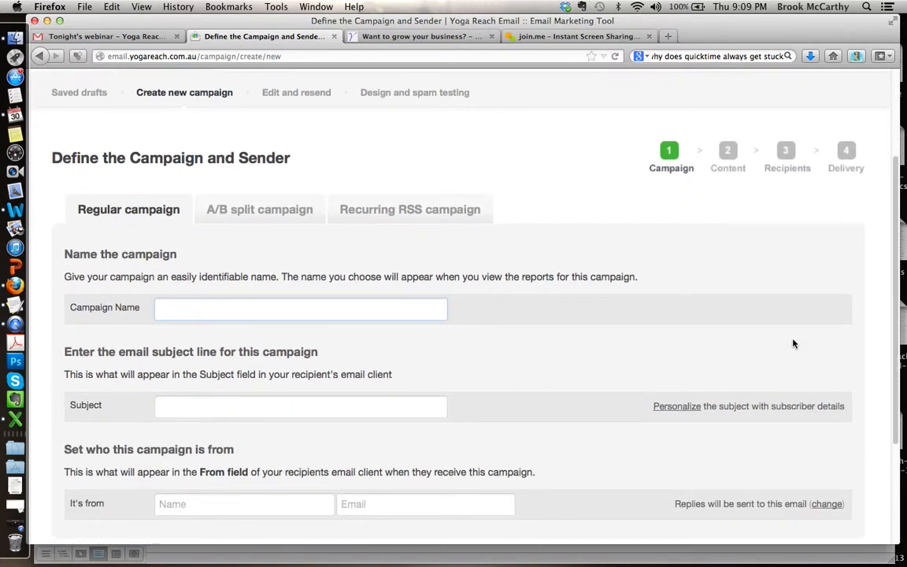
# Step: Name the regular campaign "Webinar demo"
pyautogui.write('Webi')
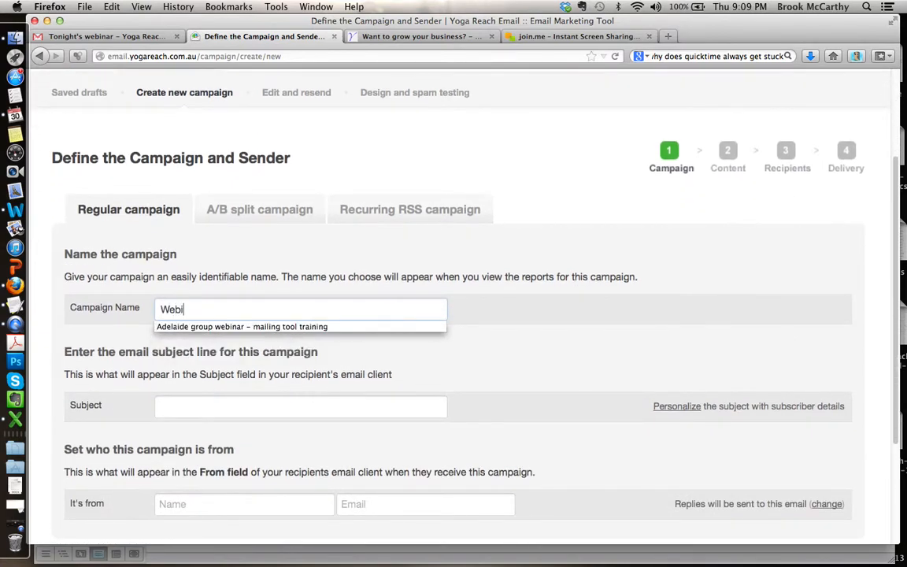
pyautogui.write('nar demo')
pyautogui.press('Tab')
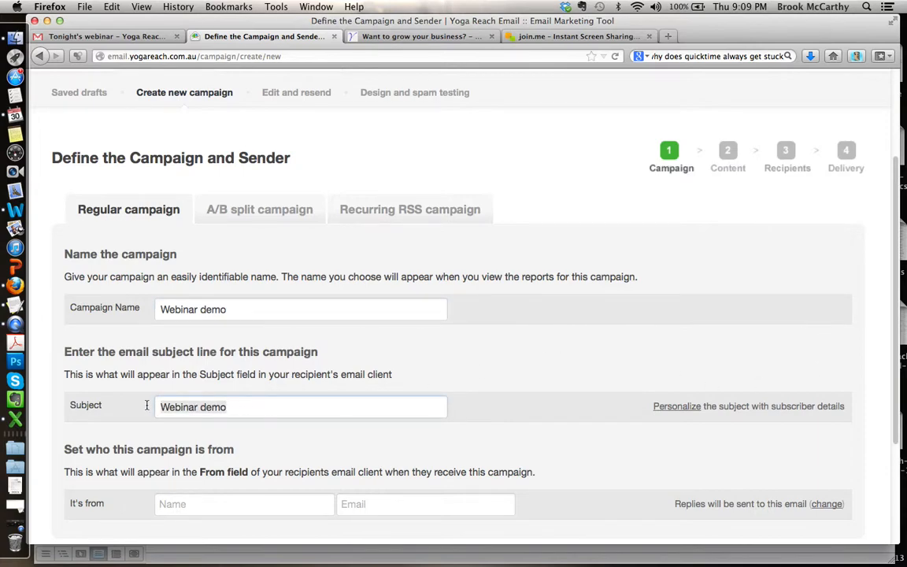
# Step: Try replacing the campaign's subject with a line beginning "Want to"
pyautogui.scroll(-3, 579, 345)
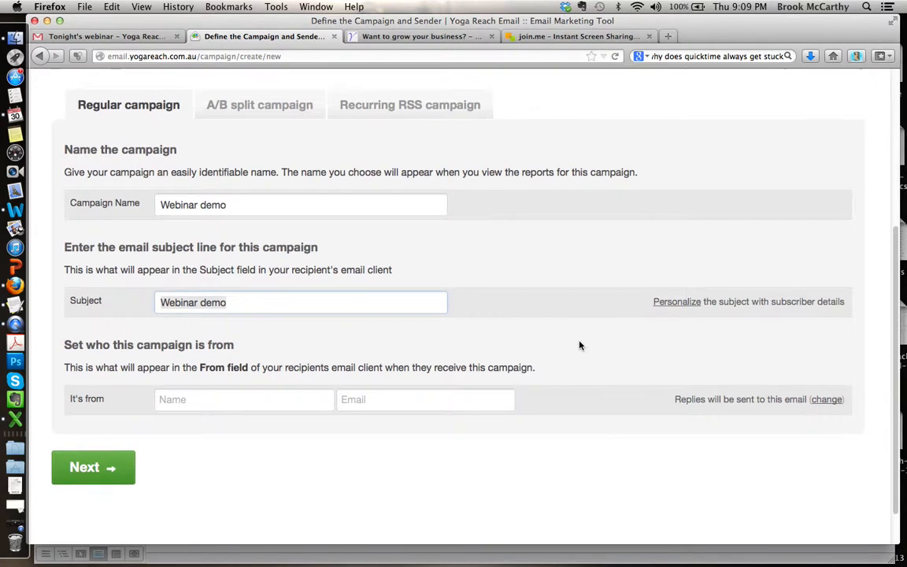
pyautogui.scroll(4, 580, 344)
pyautogui.scroll(-3, 579, 345)
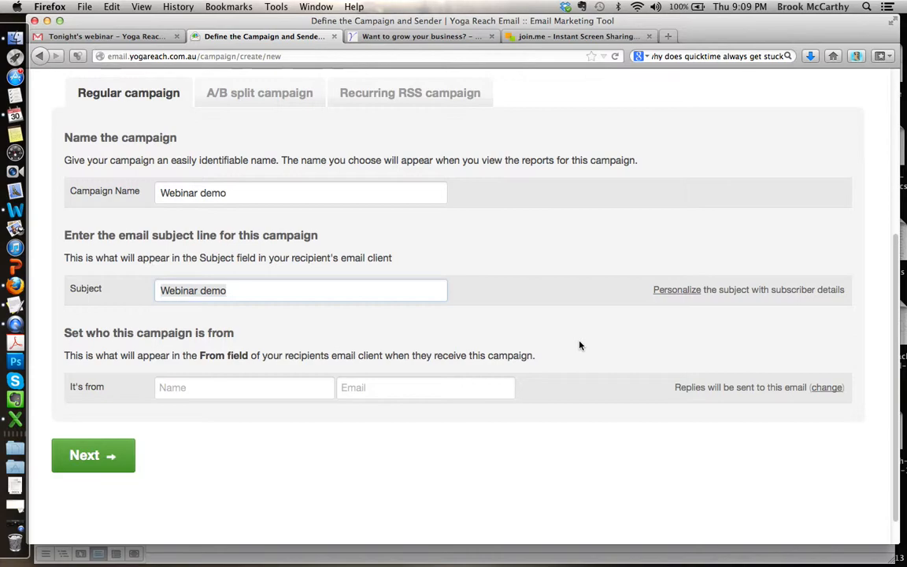
pyautogui.write('Want o')
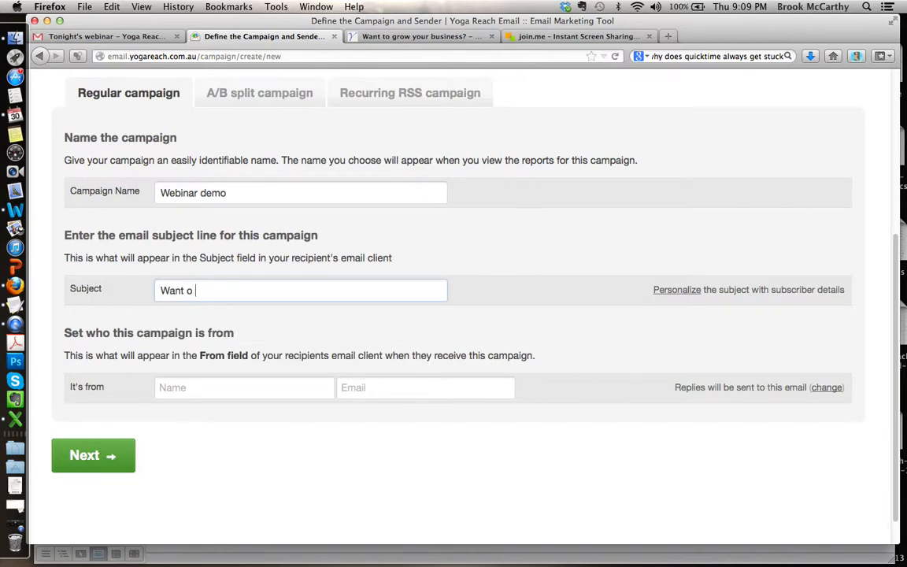
pyautogui.press('BackSpace')
pyautogui.write('to')
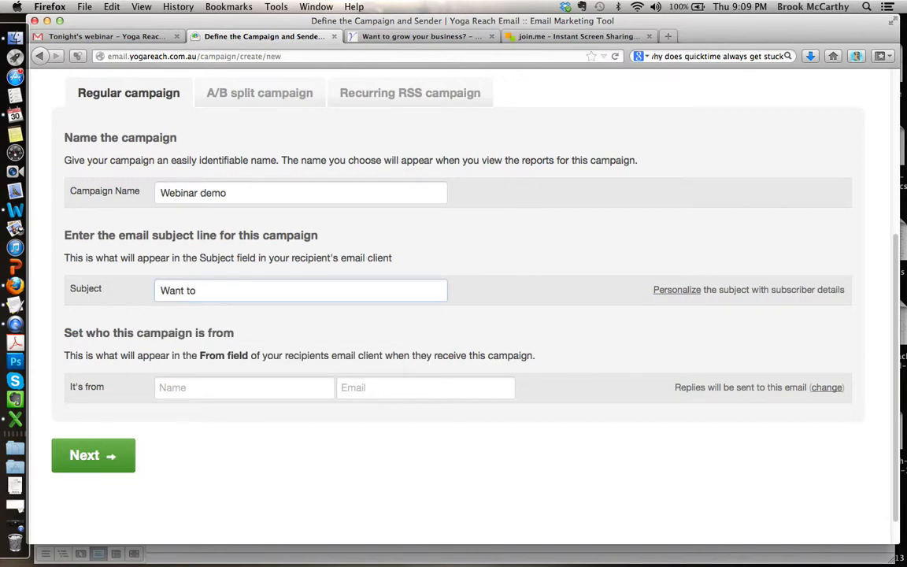
# Step: Check the headline of the open 30 Steps course page for subject wording and return to the campaign form
pyautogui.click(450, 36)
pyautogui.scroll(15, 280, 172)
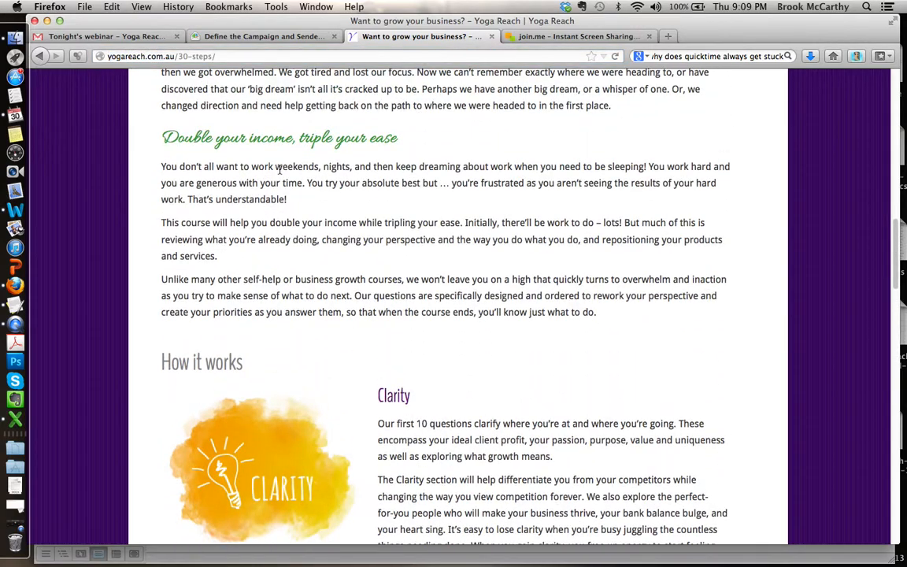
pyautogui.scroll(5, 280, 172)
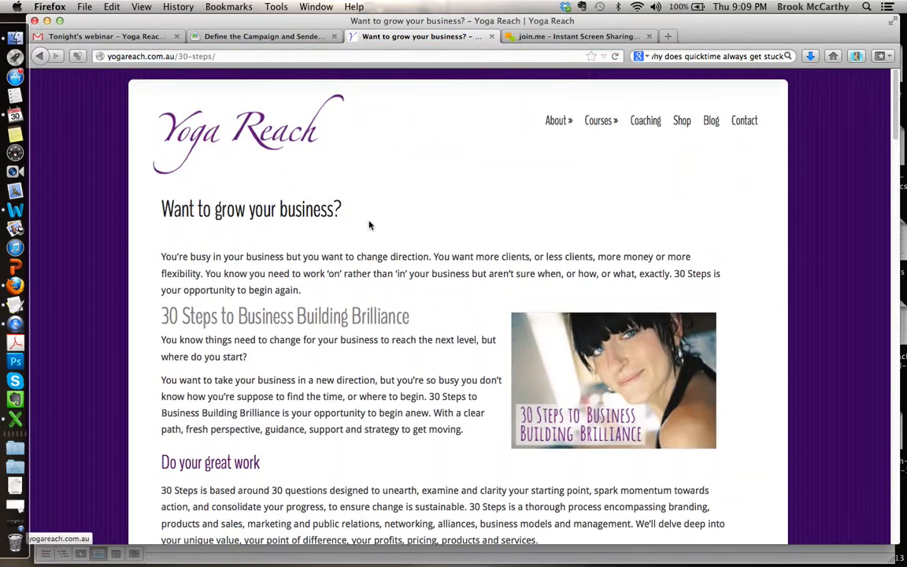
pyautogui.click(268, 36)
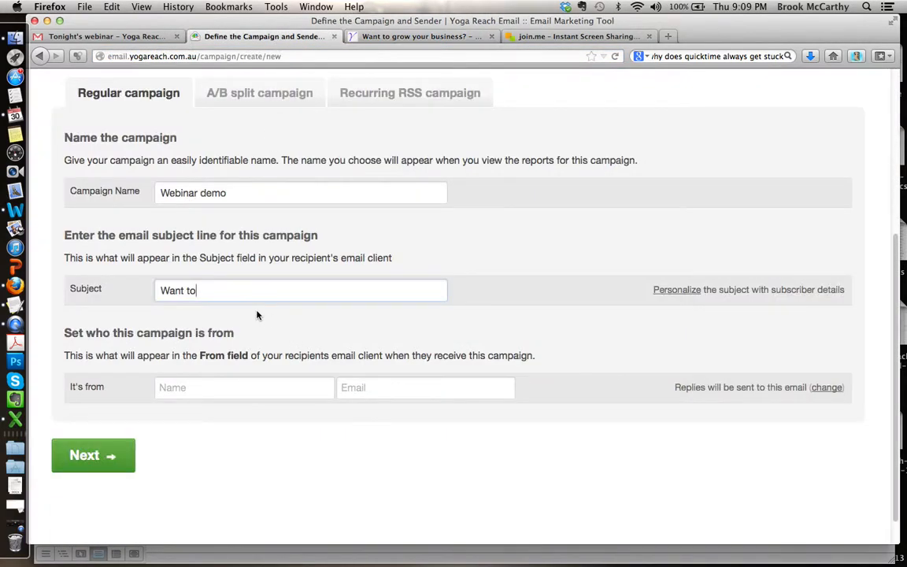
# Step: Replace the campaign's subject line with "Ready to grow your business?"
pyautogui.press('BackSpace')
pyautogui.press('BackSpace')
pyautogui.press('BackSpace')
pyautogui.press('BackSpace')
pyautogui.press('BackSpace')
pyautogui.press('BackSpace')
pyautogui.press('BackSpace')
pyautogui.write('Ready')
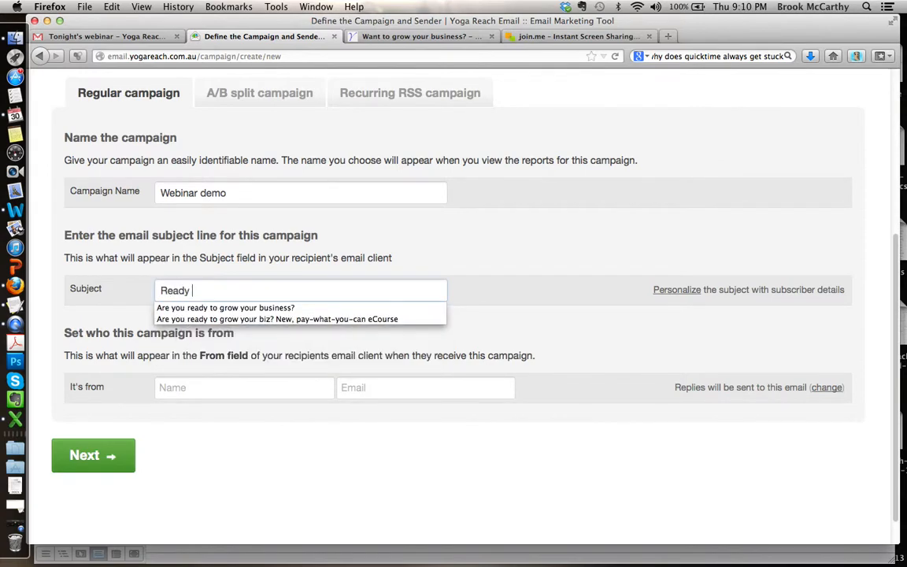
pyautogui.write(' to grow your business?')
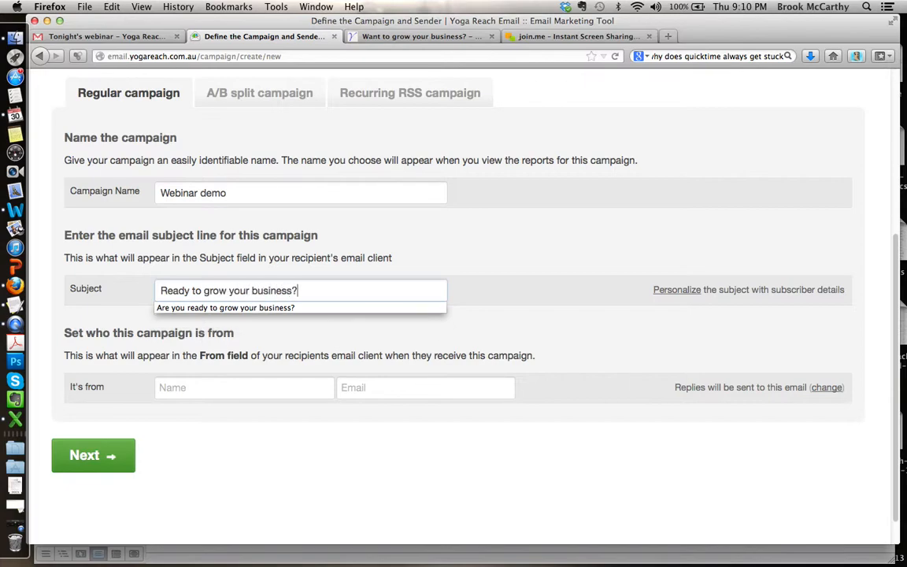
# Step: Set the campaign's from name to the saved entry combining the sender's full name with ":: Yoga Reach"
pyautogui.press('Tab')
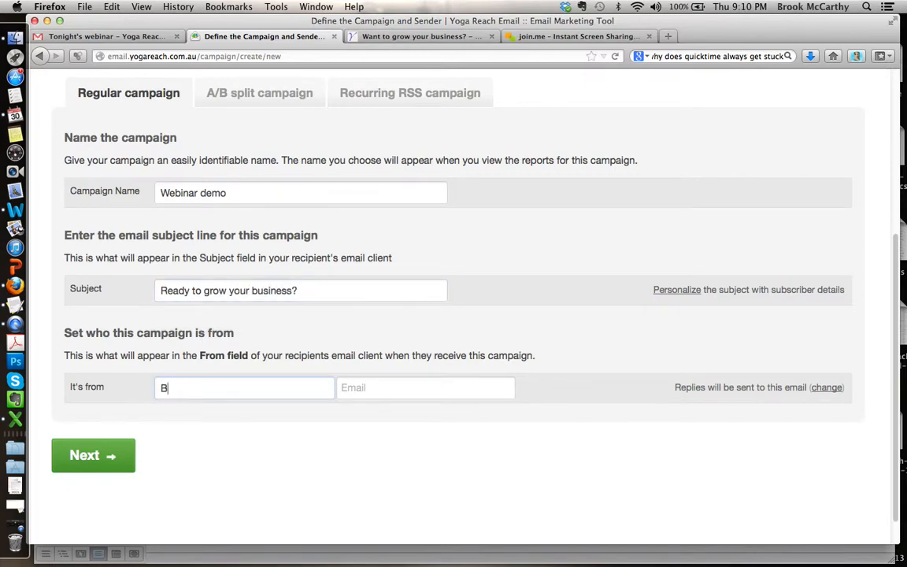
pyautogui.write('Brook McCarthy')
pyautogui.press('BackSpace')
pyautogui.press('BackSpace')
pyautogui.press('BackSpace')
pyautogui.press('BackSpace')
pyautogui.press('BackSpace')
pyautogui.press('BackSpace')
pyautogui.press('BackSpace')
pyautogui.press('BackSpace')
pyautogui.press('BackSpace')
pyautogui.press('BackSpace')
pyautogui.press('BackSpace')
pyautogui.press('BackSpace')
pyautogui.press('BackSpace')
pyautogui.press('BackSpace')
pyautogui.write('Yoga Reach')
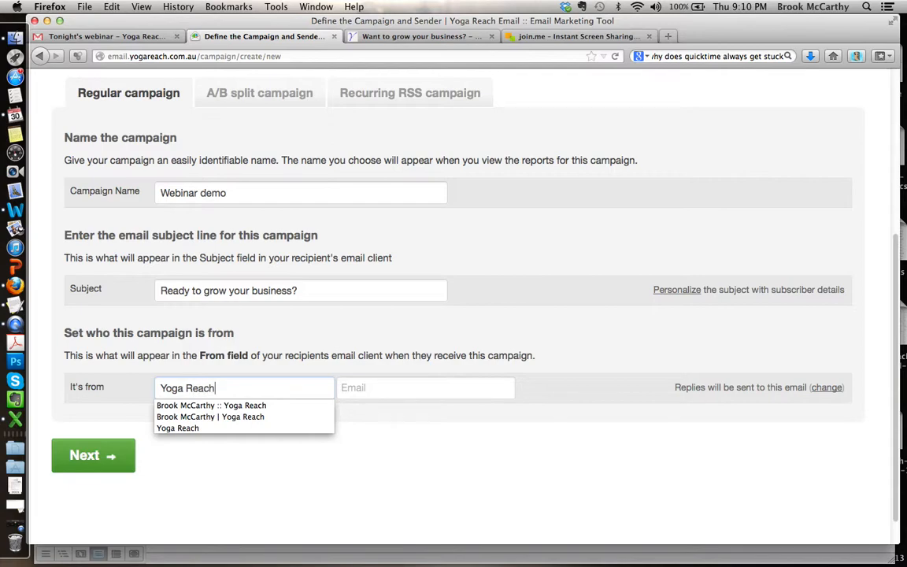
pyautogui.press('Down')
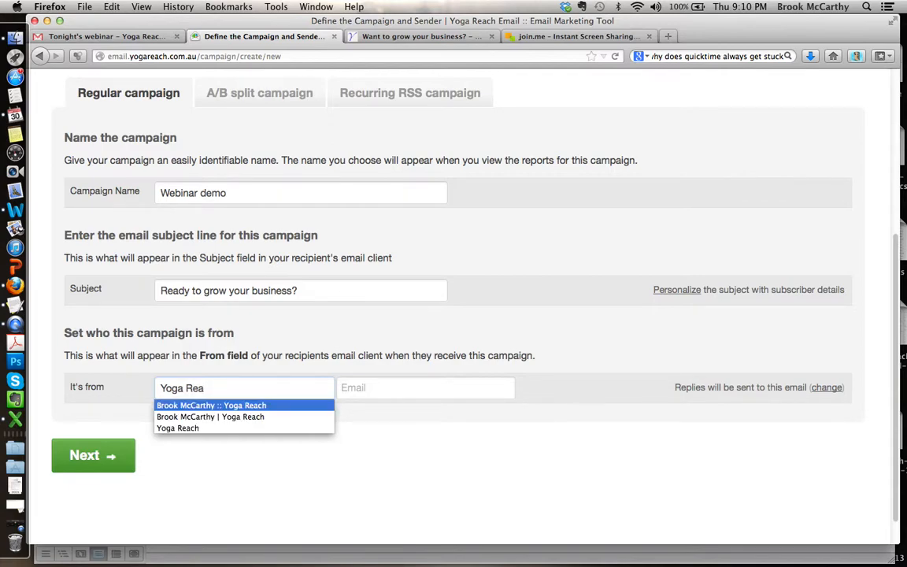
pyautogui.press('Return')
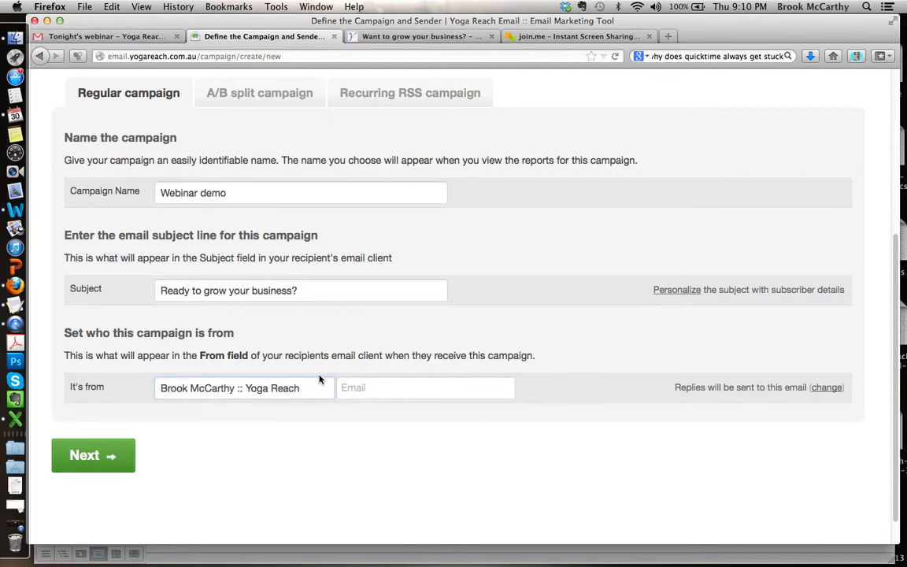
pyautogui.click(171, 387)
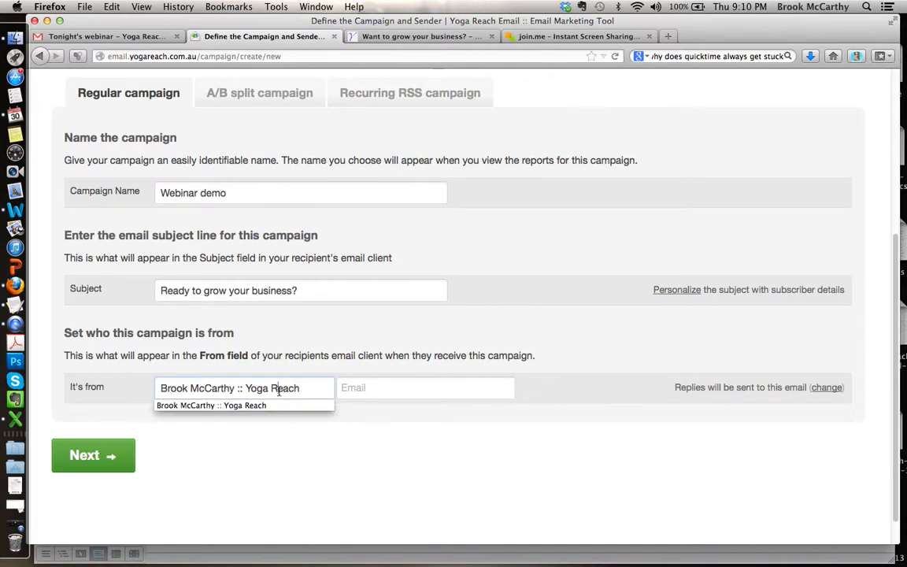
# Step: Fill in the campaign's from email with the sender's saved Yoga Reach address
pyautogui.click(368, 387)
pyautogui.write('bro')
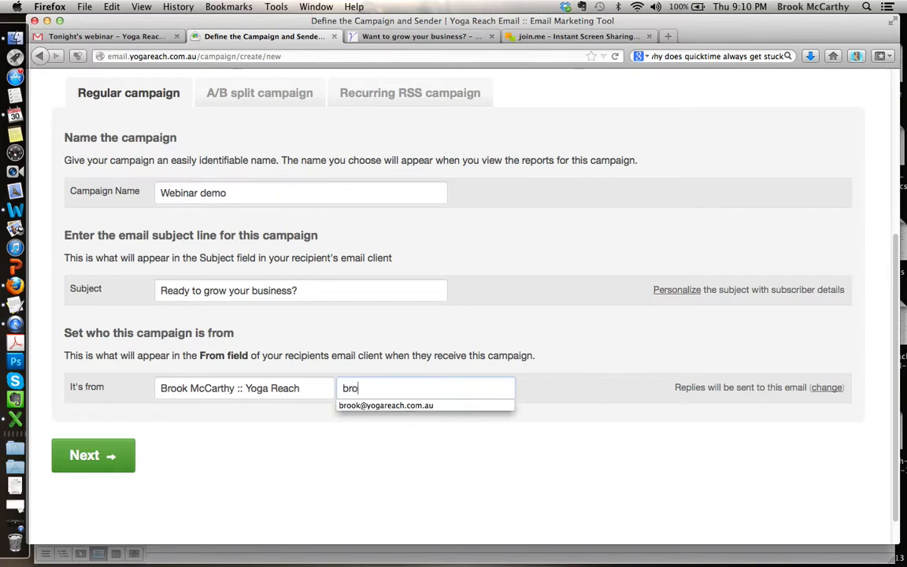
pyautogui.write('ok')
pyautogui.press('Down')
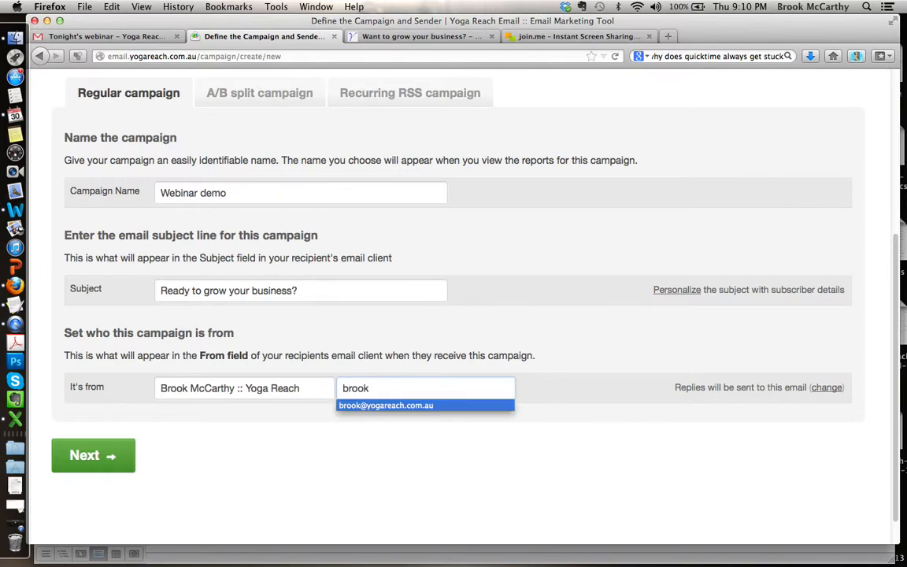
pyautogui.press('Return')
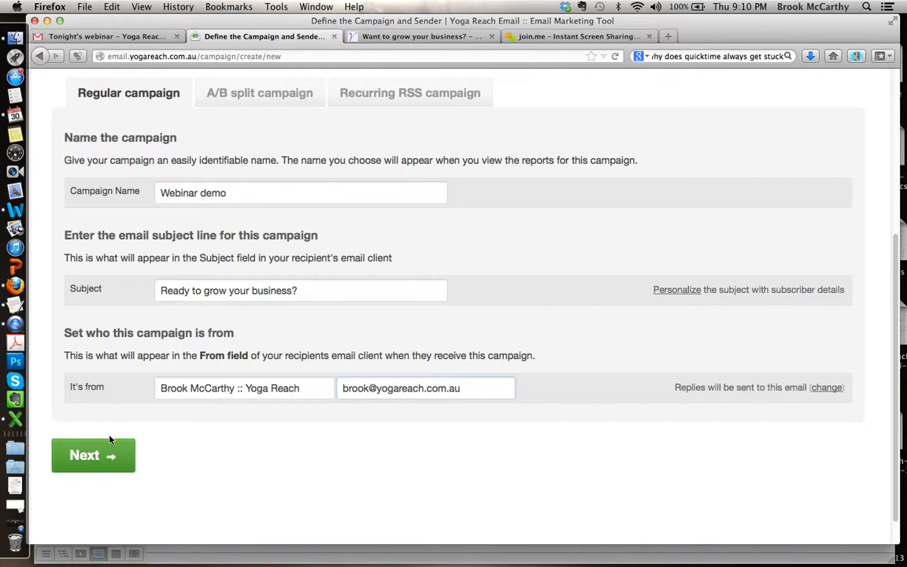
# Step: Submit the sender details and continue with the 30 Steps template to the email content editor
pyautogui.click(87, 460)
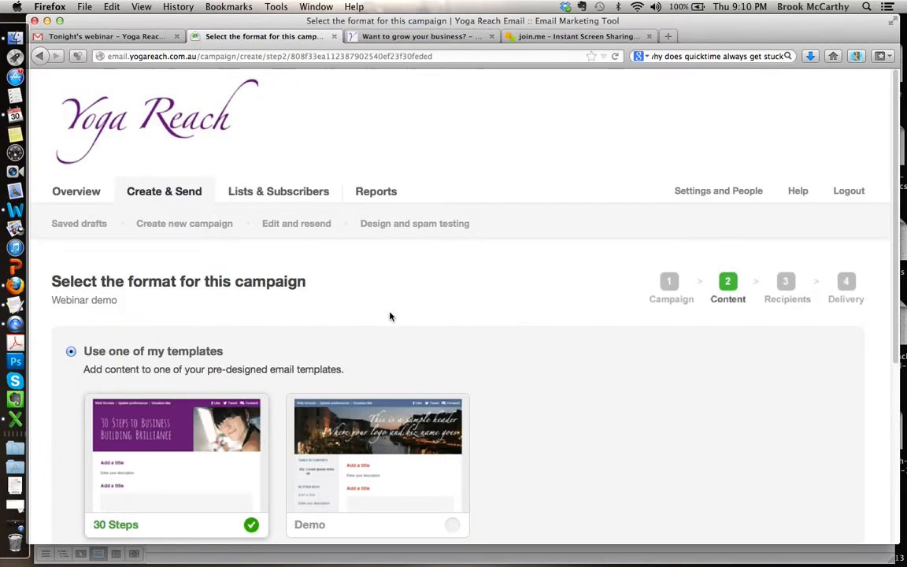
pyautogui.scroll(-3, 507, 340)
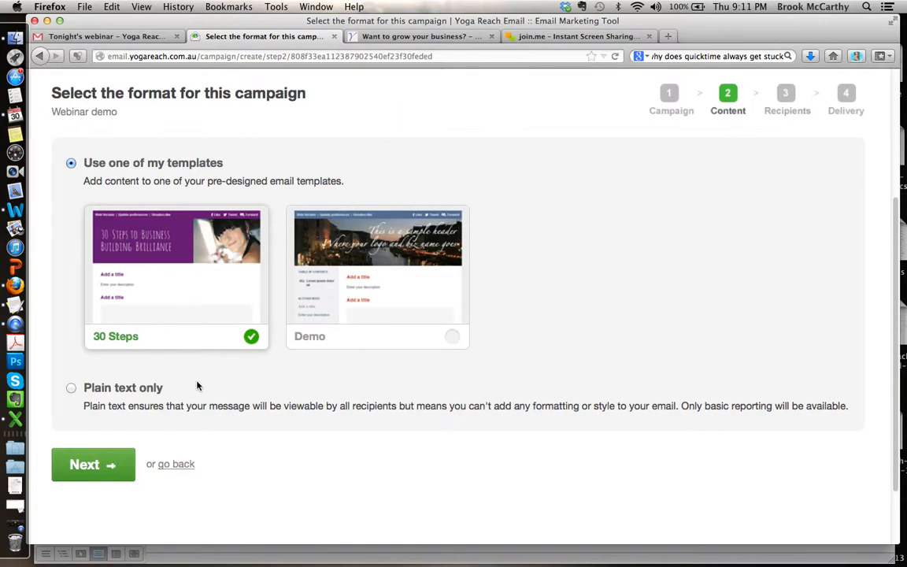
pyautogui.click(87, 466)
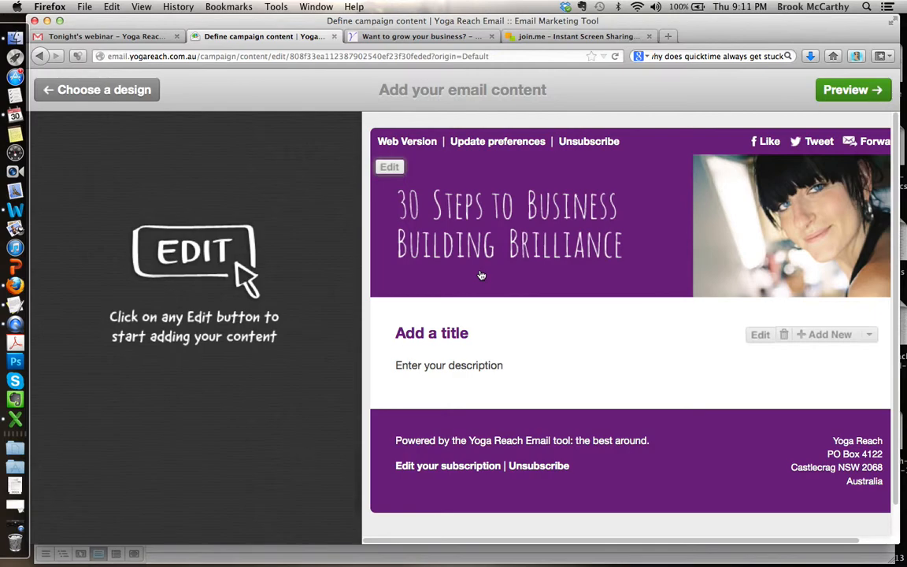
# Step: Look over the 30 Steps email layout, including its header, editable title and description block, and footer
pyautogui.scroll(-2, 481, 275)
pyautogui.scroll(2, 481, 275)
pyautogui.hscroll(2, 481, 275)
pyautogui.hscroll(-2, 481, 275)
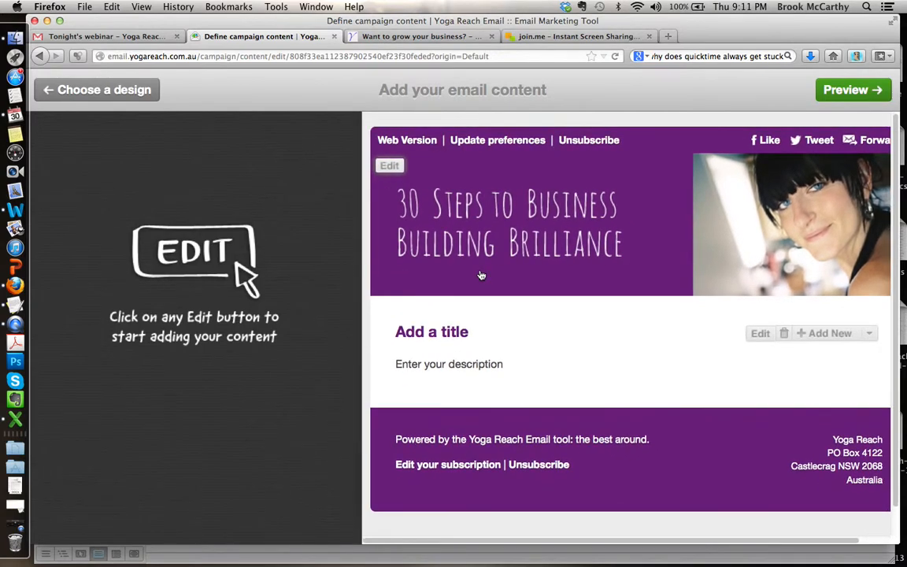
pyautogui.hscroll(2, 481, 275)
pyautogui.hscroll(-2, 481, 274)
pyautogui.hscroll(1, 481, 274)
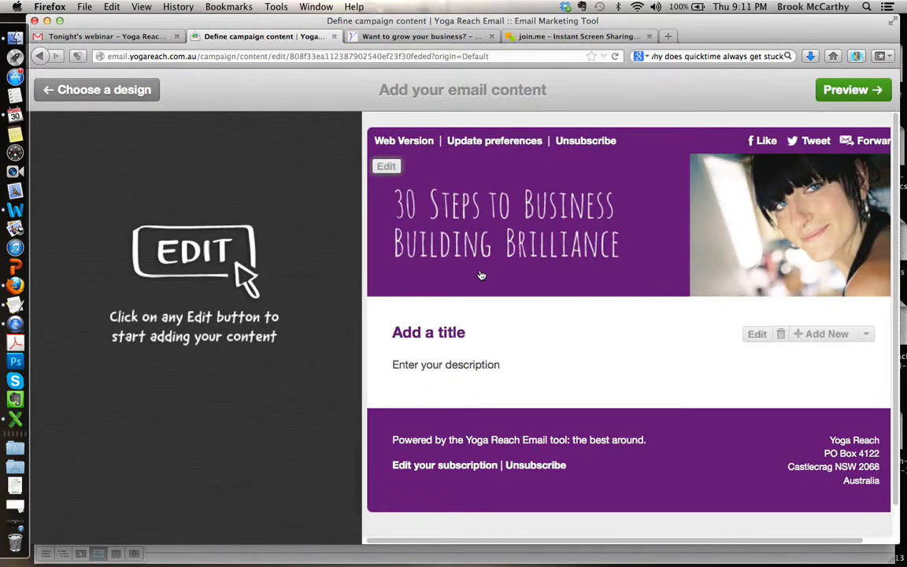
pyautogui.scroll(-1, 481, 274)
pyautogui.hscroll(-1, 481, 274)
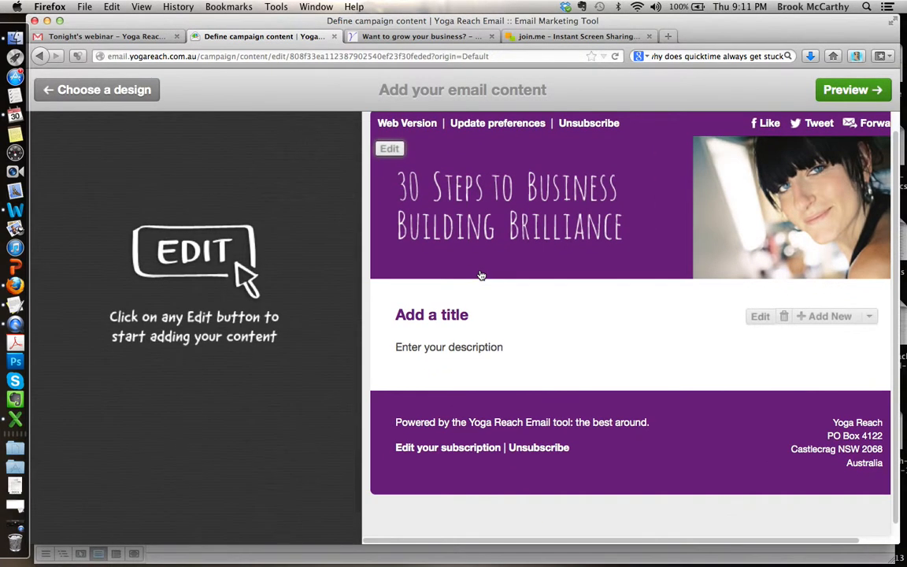
pyautogui.scroll(1, 481, 274)
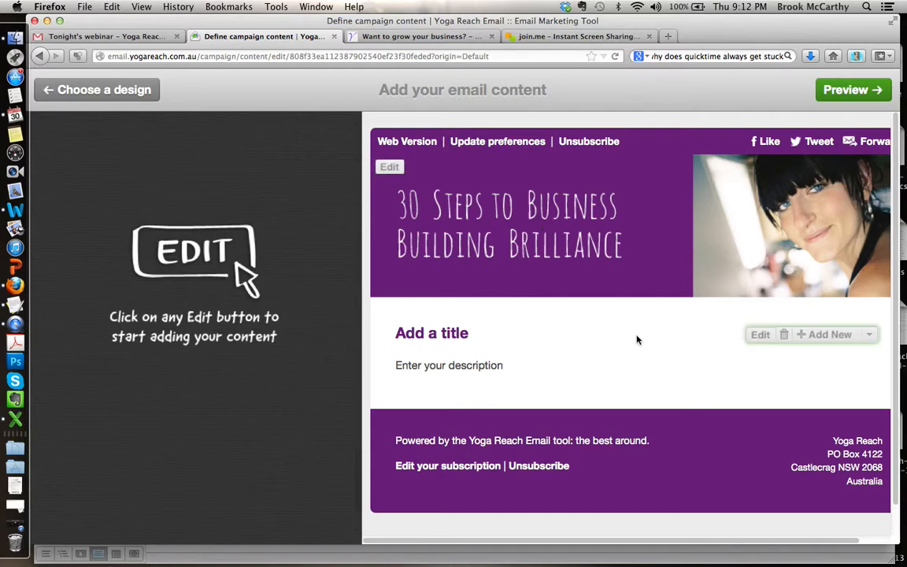
pyautogui.scroll(-2, 658, 310)
pyautogui.scroll(1, 658, 309)
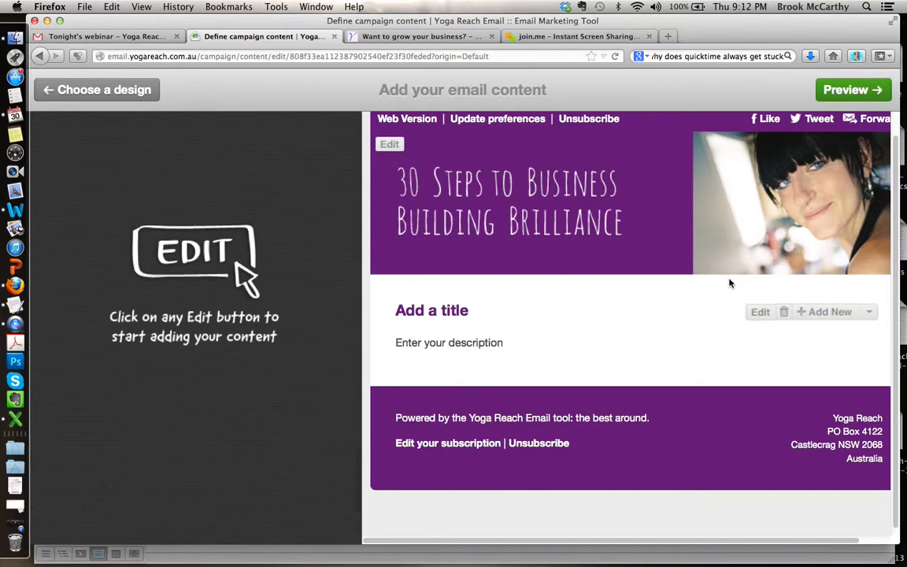
pyautogui.scroll(1, 765, 198)
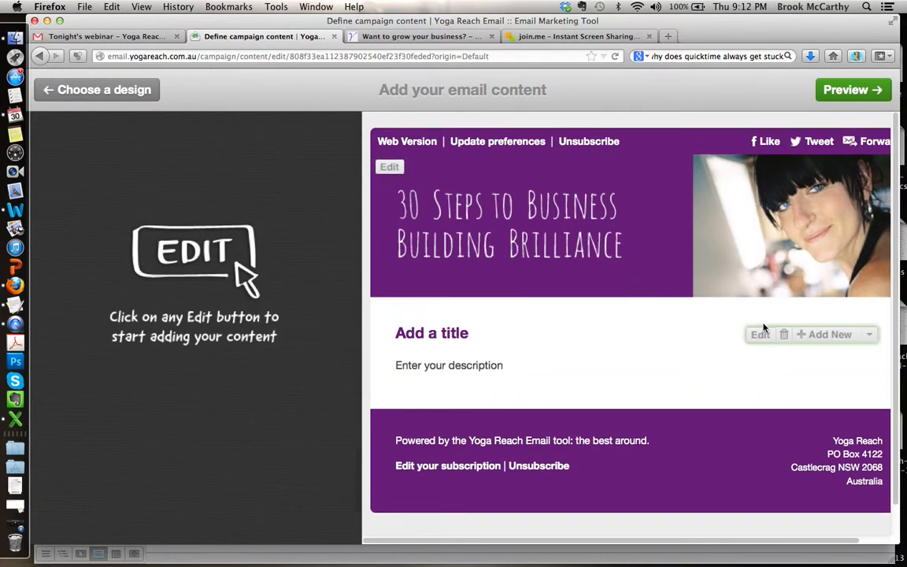
pyautogui.scroll(-1, 616, 393)
pyautogui.scroll(-1, 616, 393)
pyautogui.scroll(1, 615, 394)
pyautogui.hscroll(1, 615, 393)
pyautogui.hscroll(-1, 615, 394)
pyautogui.scroll(1, 615, 393)
# Step: Replace the content block's placeholder title with "30 Days to Business Building Brilliance"
pyautogui.click(757, 338)
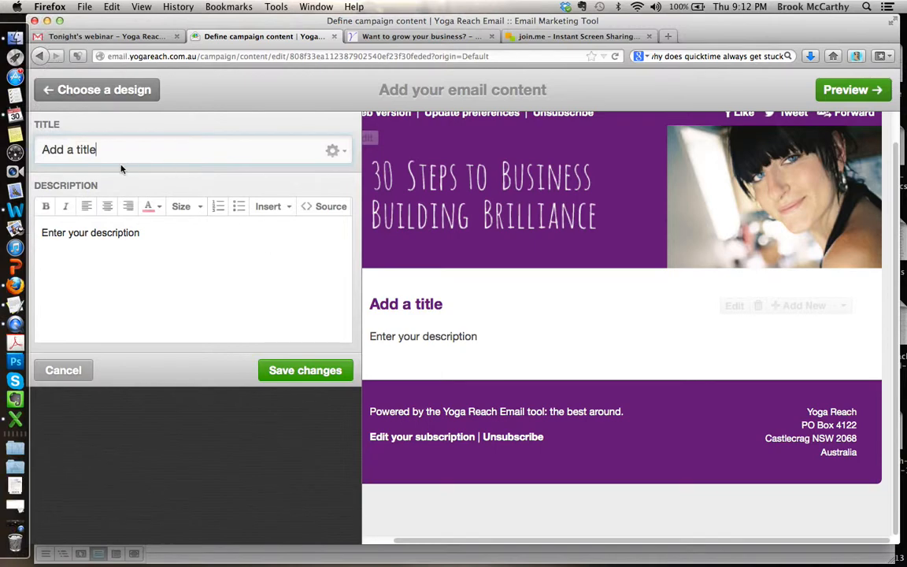
pyautogui.moveTo(111, 148); pyautogui.dragTo(37, 146)
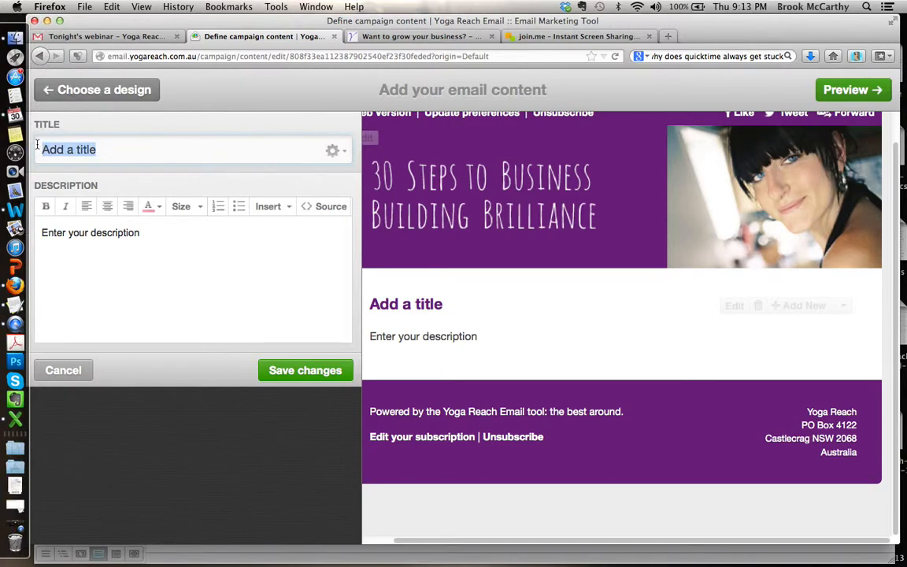
pyautogui.write('30 Sa')
pyautogui.press('BackSpace')
pyautogui.press('BackSpace')
pyautogui.write('Days to Busines')
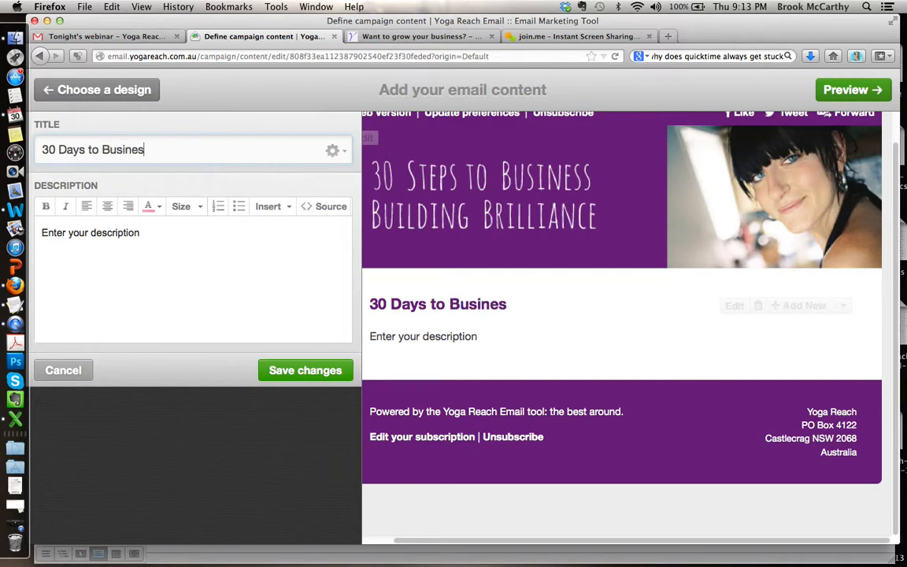
pyautogui.write('s Building Brilliance')
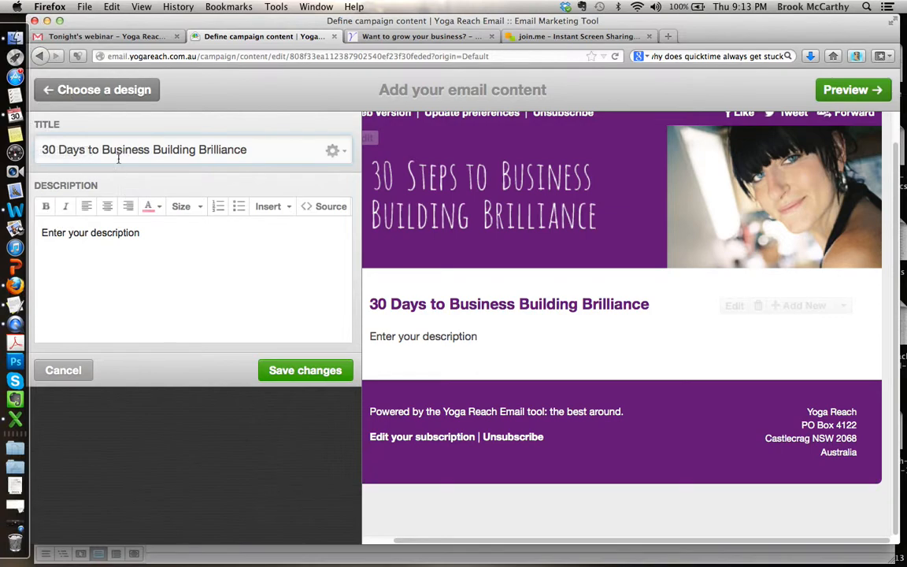
# Step: Correct the word "Days" to "Steps" in the content block's title
pyautogui.click(82, 150)
pyautogui.press('BackSpace')
pyautogui.press('BackSpace')
pyautogui.press('BackSpace')
pyautogui.write('Step')
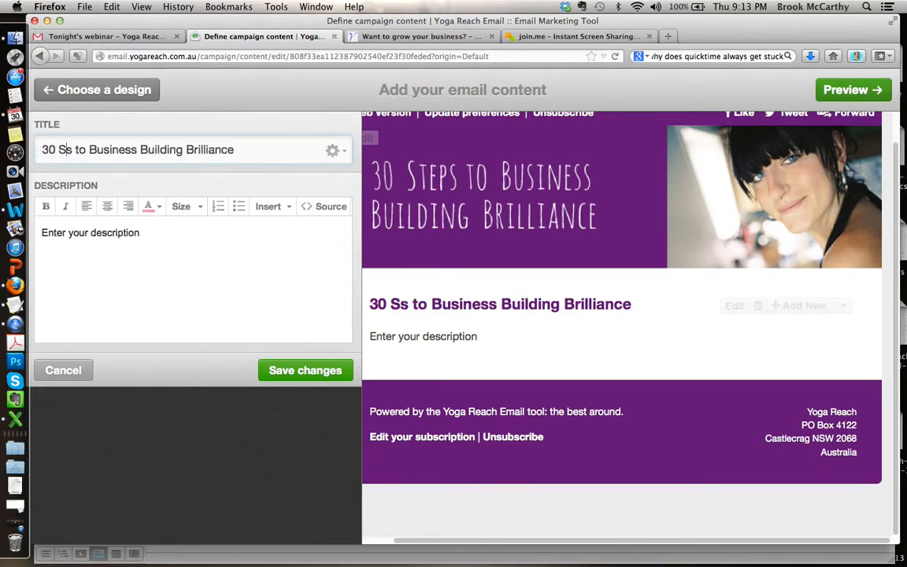
# Step: Replace the placeholder description with the 30 Steps page text running from "You're busy in your business" through "strategy to get moving."
pyautogui.click(162, 234)
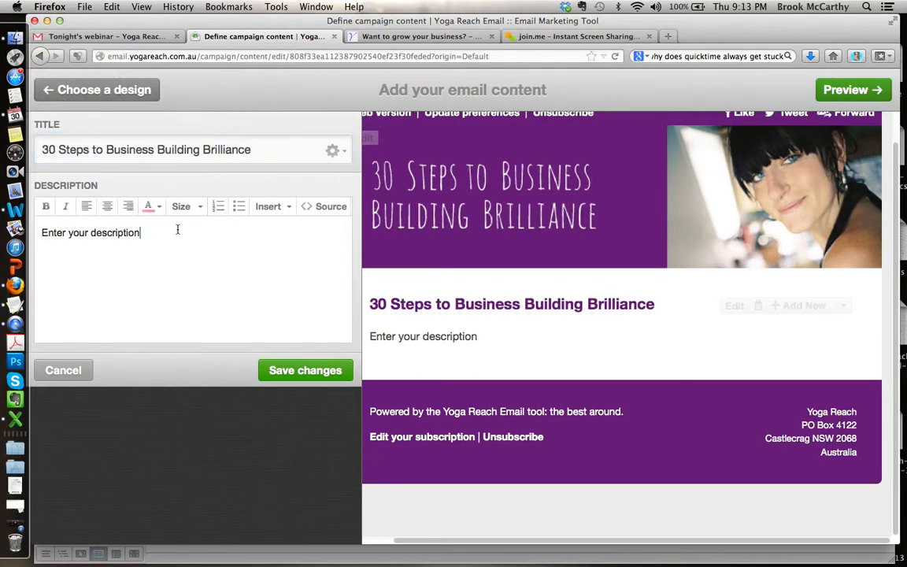
pyautogui.click(383, 37)
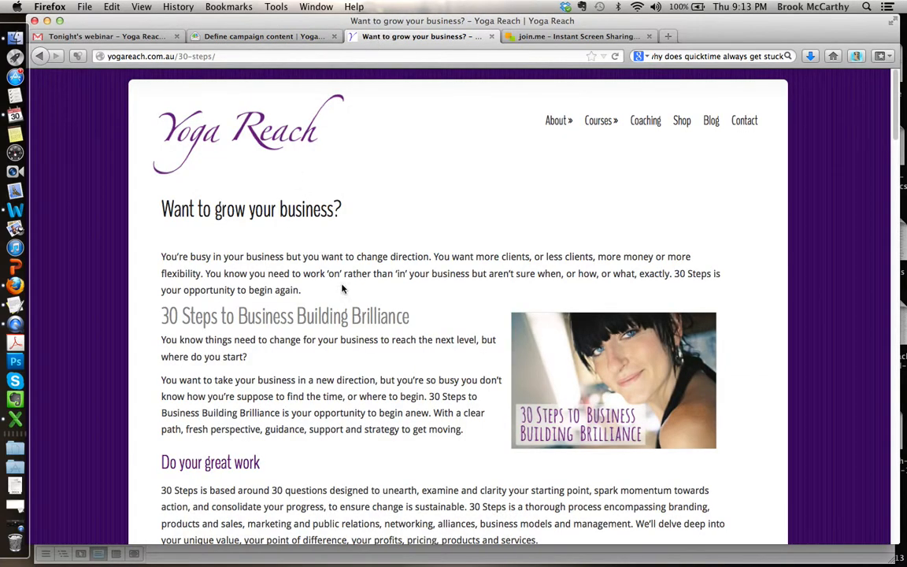
pyautogui.scroll(-3, 307, 254)
pyautogui.moveTo(488, 378); pyautogui.dragTo(166, 191)
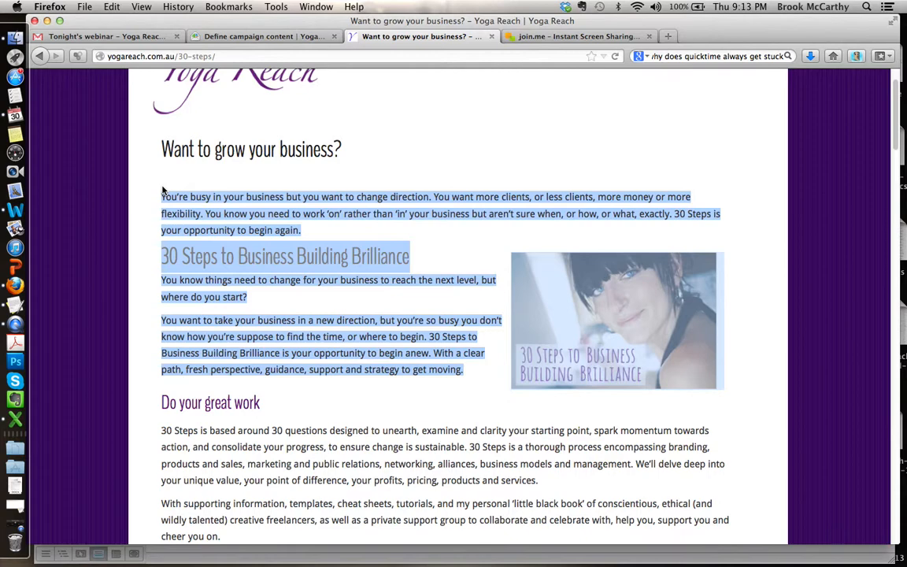
pyautogui.click(244, 36)
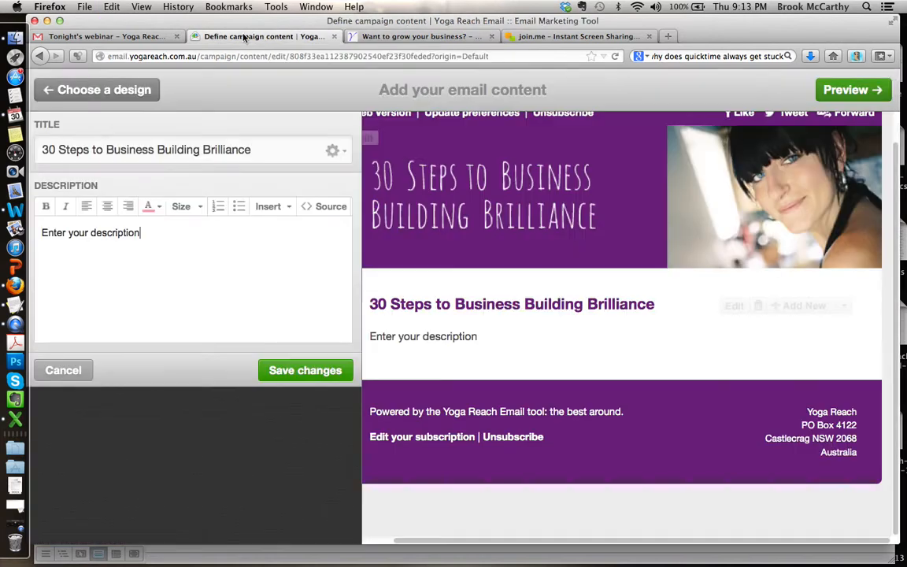
pyautogui.moveTo(170, 239); pyautogui.dragTo(39, 230)
pyautogui.write('You’re busy in your business but you want to change direction. You want more clients, or less clients, more money or more flexibility. You know you need to work ‘on’ rather than ‘in’ your business but aren’t sure when, or how, or what, exactly. 30 Steps is your opportunity to begin again. Group coaching business30 Steps to Business Building Brilliance  You know things need to change for your business to reach the next level, but where do you start?  You want to take your business in a new direction, but you’re so busy you don’t know how you’re suppose to find the time, or where to begin. 30 Steps to Business Building Brilliance is your opportunity to begin anew. With a clear path, fresh perspective, guidance, support and strategy to get moving.')
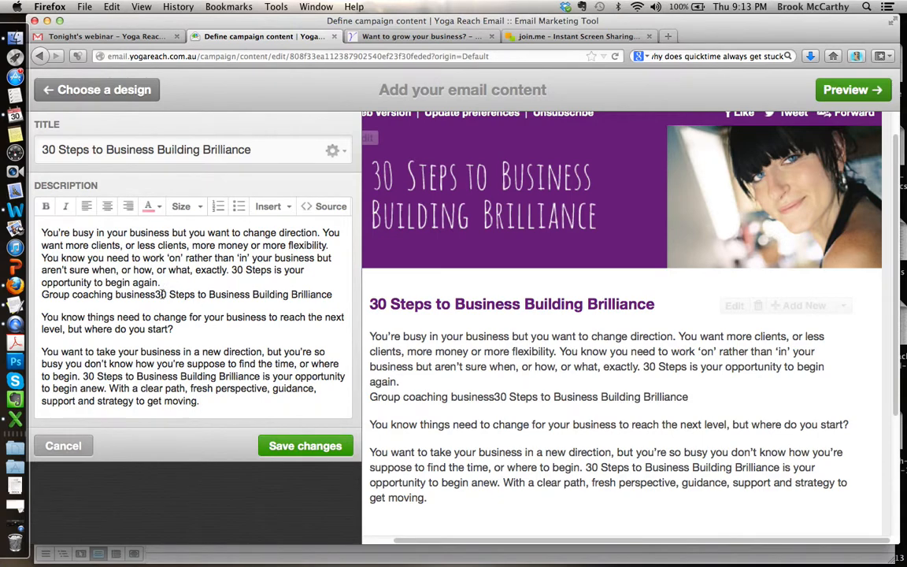
# Step: Trim the pasted subheading line to "Group coaching" and insert a blank line above it
pyautogui.moveTo(156, 295); pyautogui.dragTo(331, 298)
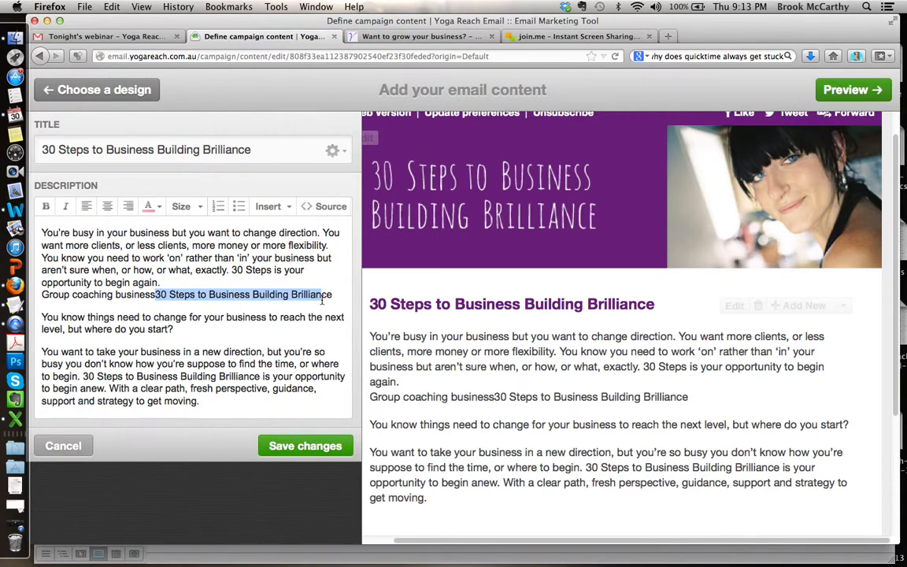
pyautogui.press('BackSpace')
pyautogui.press('BackSpace')
pyautogui.press('BackSpace')
pyautogui.press('BackSpace')
pyautogui.press('BackSpace')
pyautogui.press('BackSpace')
pyautogui.press('BackSpace')
pyautogui.press('BackSpace')
pyautogui.press('BackSpace')
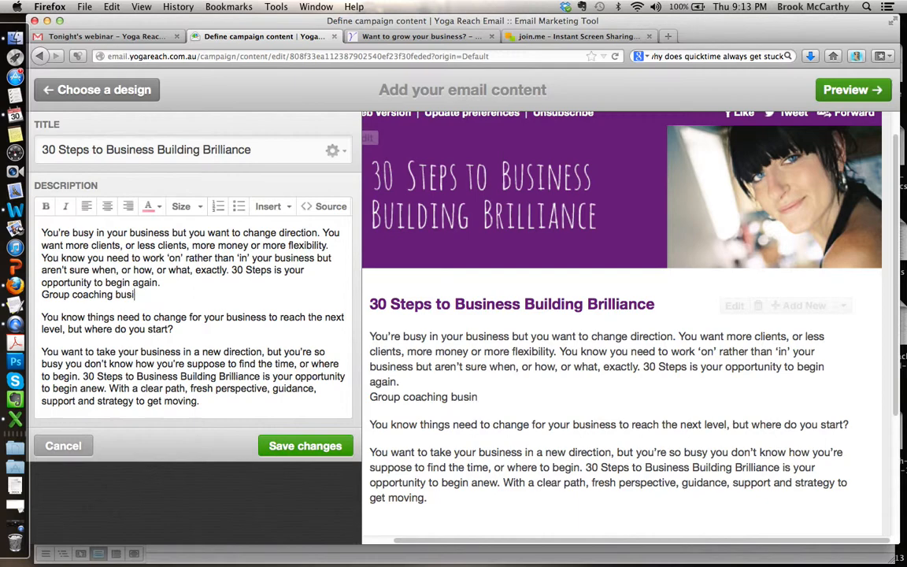
pyautogui.click(305, 280)
pyautogui.press('Return')
# Step: Format the "Group coaching" subheading in bold at size 16
pyautogui.moveTo(122, 316); pyautogui.dragTo(36, 316)
pyautogui.click(45, 205)
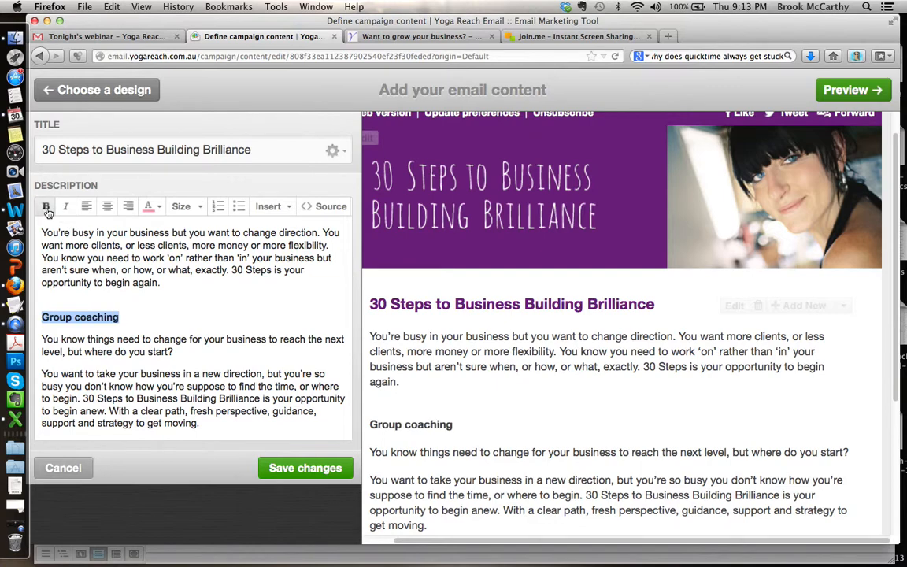
pyautogui.click(202, 206)
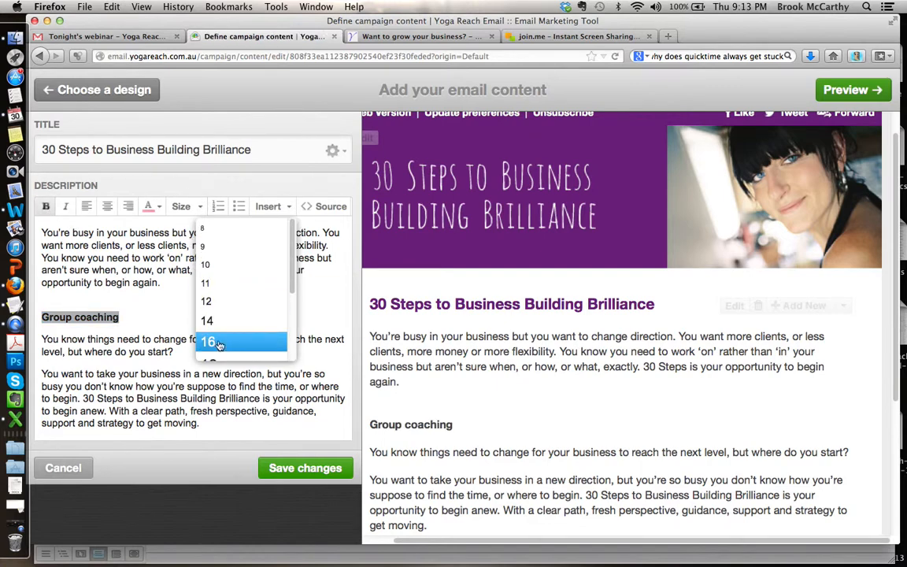
pyautogui.click(201, 309)
# Step: Replace the blank line above the "Group coaching" subheading with a paragraph break
pyautogui.click(85, 294)
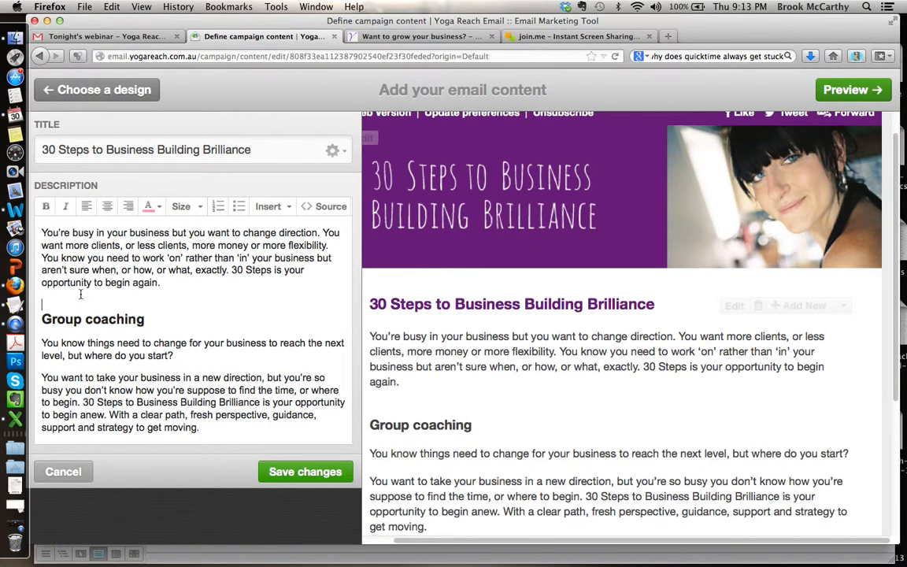
pyautogui.press('BackSpace')
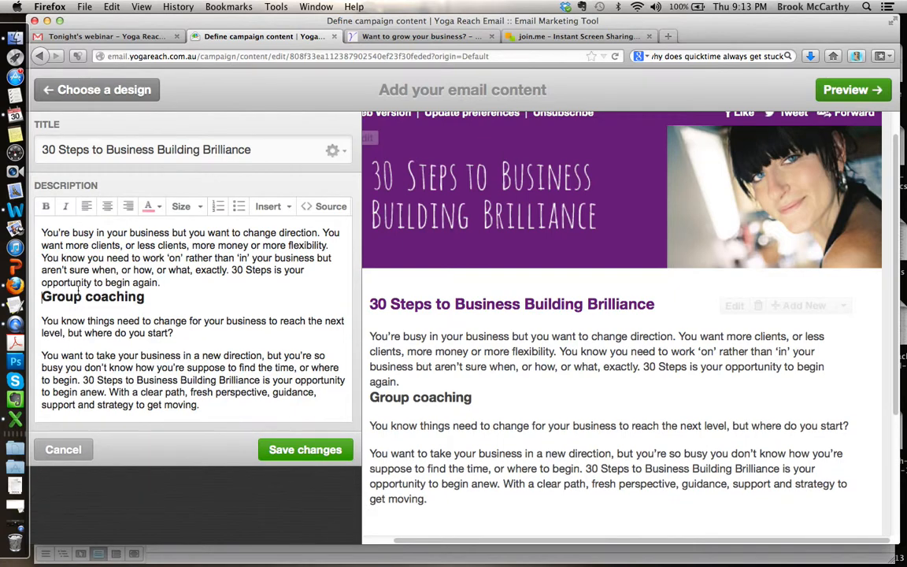
pyautogui.press('Return')
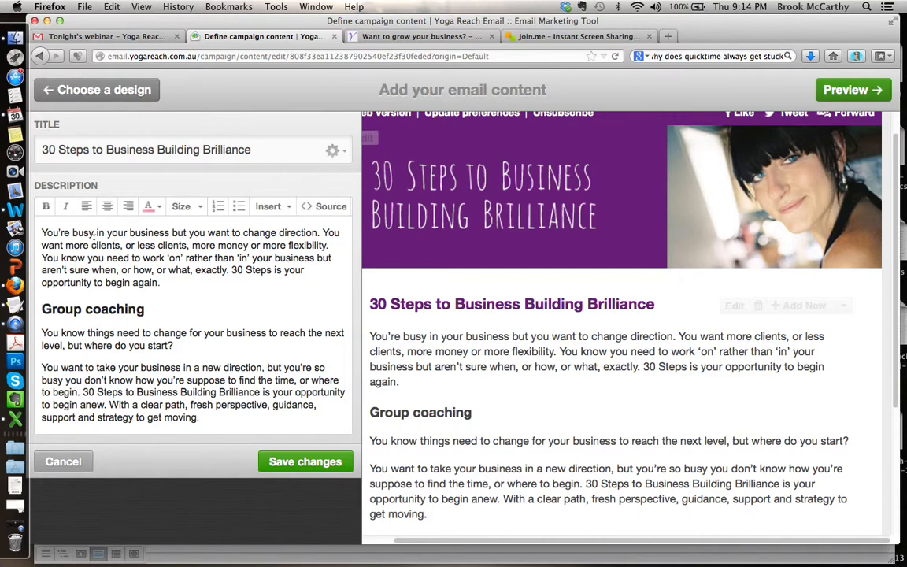
# Step: Add the greeting "Hello" on its own line above the opening paragraph of the description
pyautogui.click(42, 232)
pyautogui.press('Return')
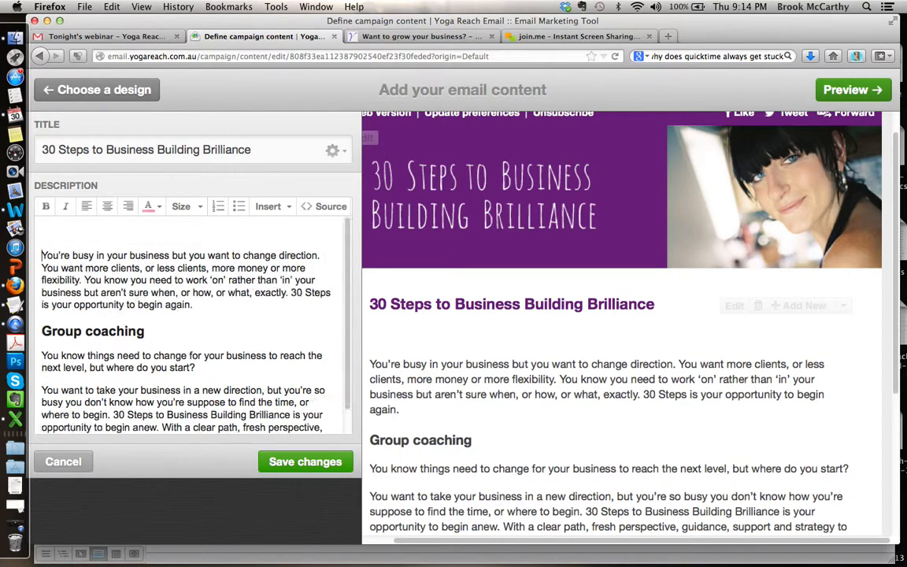
pyautogui.write('Hello')
pyautogui.press('BackSpace')
pyautogui.press('BackSpace')
pyautogui.press('BackSpace')
pyautogui.press('BackSpace')
pyautogui.write('ello')
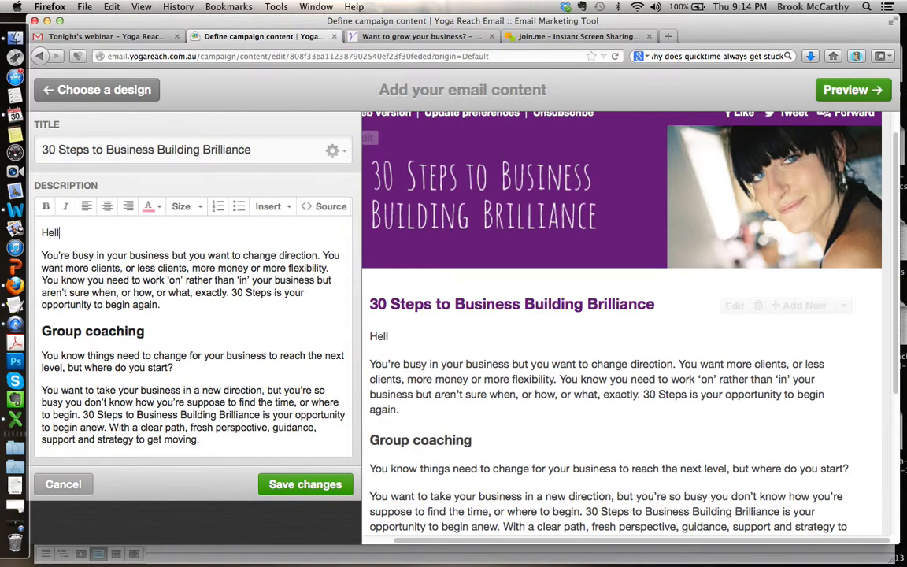
# Step: Insert the first name personalization tag after "Hello" and set its fallback to "Yogi"
pyautogui.click(268, 207)
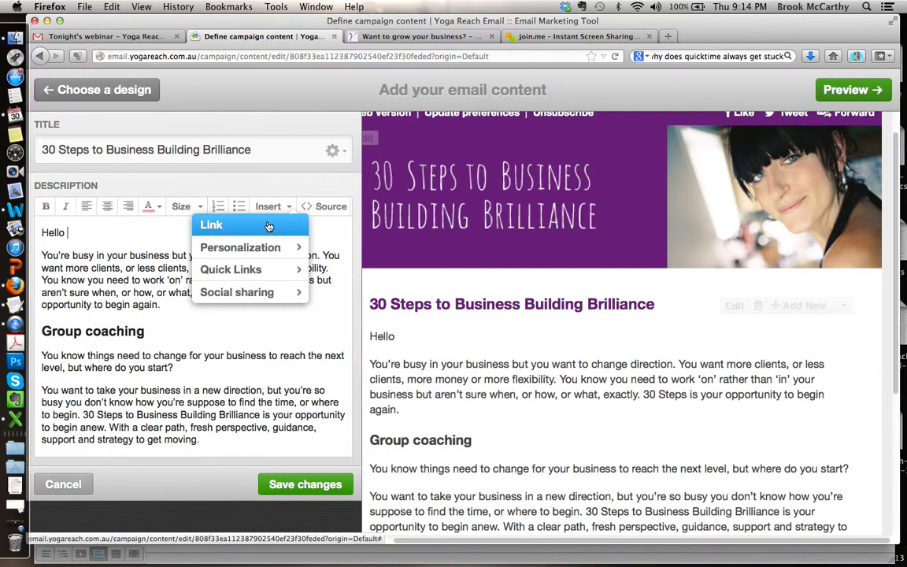
pyautogui.moveTo(259, 247)
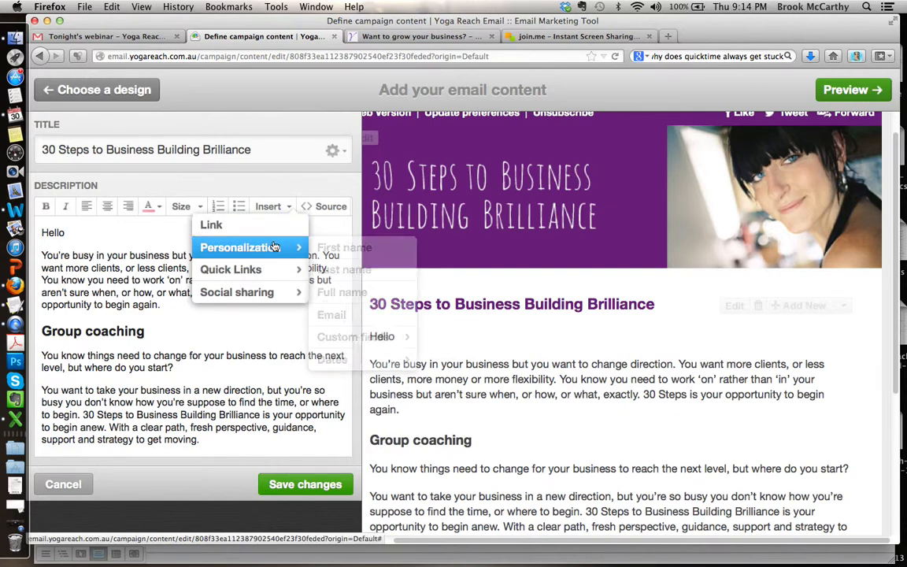
pyautogui.click(356, 248)
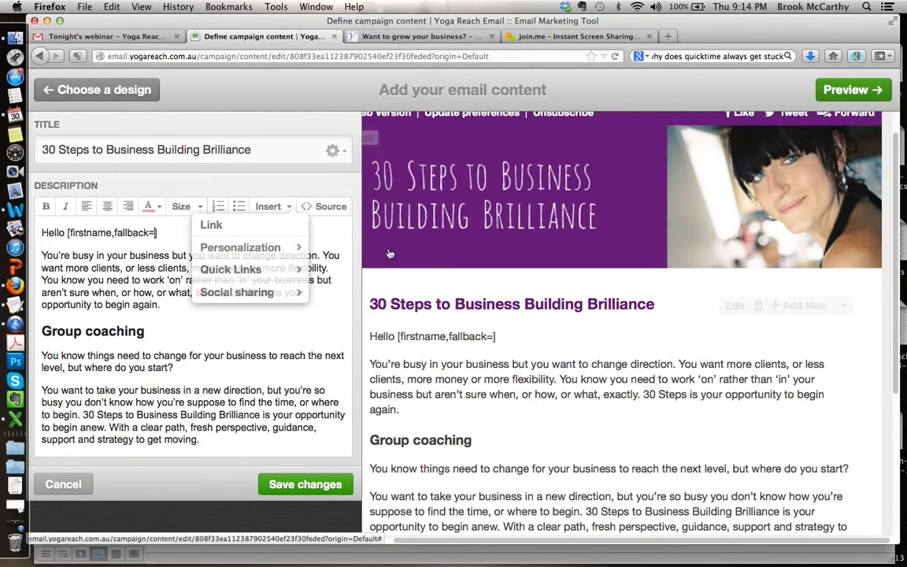
pyautogui.click(66, 232)
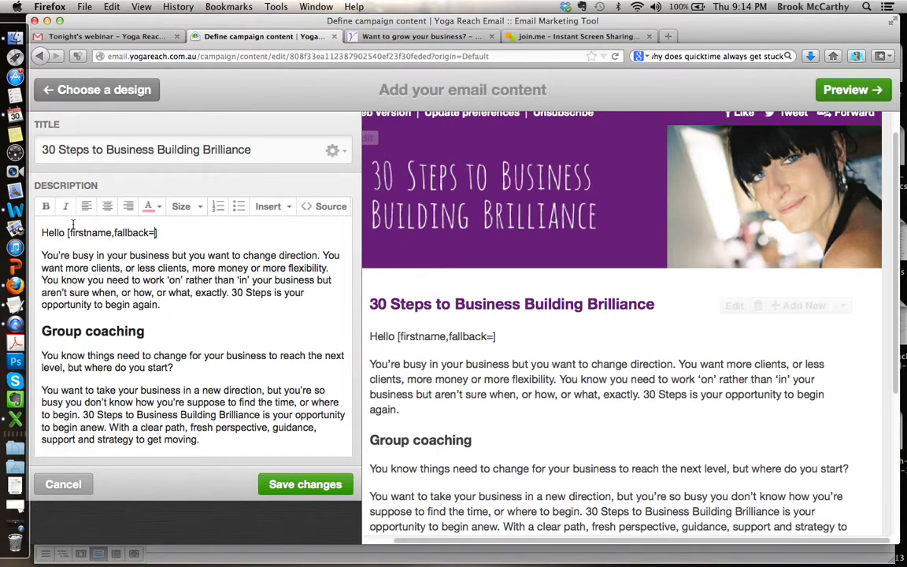
pyautogui.moveTo(157, 232); pyautogui.dragTo(68, 233)
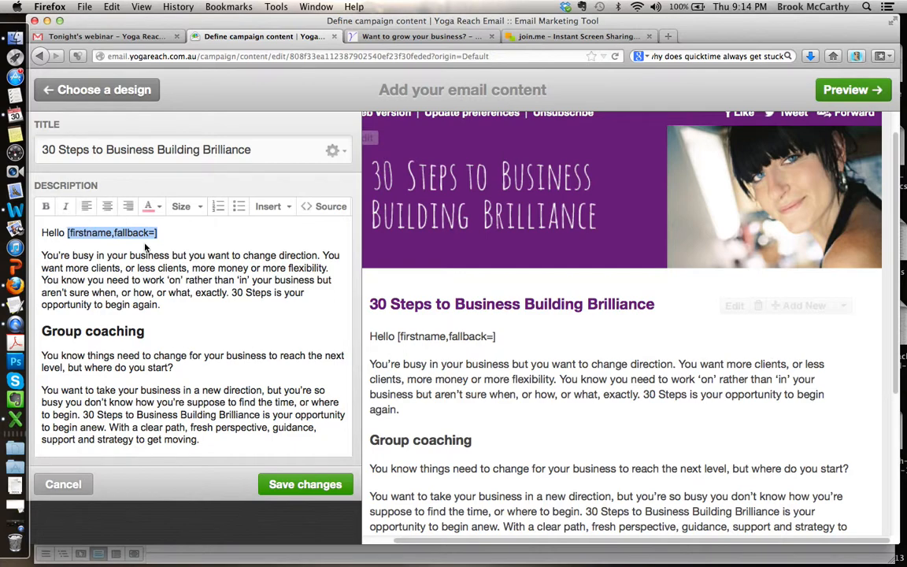
pyautogui.click(84, 232)
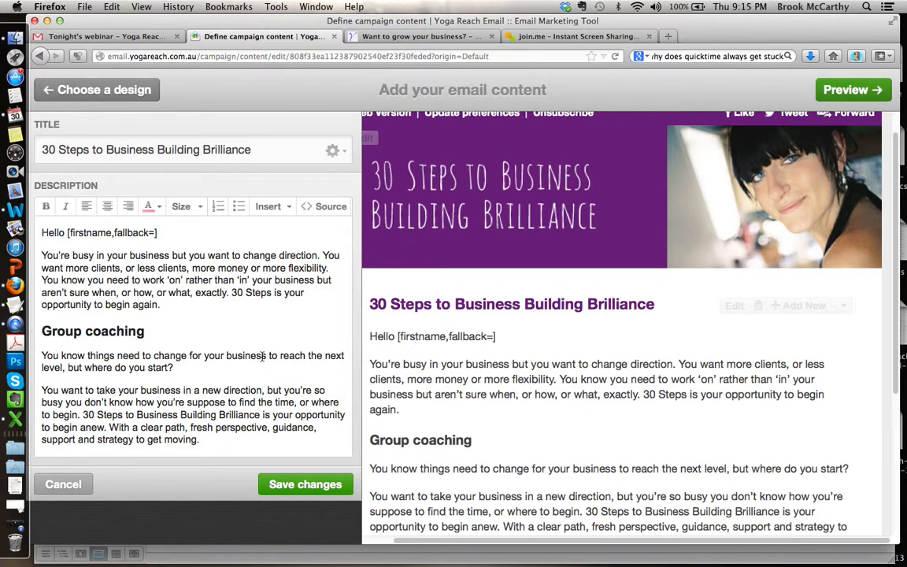
pyautogui.write('Yogi')
pyautogui.press('Down')
pyautogui.press('Down')
# Step: Start a new paragraph below the description's final paragraph ending in "strategy to get moving."
pyautogui.click(210, 438)
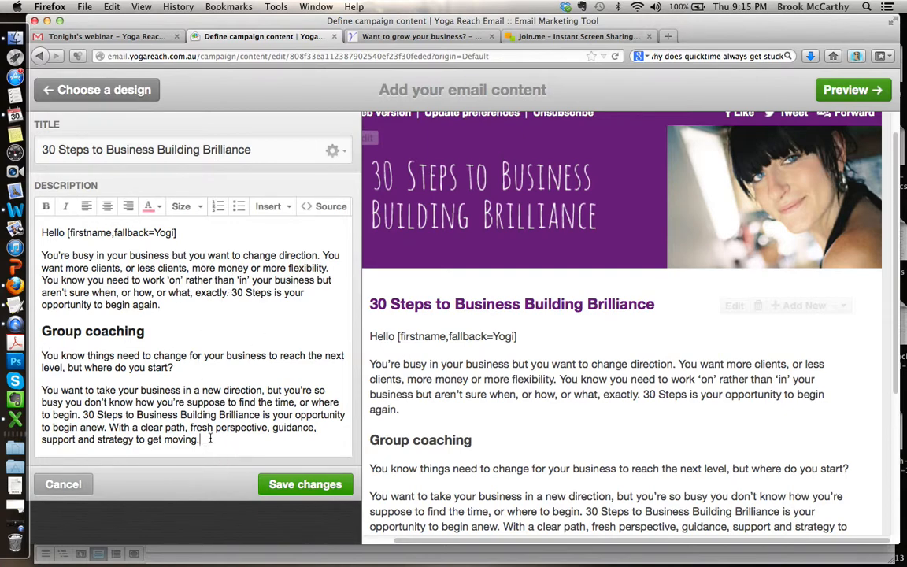
pyautogui.press('Return')
pyautogui.write('Read mor')
pyautogui.press('BackSpace')
pyautogui.press('BackSpace')
pyautogui.press('BackSpace')
pyautogui.press('BackSpace')
pyautogui.press('BackSpace')
pyautogui.press('BackSpace')
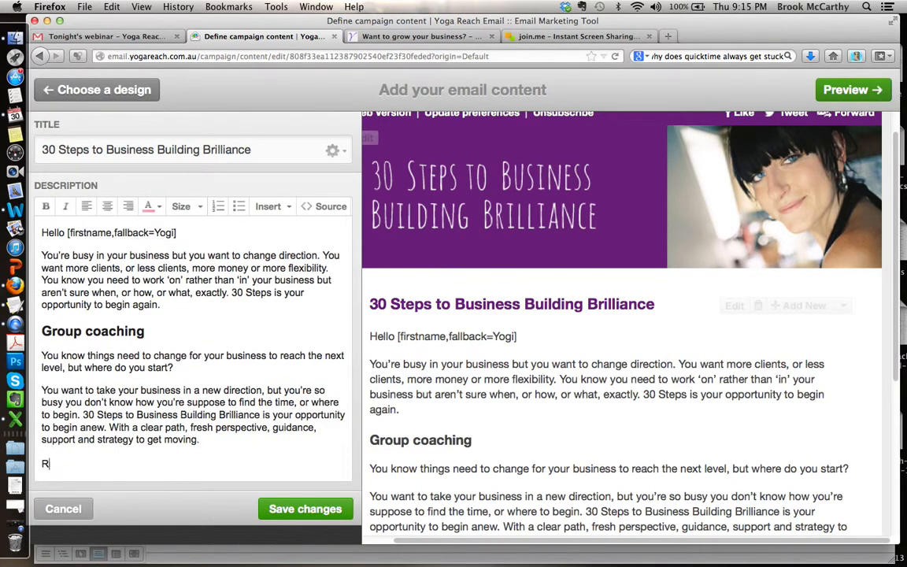
pyautogui.write('Find out more')
pyautogui.press('Return')
pyautogui.press('BackSpace')
pyautogui.press('BackSpace')
pyautogui.press('BackSpace')
pyautogui.press('BackSpace')
pyautogui.press('BackSpace')
pyautogui.press('BackSpace')
pyautogui.press('BackSpace')
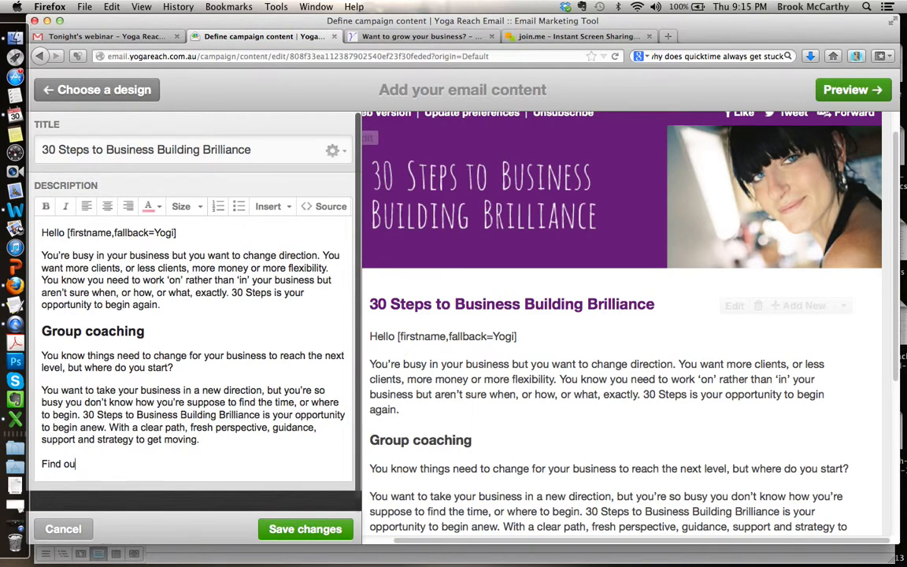
pyautogui.press('BackSpace')
# Step: Enter "Book now." as the description's closing line and make it bold
pyautogui.write('Book now.')
pyautogui.moveTo(94, 463); pyautogui.dragTo(41, 464)
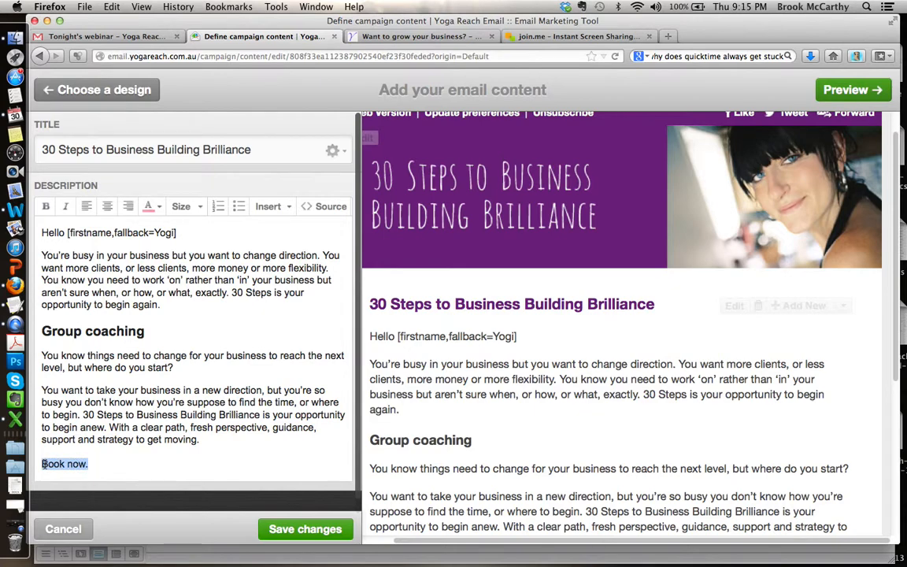
pyautogui.click(46, 206)
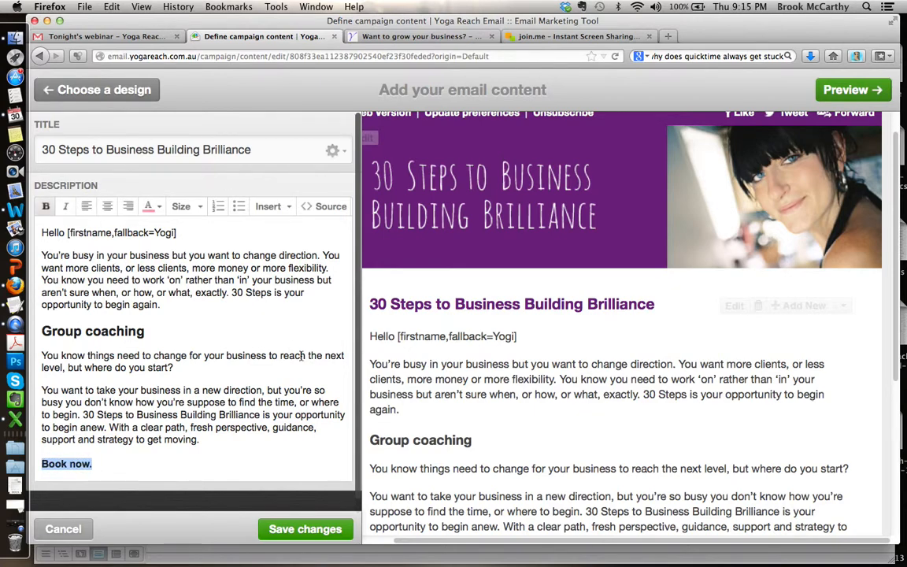
pyautogui.click(421, 36)
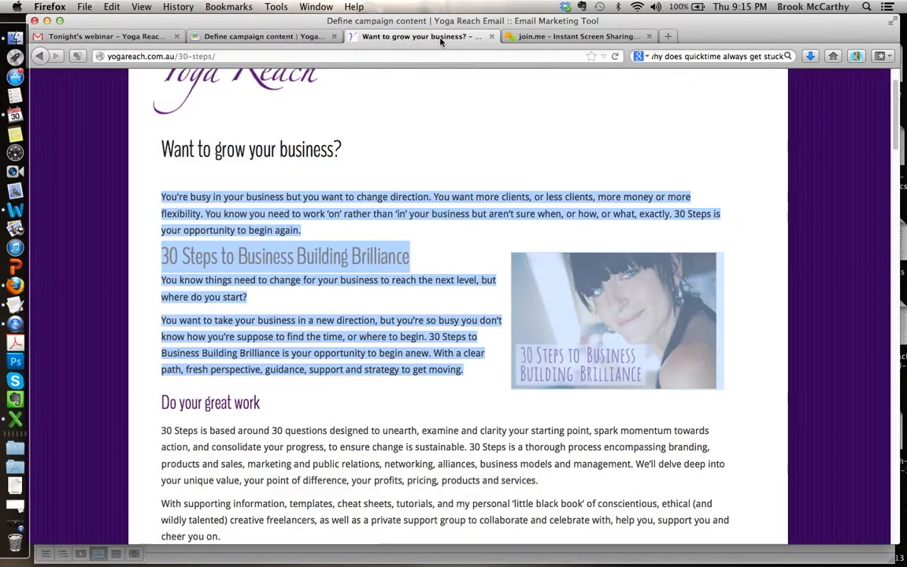
pyautogui.click(264, 55)
pyautogui.press('super+c')
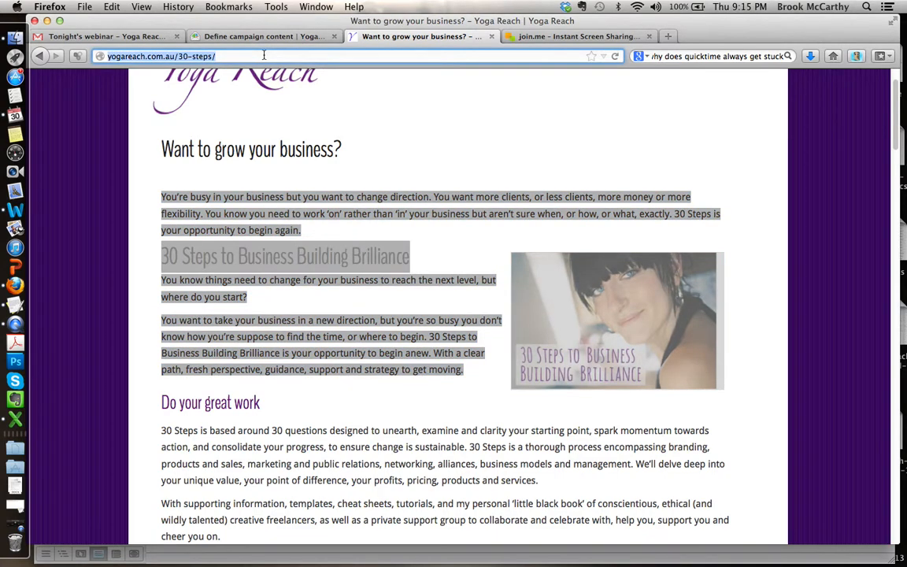
pyautogui.click(239, 35)
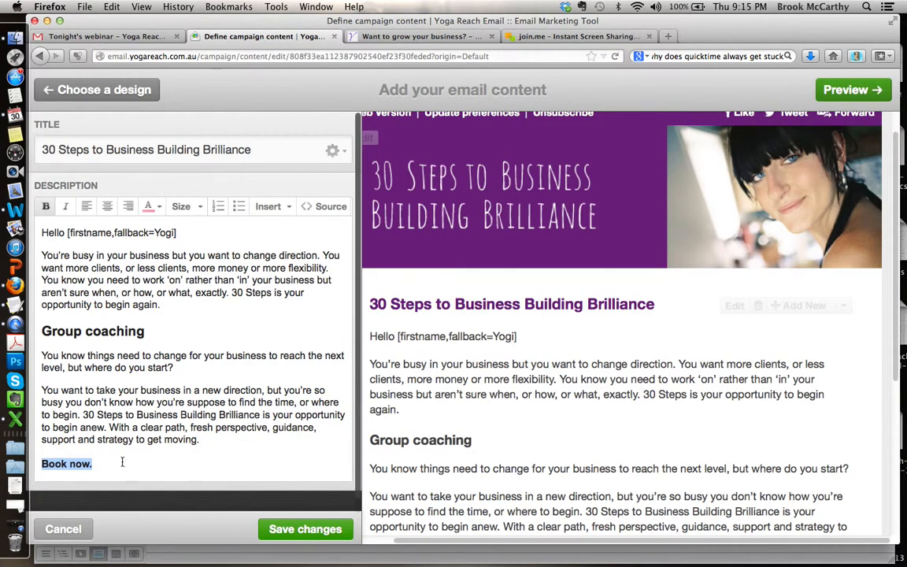
pyautogui.click(267, 207)
pyautogui.click(252, 167)
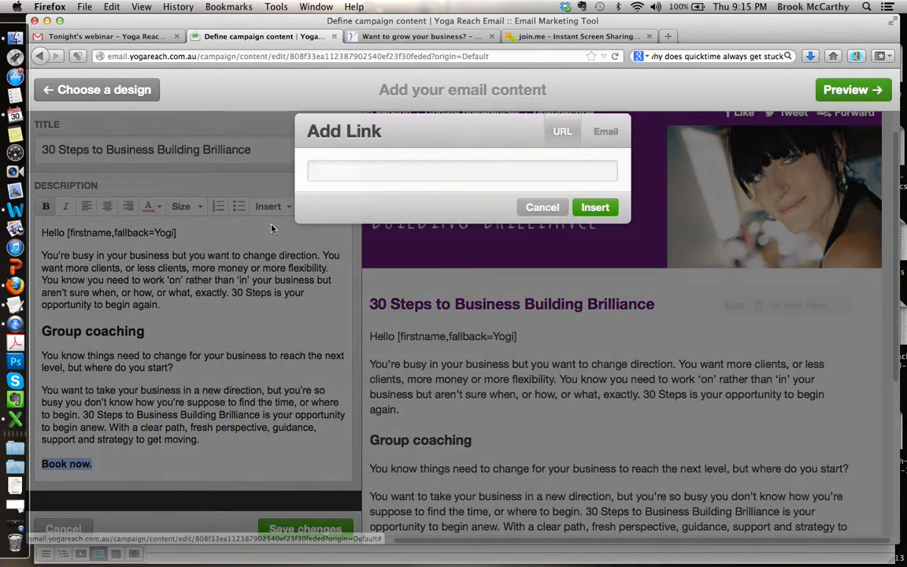
pyautogui.press('super+v')
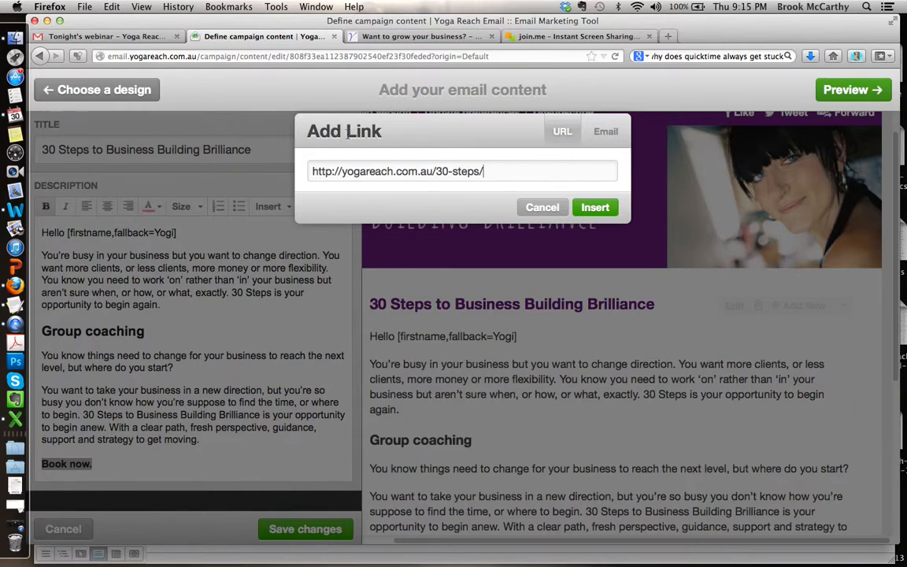
# Step: Examine the email link option's address, subject and body fields, and return to the URL option
pyautogui.click(604, 132)
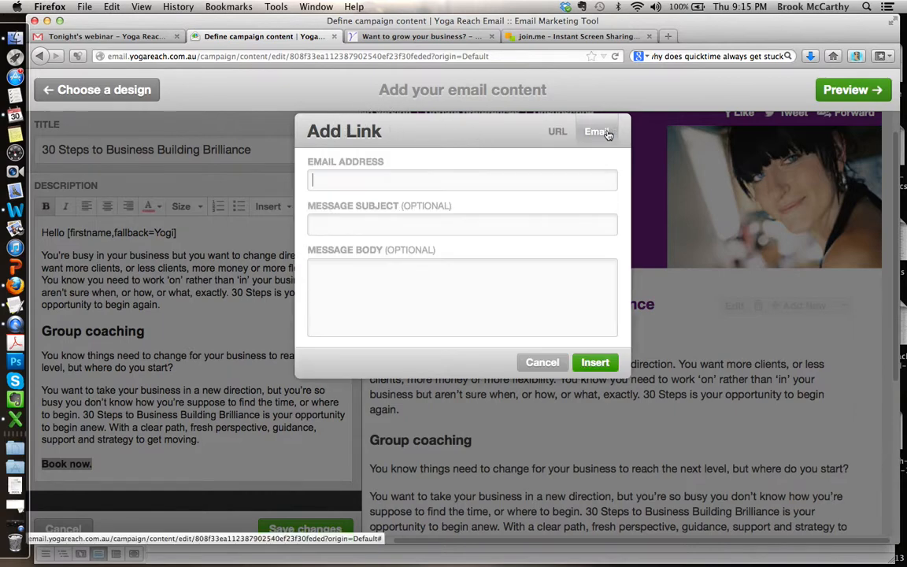
pyautogui.click(555, 130)
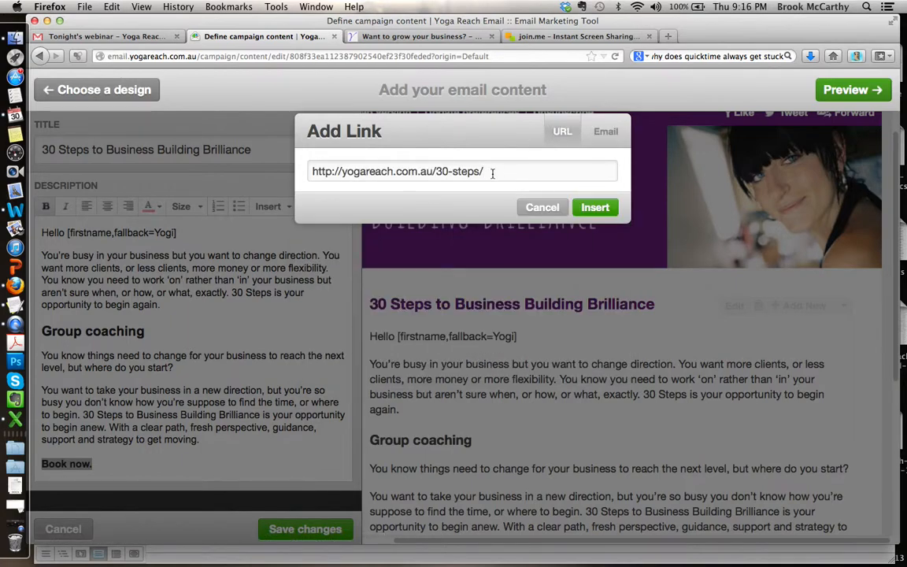
pyautogui.moveTo(494, 176); pyautogui.dragTo(312, 171)
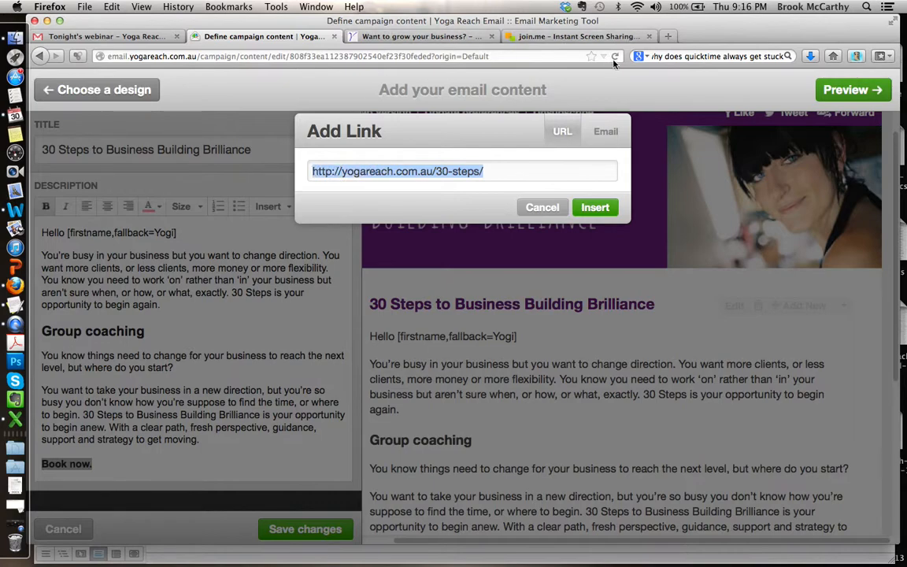
pyautogui.click(602, 132)
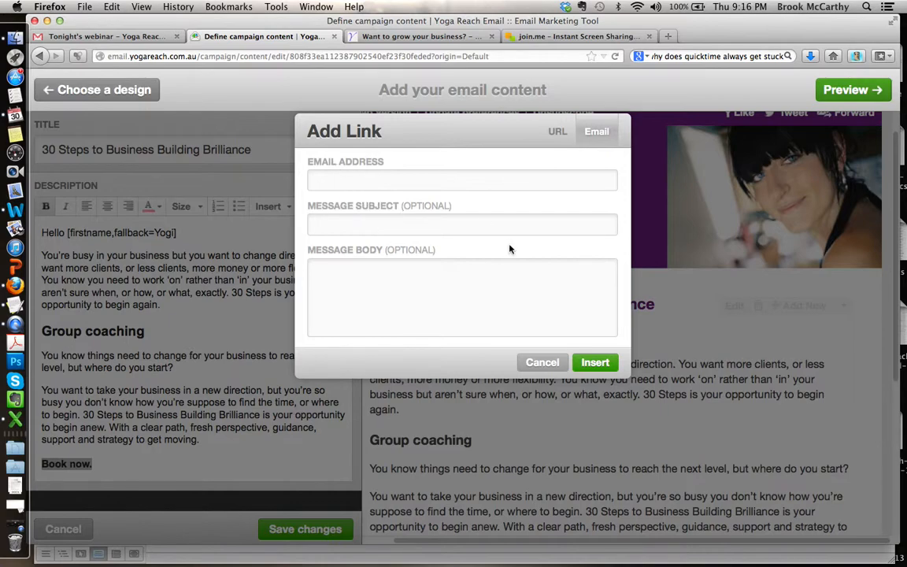
pyautogui.click(552, 133)
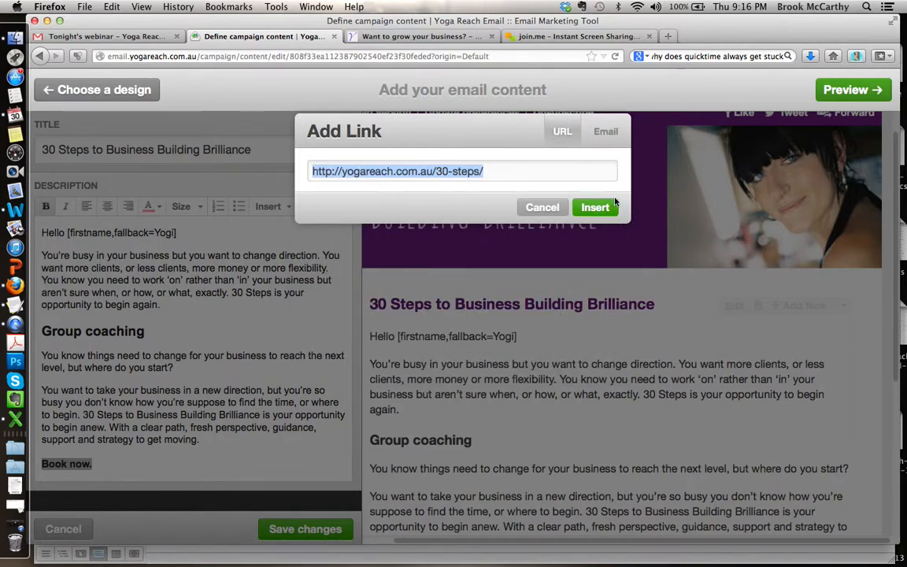
# Step: Insert the link on "Book now." and save the content block's changes
pyautogui.click(590, 208)
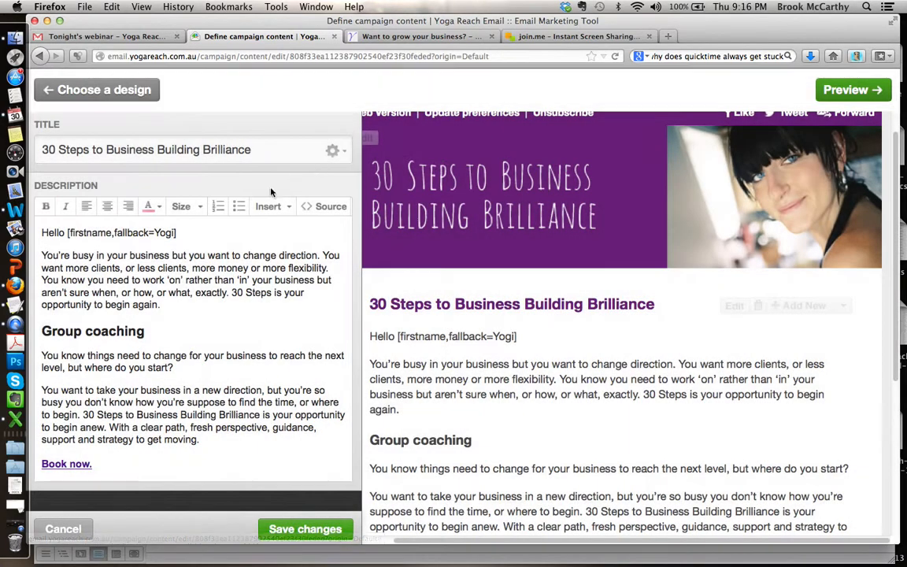
pyautogui.scroll(-5, 425, 342)
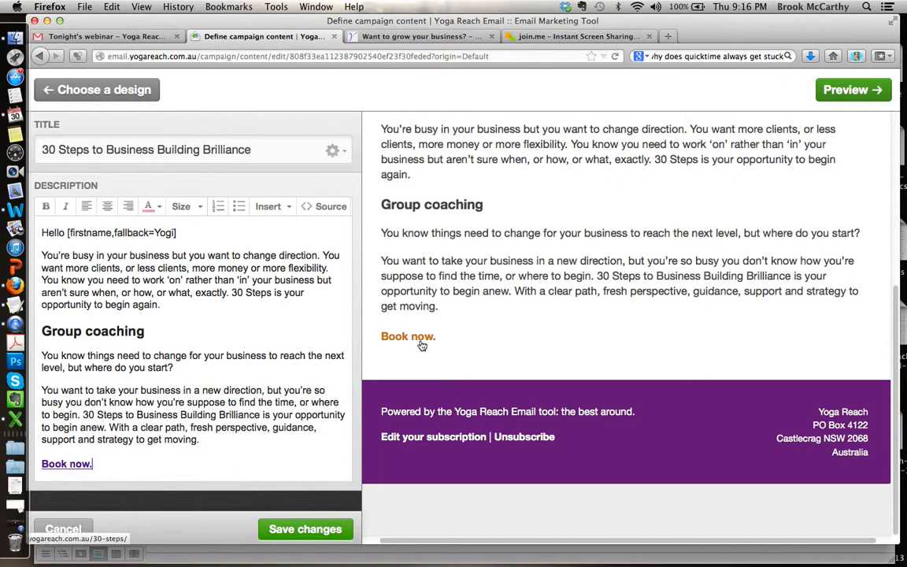
pyautogui.click(303, 529)
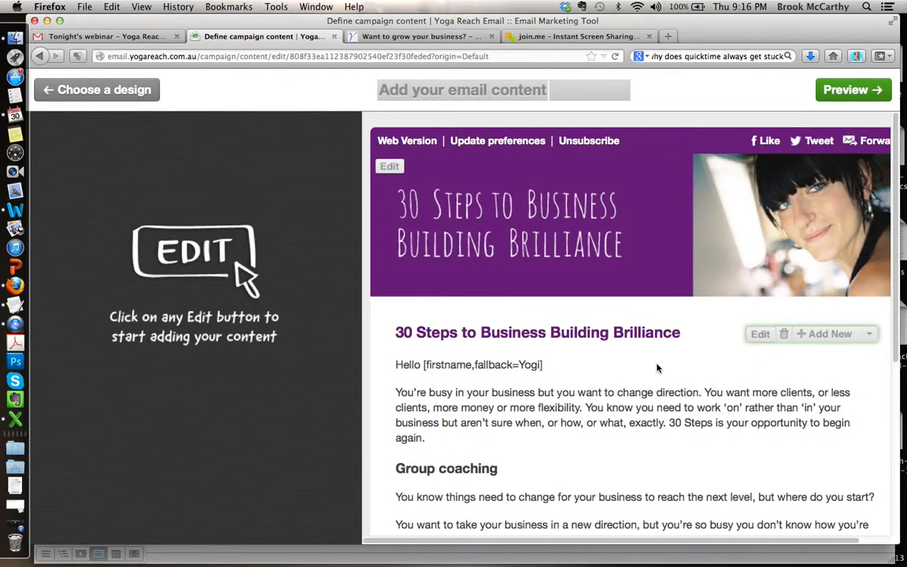
# Step: Add a new "Text with left-aligned image" block below the 30 Steps to Business Building Brilliance block
pyautogui.scroll(-5, 657, 367)
pyautogui.scroll(1, 656, 365)
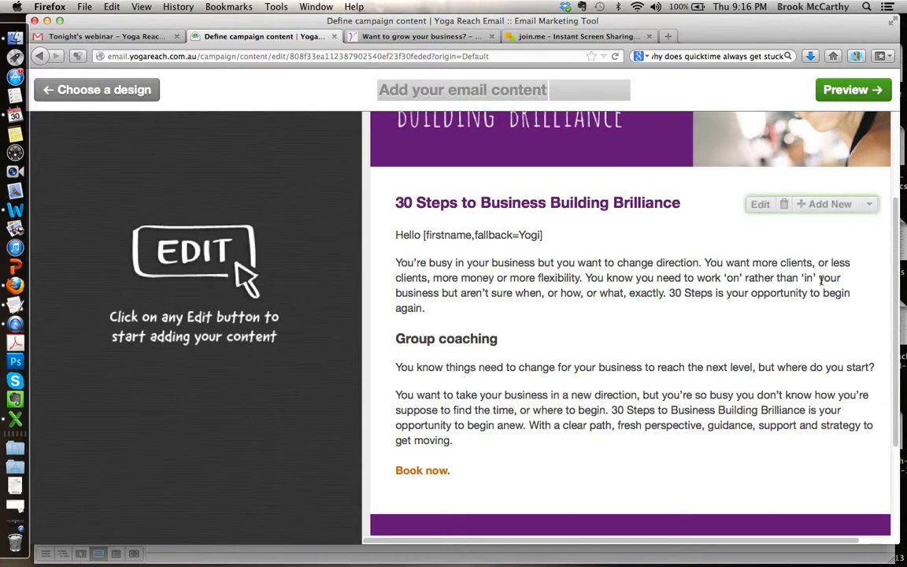
pyautogui.click(826, 203)
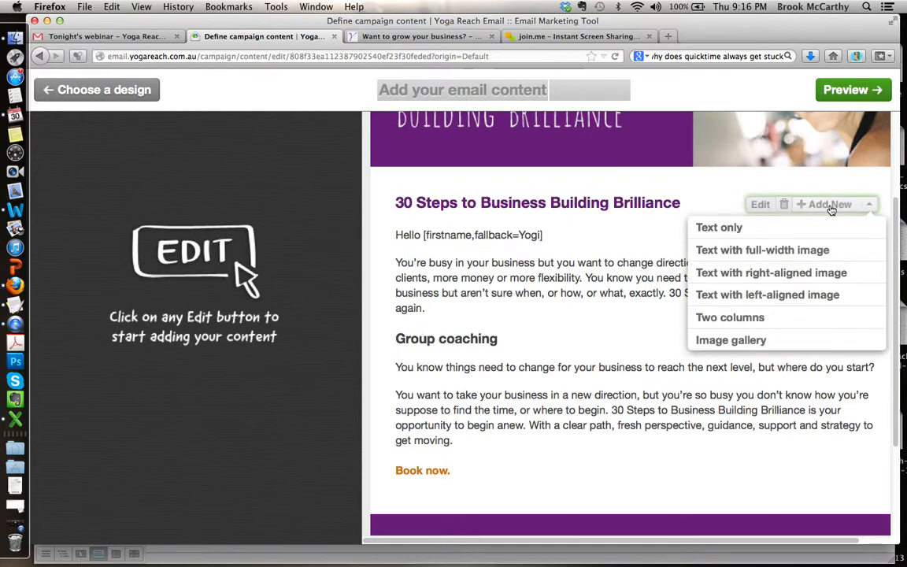
pyautogui.click(846, 209)
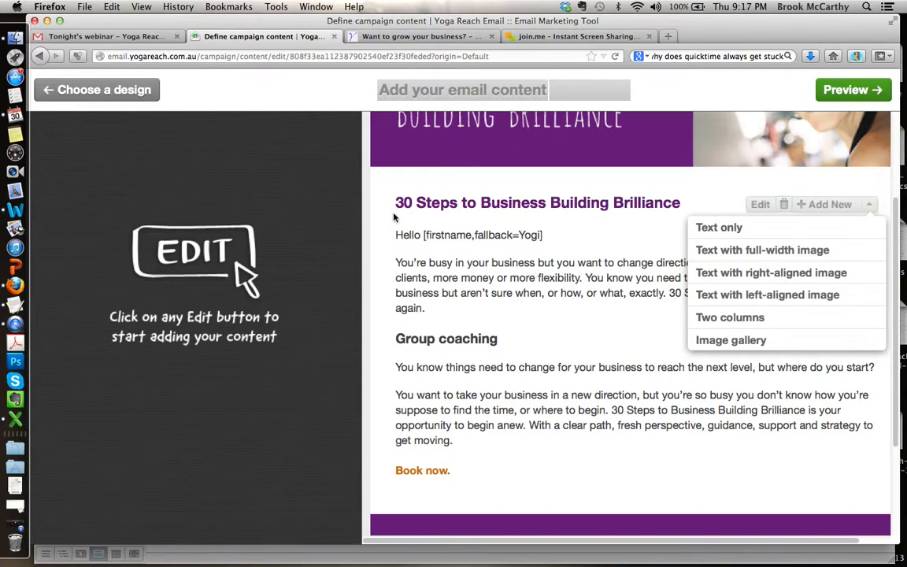
pyautogui.click(800, 165)
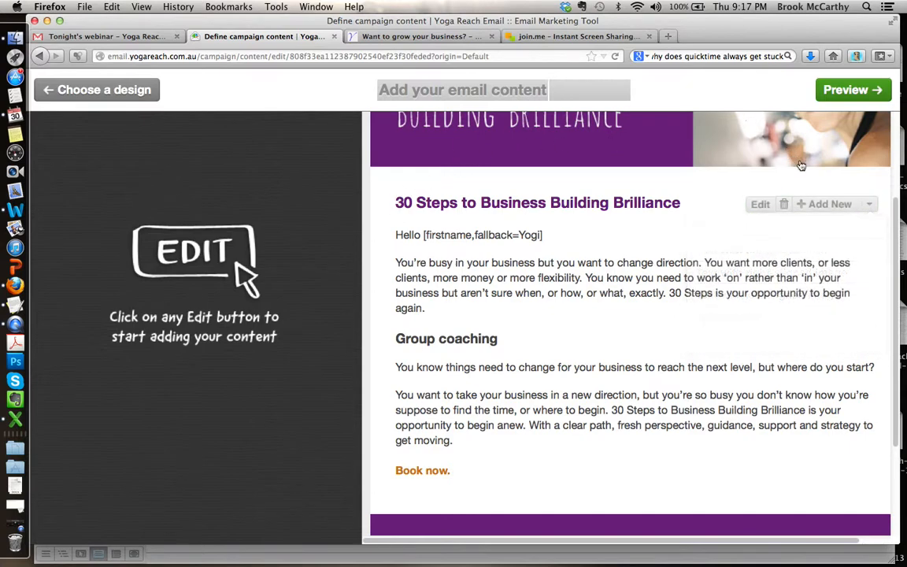
pyautogui.click(817, 205)
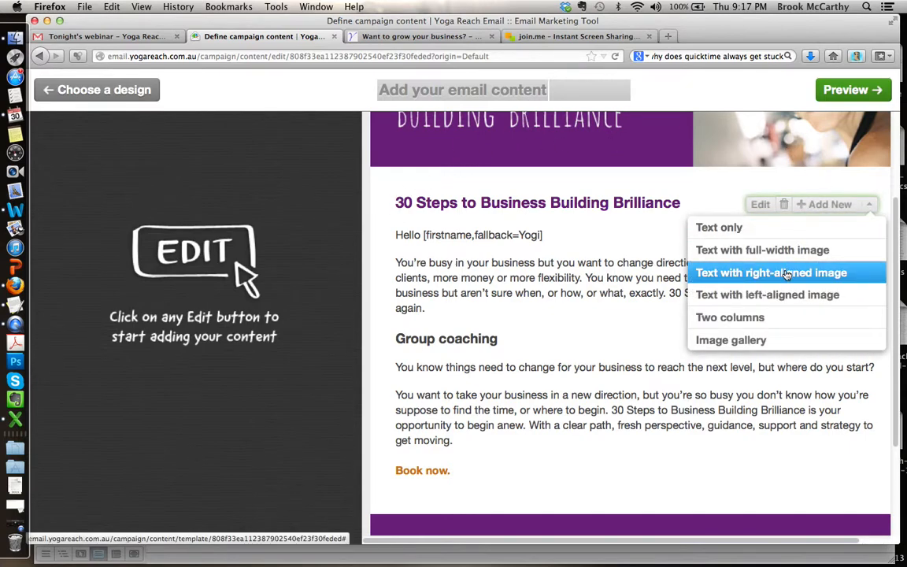
pyautogui.click(775, 295)
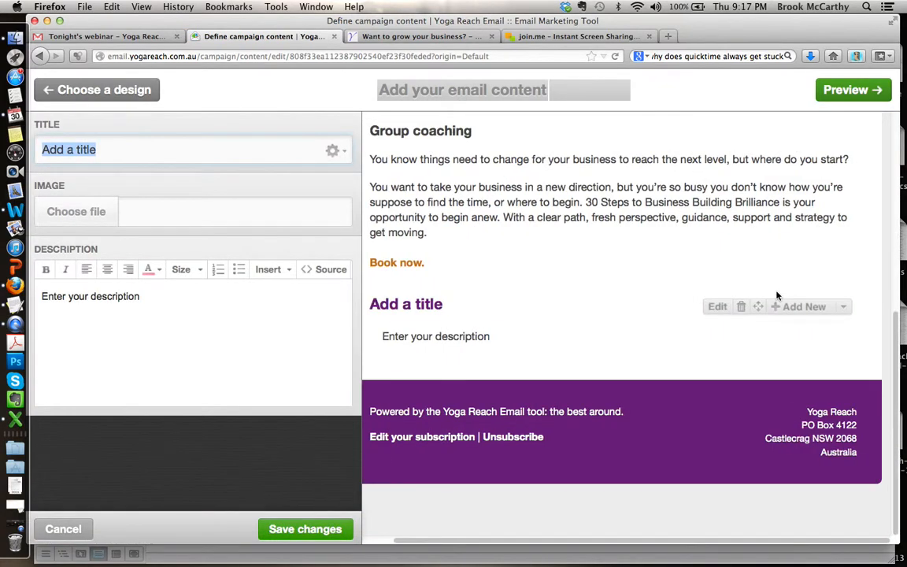
# Step: Copy the Acceleration section's heading and text from the 30 Steps page and replace the new block's placeholder description with it
pyautogui.click(417, 37)
pyautogui.scroll(-15, 410, 369)
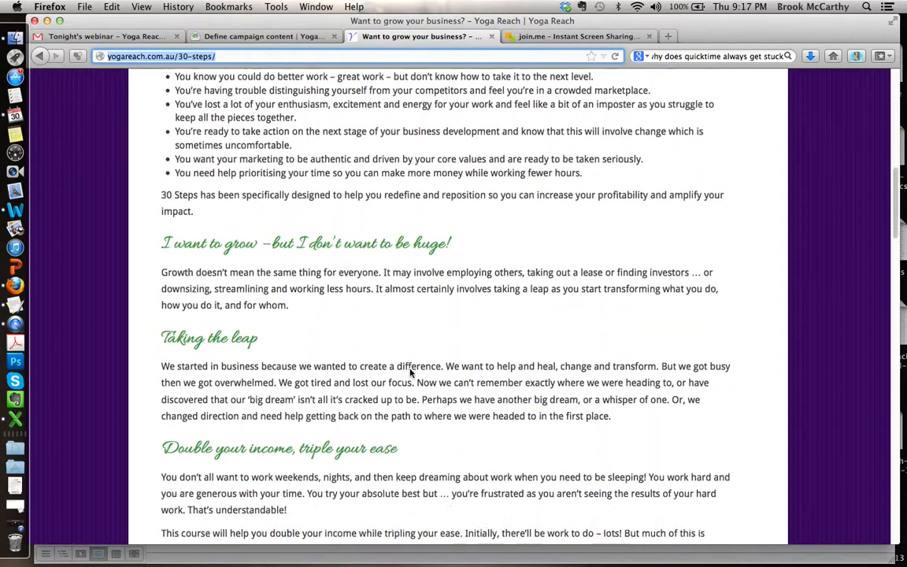
pyautogui.scroll(-5, 409, 373)
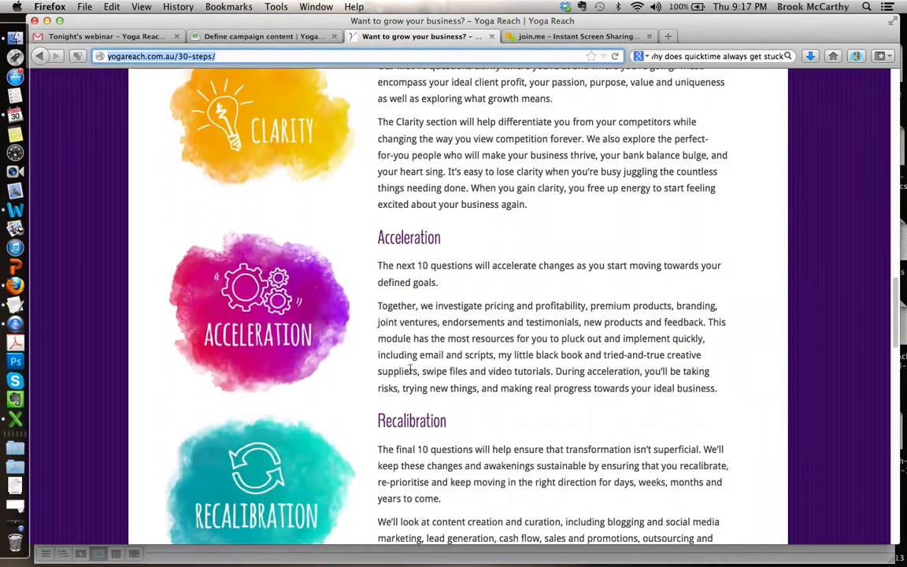
pyautogui.moveTo(724, 393); pyautogui.dragTo(370, 230)
pyautogui.press('super+c')
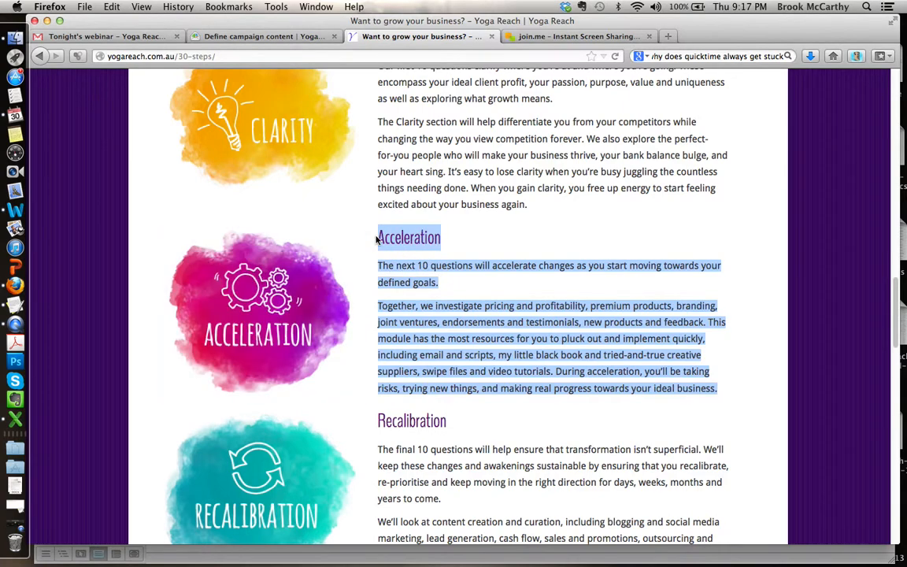
pyautogui.click(270, 36)
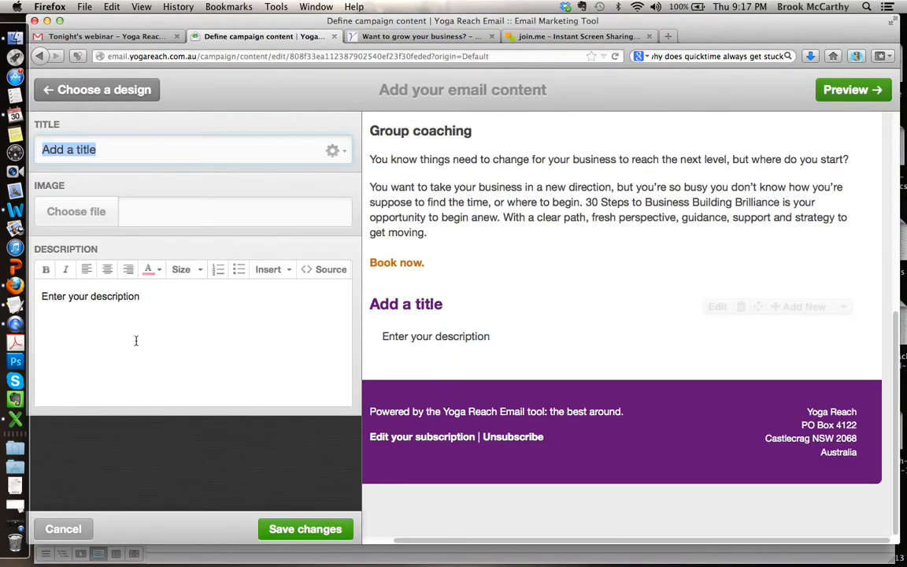
pyautogui.moveTo(149, 295); pyautogui.dragTo(24, 297)
pyautogui.press('super+v')
# Step: Move the "Acceleration" heading from the description to the block's title and remove the empty line above the description text
pyautogui.moveTo(101, 296); pyautogui.dragTo(6, 300)
pyautogui.press('super+c')
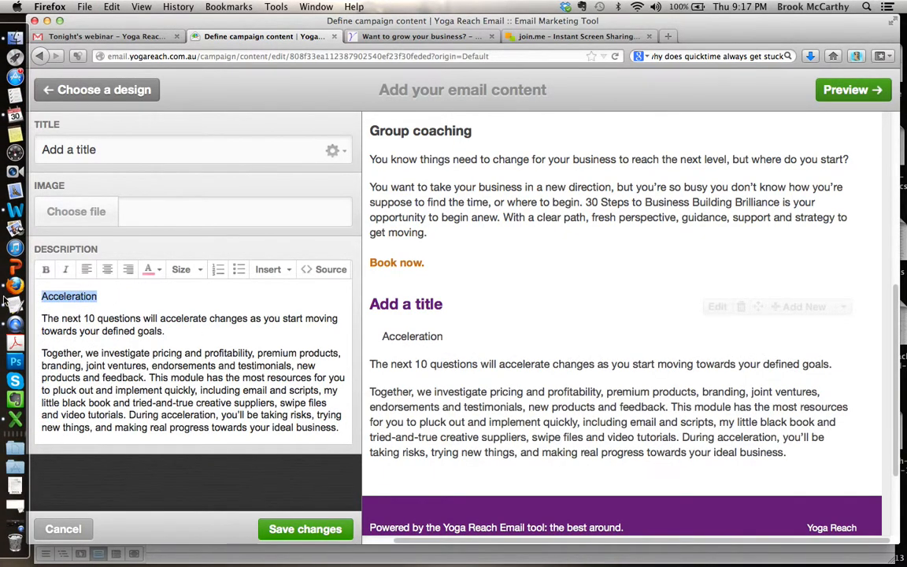
pyautogui.press('BackSpace')
pyautogui.moveTo(105, 150); pyautogui.dragTo(13, 145)
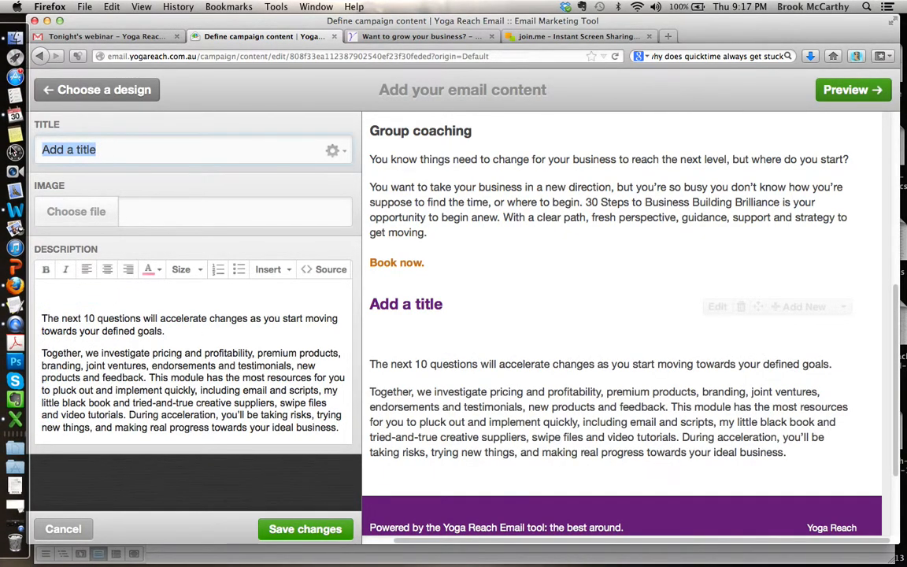
pyautogui.press('super+v')
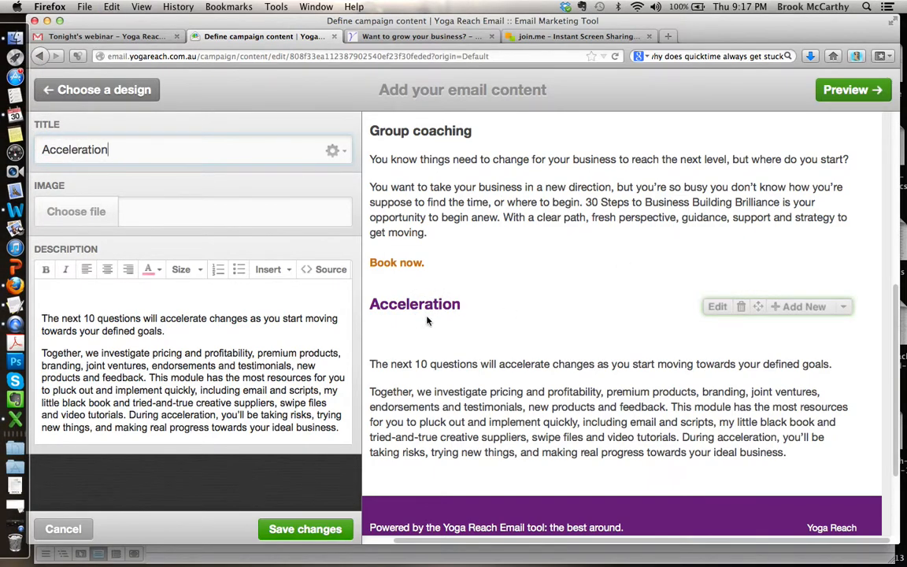
pyautogui.click(45, 317)
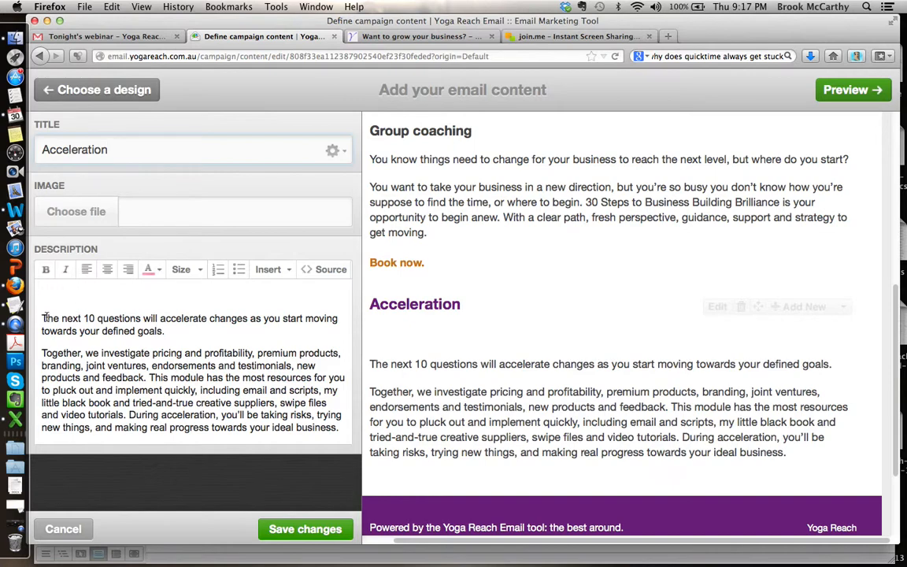
pyautogui.press('BackSpace')
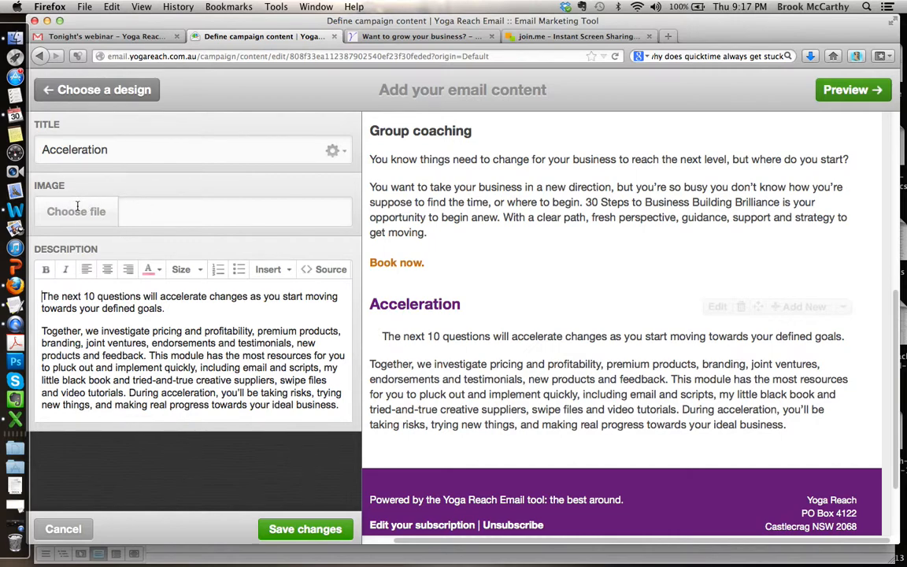
# Step: Add the image 30steps_acceleration.jpg from the May E-News folder to the Acceleration block
pyautogui.scroll(8, 506, 214)
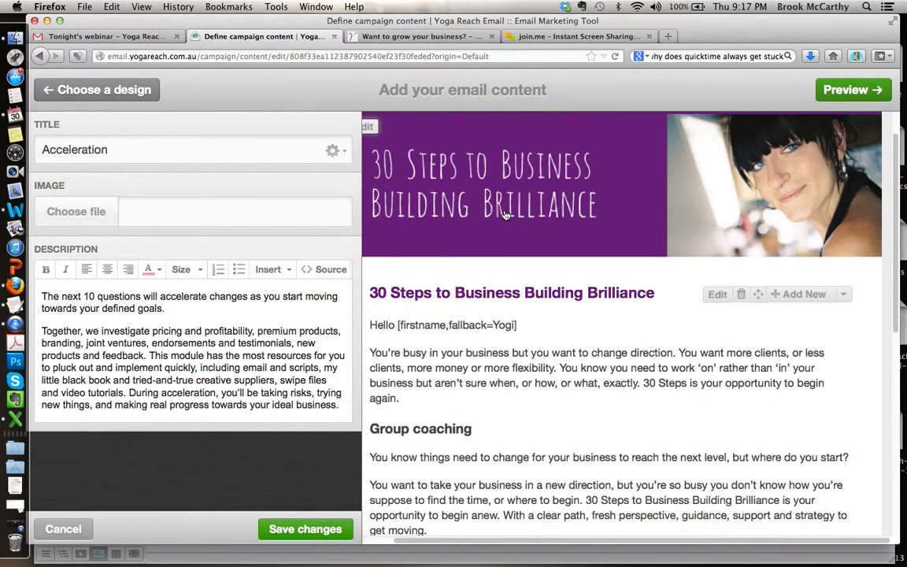
pyautogui.scroll(-3, 506, 215)
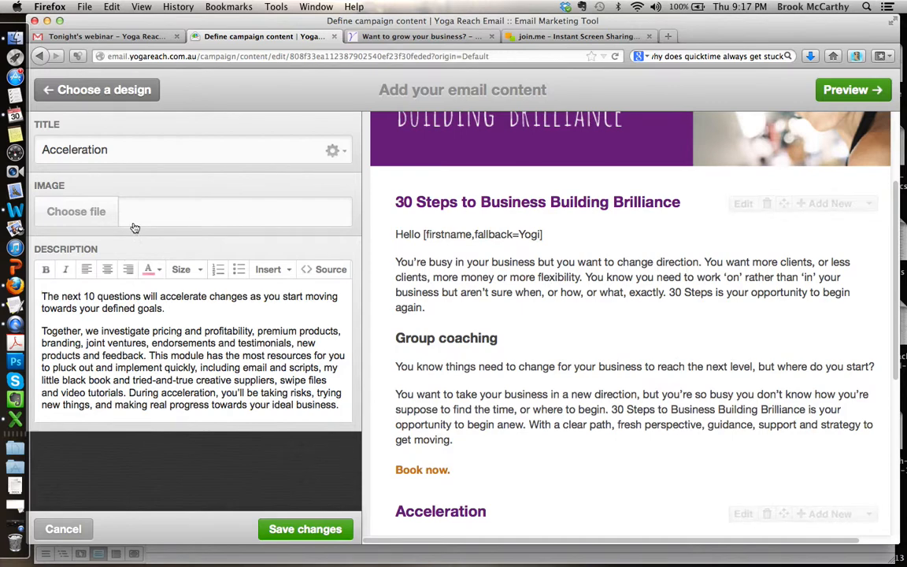
pyautogui.click(72, 211)
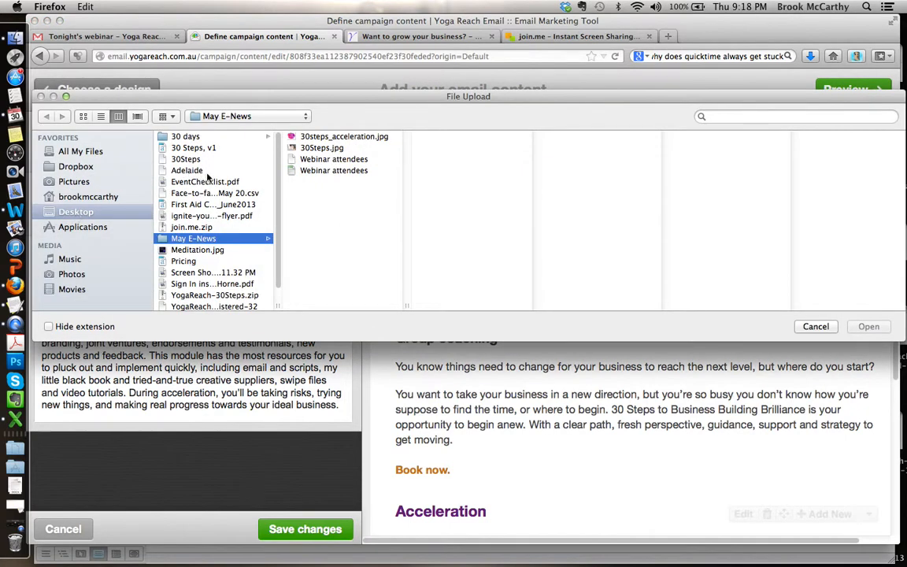
pyautogui.click(288, 135)
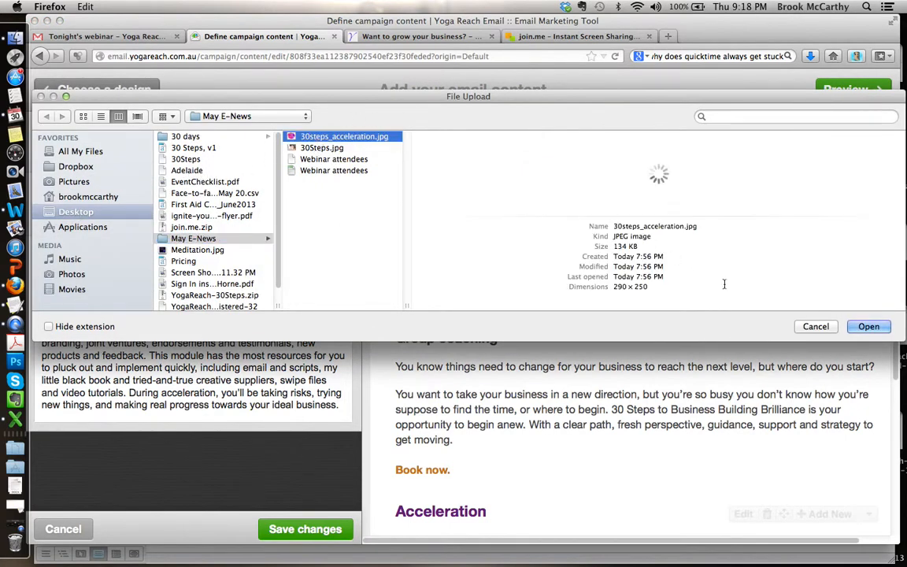
pyautogui.click(869, 326)
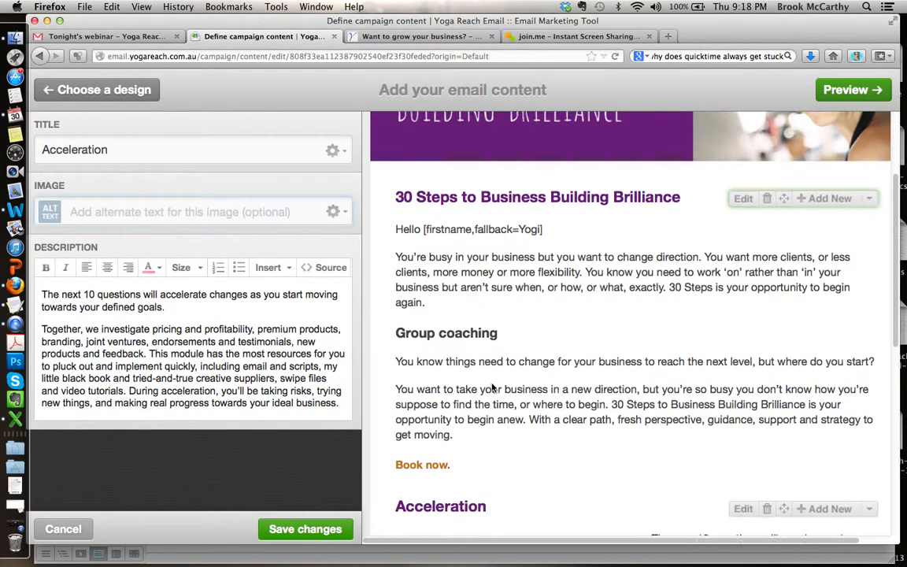
pyautogui.scroll(-5, 520, 384)
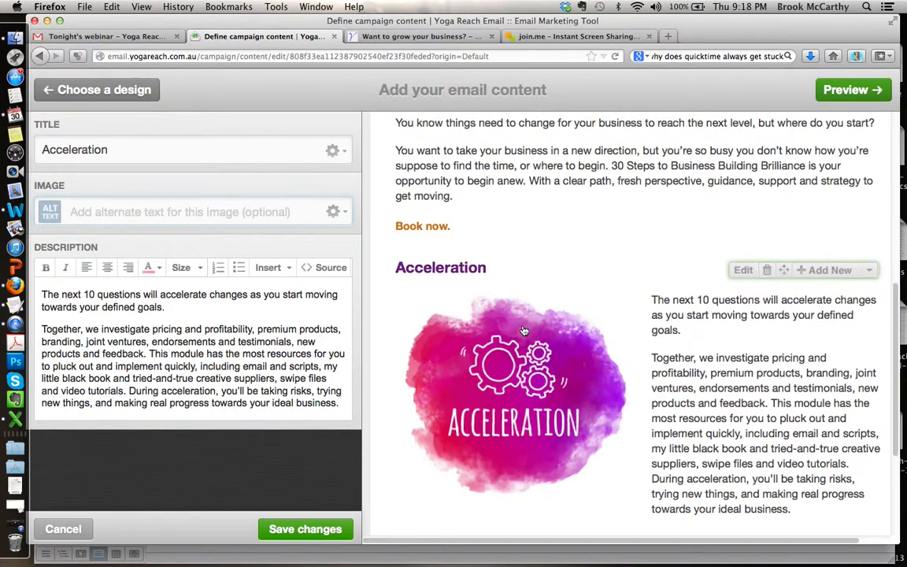
pyautogui.scroll(-3, 504, 315)
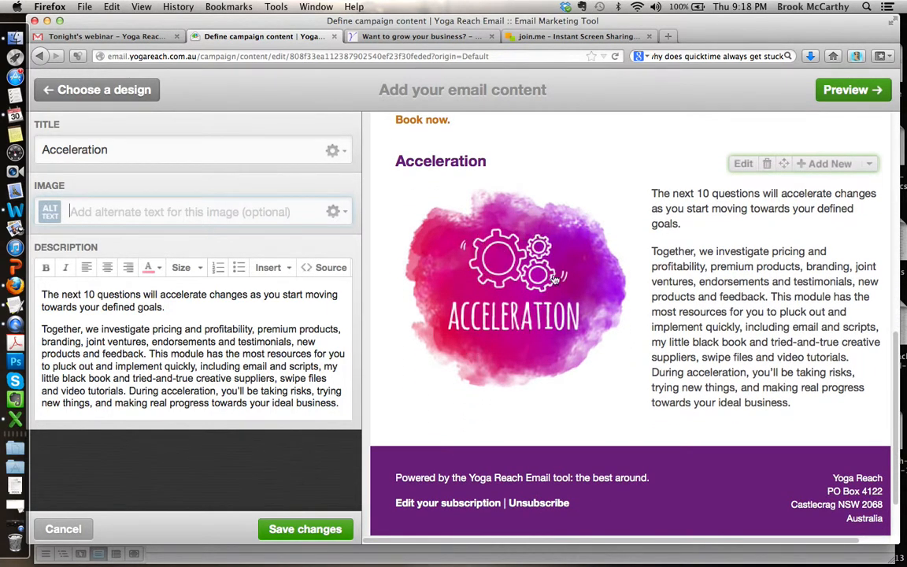
pyautogui.click(337, 212)
pyautogui.click(326, 237)
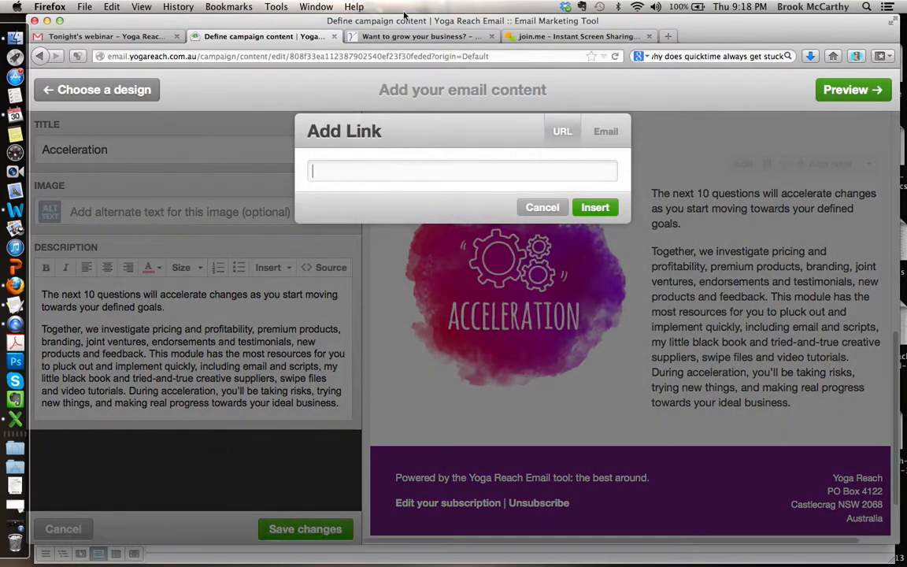
pyautogui.click(375, 34)
pyautogui.click(273, 53)
pyautogui.press('super+c')
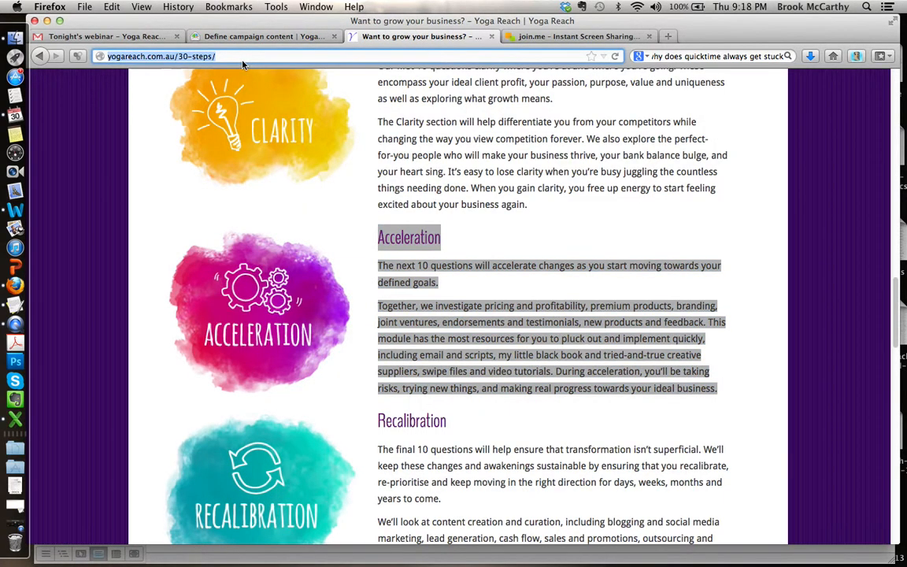
pyautogui.click(268, 37)
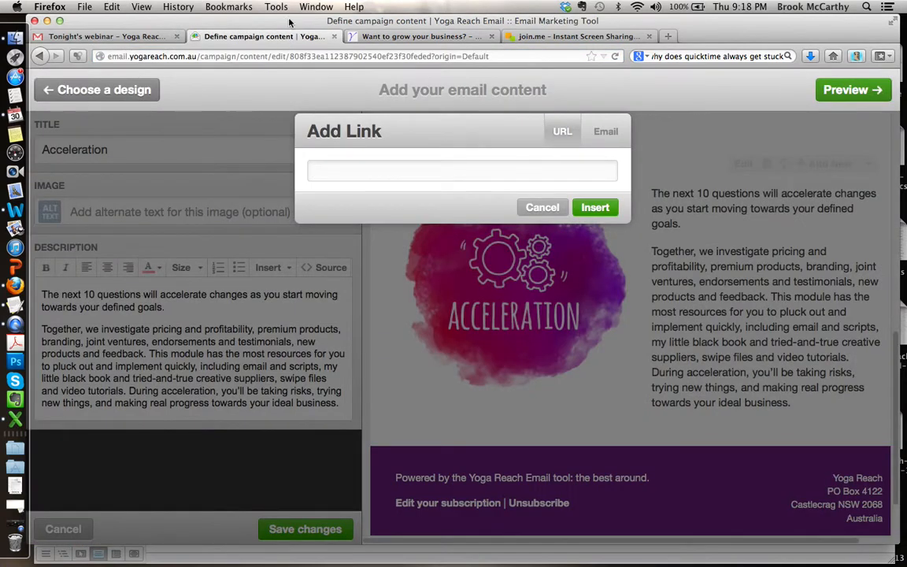
pyautogui.press('super+v')
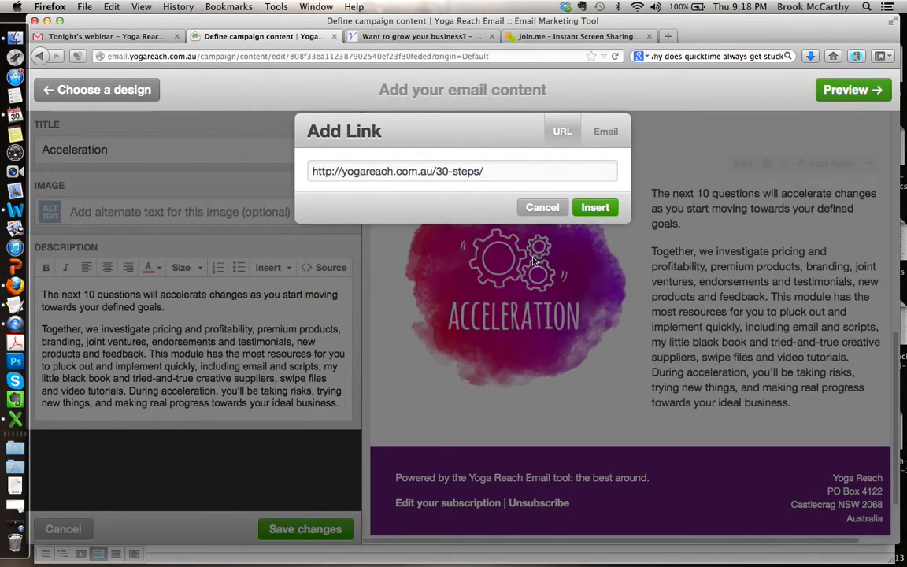
pyautogui.click(612, 206)
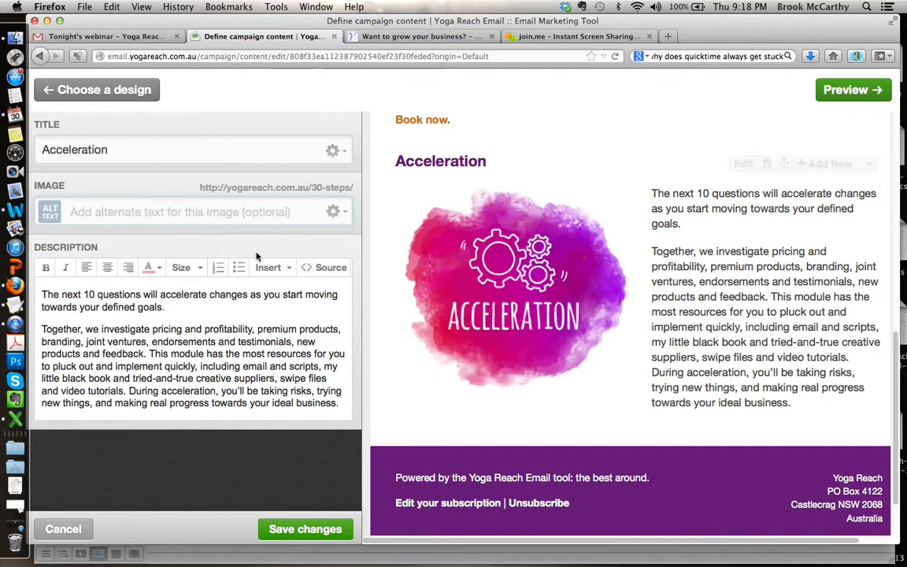
pyautogui.write('Acceler')
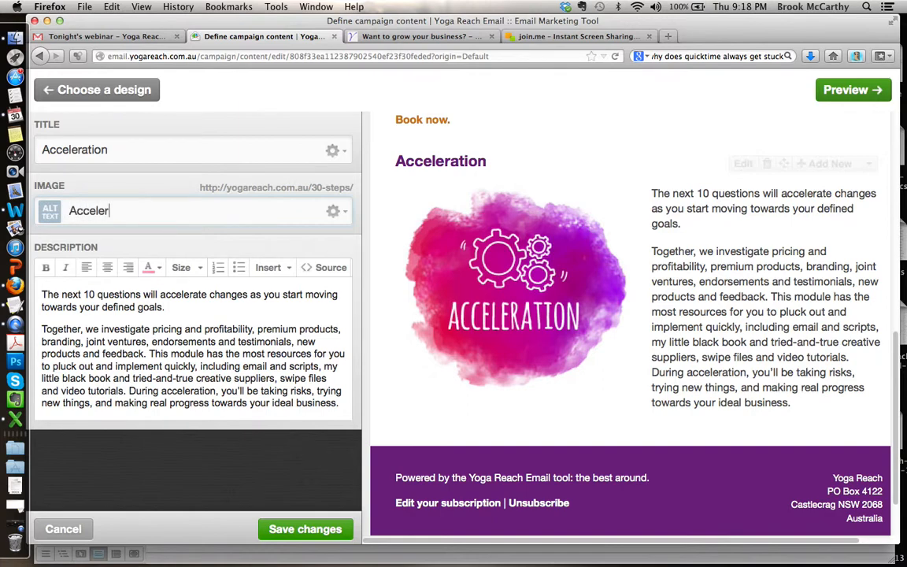
pyautogui.write('ation')
pyautogui.press('BackSpace')
pyautogui.press('BackSpace')
pyautogui.press('BackSpace')
pyautogui.press('BackSpace')
pyautogui.press('BackSpace')
pyautogui.press('BackSpace')
pyautogui.press('BackSpace')
pyautogui.press('BackSpace')
pyautogui.press('BackSpace')
pyautogui.press('BackSpace')
pyautogui.press('BackSpace')
# Step: Set the Acceleration image's alternate text to "Click 'display images' to see me"
pyautogui.write('Click here')
pyautogui.press('BackSpace')
pyautogui.press('BackSpace')
pyautogui.press('BackSpace')
pyautogui.press('BackSpace')
pyautogui.write("'display images' to ")
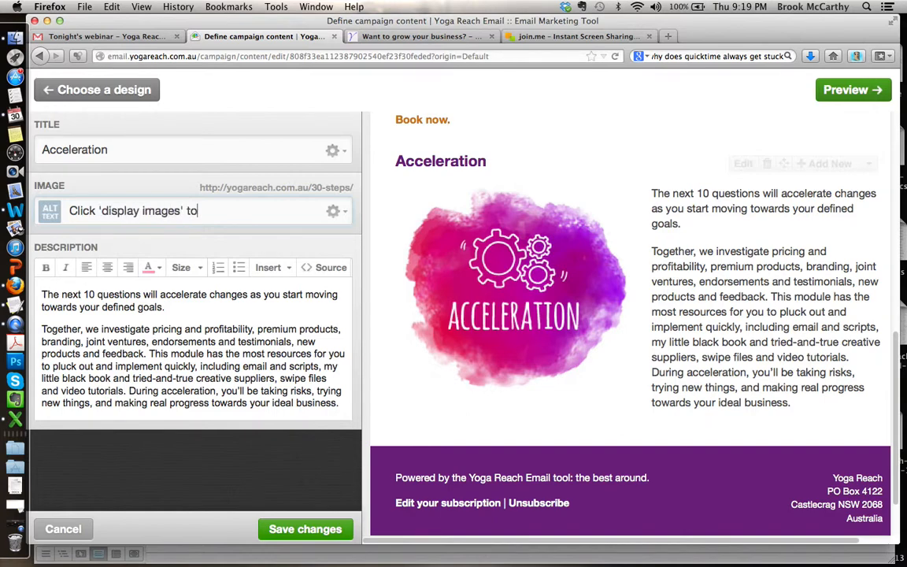
pyautogui.write('see me')
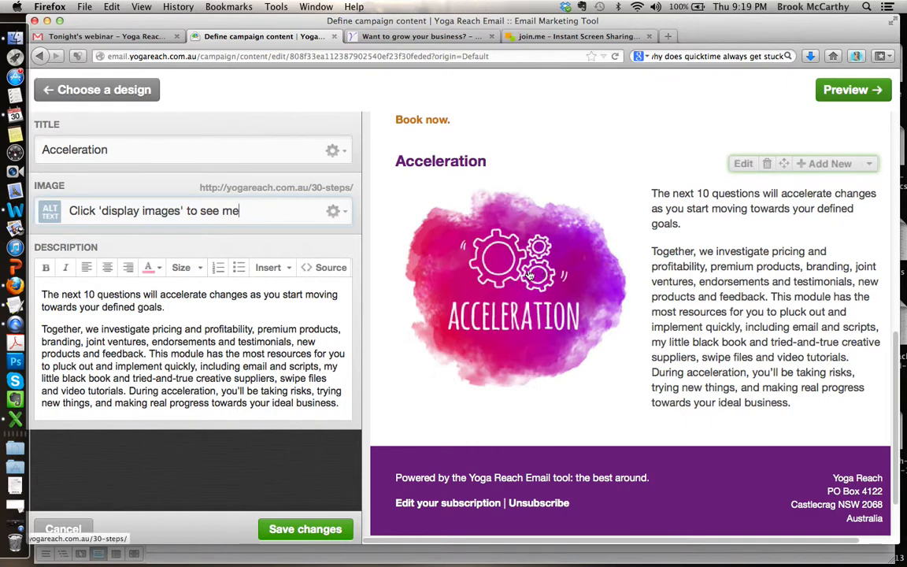
# Step: Add a closing description paragraph: "If you know someone who would like to grow their business, please click 'like' to share this on Facebook."
pyautogui.click(207, 307)
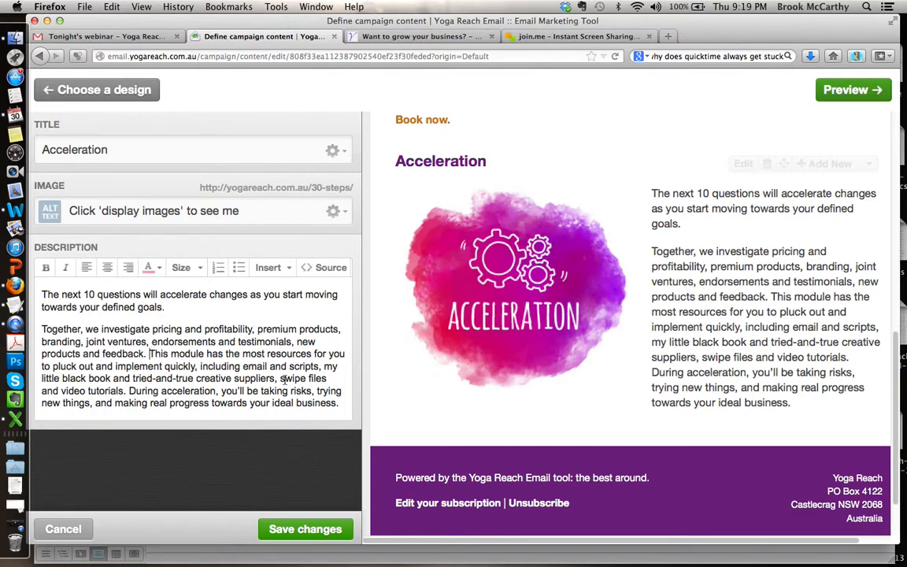
pyautogui.click(342, 406)
pyautogui.press('Return')
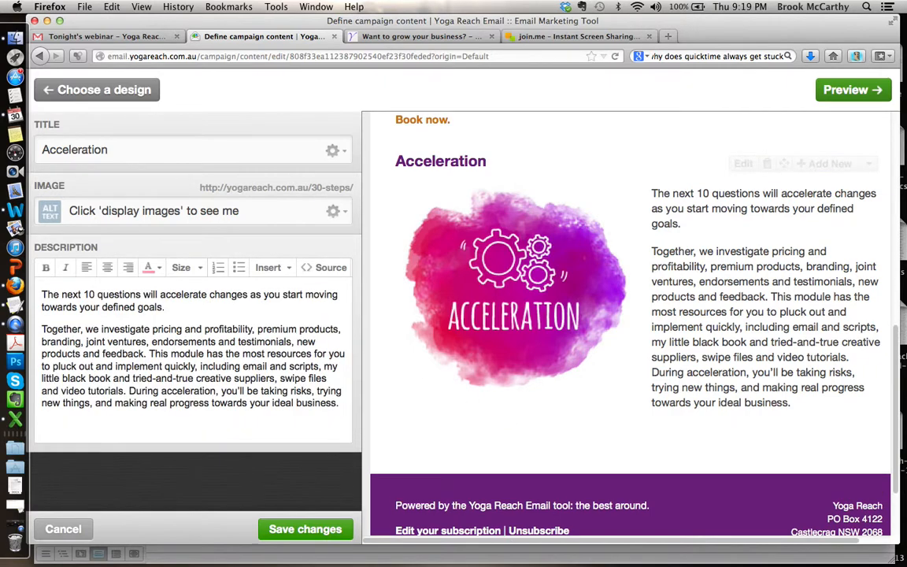
pyautogui.write('If you know someo')
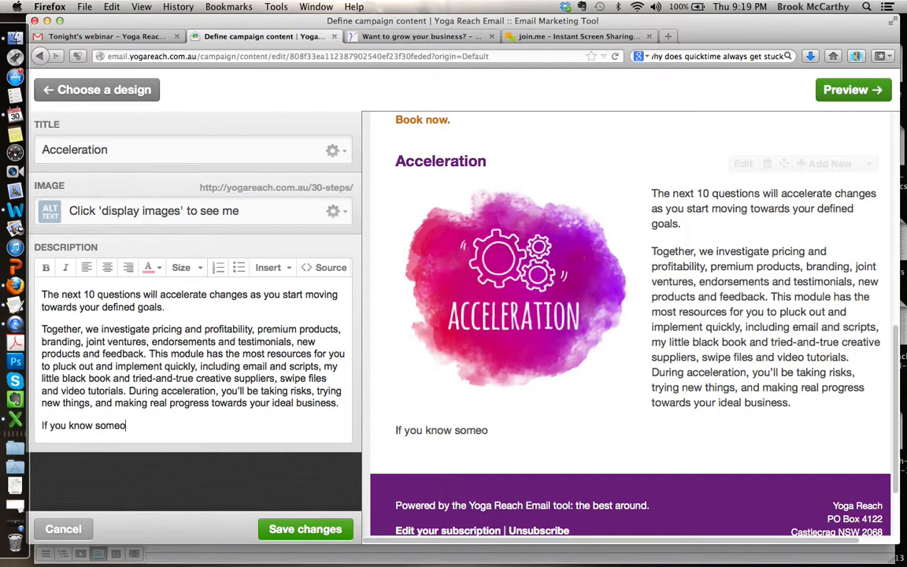
pyautogui.write('ne who would like to gro')
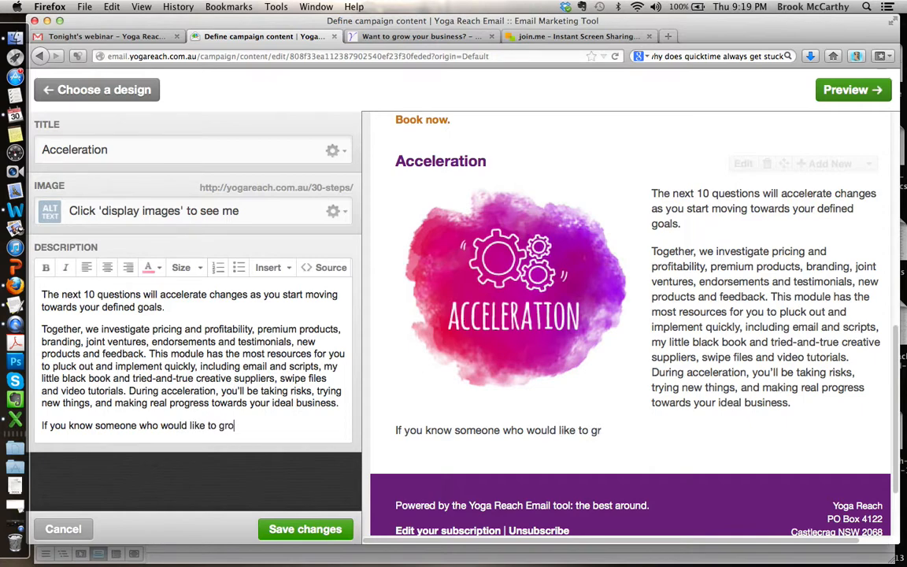
pyautogui.write('w their business, ')
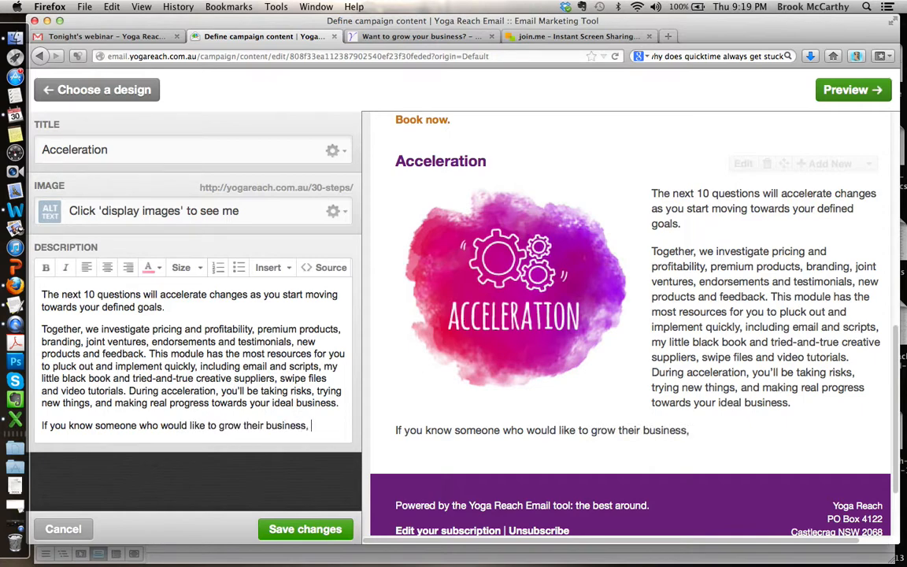
pyautogui.write("please click 'like' ")
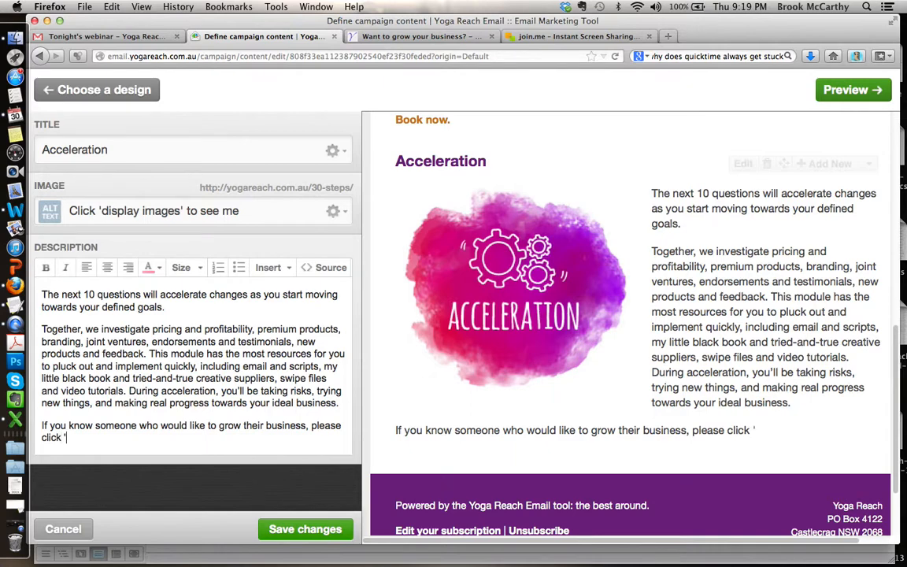
pyautogui.write('to share this on')
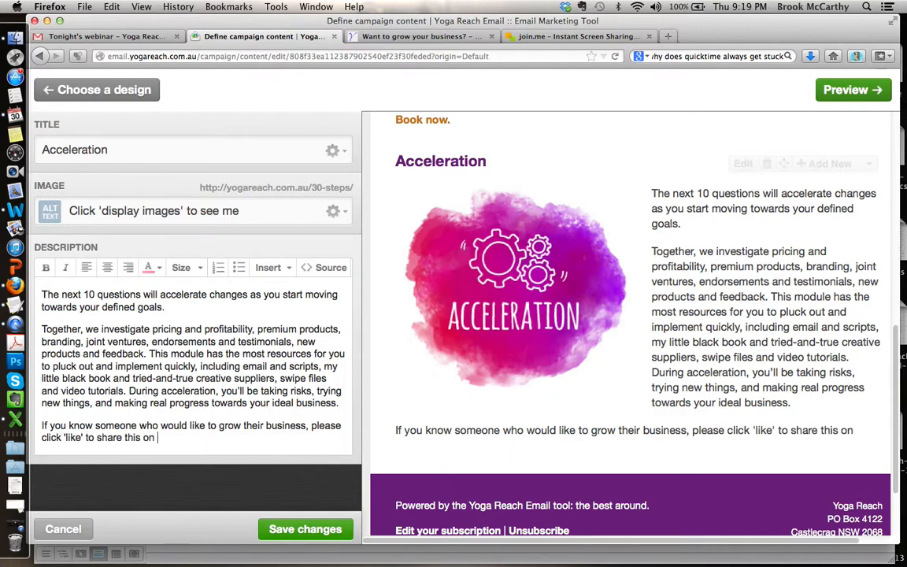
pyautogui.write(' Facbeook')
pyautogui.press('BackSpace')
pyautogui.press('BackSpace')
pyautogui.press('BackSpace')
pyautogui.press('BackSpace')
pyautogui.press('BackSpace')
pyautogui.write('ebook.')
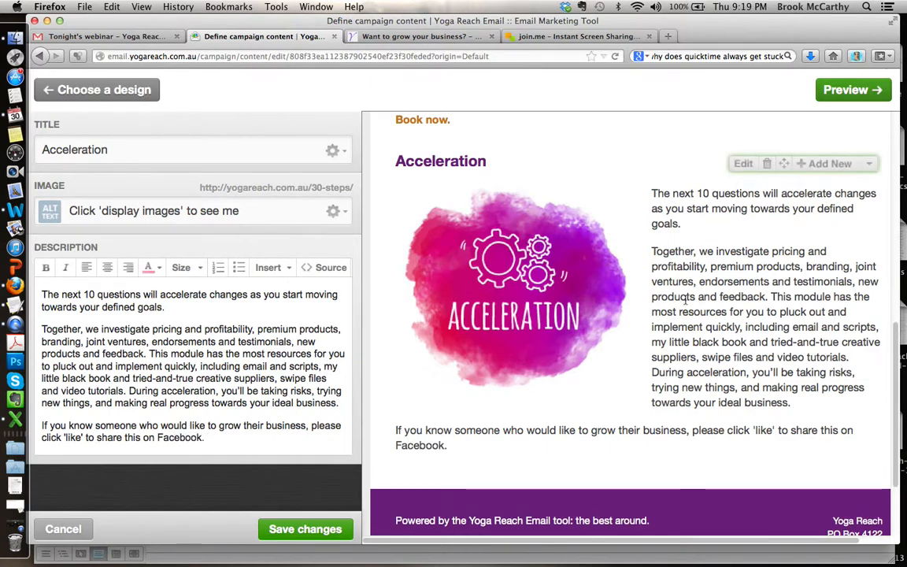
# Step: Examine the Like, Tweet and Forward links in the email header and return to the Acceleration block in the preview
pyautogui.scroll(15, 795, 322)
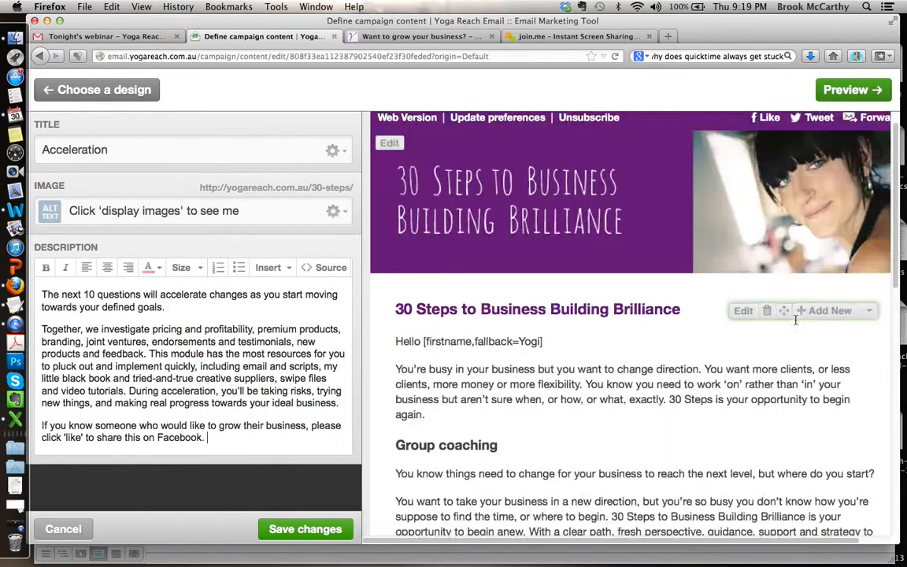
pyautogui.hscroll(3, 688, 185)
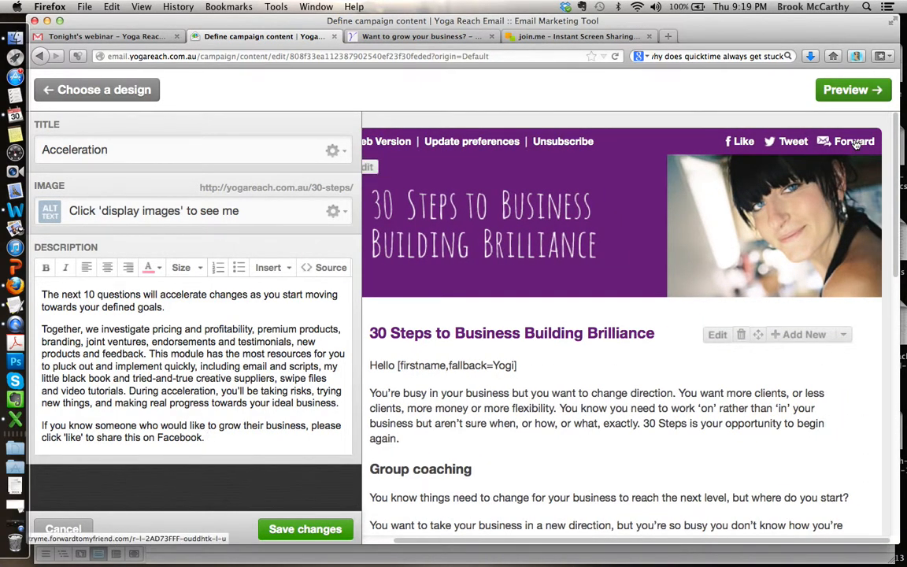
pyautogui.hscroll(-3, 530, 272)
pyautogui.scroll(-15, 530, 272)
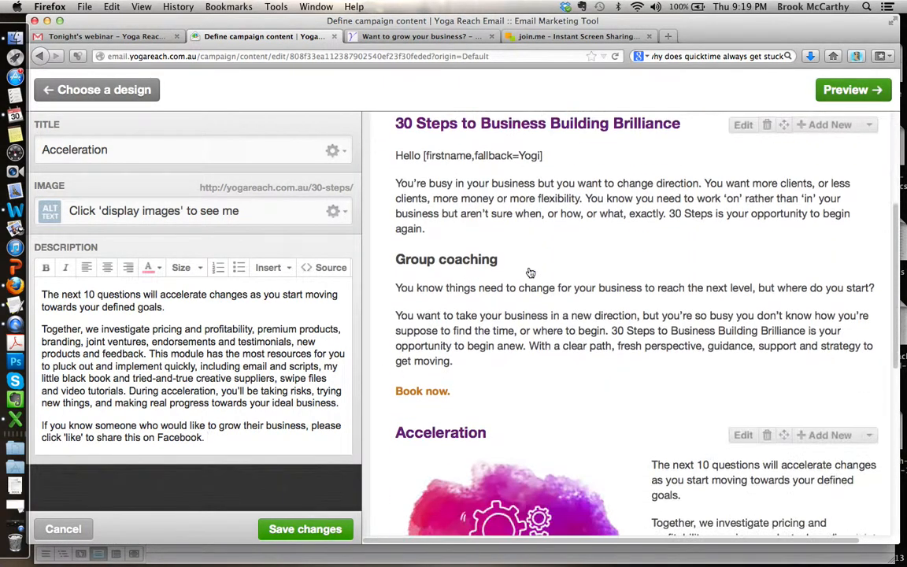
# Step: Insert a Facebook Like button on a new line below the Acceleration block's closing paragraph, set to like this campaign
pyautogui.click(194, 391)
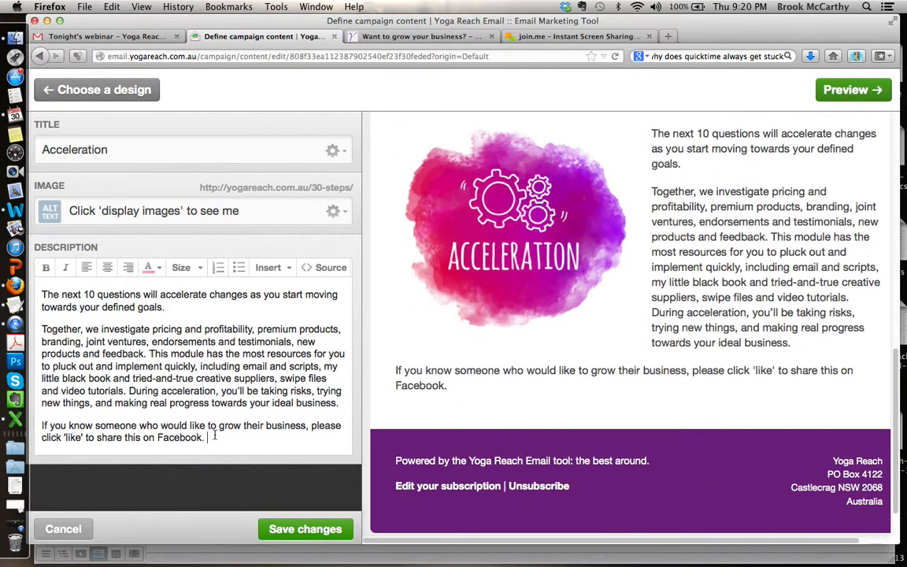
pyautogui.press('Return')
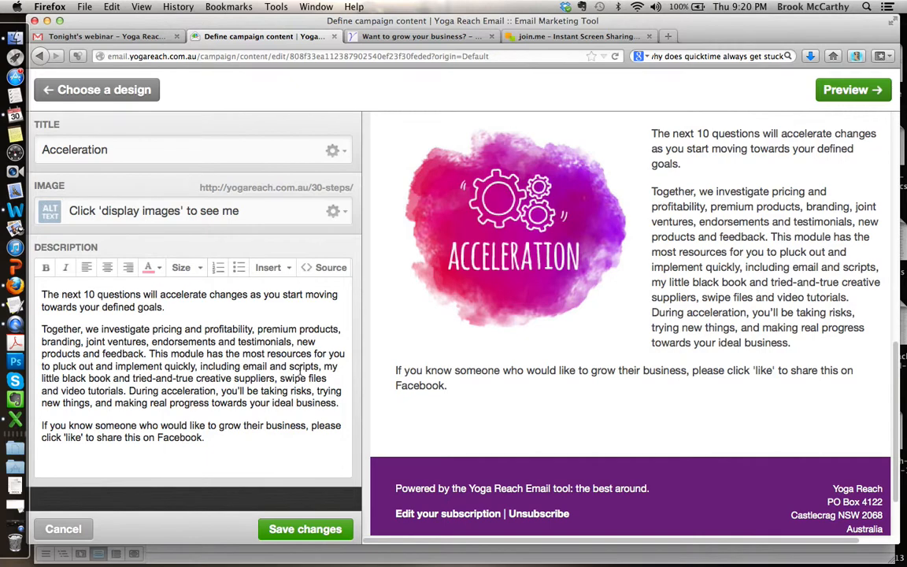
pyautogui.click(269, 268)
pyautogui.moveTo(260, 353)
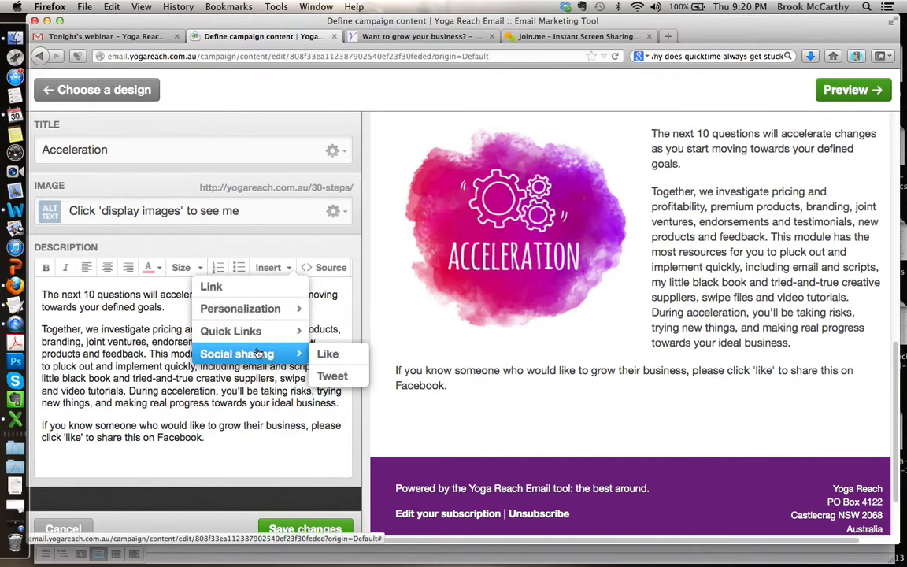
pyautogui.click(355, 359)
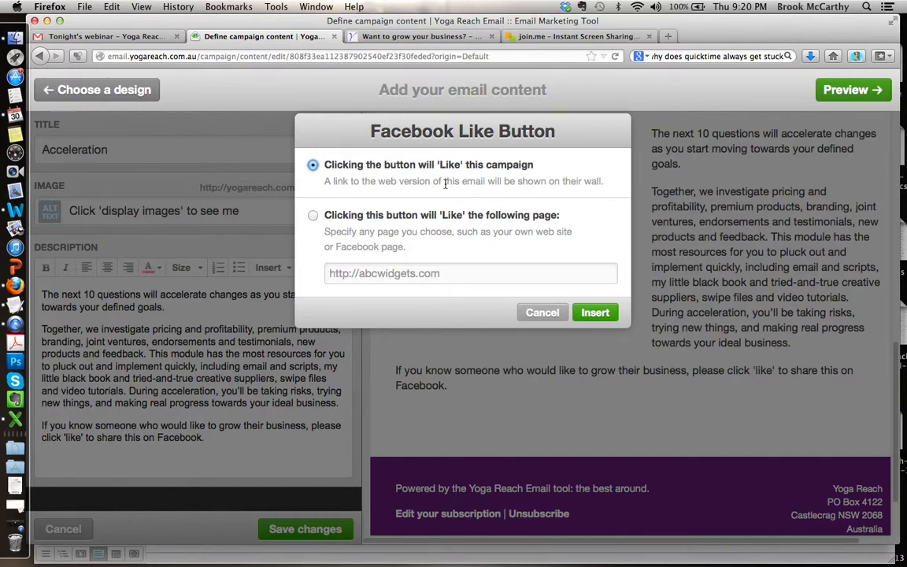
pyautogui.click(312, 215)
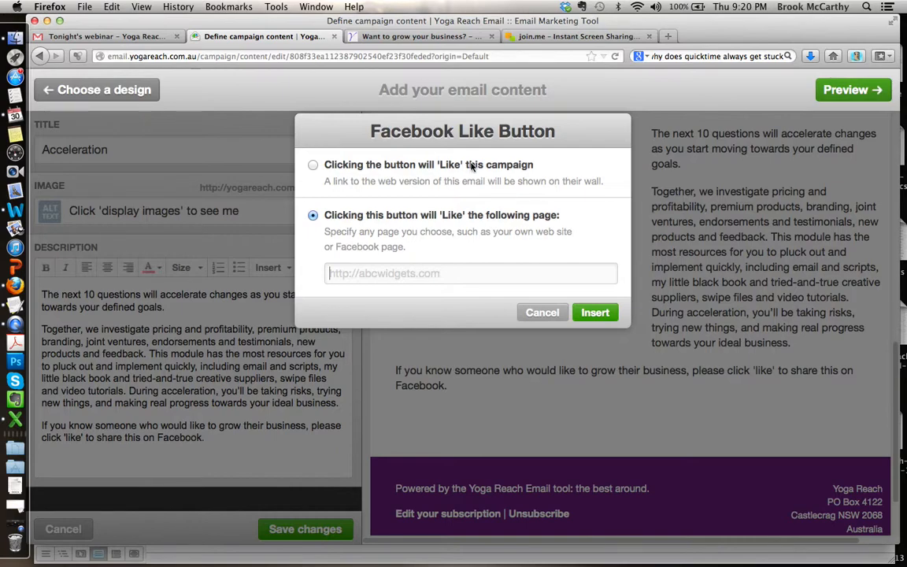
pyautogui.click(333, 165)
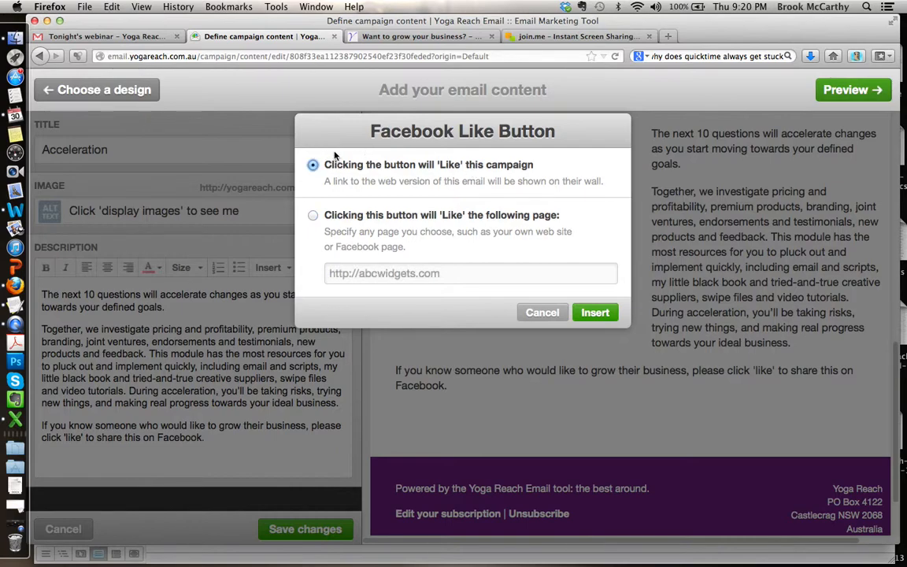
pyautogui.click(597, 312)
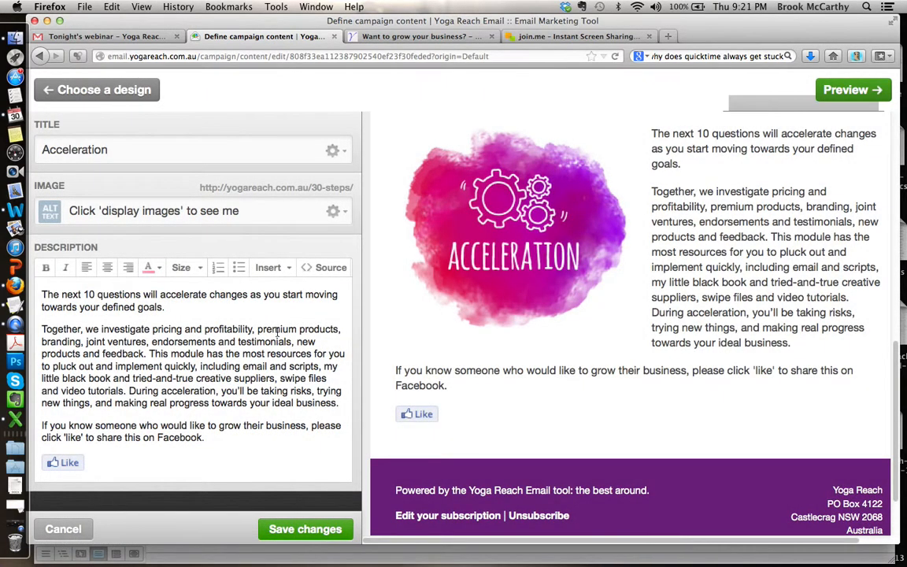
# Step: Review the Acceleration block in the preview and save its changes
pyautogui.scroll(1, 788, 304)
pyautogui.scroll(2, 788, 304)
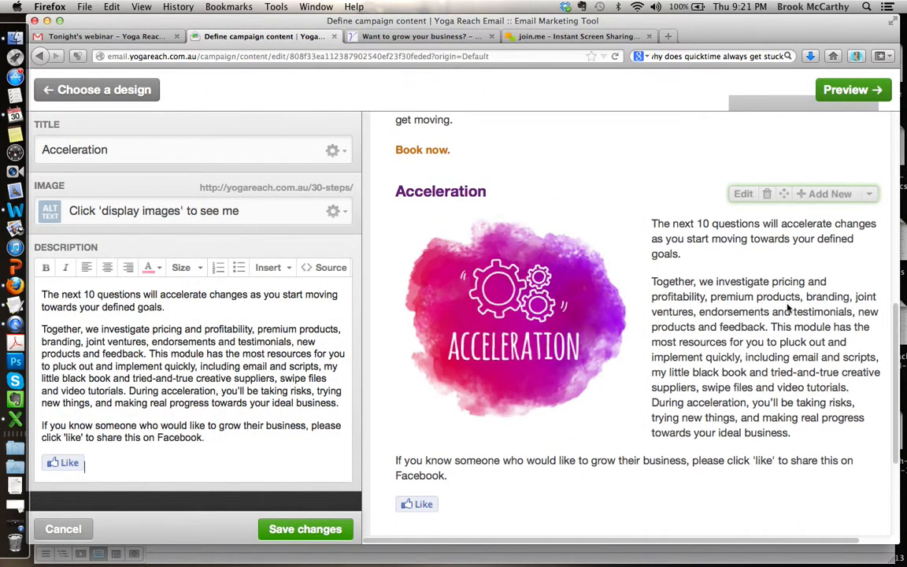
pyautogui.scroll(-3, 788, 304)
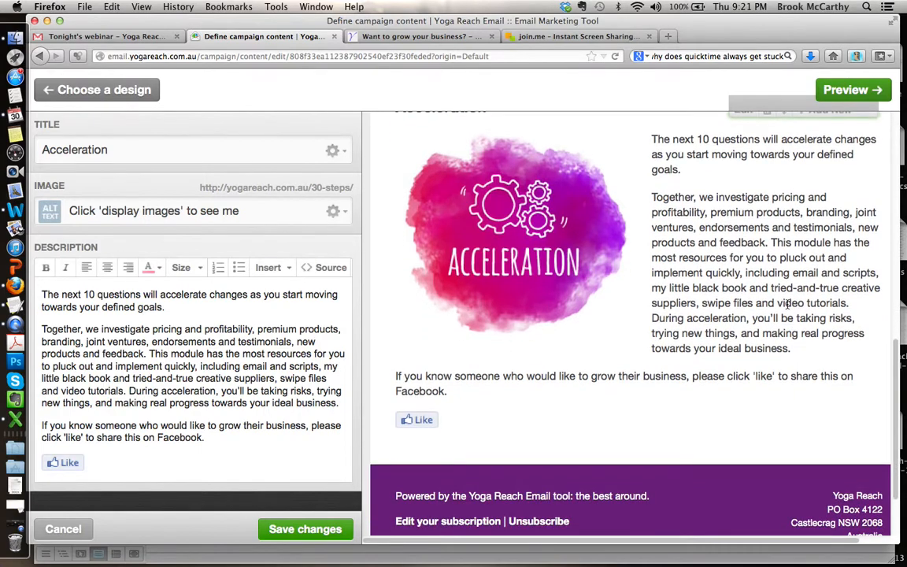
pyautogui.click(305, 529)
# Step: Add a new text block with a right-aligned image from the 30 Steps to Business Building Brilliance block
pyautogui.scroll(5, 776, 316)
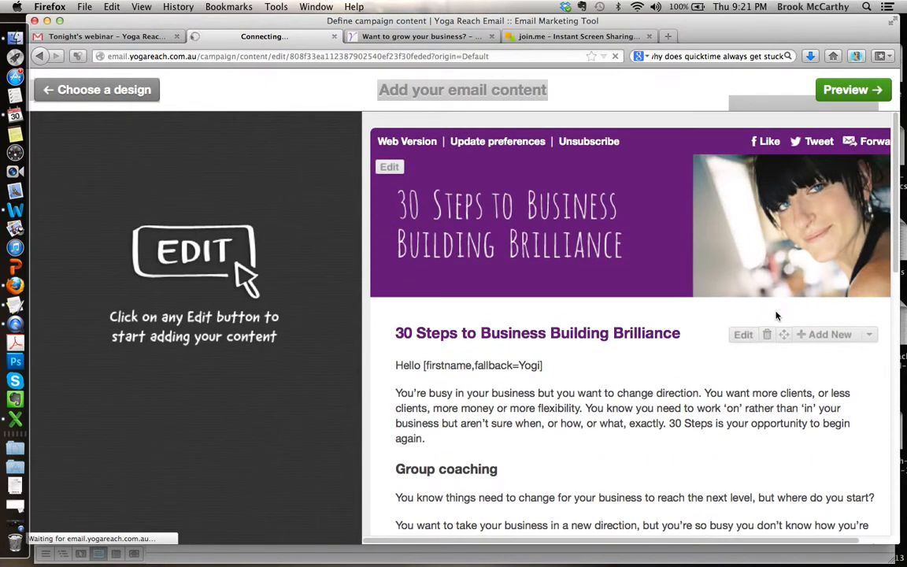
pyautogui.scroll(-5, 787, 347)
pyautogui.scroll(-2, 824, 366)
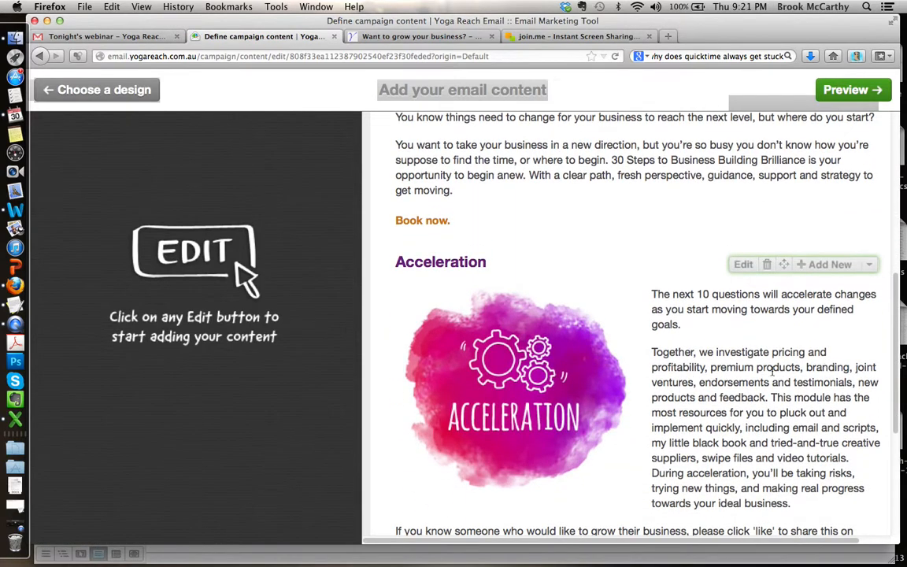
pyautogui.scroll(10, 755, 380)
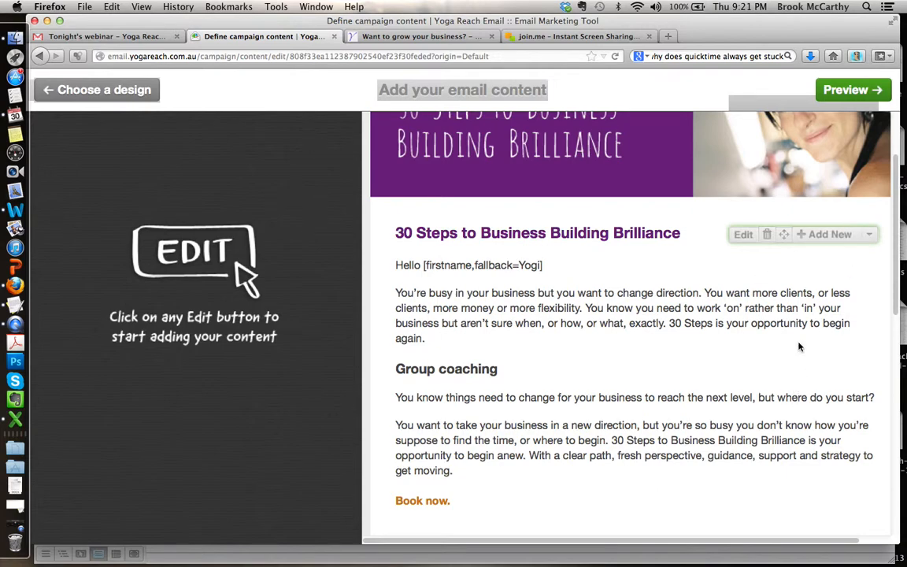
pyautogui.scroll(-2, 798, 346)
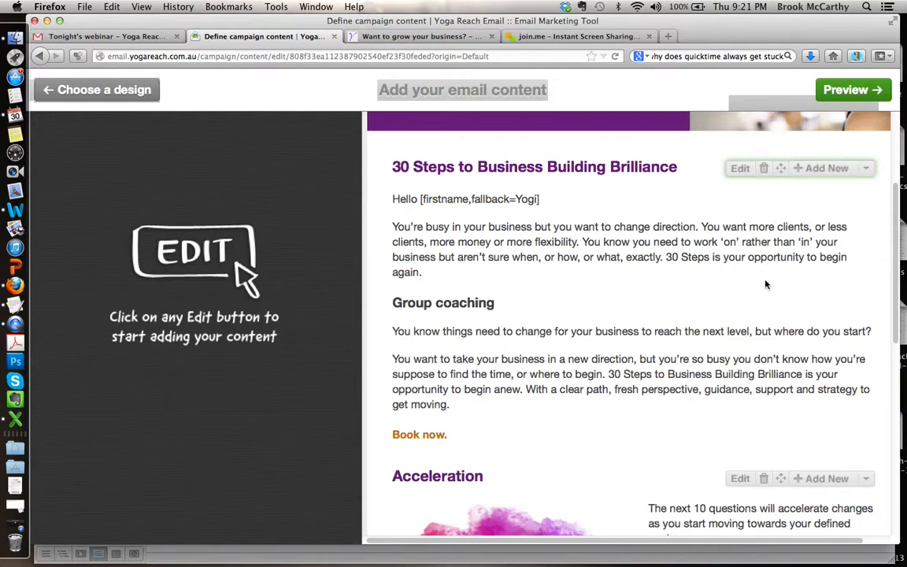
pyautogui.click(830, 174)
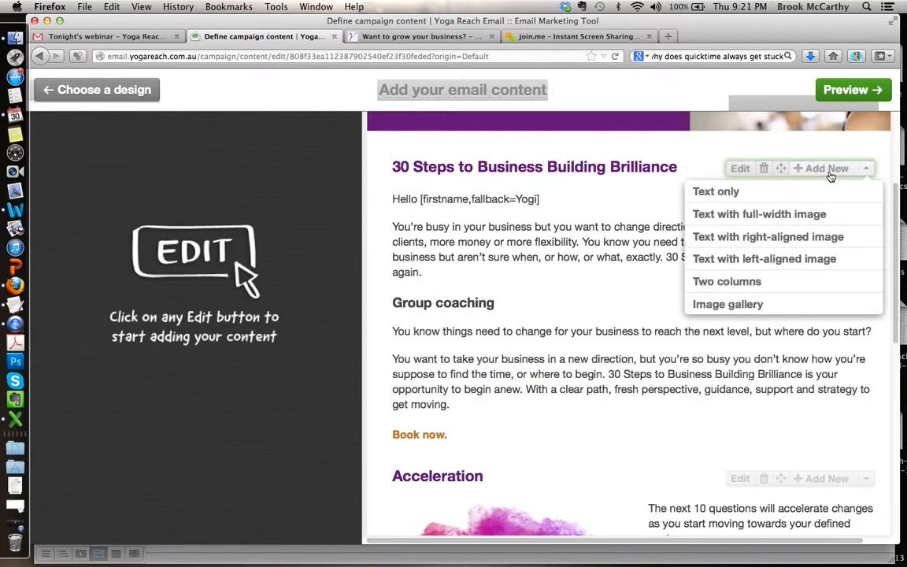
pyautogui.click(800, 237)
# Step: Copy the introductory block's text, from the Hello greeting to "Book now.", into the new block's description
pyautogui.scroll(5, 651, 263)
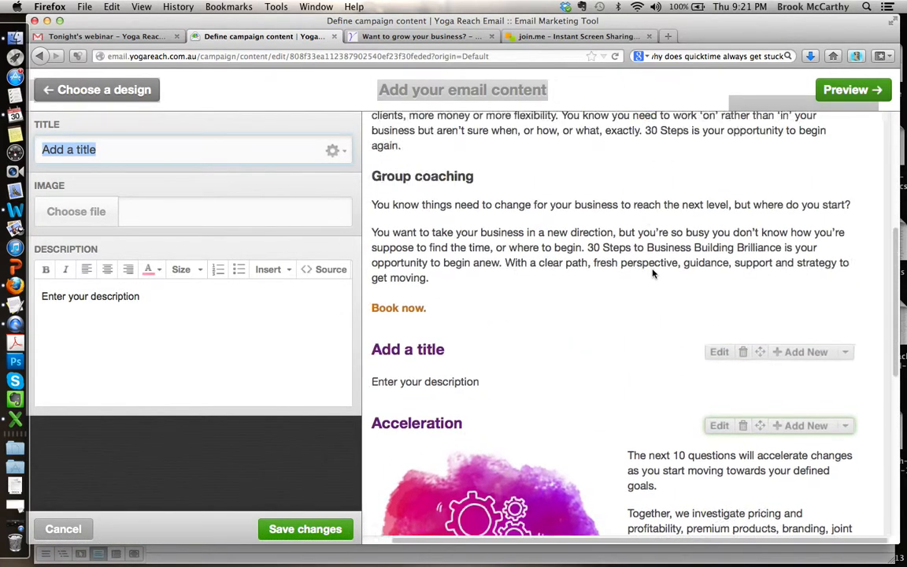
pyautogui.scroll(3, 472, 315)
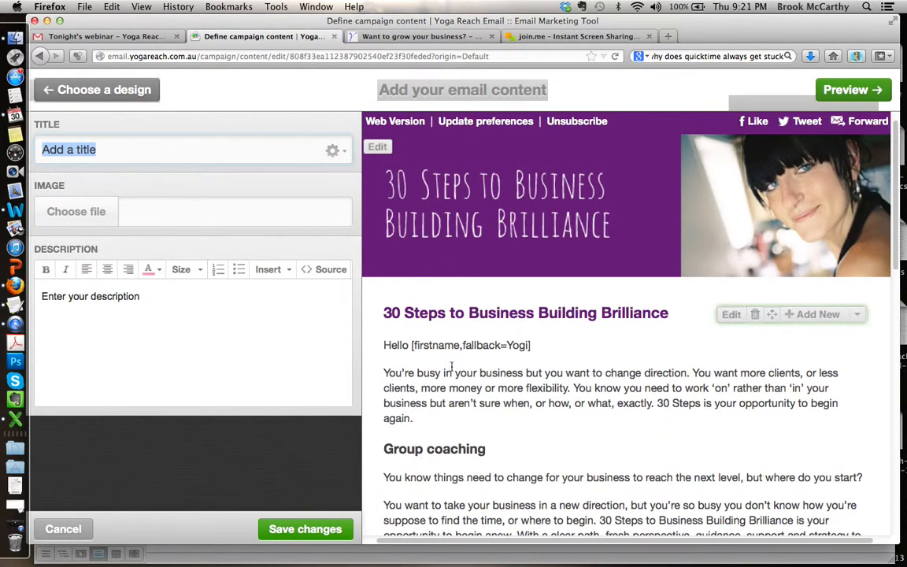
pyautogui.scroll(-6, 555, 389)
pyautogui.scroll(4, 556, 394)
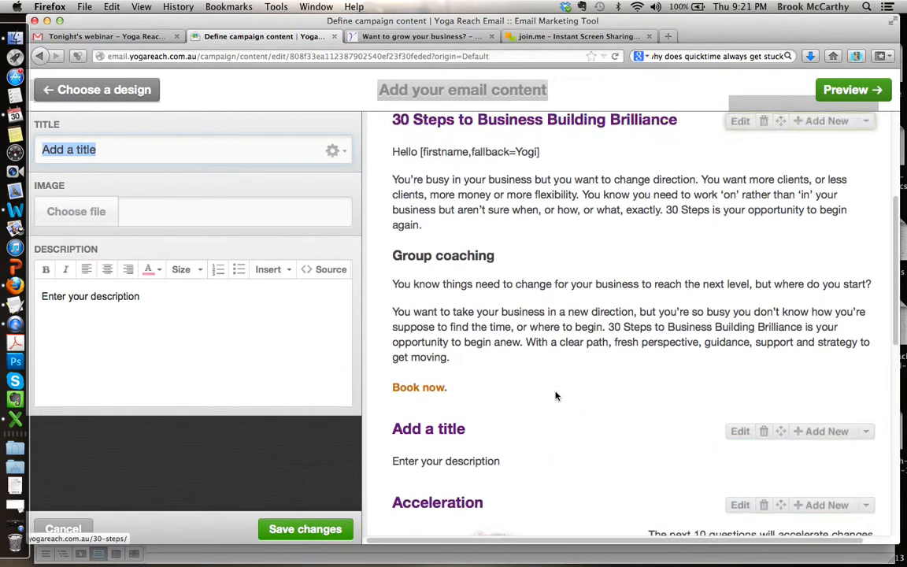
pyautogui.moveTo(476, 394); pyautogui.dragTo(394, 158)
pyautogui.press('super+c')
pyautogui.moveTo(169, 283); pyautogui.dragTo(167, 300)
pyautogui.press('super+v')
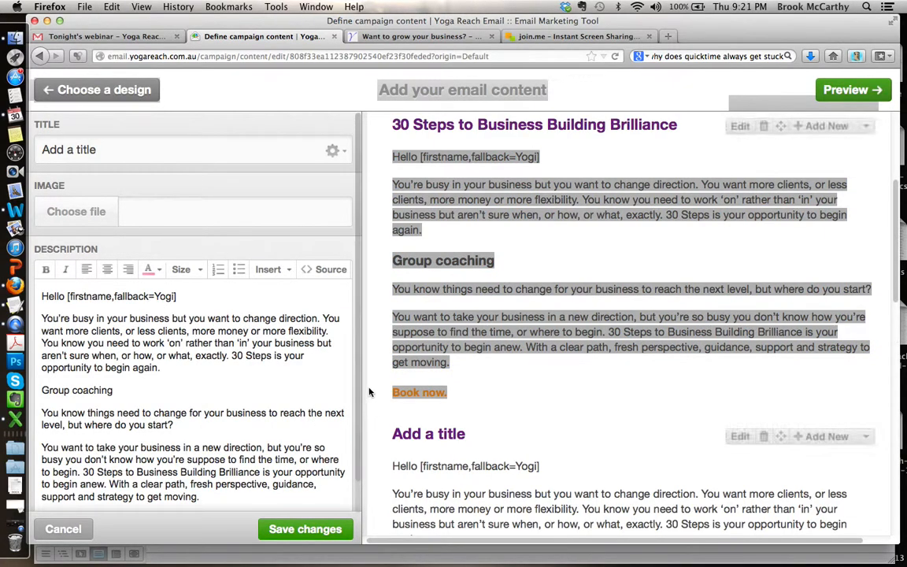
# Step: Copy the heading "30 Steps to Business Building Brilliance" into the new block's title and remove the leading blank space
pyautogui.scroll(3, 606, 255)
pyautogui.moveTo(677, 267); pyautogui.dragTo(393, 271)
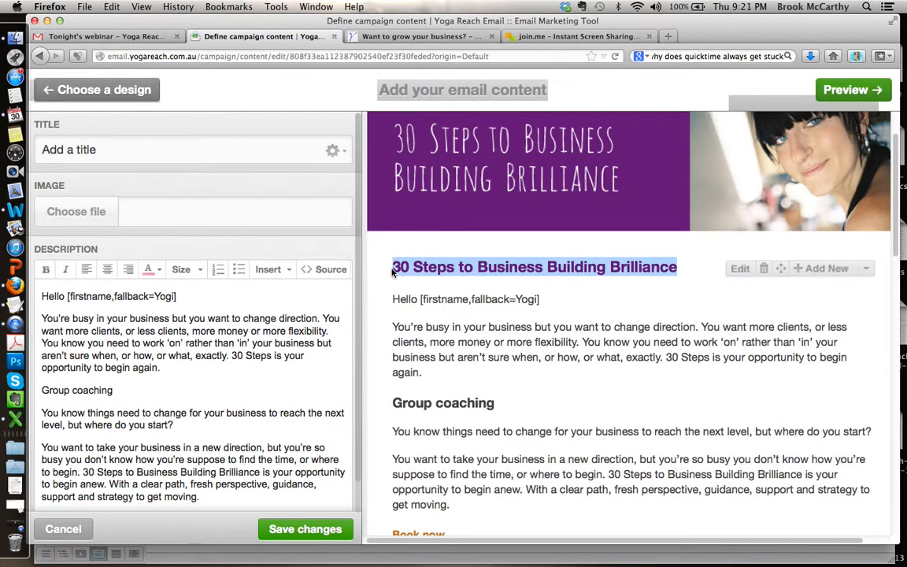
pyautogui.click(154, 157)
pyautogui.press('super+a')
pyautogui.press('super+v')
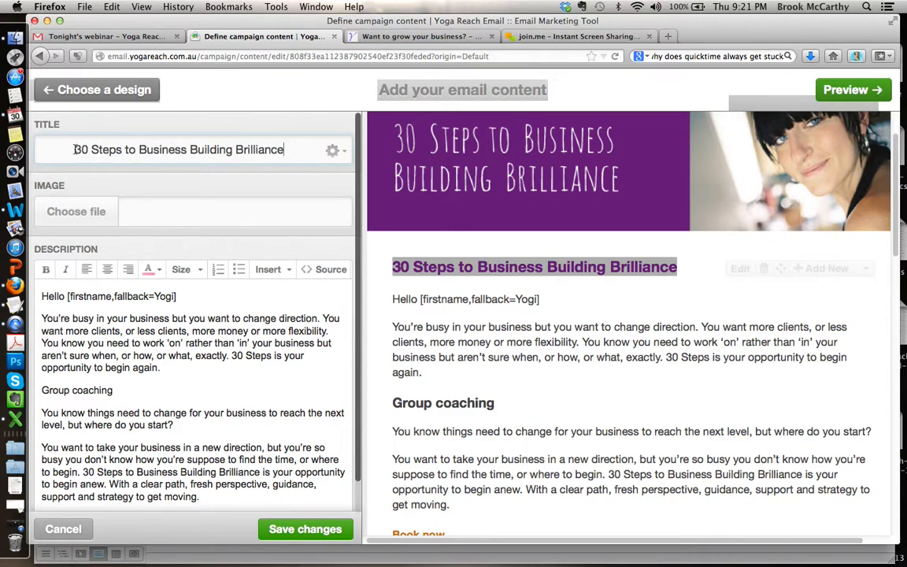
pyautogui.moveTo(74, 149); pyautogui.dragTo(32, 148)
pyautogui.press('BackSpace')
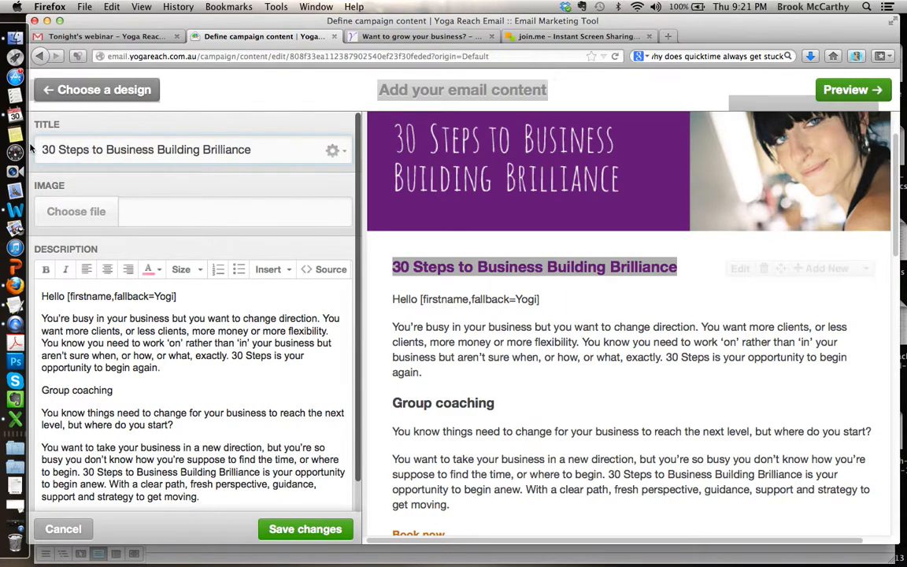
# Step: Upload 30Steps.jpg from the May E-News folder as the new block's image
pyautogui.click(88, 210)
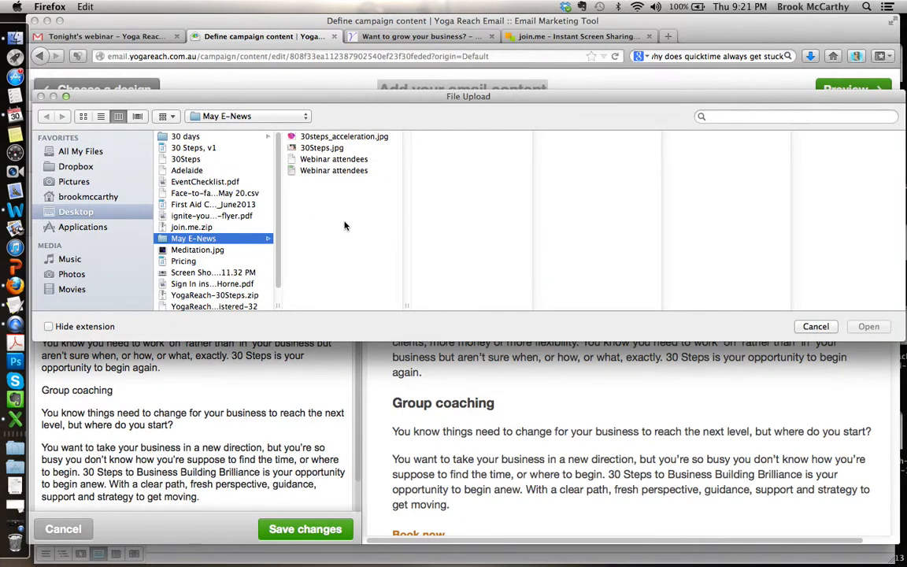
pyautogui.click(293, 147)
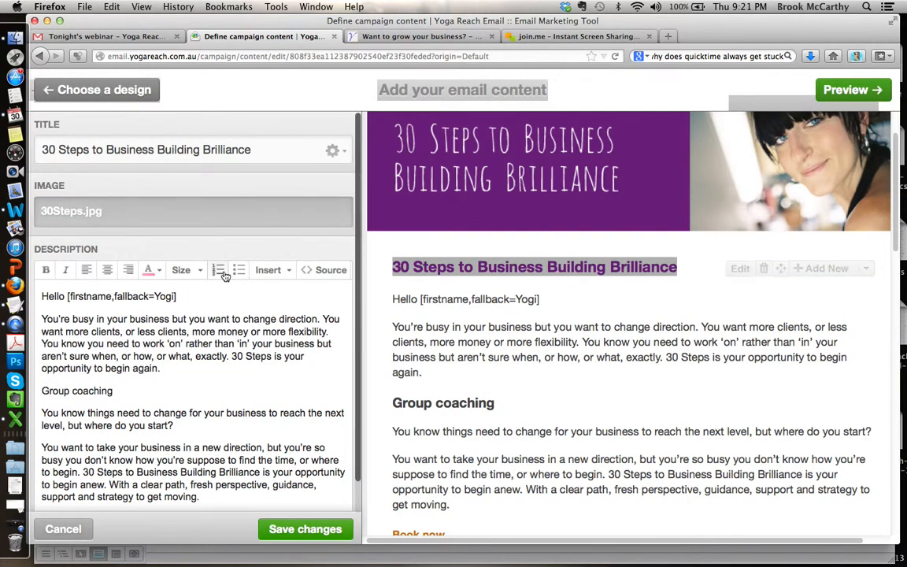
pyautogui.scroll(-6, 706, 360)
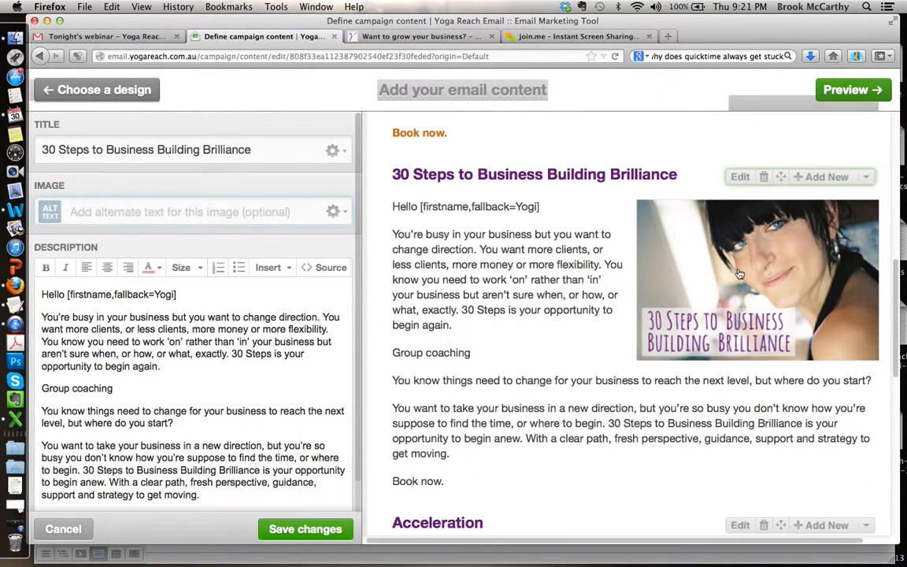
# Step: Copy the address yogareach.com.au/30-steps/ from the 30 Steps web page and return to the campaign editor
pyautogui.scroll(1, 520, 313)
pyautogui.scroll(5, 520, 313)
pyautogui.scroll(-6, 521, 313)
pyautogui.scroll(2, 520, 313)
pyautogui.scroll(4, 520, 313)
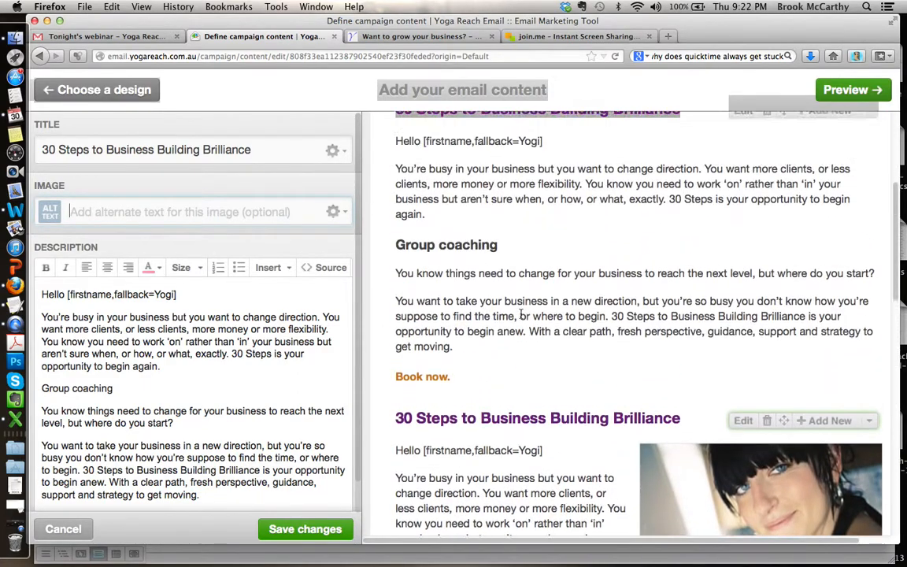
pyautogui.click(425, 380)
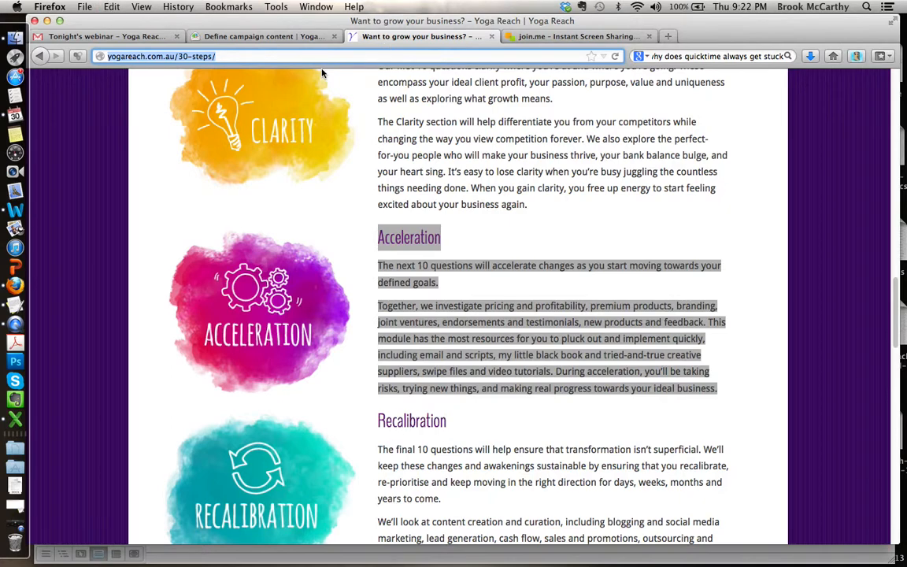
pyautogui.click(265, 35)
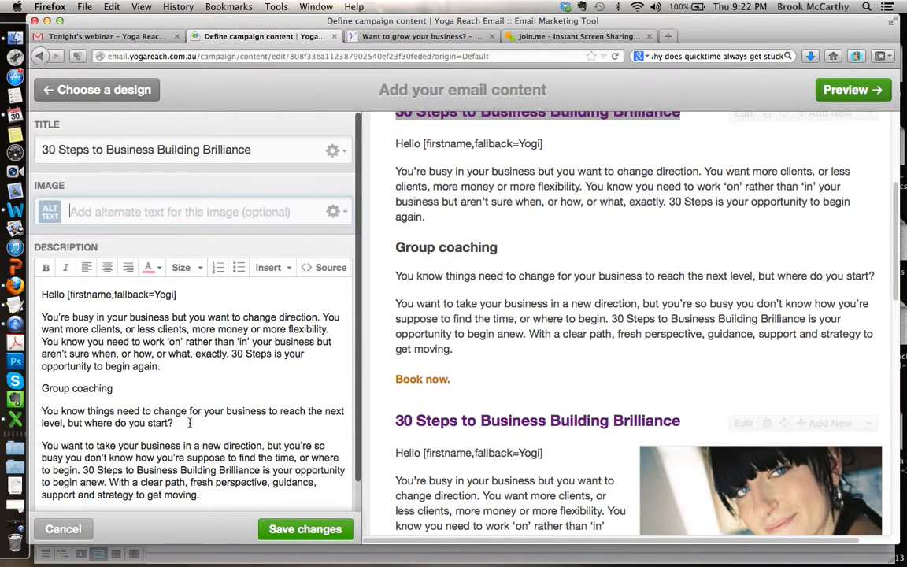
# Step: Make "Book now." in the new block's description bold and link it to the copied 30 Steps page address
pyautogui.scroll(-2, 358, 504)
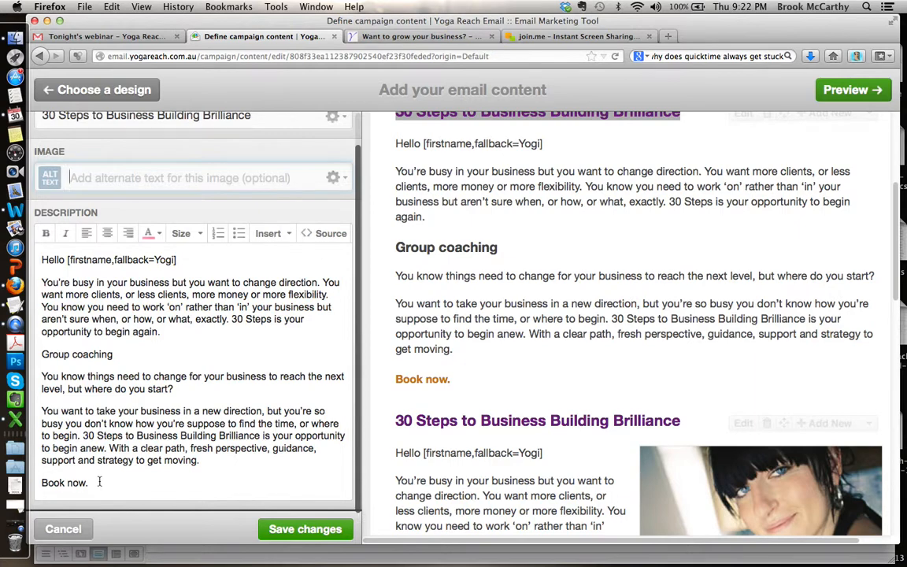
pyautogui.moveTo(101, 482); pyautogui.dragTo(41, 482)
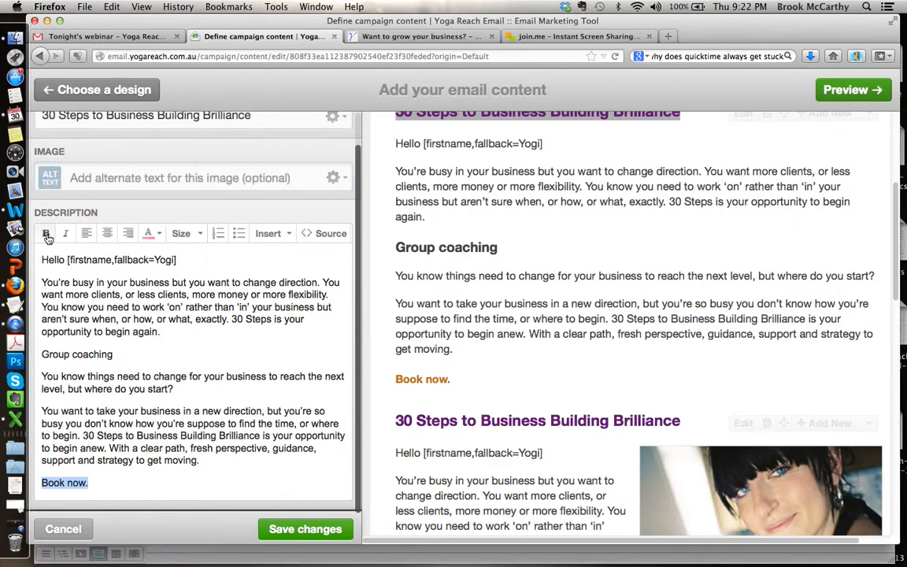
pyautogui.click(267, 236)
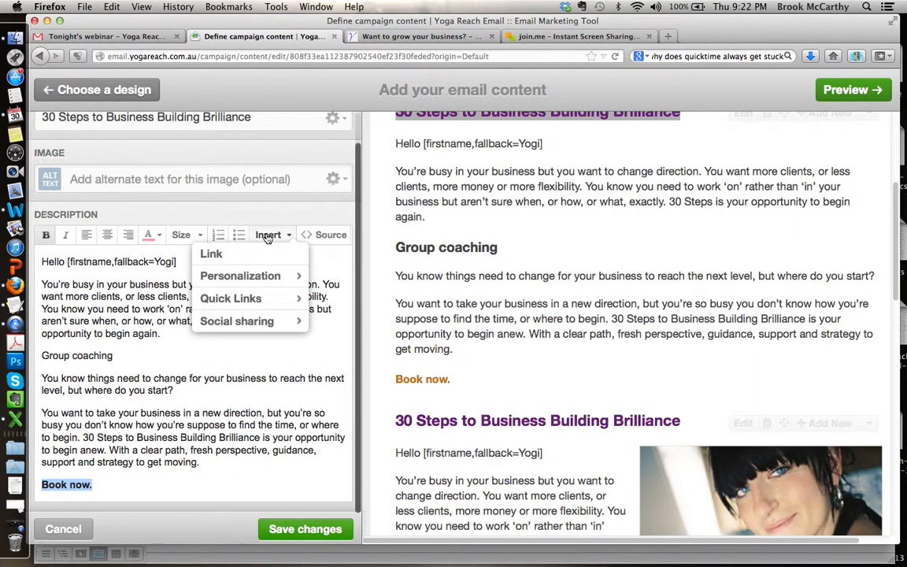
pyautogui.click(266, 255)
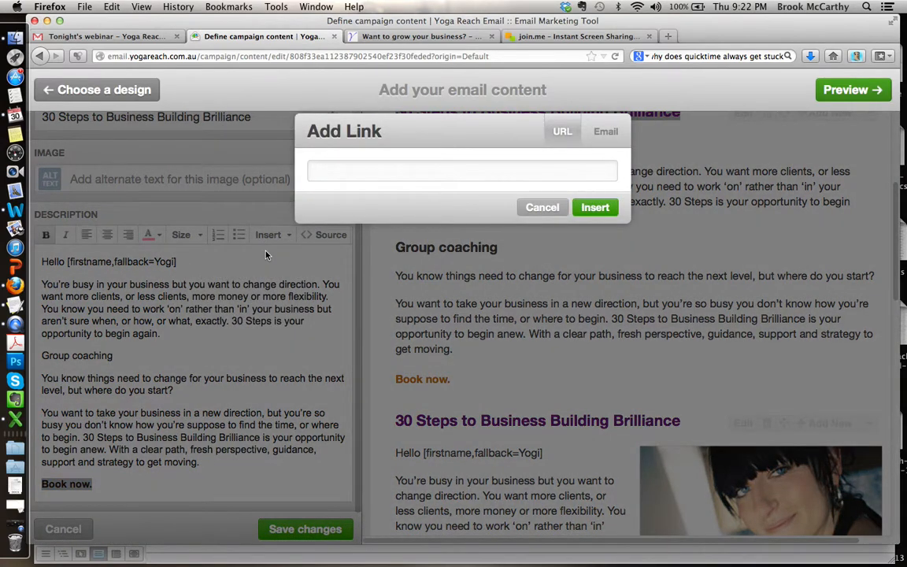
pyautogui.write('http://yogareach.com.au/30-steps/')
pyautogui.click(596, 208)
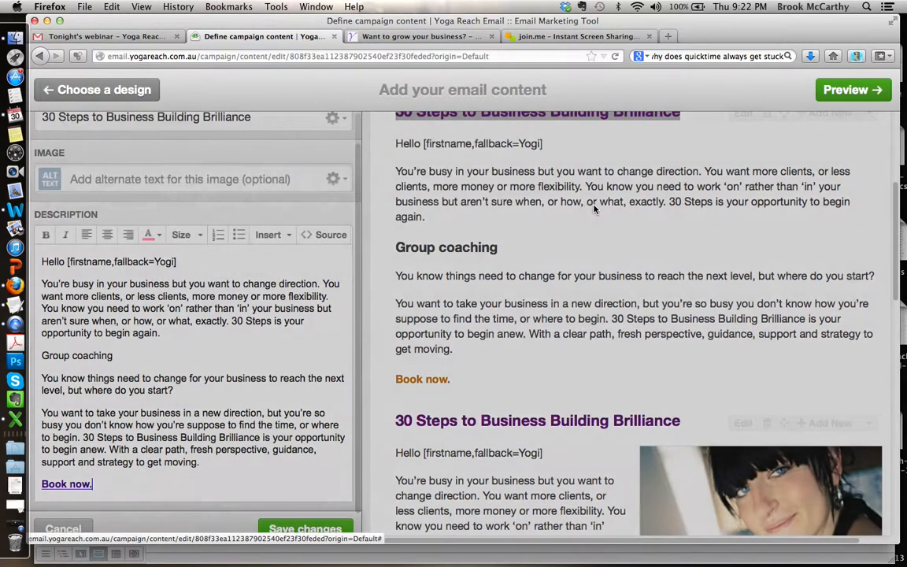
# Step: Make "Group coaching" in the new block's description bold at size 14 and save the block's changes
pyautogui.moveTo(128, 358); pyautogui.dragTo(40, 355)
pyautogui.click(45, 235)
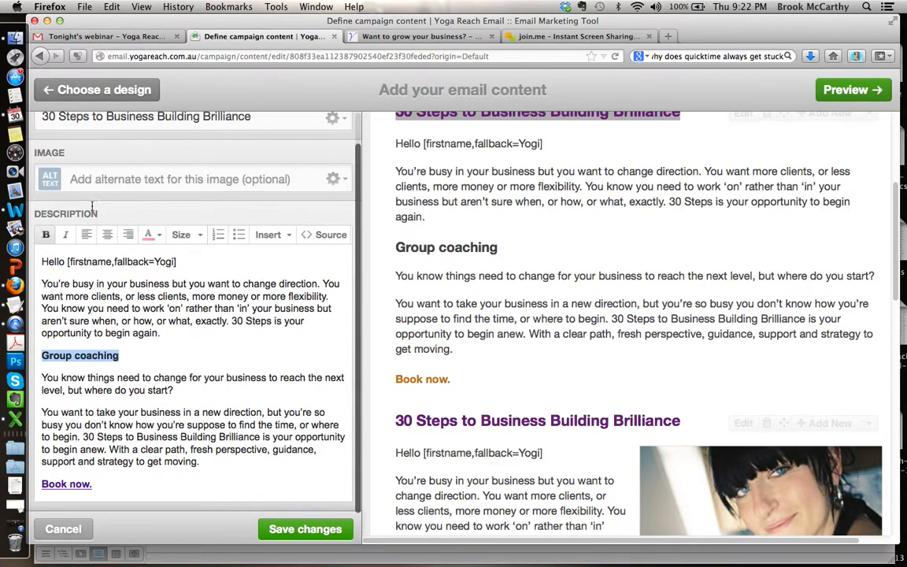
pyautogui.click(181, 234)
pyautogui.click(217, 297)
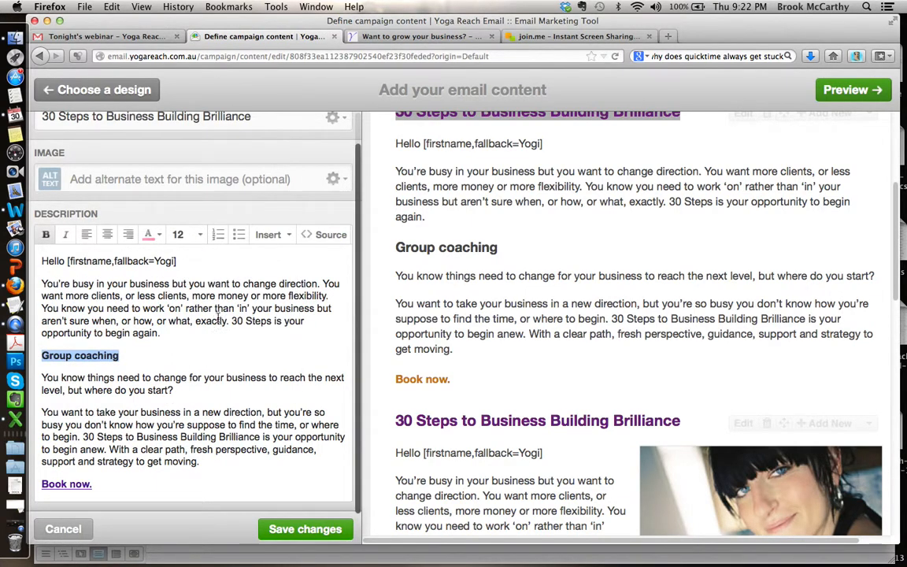
pyautogui.click(185, 238)
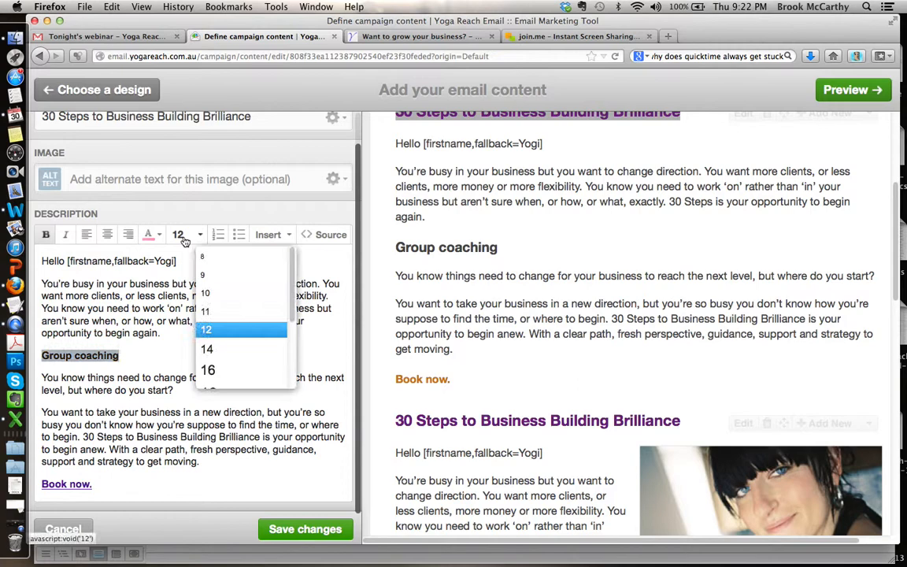
pyautogui.click(229, 351)
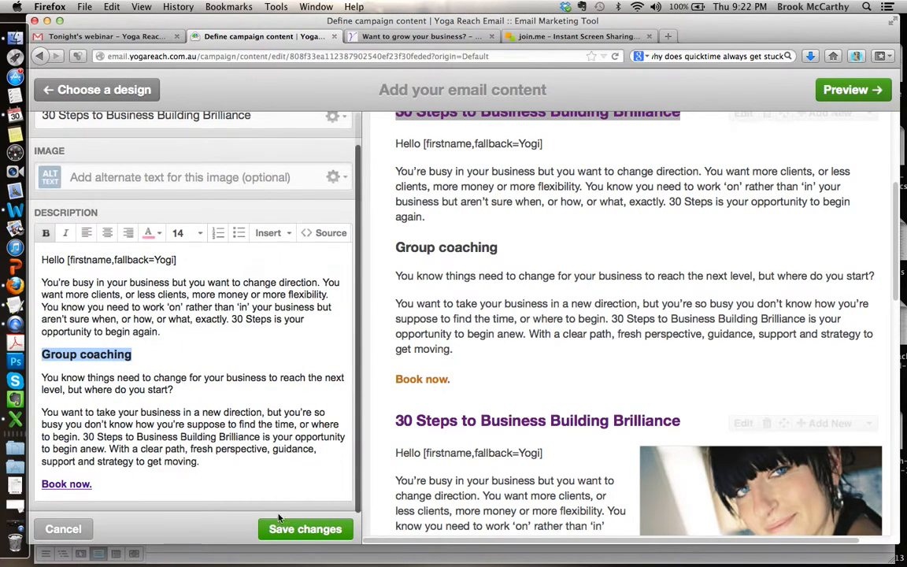
pyautogui.click(284, 538)
# Step: Delete the old 30 Steps to Business Building Brilliance block that has no image beside its text
pyautogui.scroll(-10, 644, 378)
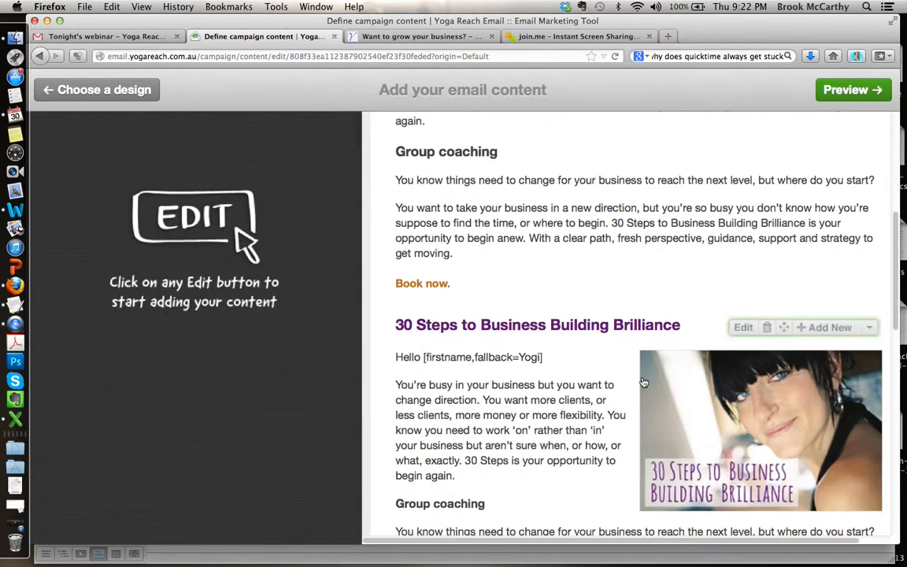
pyautogui.scroll(5, 644, 381)
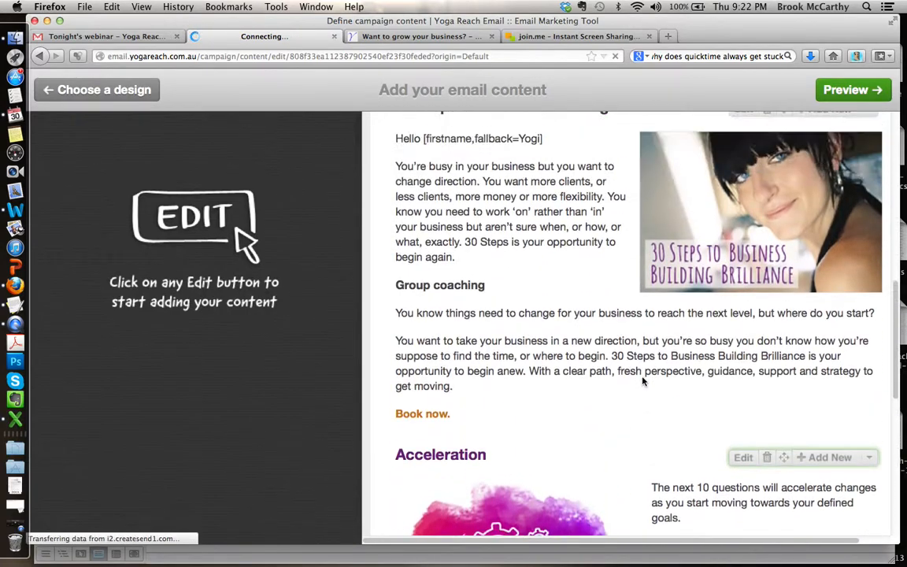
pyautogui.scroll(5, 643, 379)
pyautogui.scroll(-8, 644, 381)
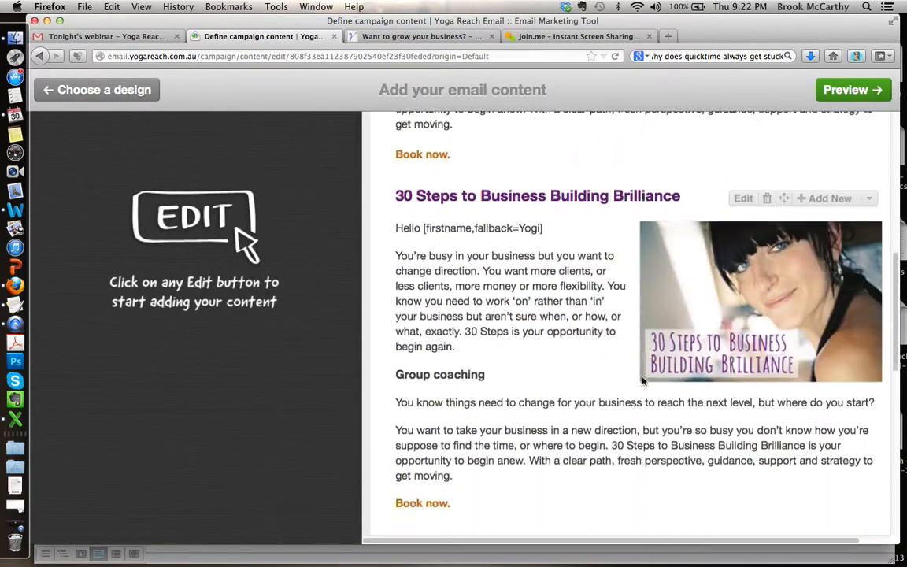
pyautogui.scroll(6, 643, 381)
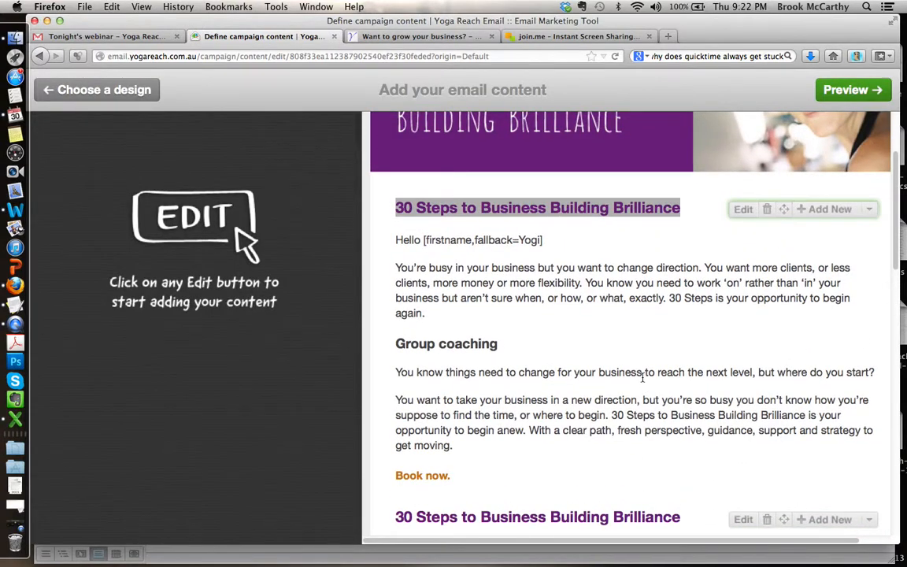
pyautogui.click(767, 209)
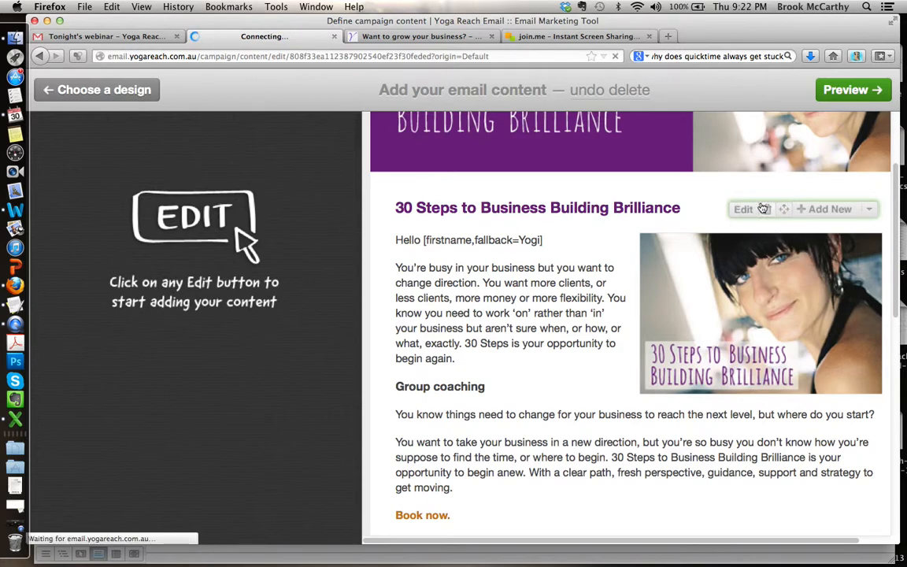
# Step: Review the email layout from the header banner through the 30 Steps block to the Acceleration block
pyautogui.scroll(-3, 507, 284)
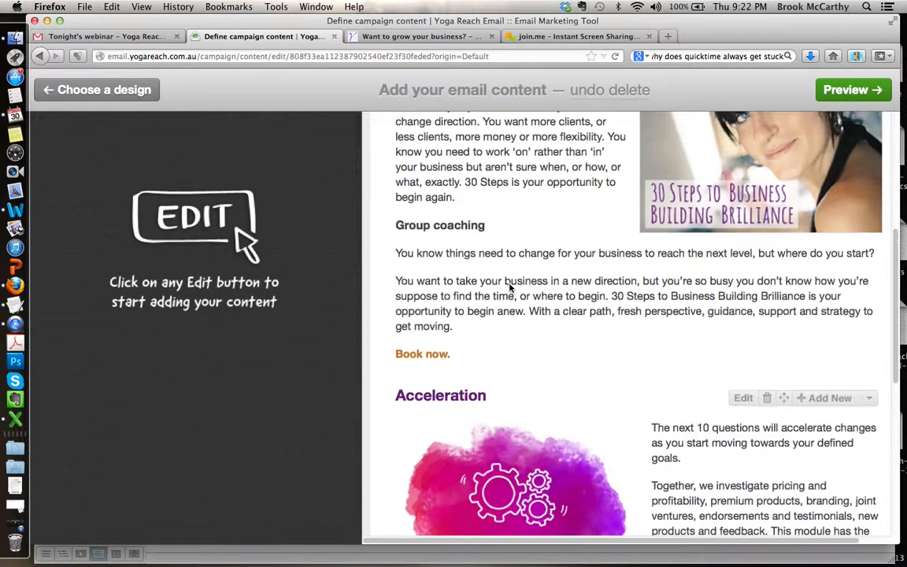
pyautogui.scroll(3, 709, 280)
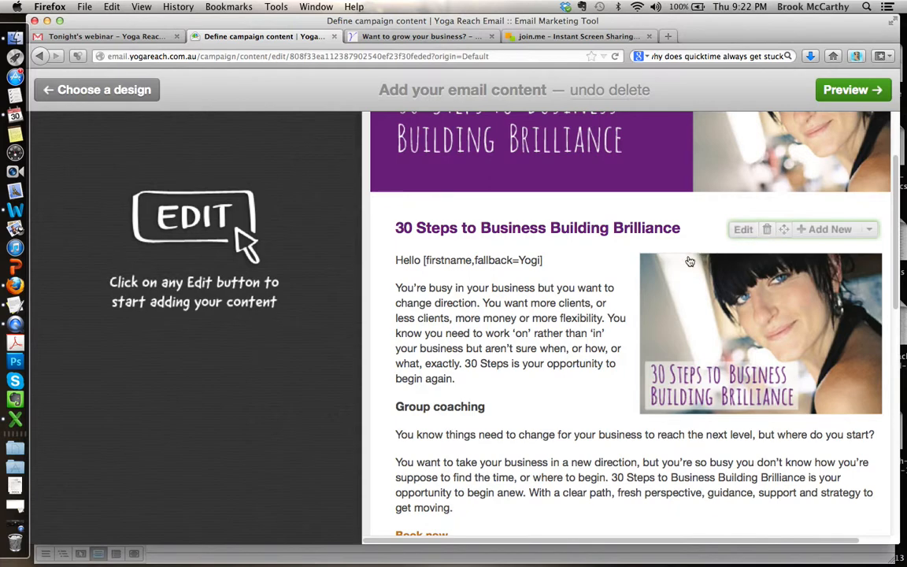
pyautogui.scroll(-3, 602, 394)
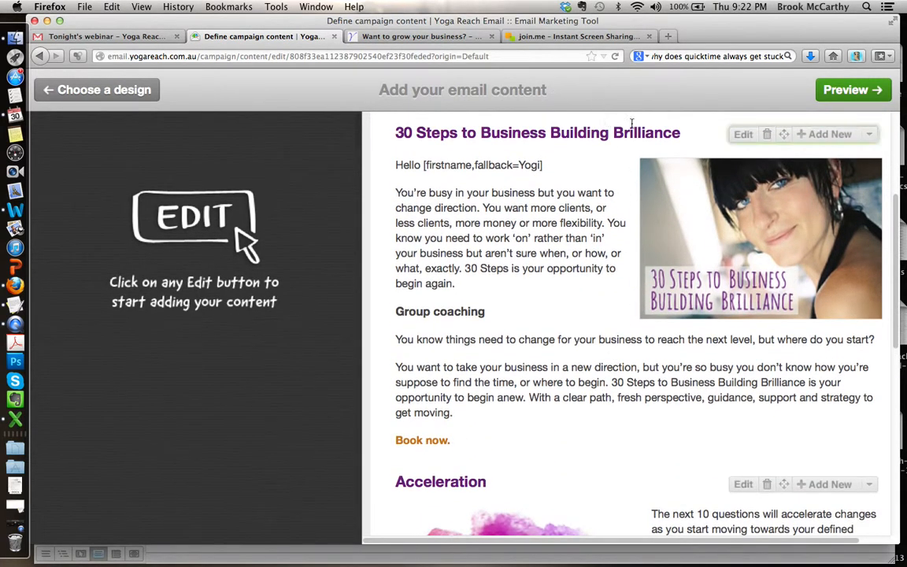
pyautogui.scroll(4, 613, 304)
pyautogui.scroll(-5, 614, 299)
pyautogui.scroll(5, 614, 300)
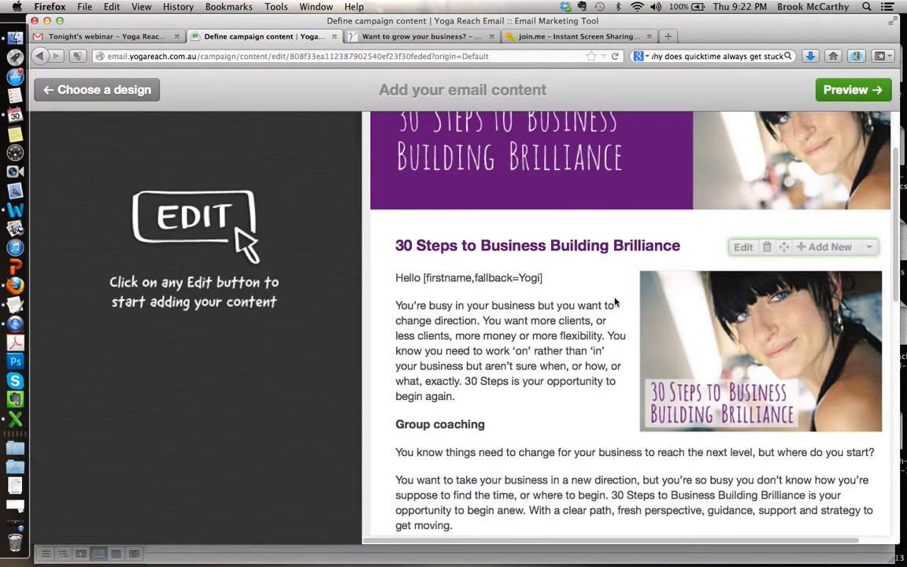
pyautogui.scroll(-9, 615, 302)
pyautogui.scroll(8, 616, 301)
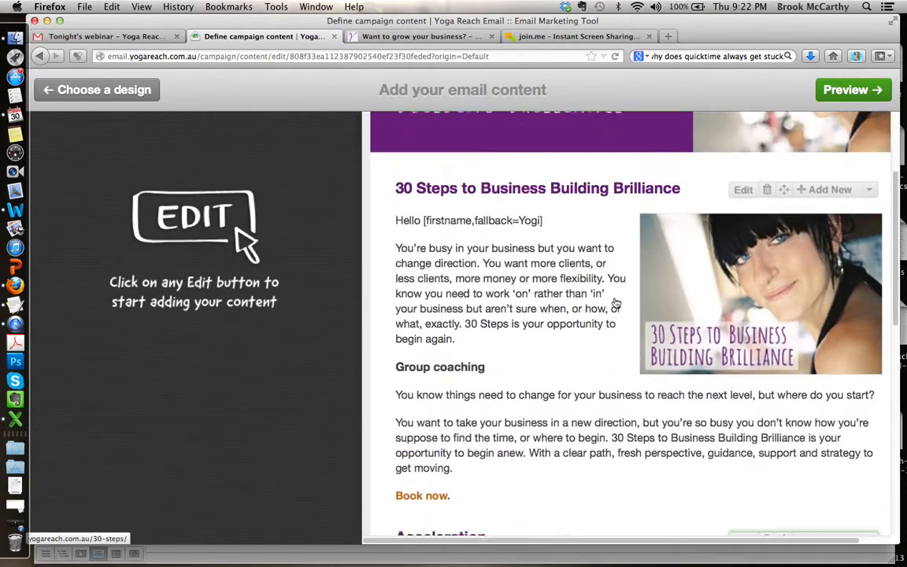
pyautogui.scroll(-9, 614, 299)
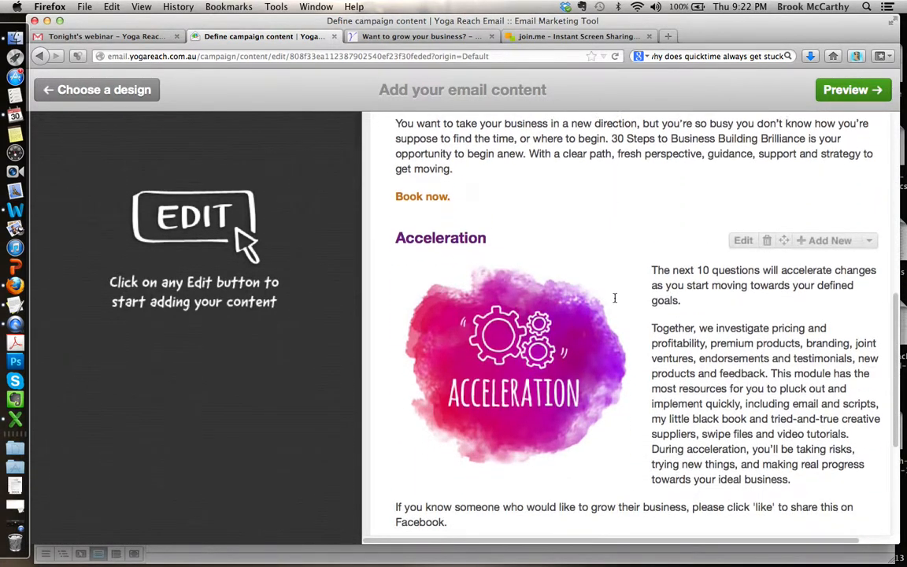
pyautogui.scroll(4, 616, 303)
pyautogui.scroll(4, 616, 303)
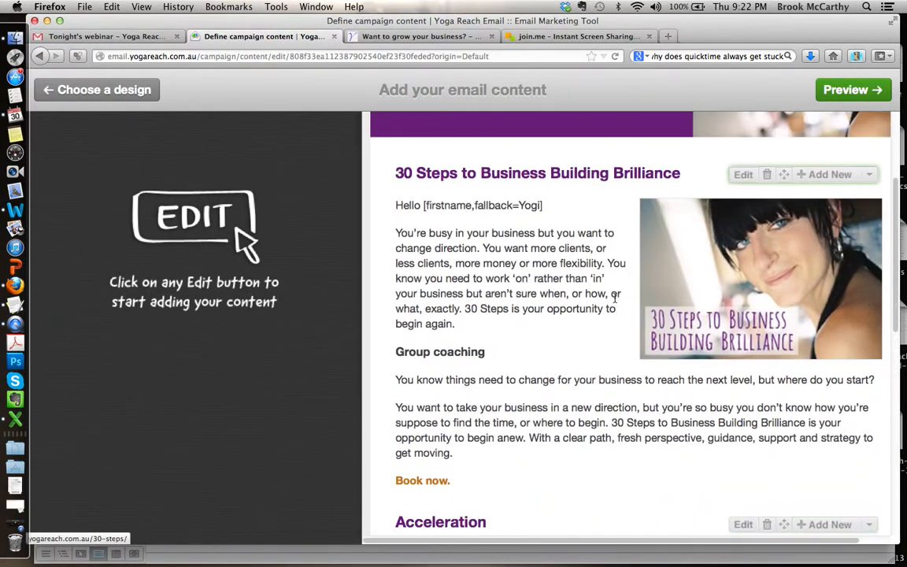
pyautogui.scroll(-1, 615, 301)
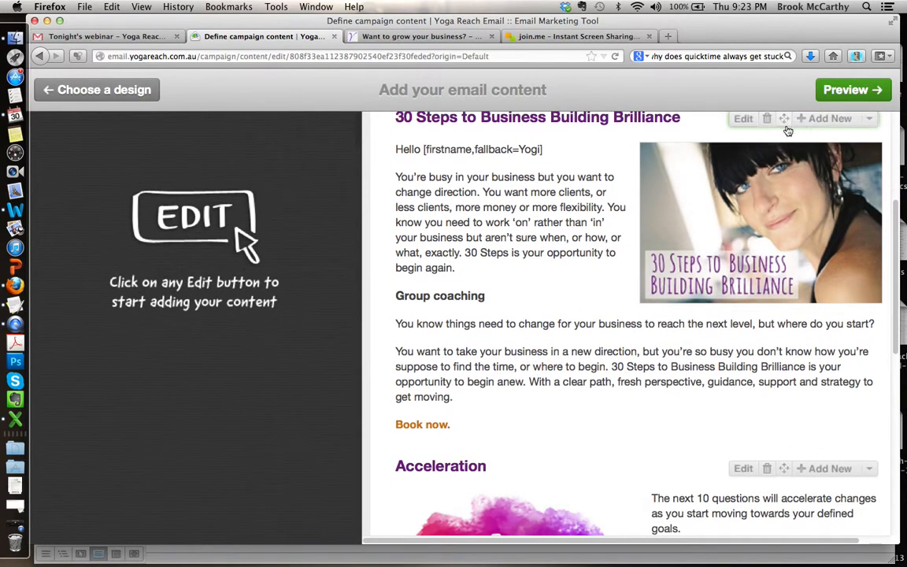
# Step: Move the Acceleration block above the 30 Steps to Business Building Brilliance block
pyautogui.moveTo(783, 125); pyautogui.dragTo(826, 492)
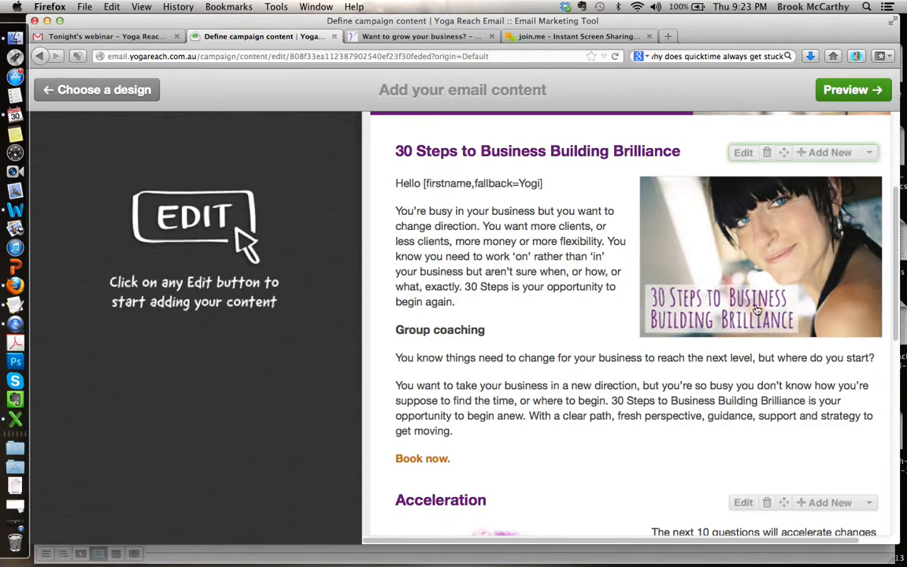
pyautogui.scroll(-5, 624, 379)
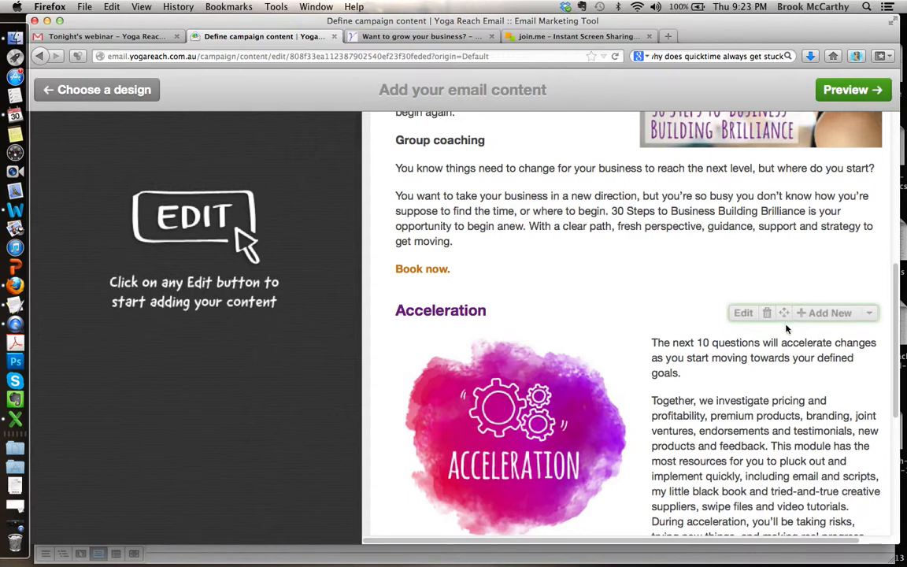
pyautogui.moveTo(790, 314); pyautogui.dragTo(791, 79)
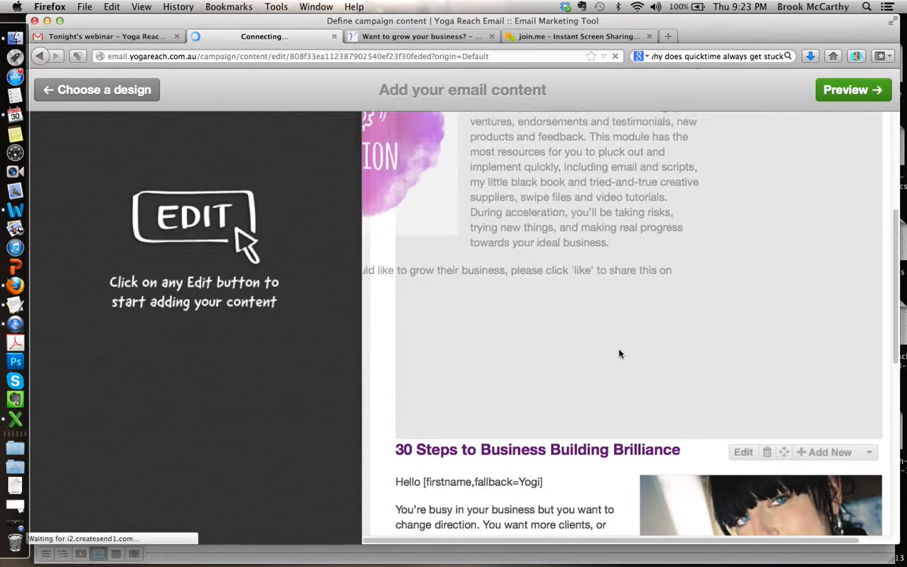
# Step: Move the 30 Steps to Business Building Brilliance block back above the Acceleration block
pyautogui.scroll(5, 576, 378)
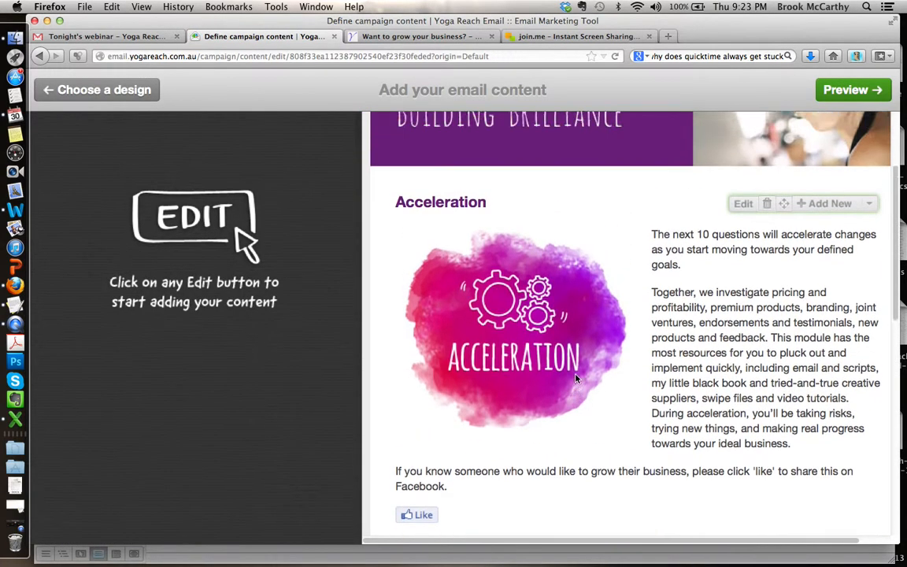
pyautogui.scroll(-7, 688, 424)
pyautogui.scroll(-4, 688, 423)
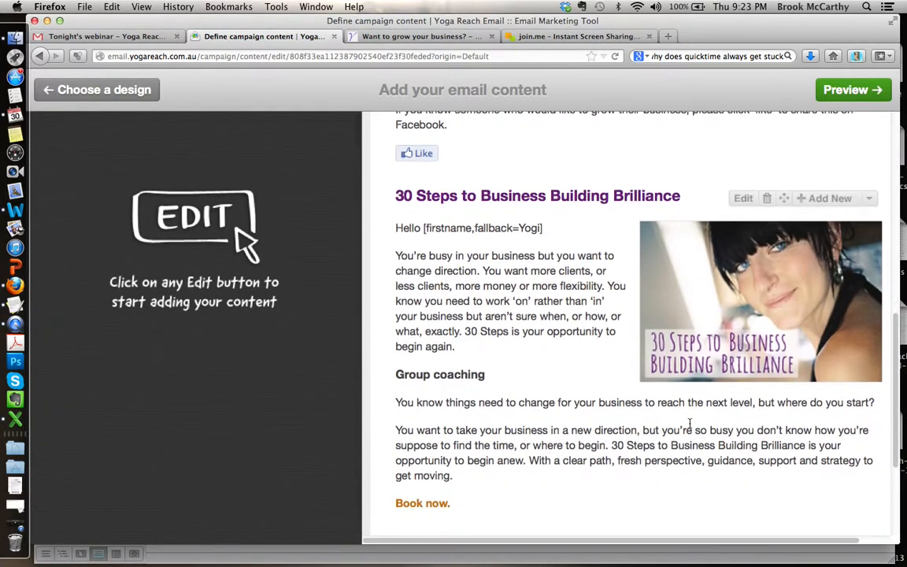
pyautogui.scroll(3, 507, 349)
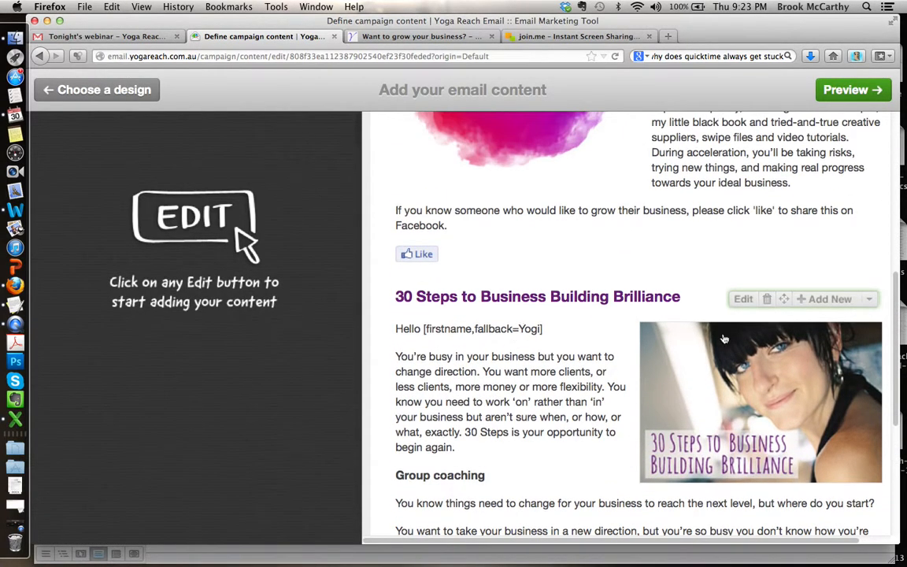
pyautogui.moveTo(783, 302); pyautogui.dragTo(773, 230)
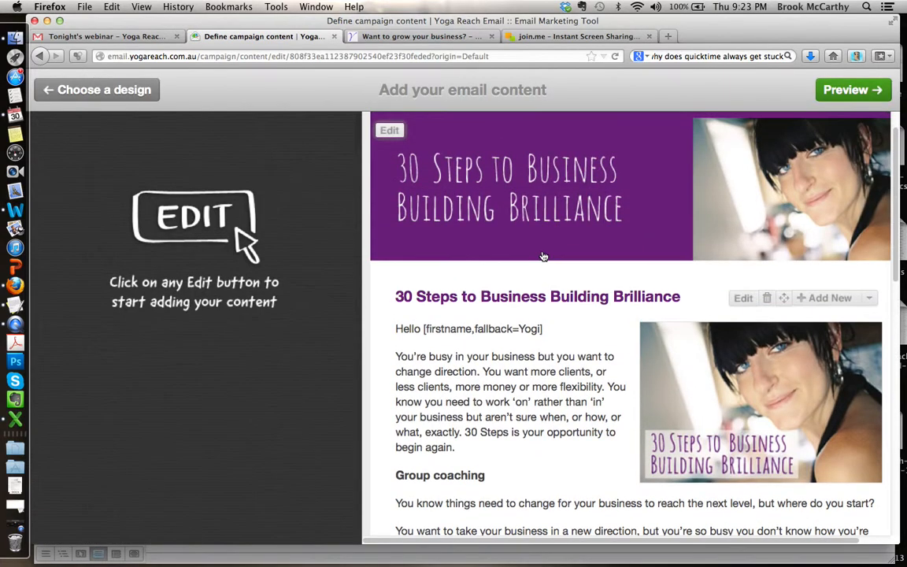
# Step: Add the sign-off "Sincererly," and the sender's full name on separate lines below the Like button in the Acceleration block's description
pyautogui.scroll(-5, 543, 257)
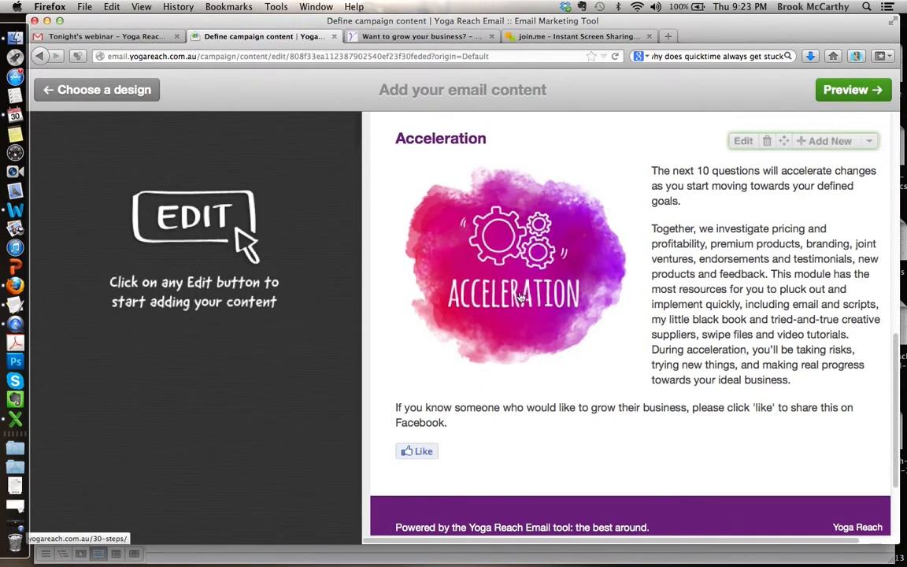
pyautogui.scroll(5, 711, 375)
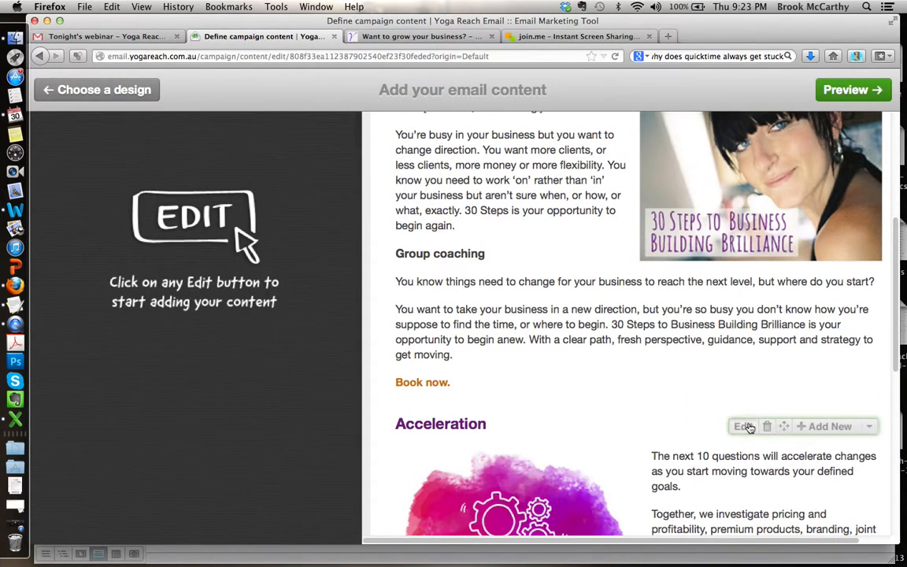
pyautogui.click(745, 427)
pyautogui.scroll(-3, 751, 363)
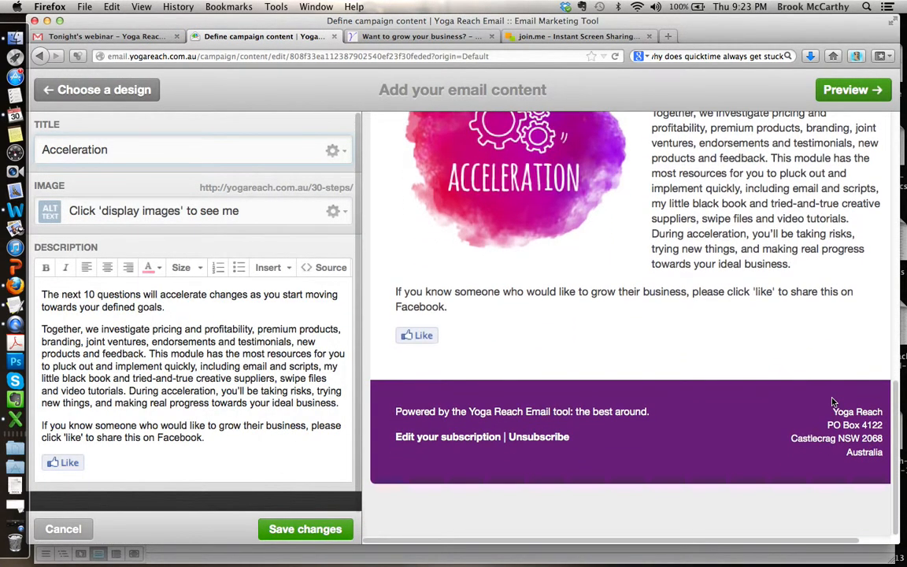
pyautogui.click(211, 470)
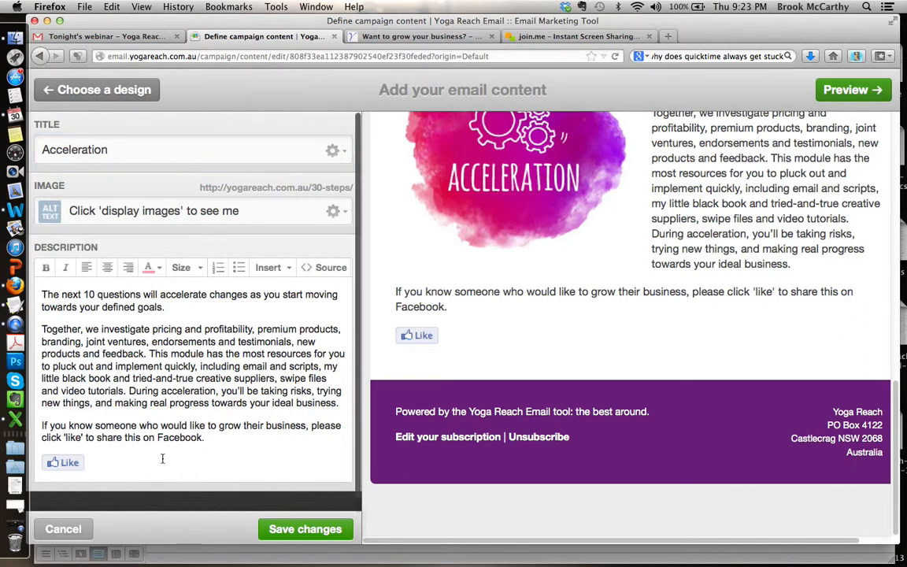
pyautogui.press('Return')
pyautogui.write('Si')
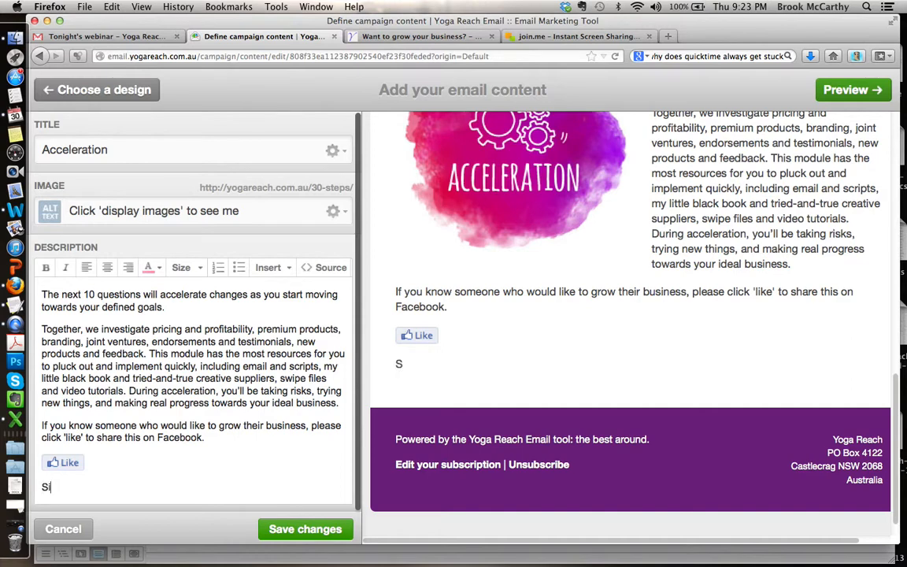
pyautogui.write('ncerely,')
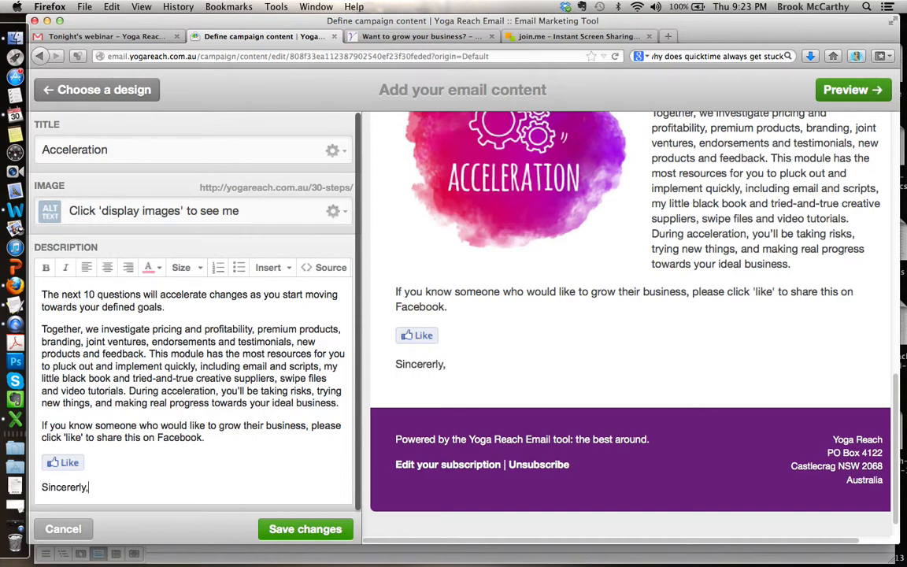
pyautogui.press('Return')
pyautogui.write('Brook McCarthy')
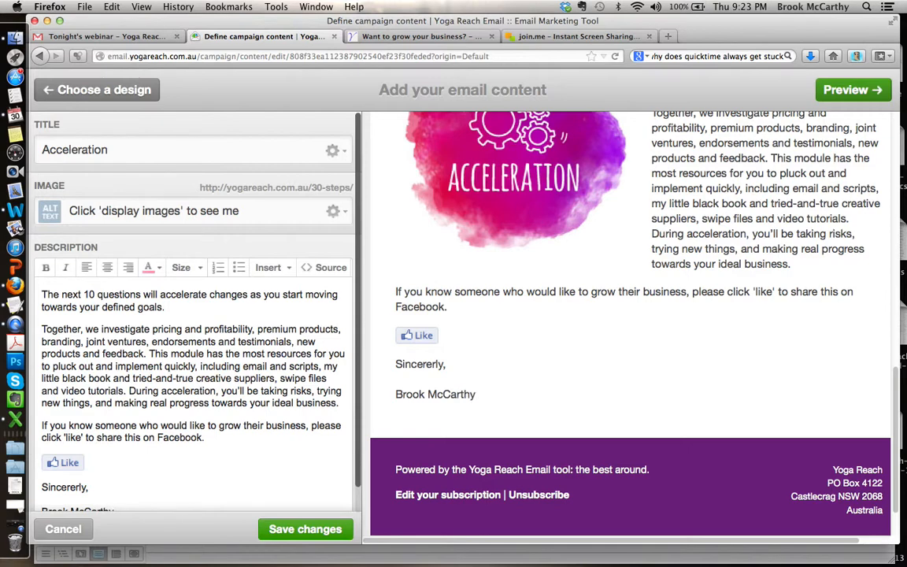
# Step: Set the sender's name in the sign-off to size 16 and save the Acceleration block's changes
pyautogui.hotkey('shift', 'Up')
pyautogui.click(182, 267)
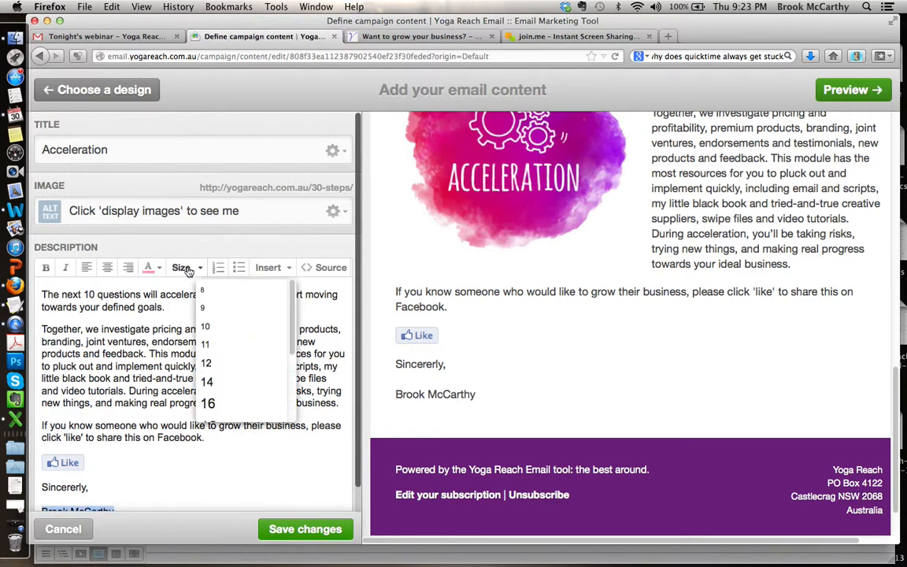
pyautogui.click(214, 400)
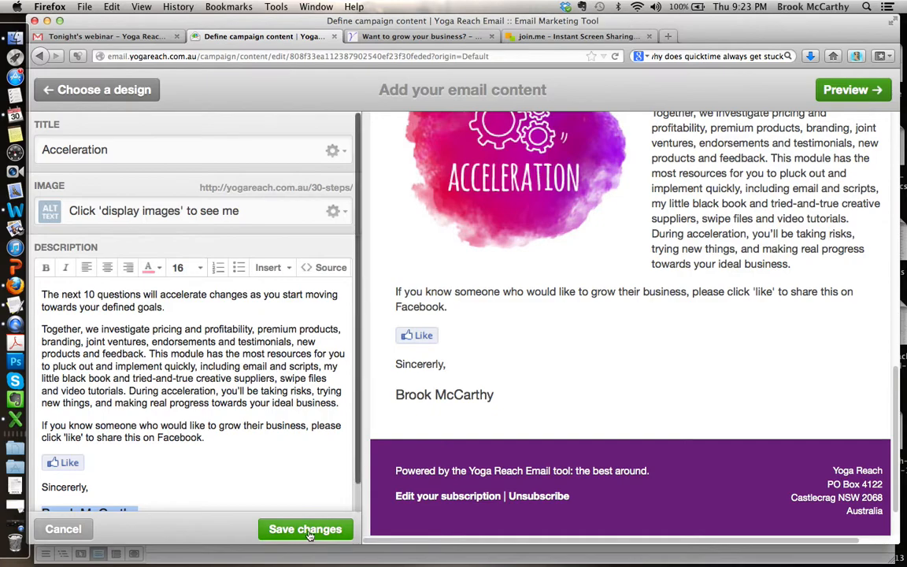
pyautogui.click(295, 529)
pyautogui.scroll(8, 719, 338)
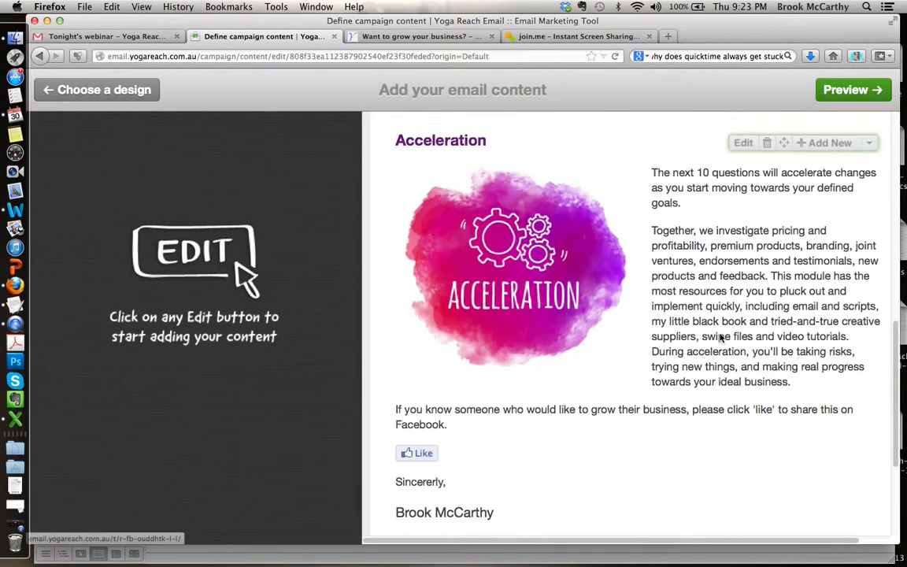
# Step: Check the email content through to the sign-off, preview the finished email, and continue to defining the campaign's recipients
pyautogui.scroll(4, 719, 338)
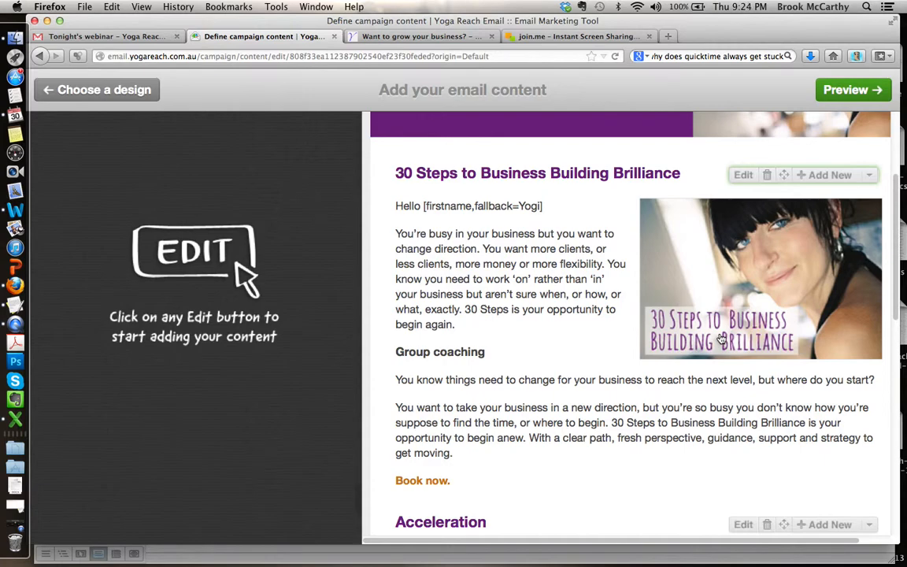
pyautogui.scroll(-1, 555, 338)
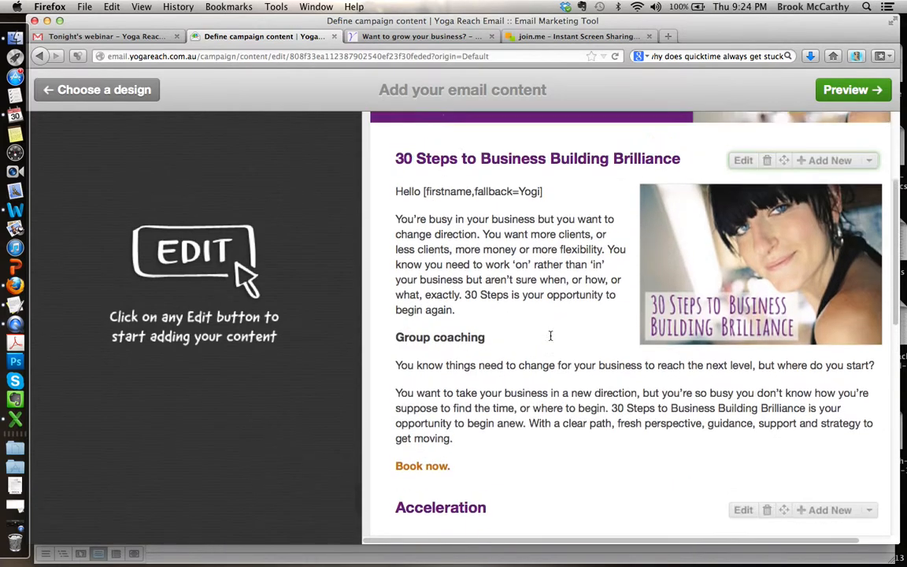
pyautogui.scroll(4, 559, 331)
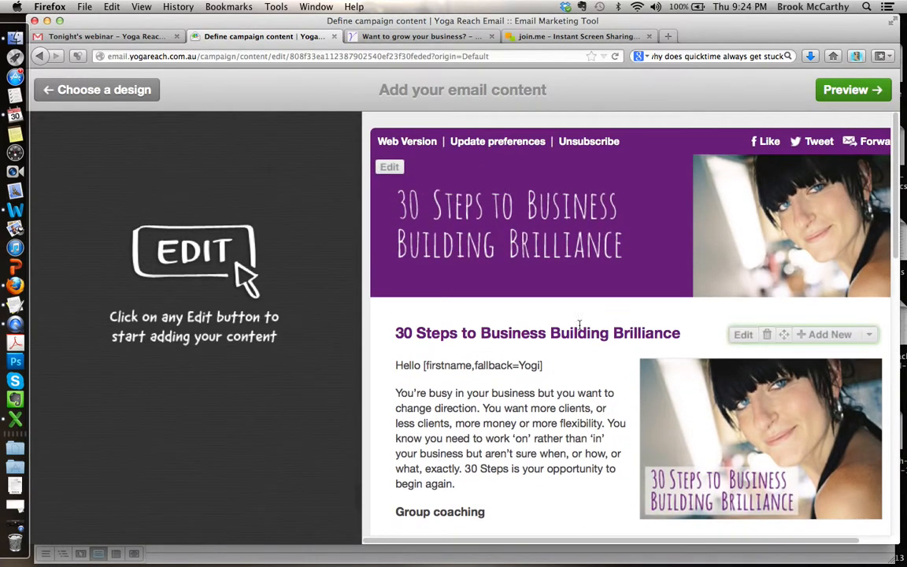
pyautogui.click(849, 92)
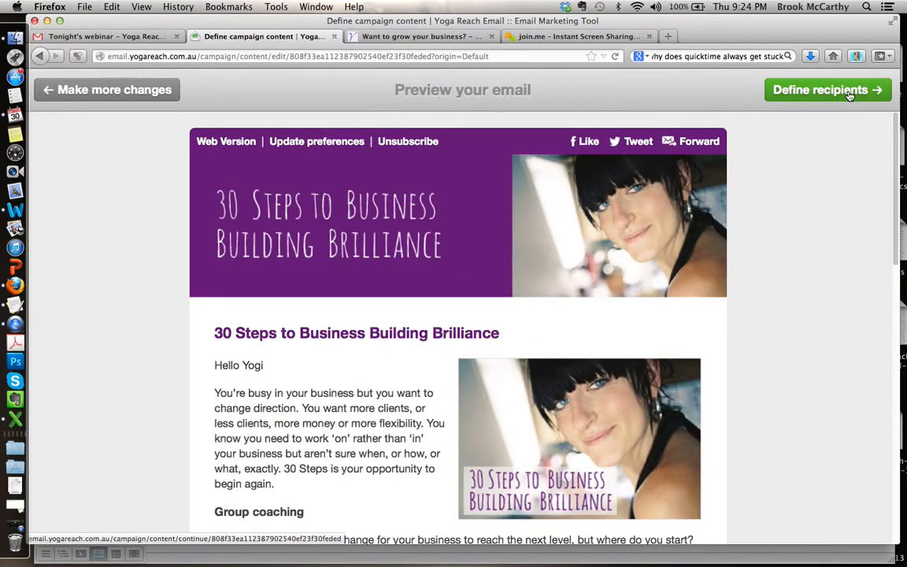
pyautogui.click(842, 92)
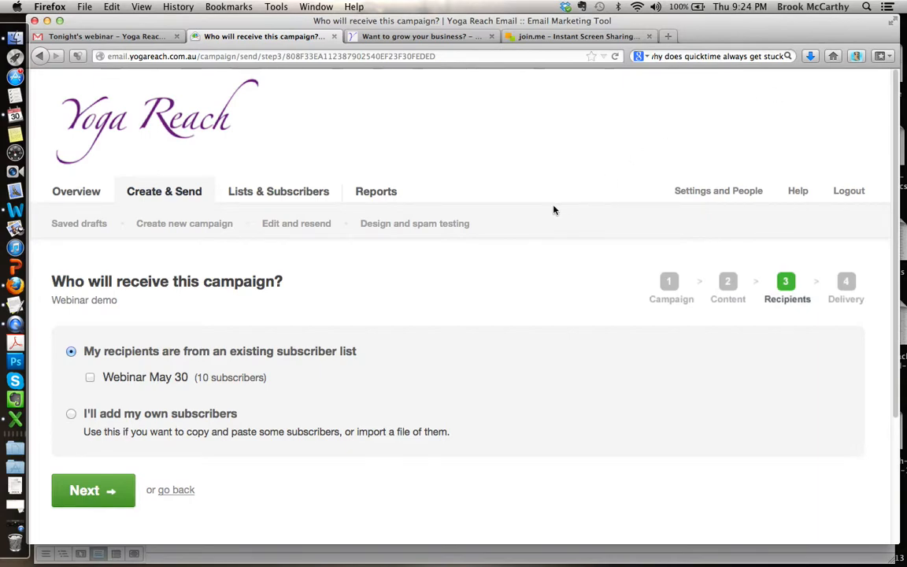
# Step: Review the recipient source options for the Webinar demo campaign, keeping the existing subscriber list option selected
pyautogui.scroll(-3, 435, 271)
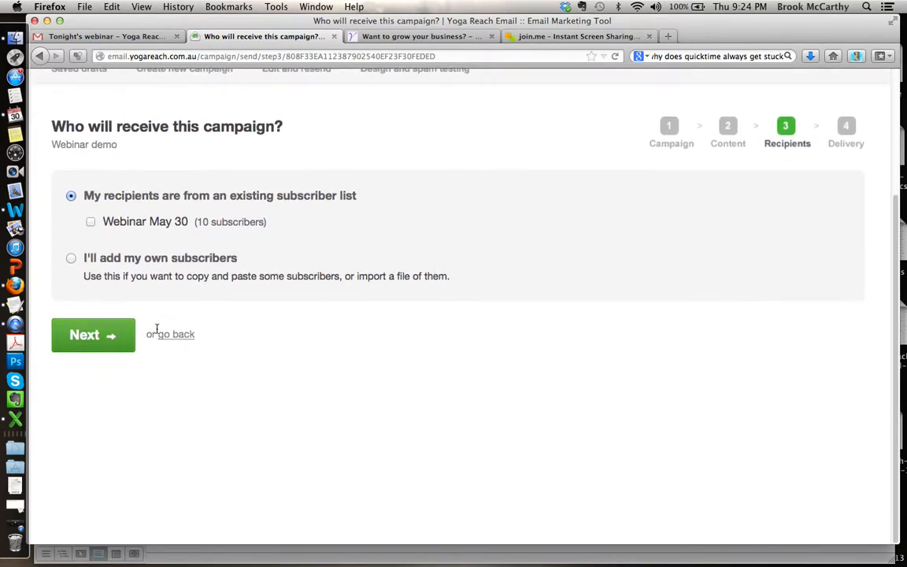
pyautogui.scroll(3, 553, 311)
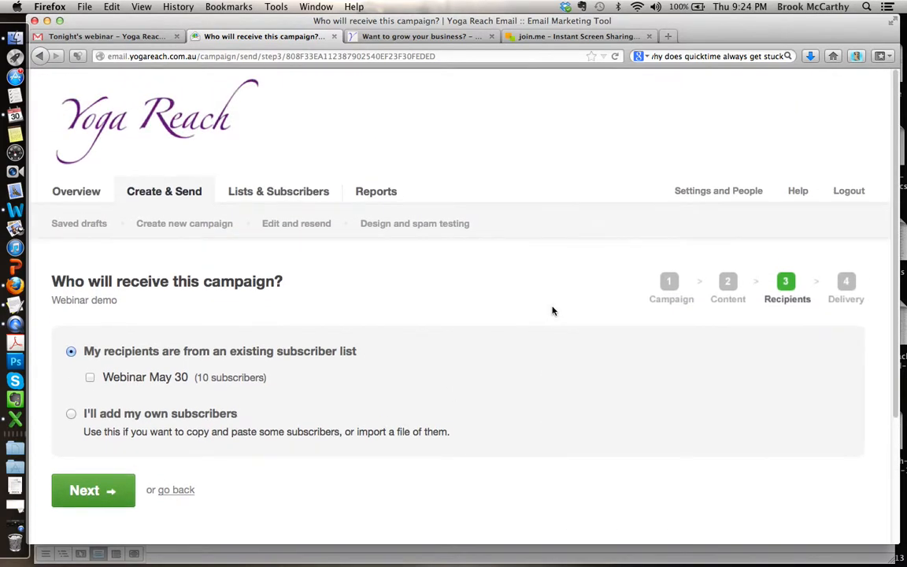
pyautogui.scroll(-3, 553, 311)
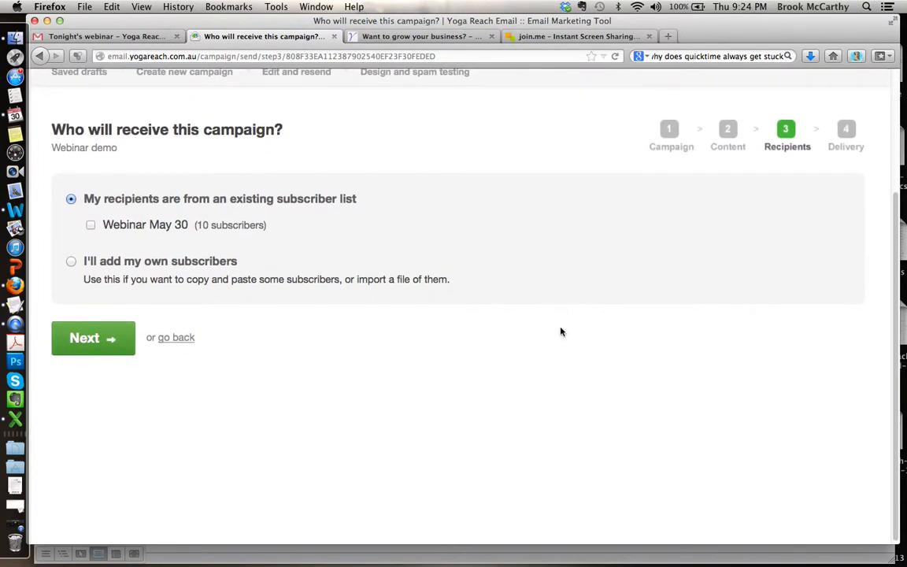
pyautogui.scroll(3, 560, 316)
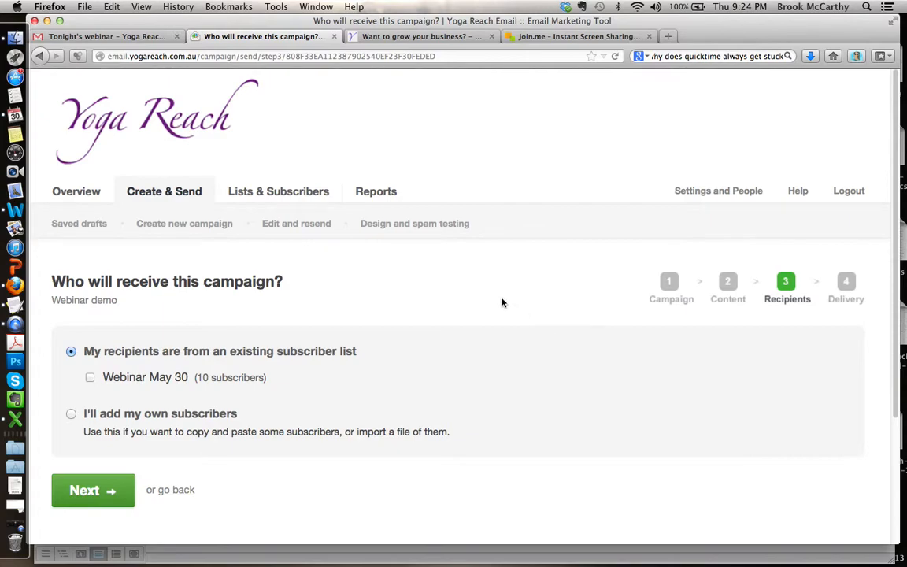
pyautogui.scroll(-2, 481, 281)
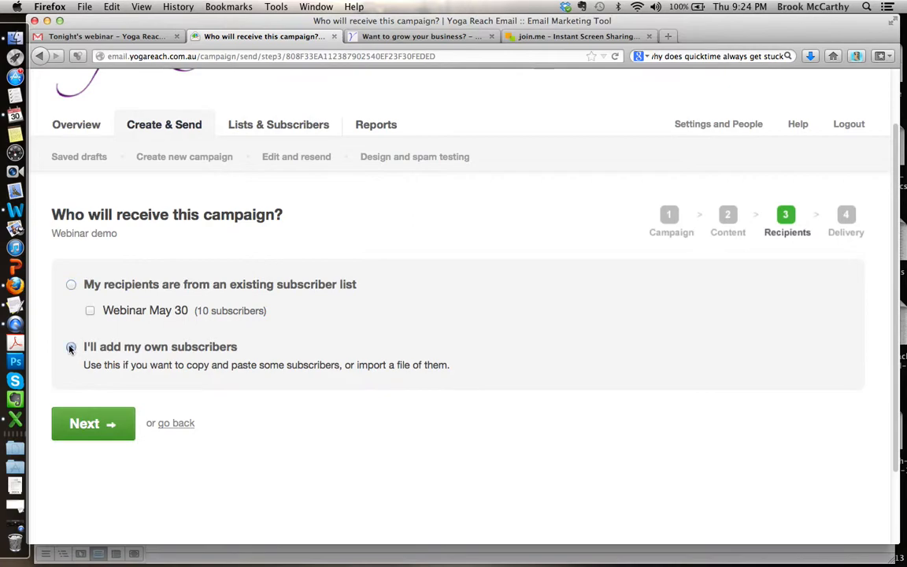
pyautogui.click(70, 285)
pyautogui.scroll(2, 475, 304)
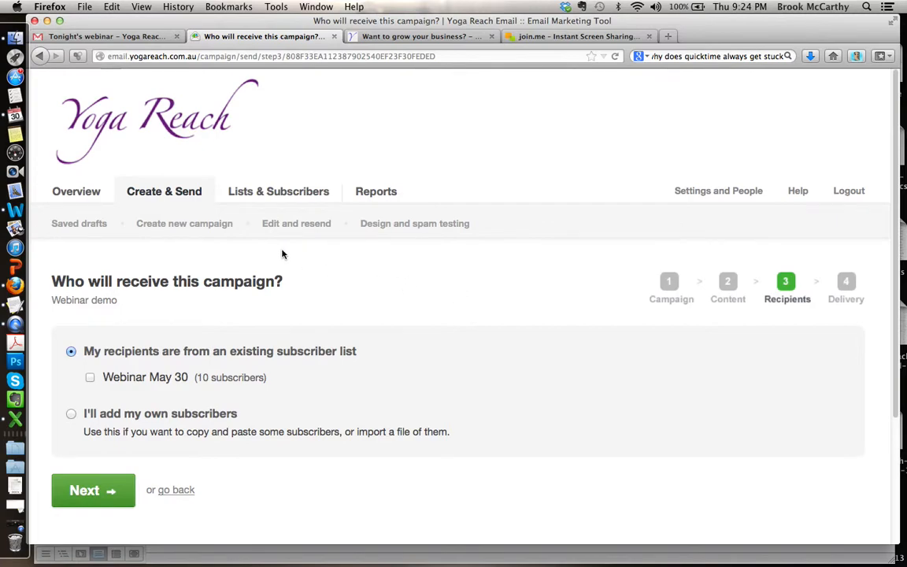
# Step: Open the Webinar May 30 list from the subscriber lists and look over its subscribers and management options
pyautogui.click(282, 194)
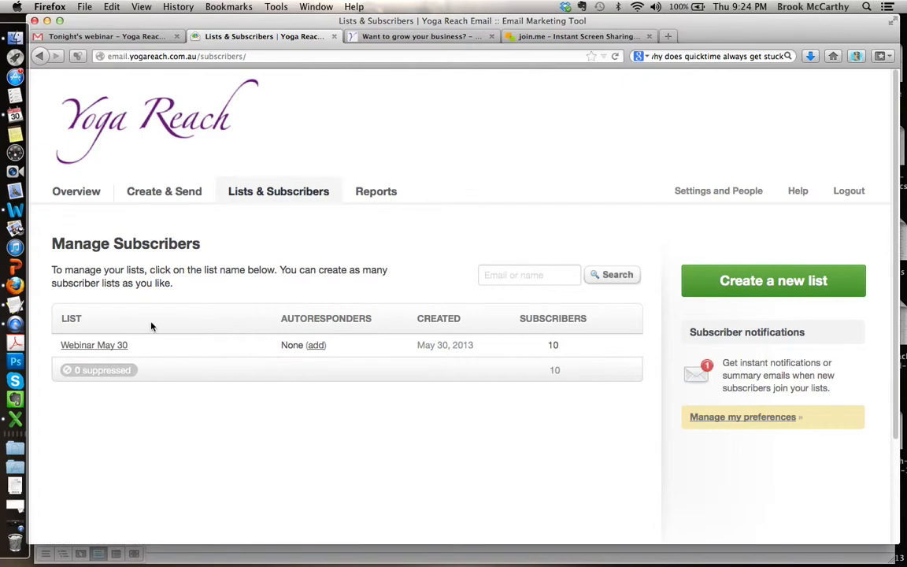
pyautogui.click(116, 346)
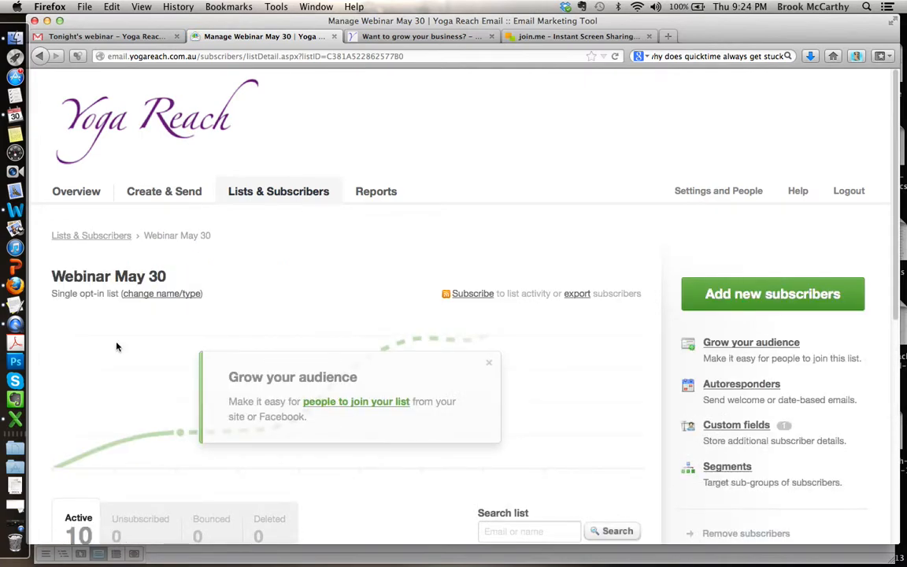
pyautogui.scroll(-5, 622, 211)
pyautogui.scroll(3, 622, 213)
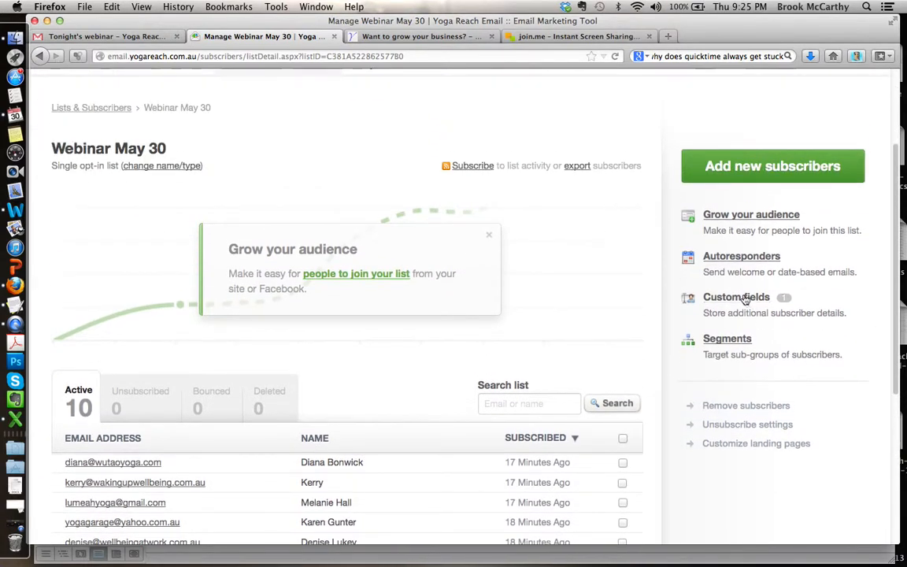
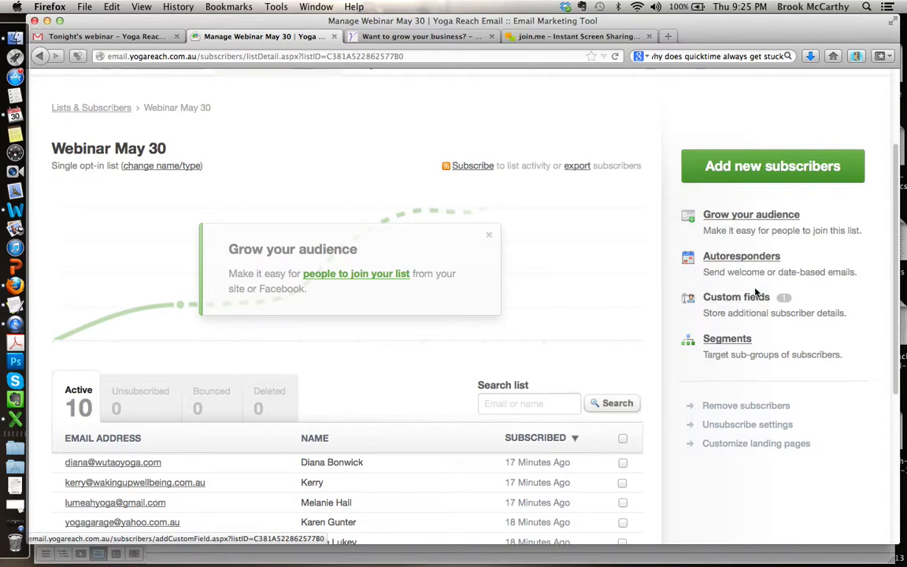
# Step: Create a new segment named NSW for the Webinar May 30 list and start building it
pyautogui.click(725, 340)
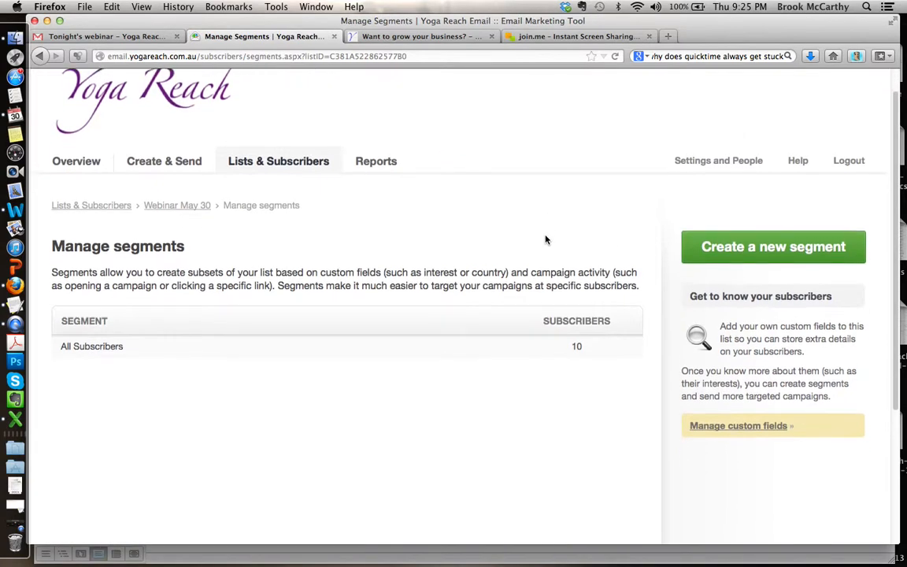
pyautogui.scroll(-5, 542, 239)
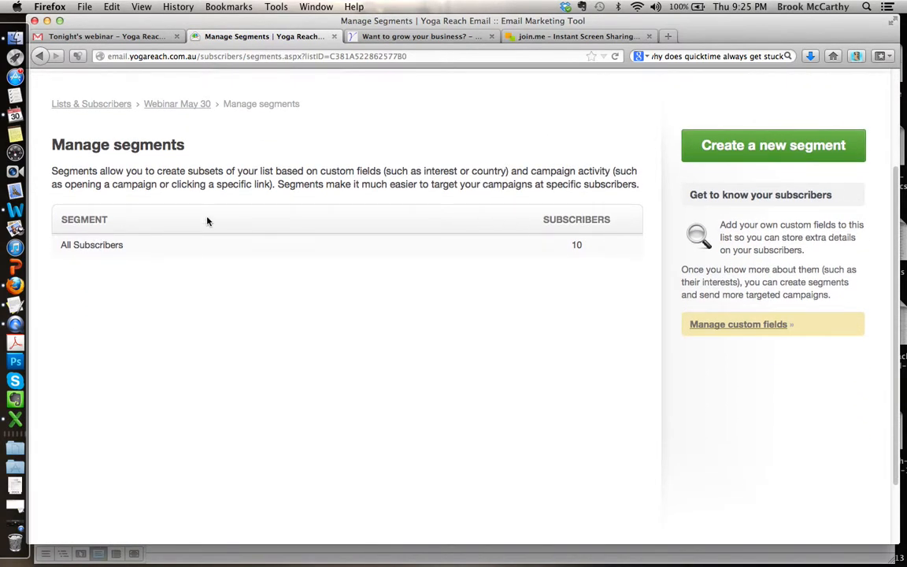
pyautogui.scroll(5, 569, 330)
pyautogui.click(821, 269)
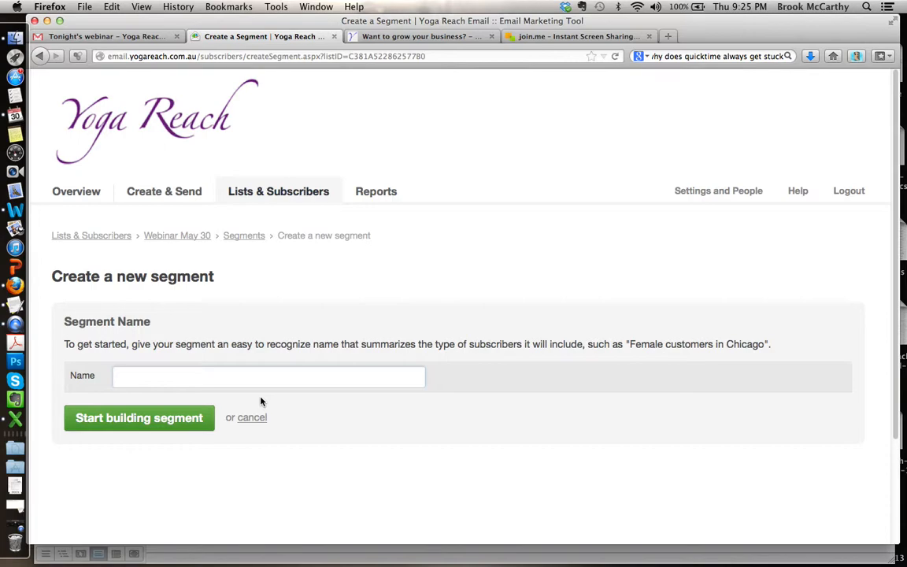
pyautogui.write('NSW')
pyautogui.click(196, 418)
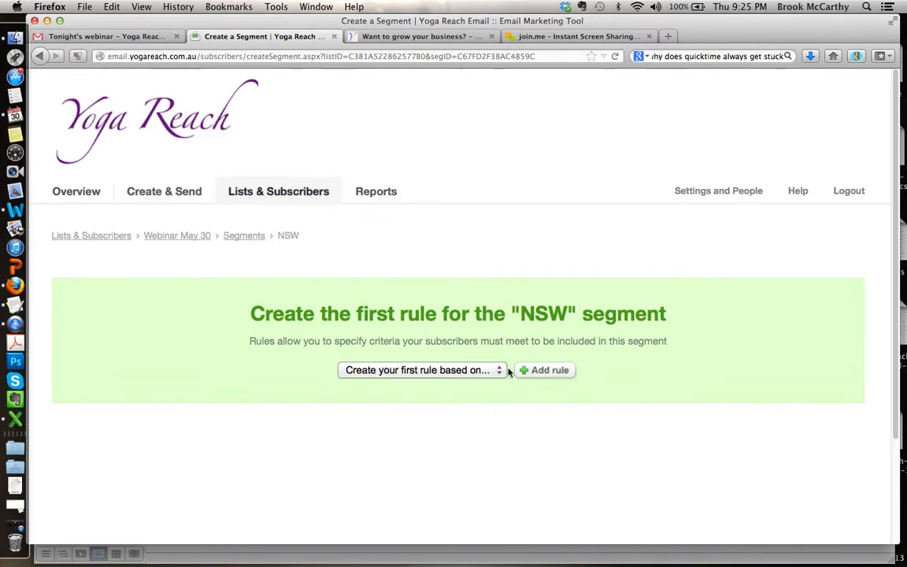
# Step: Add a rule to the NSW segment that State equals NSW, and save it with a refreshed count
pyautogui.click(499, 370)
pyautogui.click(456, 446)
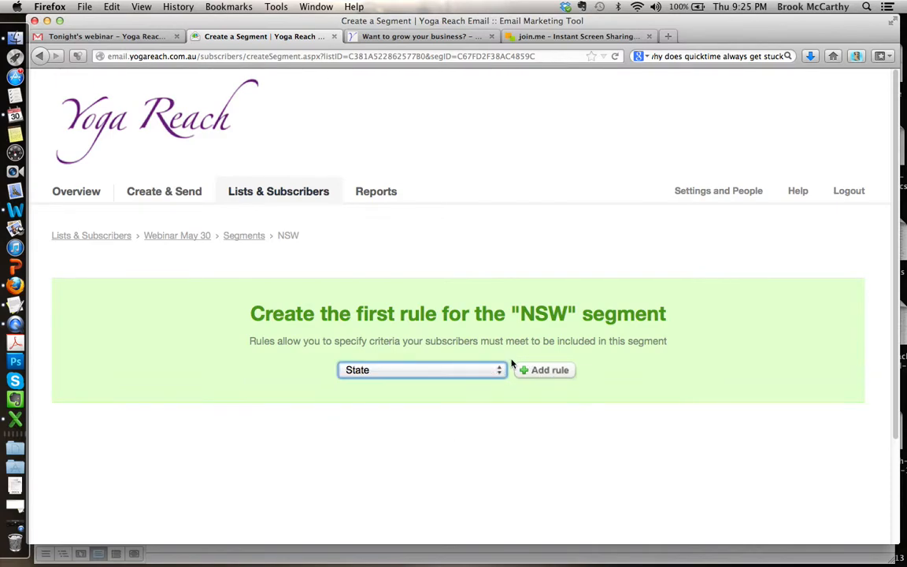
pyautogui.click(557, 370)
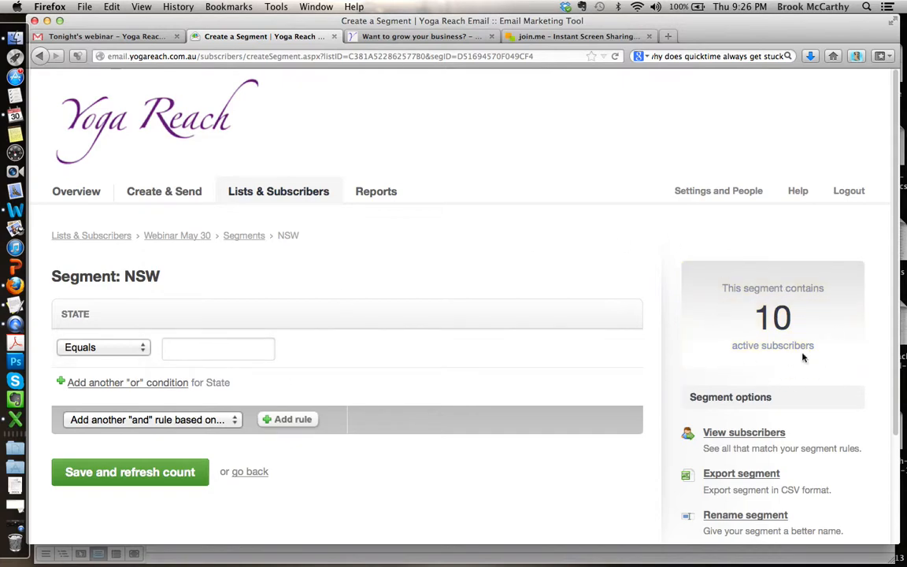
pyautogui.click(197, 345)
pyautogui.write('NSW')
pyautogui.click(179, 369)
pyautogui.click(142, 478)
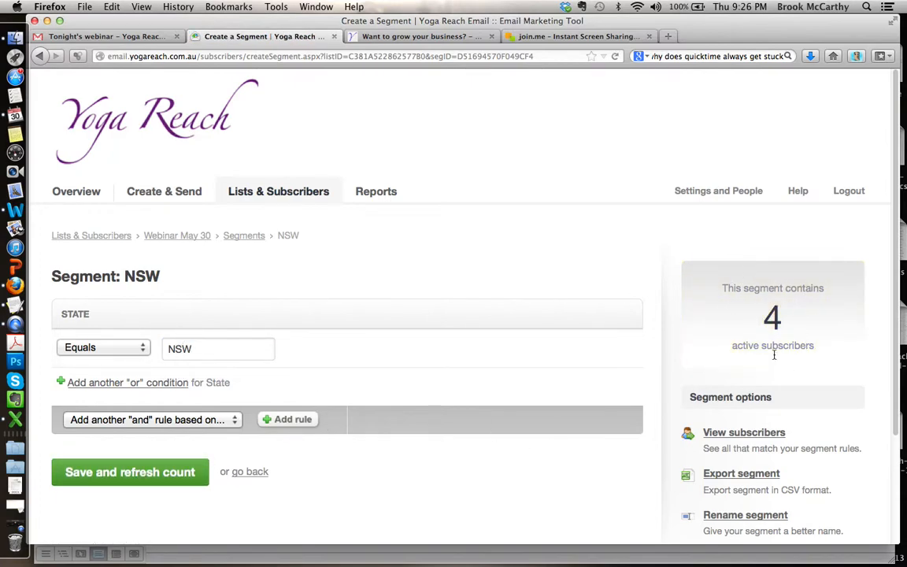
# Step: Return to the list's segments and start building another new segment named SA
pyautogui.click(243, 236)
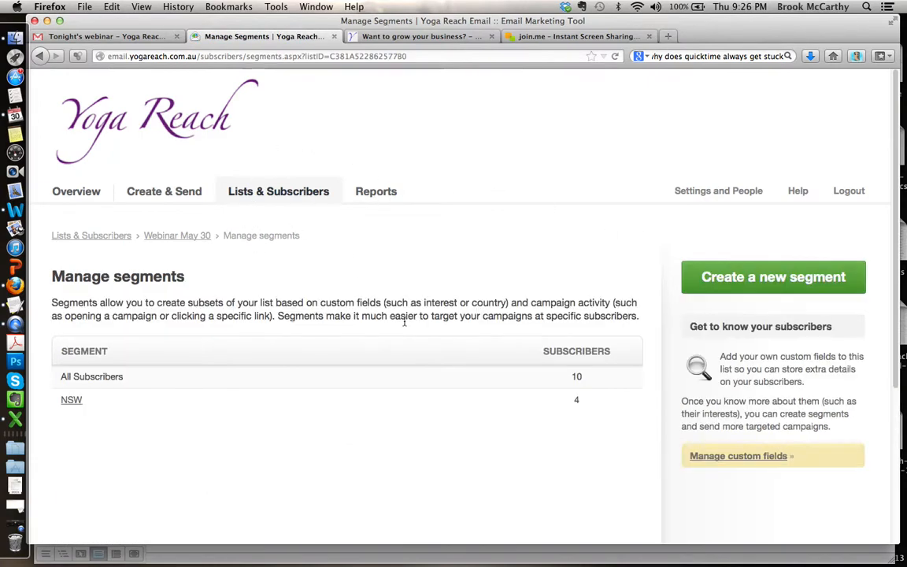
pyautogui.click(762, 278)
pyautogui.write('SA')
pyautogui.click(78, 418)
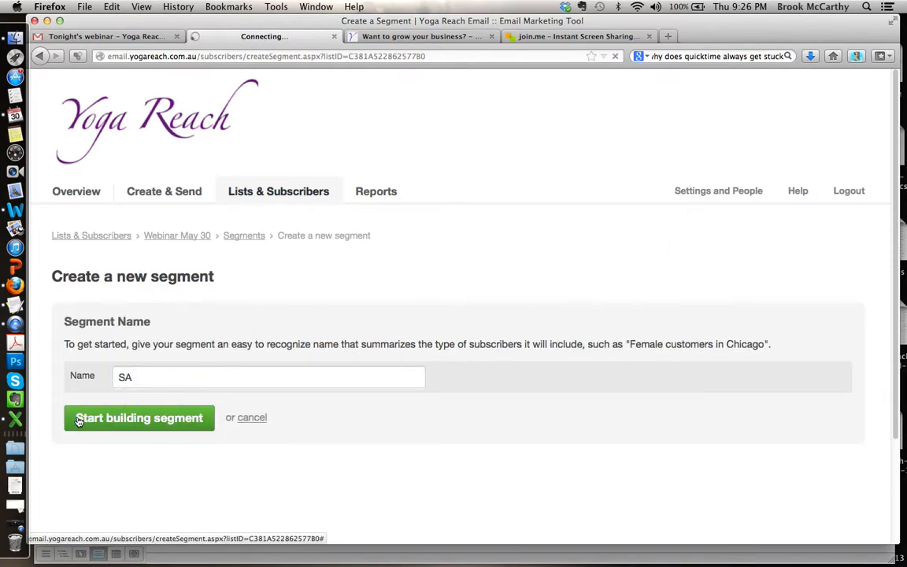
# Step: Add a rule to the SA segment that State equals SA, and save it with a refreshed count
pyautogui.click(472, 369)
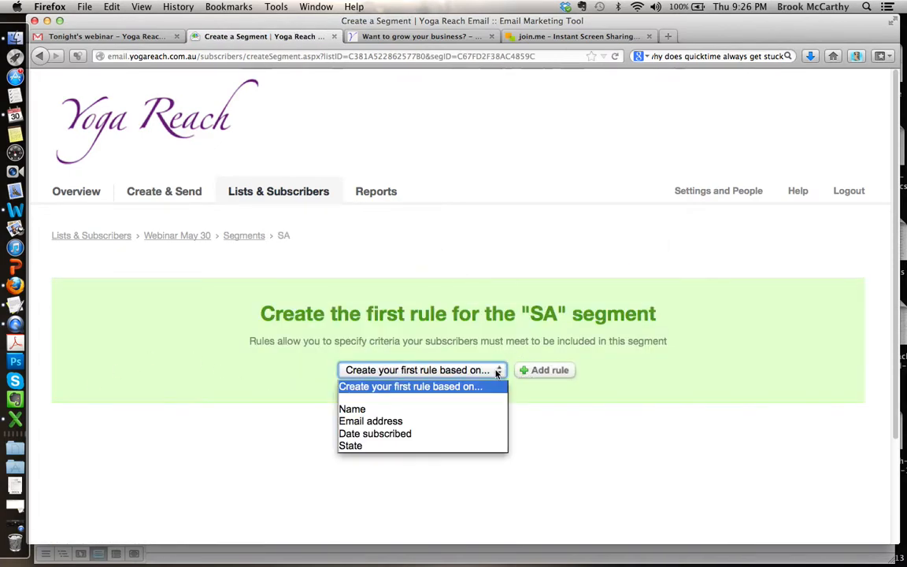
pyautogui.click(460, 446)
pyautogui.click(557, 370)
pyautogui.scroll(-2, 520, 233)
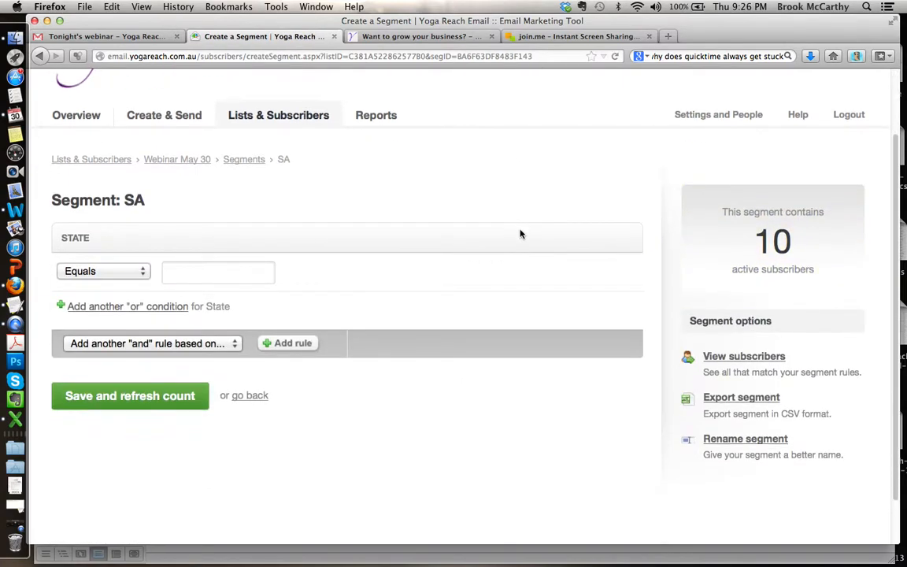
pyautogui.click(249, 270)
pyautogui.write('SA')
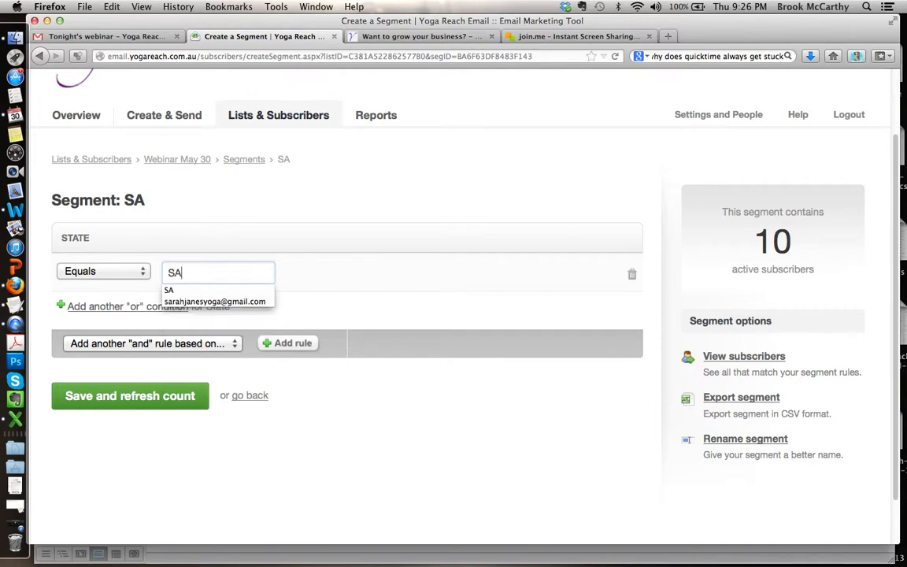
pyautogui.click(173, 286)
pyautogui.click(142, 396)
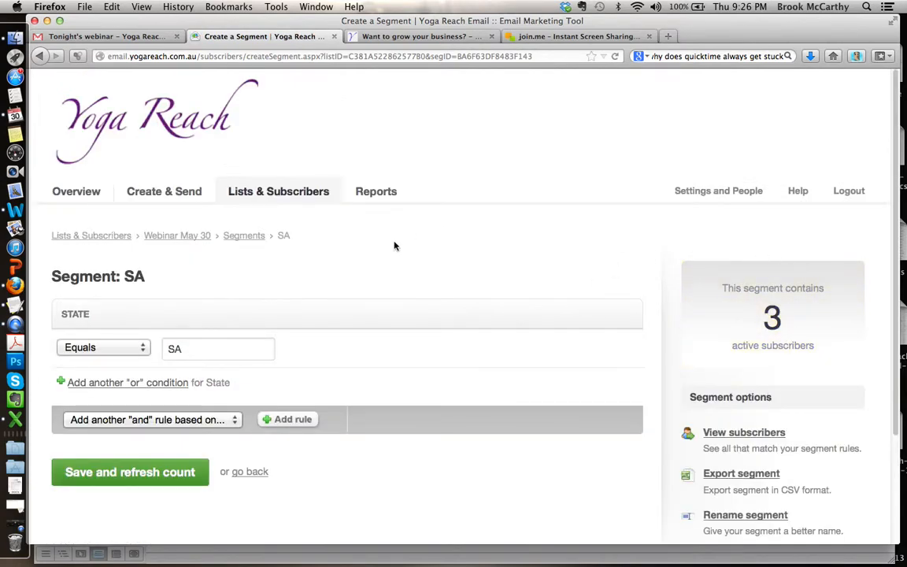
# Step: Go back through the Webinar May 30 list to its segments and start building a new segment named VIC
pyautogui.click(191, 239)
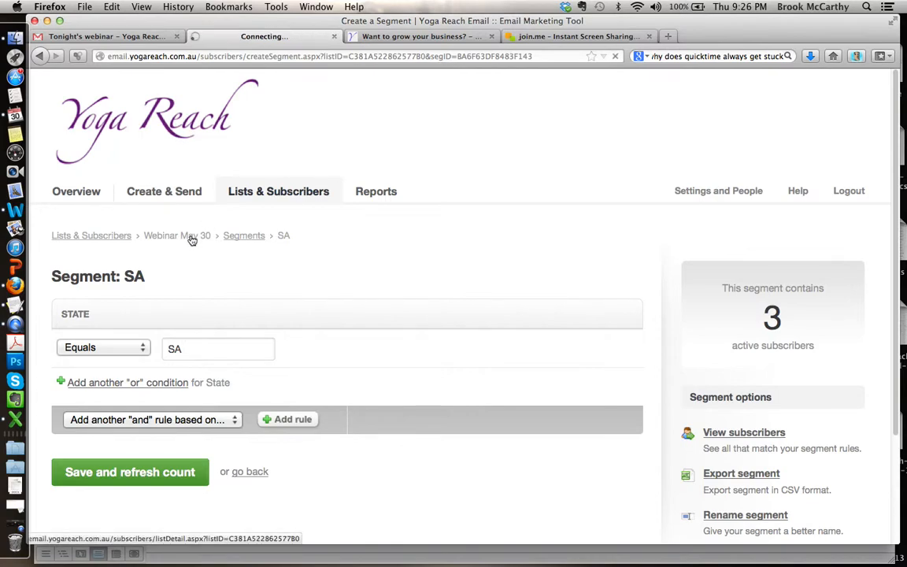
pyautogui.scroll(-3, 420, 211)
pyautogui.scroll(-3, 421, 210)
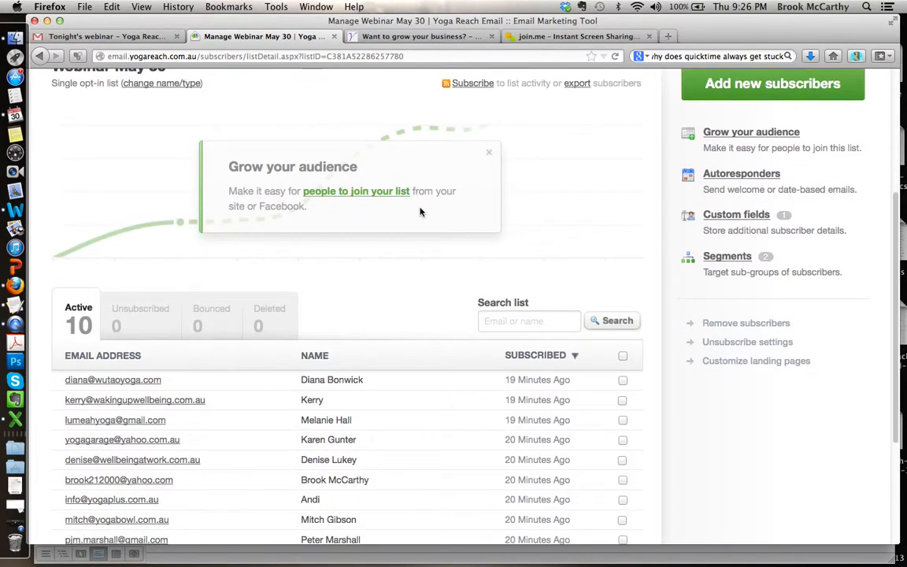
pyautogui.scroll(5, 421, 210)
pyautogui.click(724, 424)
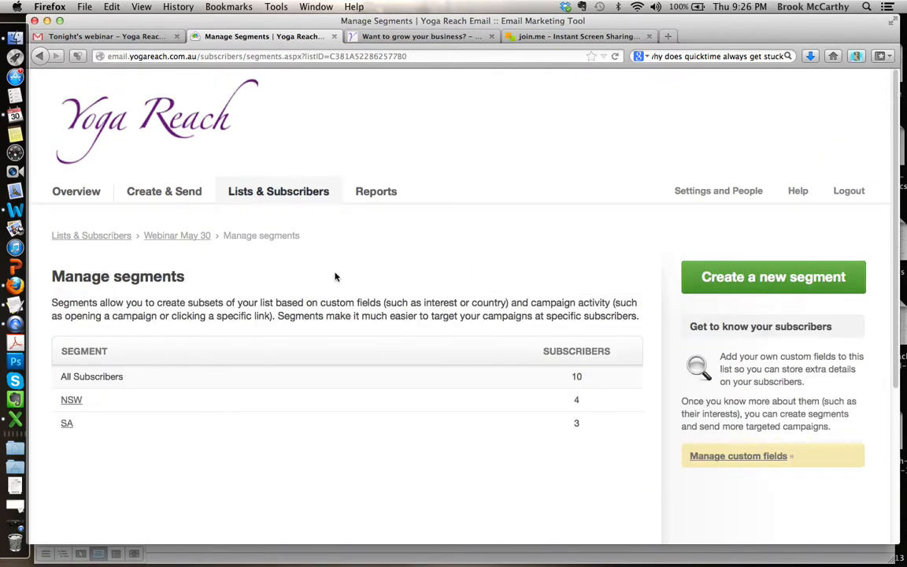
pyautogui.click(721, 280)
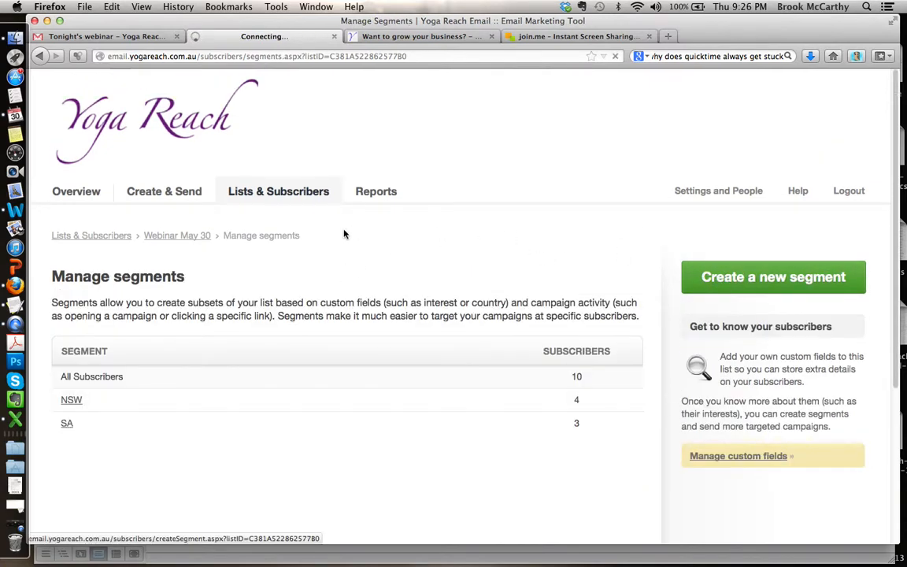
pyautogui.write('VIC')
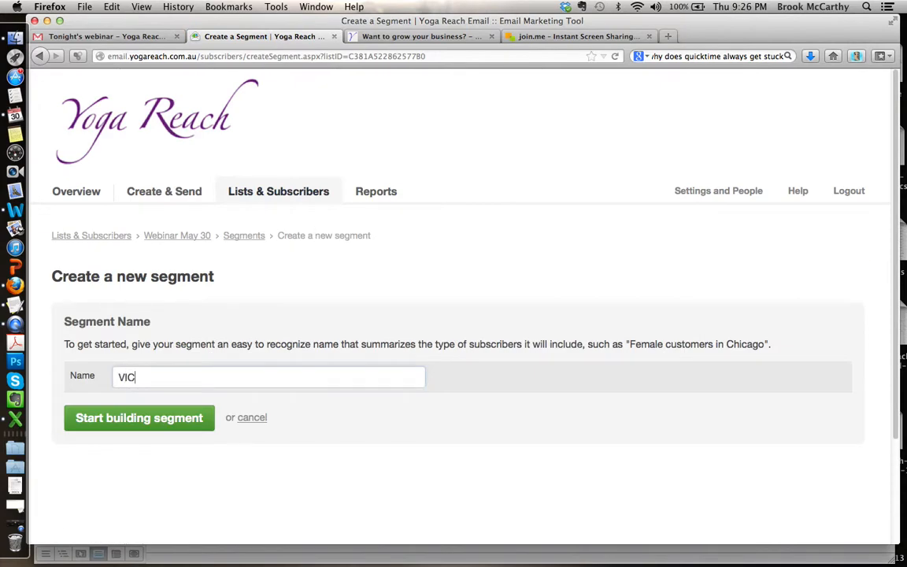
pyautogui.click(132, 422)
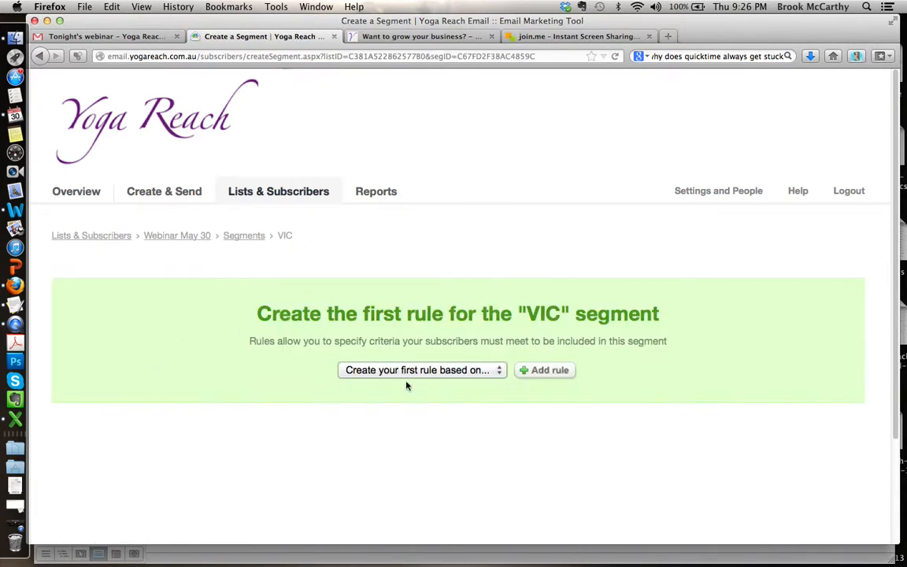
# Step: Define the VIC segment with a rule that State equals VIC, save it, and return to the list's segments overview
pyautogui.click(425, 370)
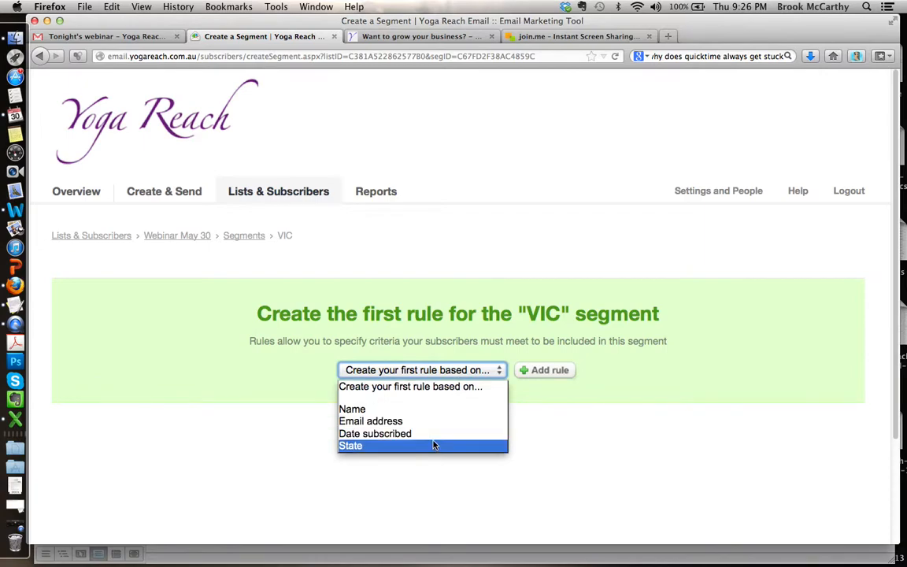
pyautogui.click(432, 444)
pyautogui.click(533, 370)
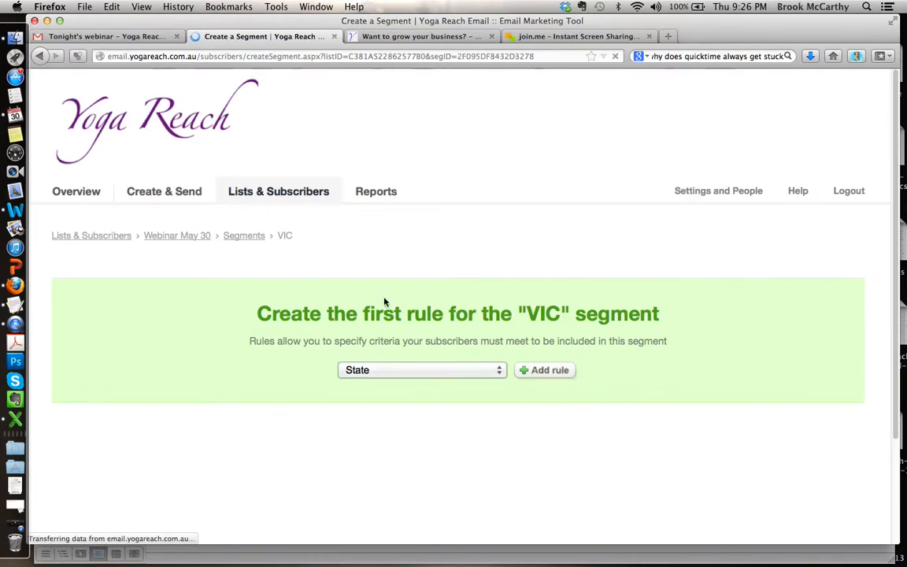
pyautogui.click(228, 348)
pyautogui.write('VIC')
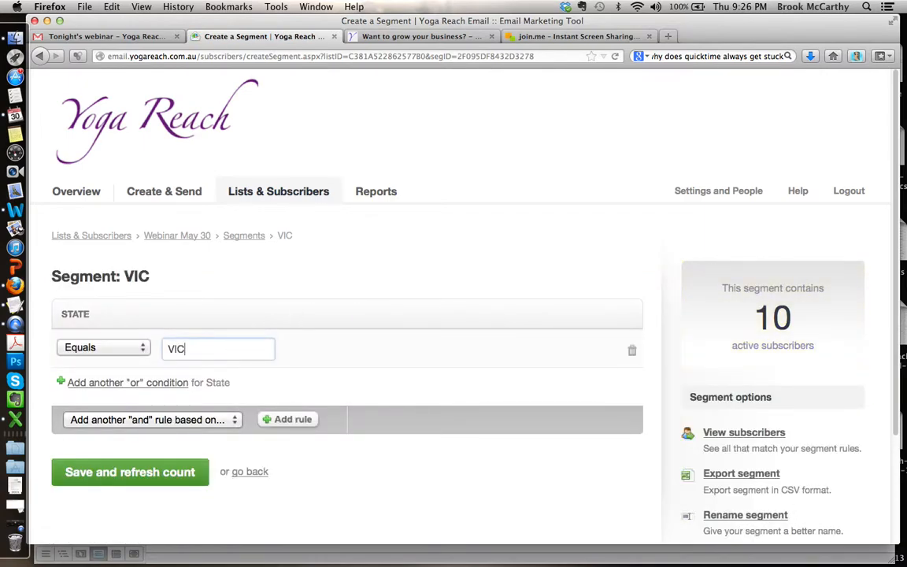
pyautogui.click(102, 473)
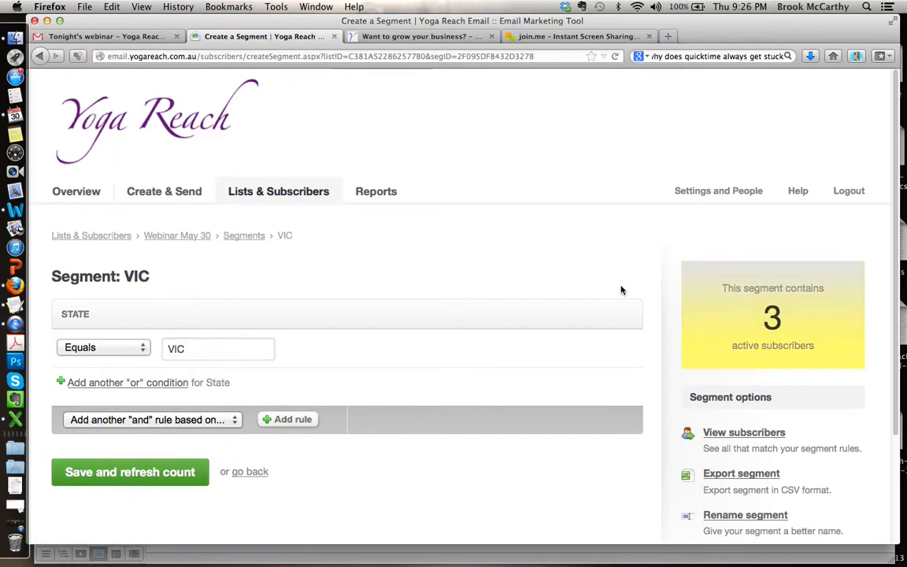
pyautogui.click(229, 236)
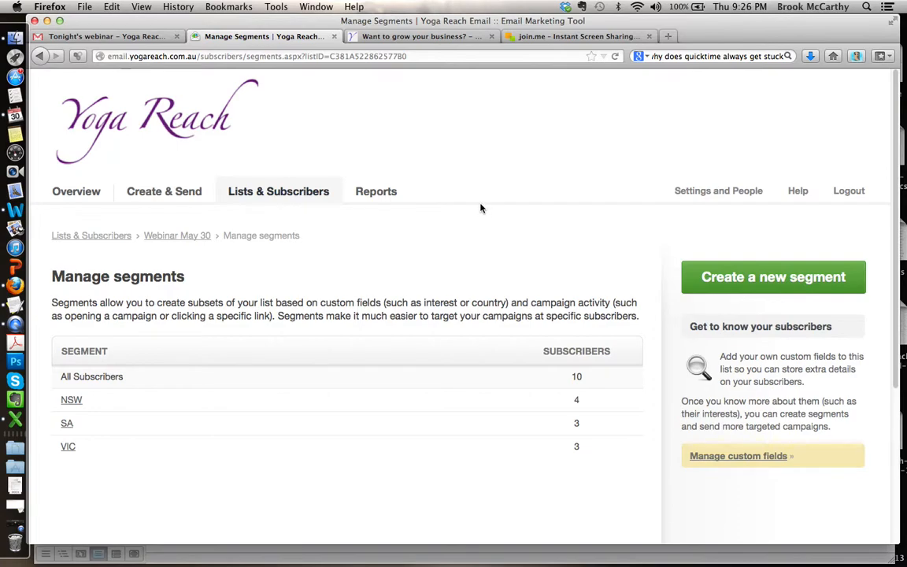
pyautogui.scroll(-4, 480, 206)
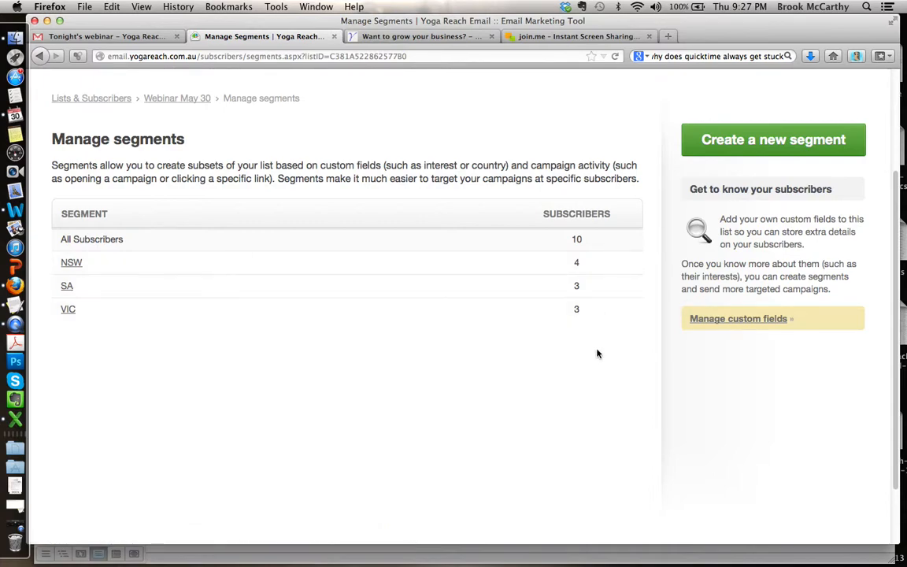
pyautogui.scroll(3, 597, 354)
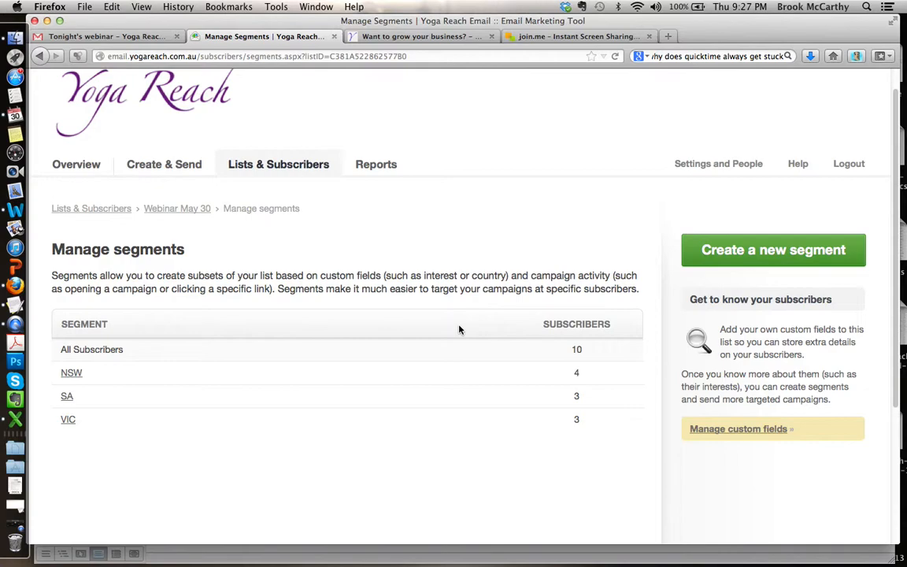
pyautogui.scroll(1, 395, 212)
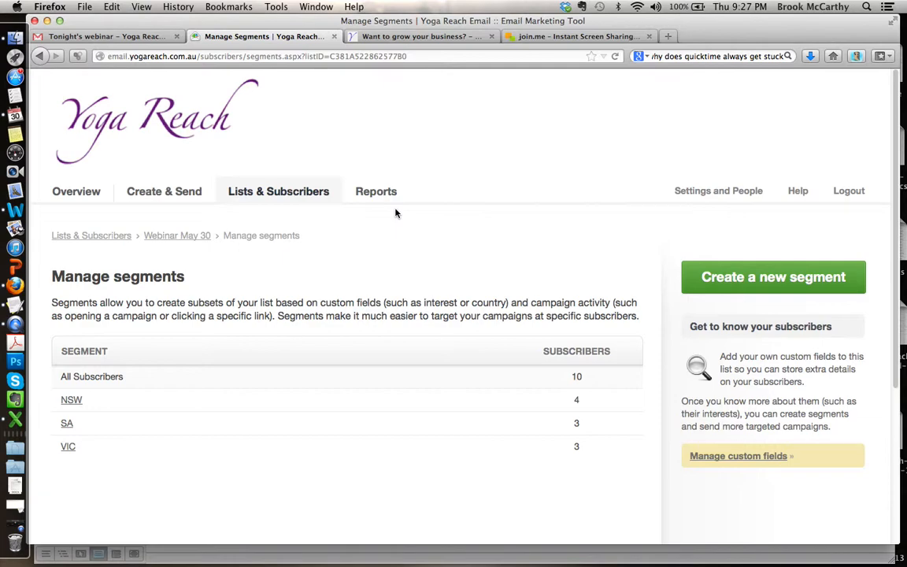
# Step: Open the Webinar demo campaign from the recent drafts on the account overview
pyautogui.click(163, 192)
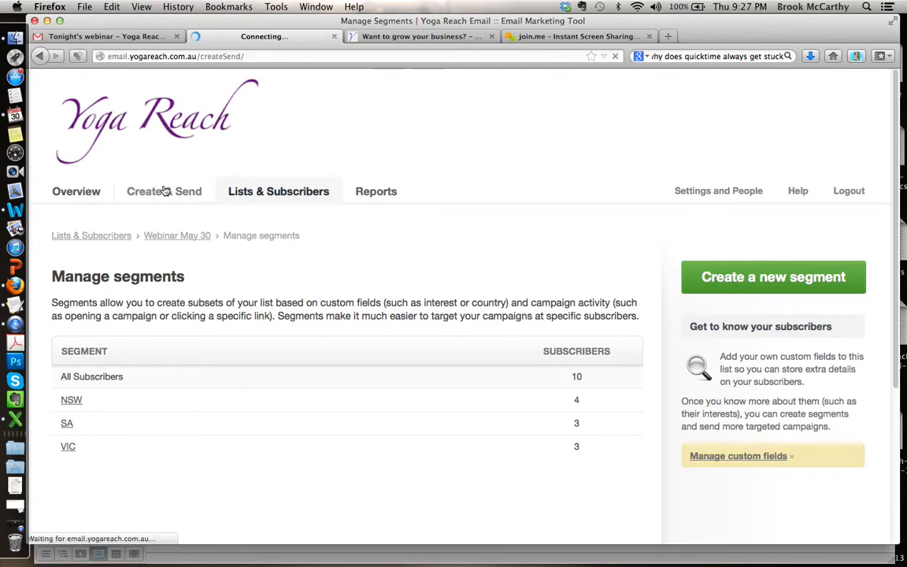
pyautogui.click(81, 196)
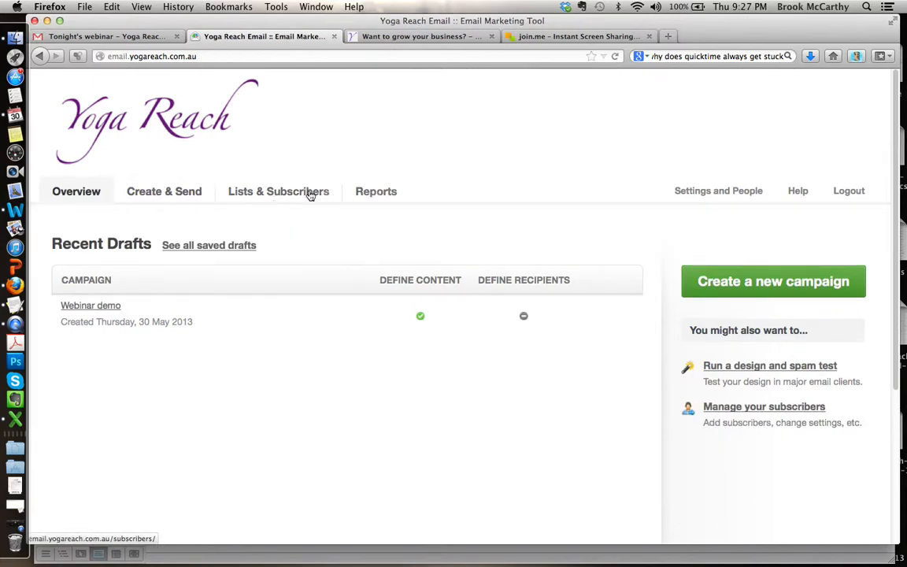
pyautogui.click(74, 196)
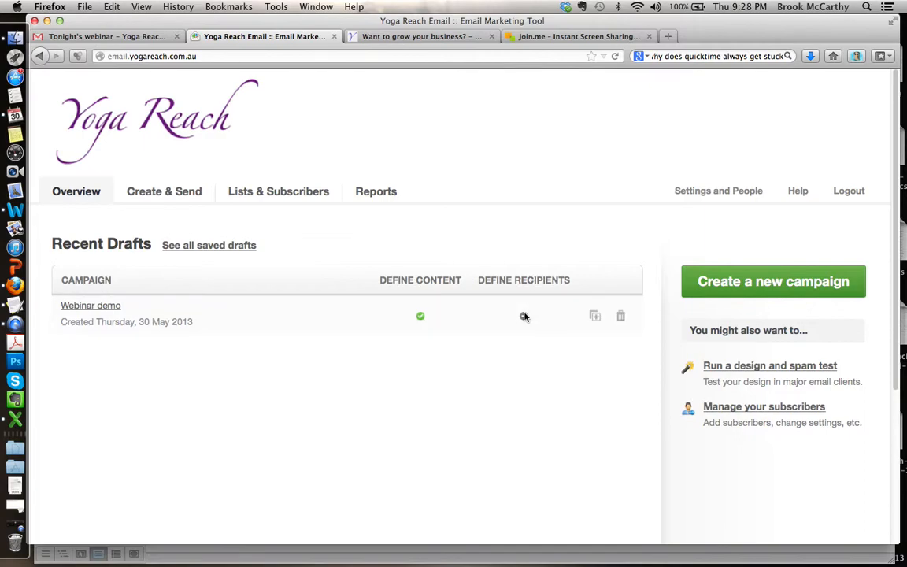
pyautogui.click(78, 308)
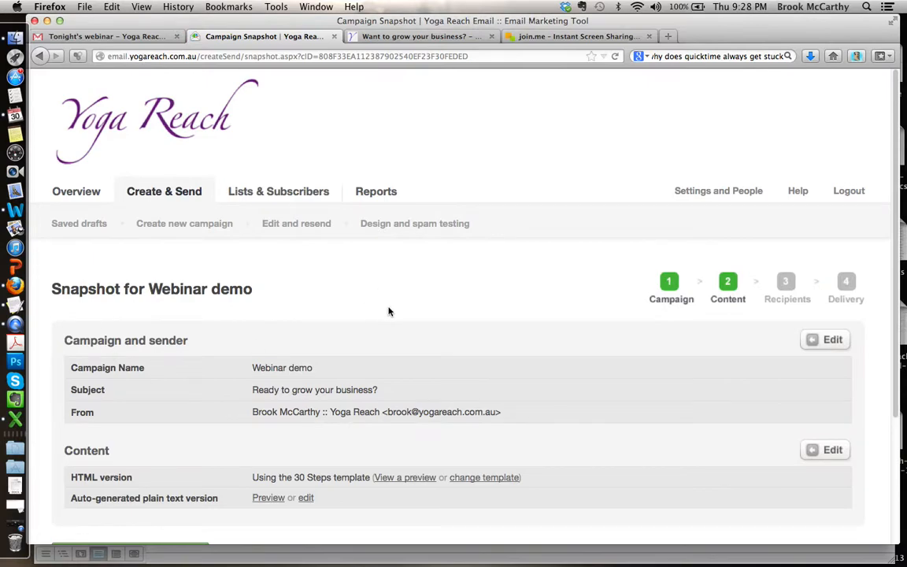
# Step: Check the subject and sender details in the Webinar demo snapshot and continue to defining the campaign's recipients
pyautogui.scroll(-3, 385, 310)
pyautogui.scroll(-1, 381, 311)
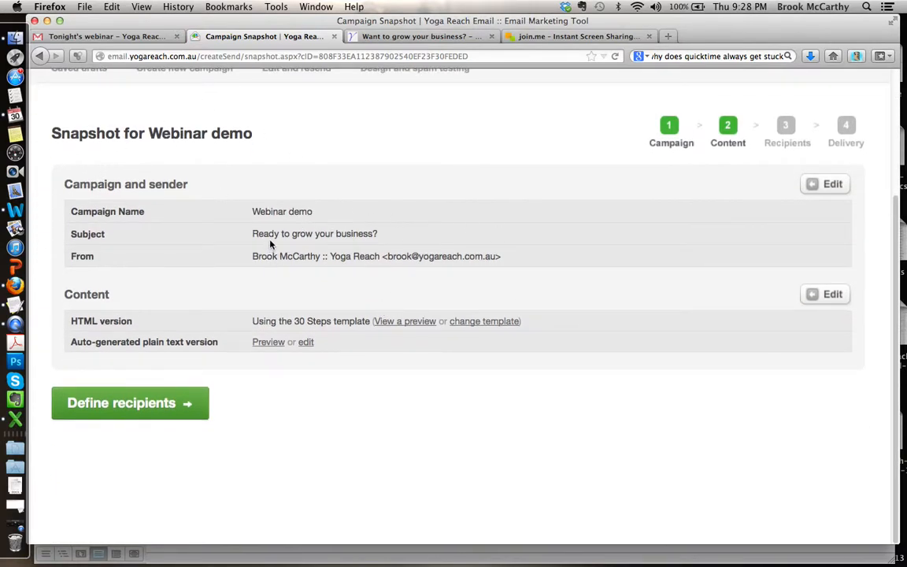
pyautogui.moveTo(273, 232); pyautogui.dragTo(408, 237)
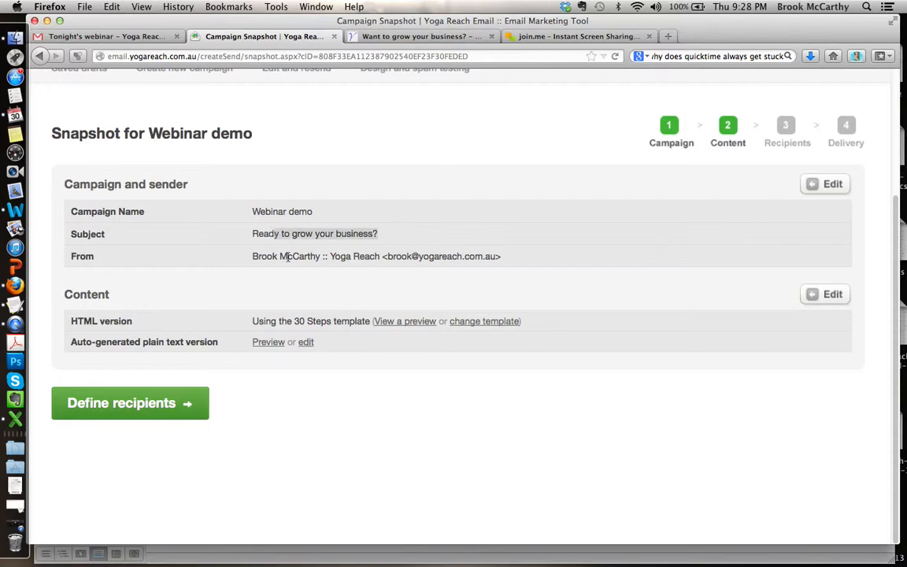
pyautogui.moveTo(255, 258); pyautogui.dragTo(484, 273)
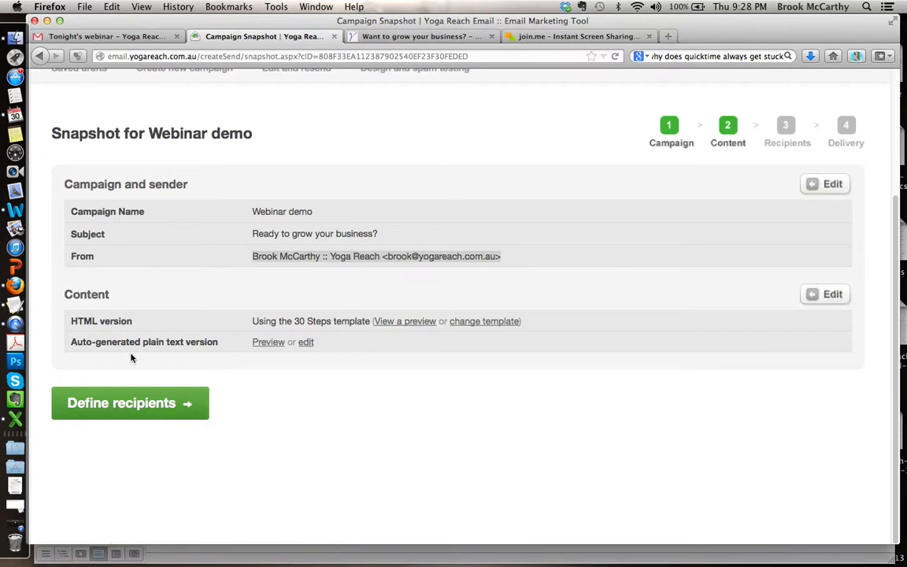
pyautogui.click(122, 417)
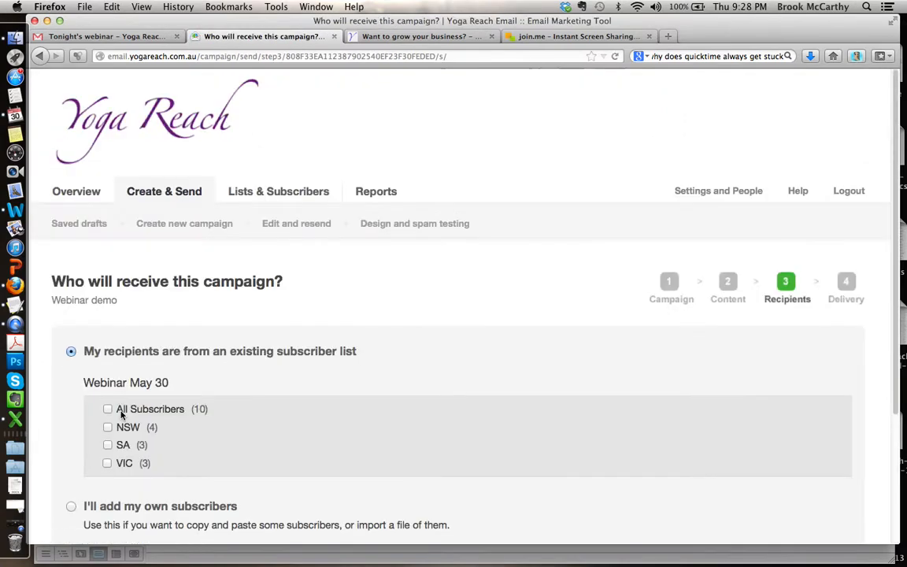
# Step: Select the NSW and SA segments of the Webinar May 30 list as campaign recipients and proceed to the snapshot
pyautogui.scroll(-4, 446, 342)
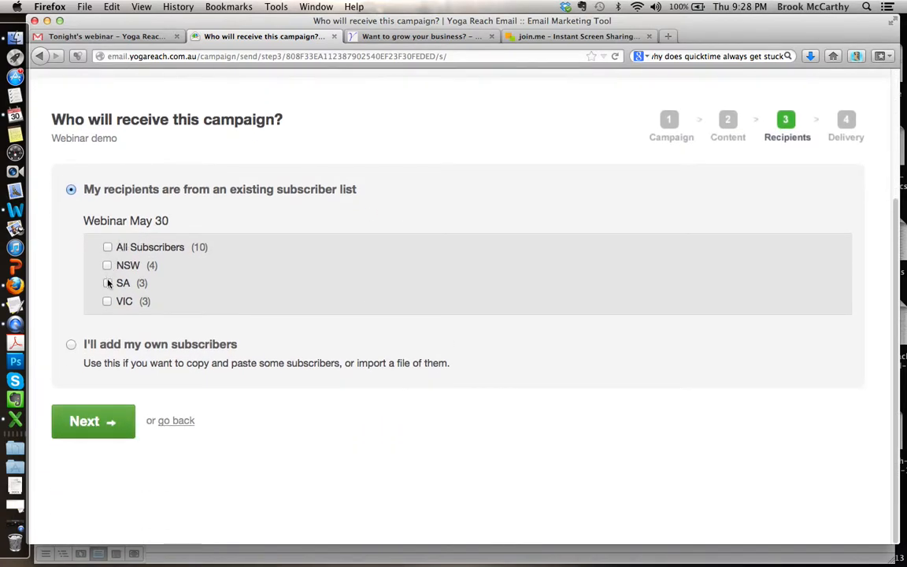
pyautogui.moveTo(84, 223); pyautogui.dragTo(166, 224)
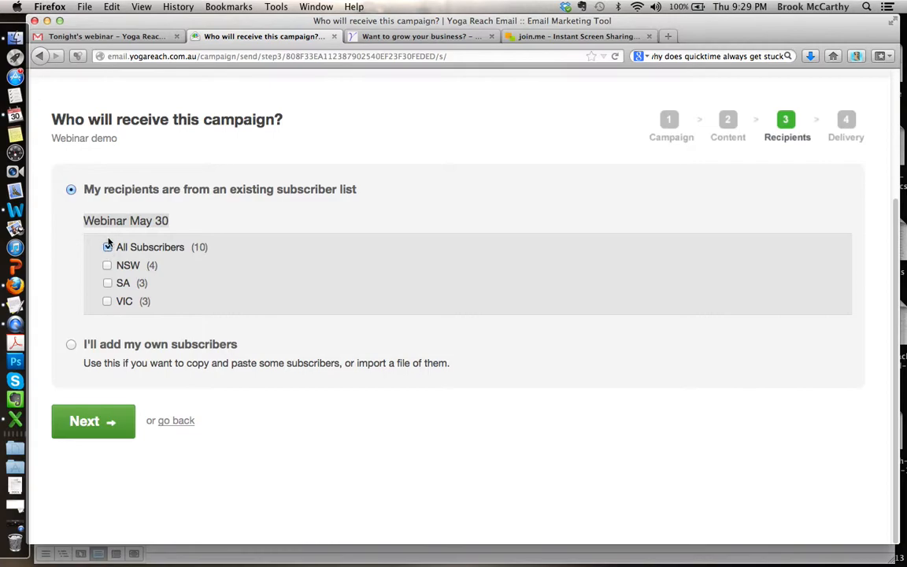
pyautogui.click(84, 221)
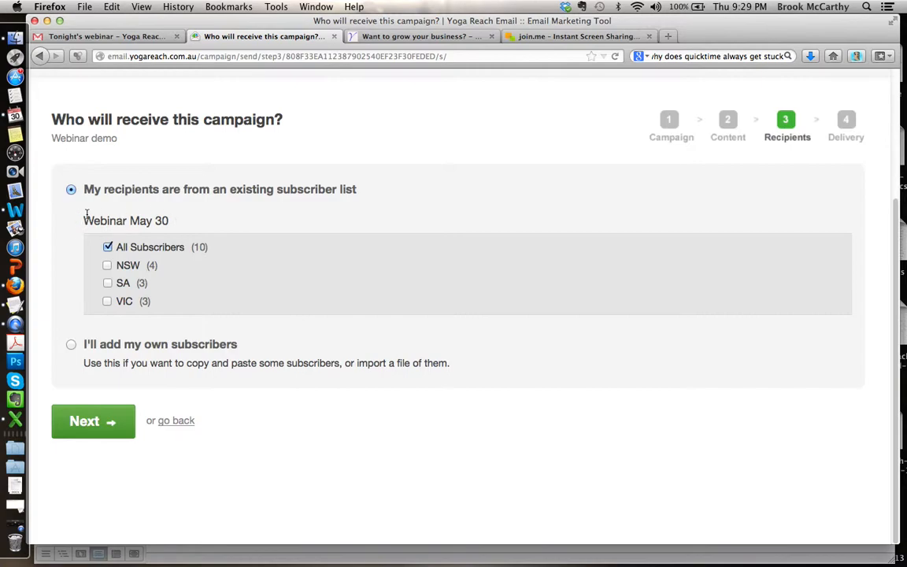
pyautogui.click(108, 266)
pyautogui.click(107, 283)
pyautogui.click(102, 424)
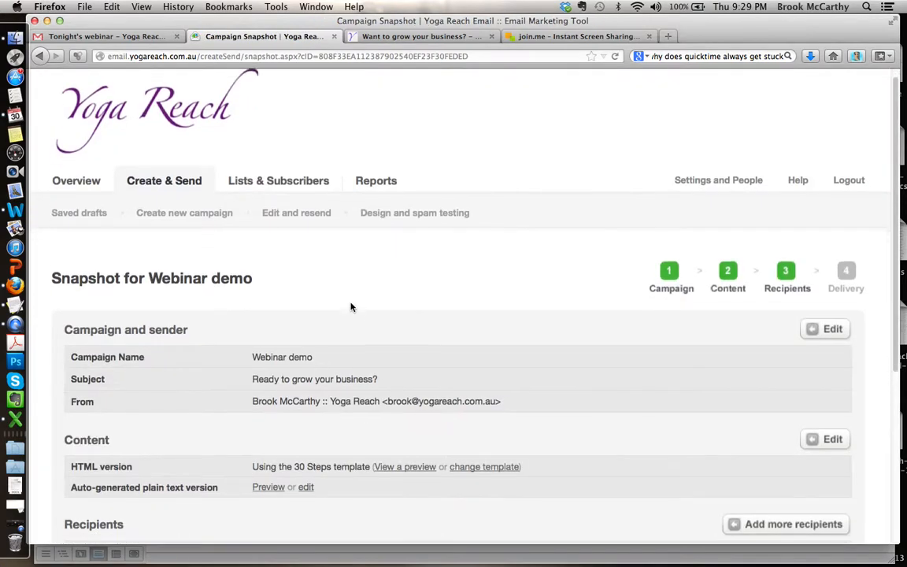
# Step: Review the sender, content and recipient details in the Webinar demo campaign snapshot
pyautogui.scroll(-5, 351, 307)
pyautogui.scroll(-1, 346, 305)
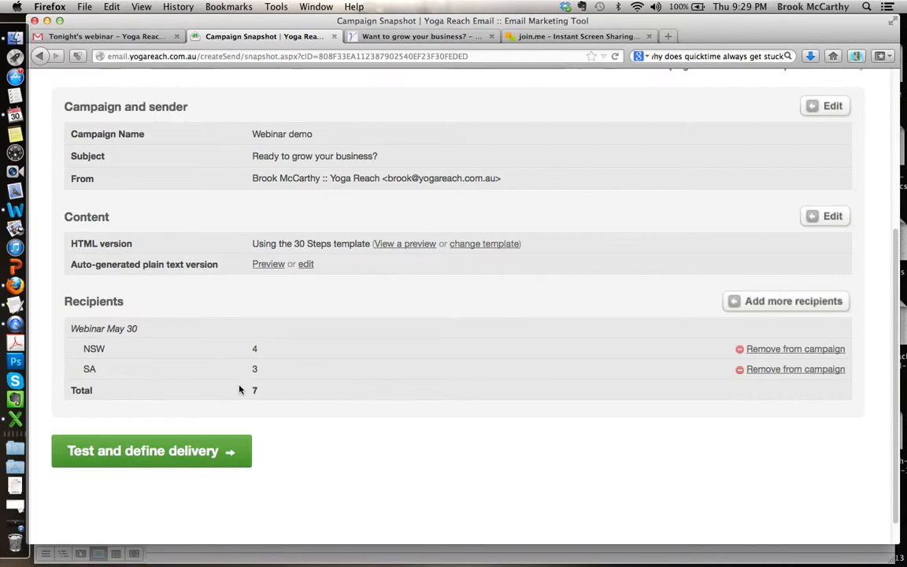
pyautogui.scroll(4, 429, 331)
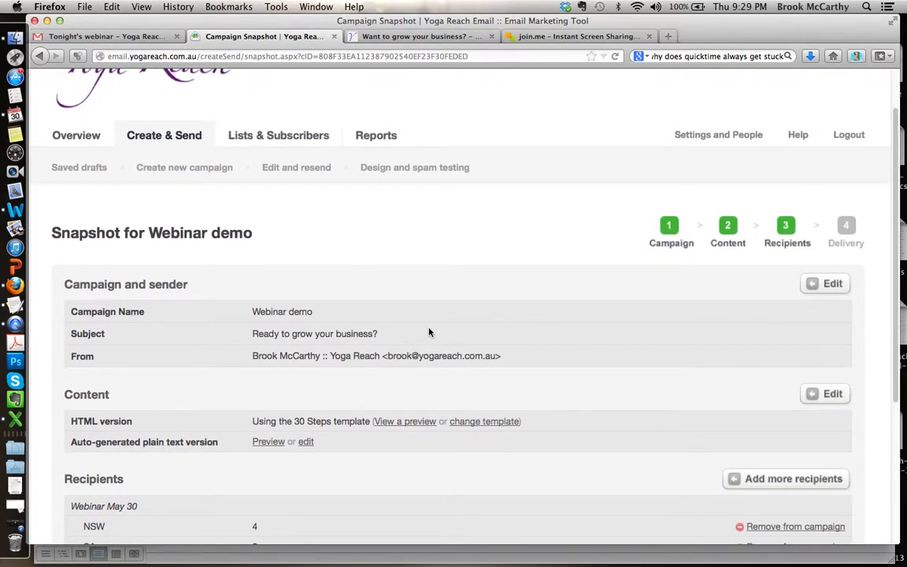
pyautogui.scroll(-5, 527, 285)
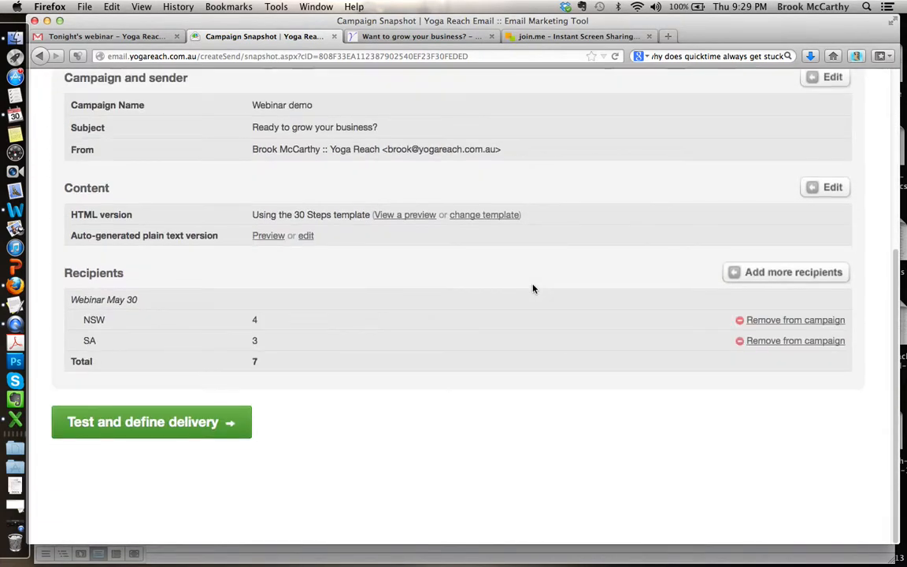
pyautogui.scroll(2, 532, 288)
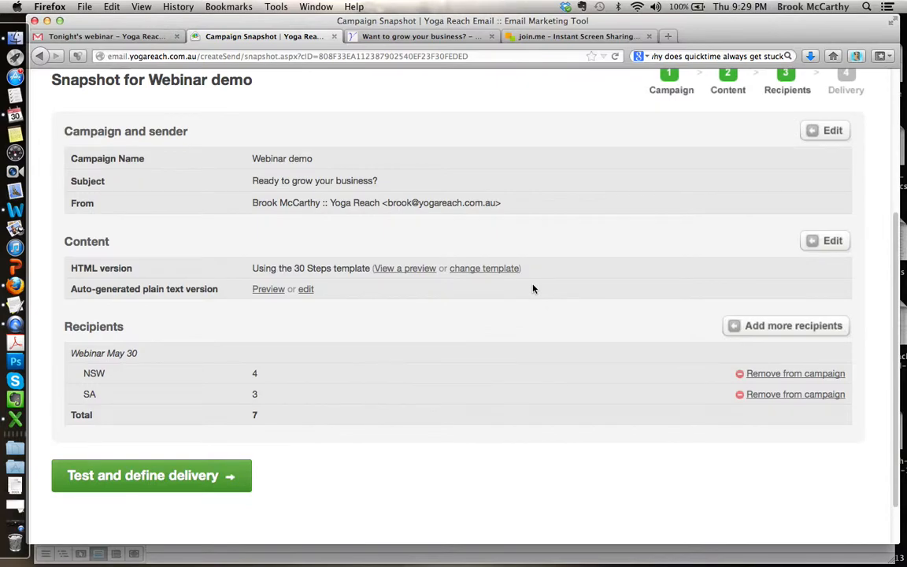
pyautogui.scroll(2, 532, 289)
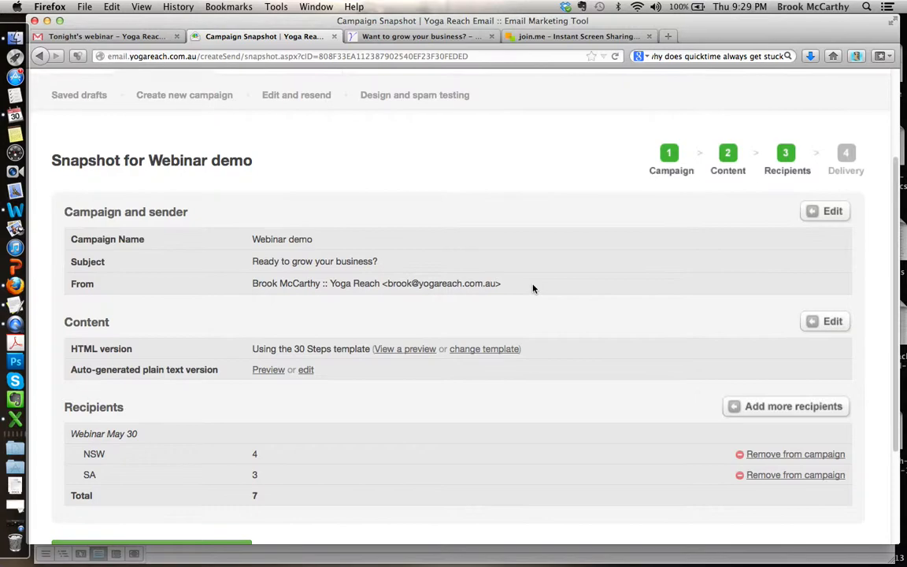
pyautogui.scroll(1, 532, 289)
pyautogui.scroll(2, 532, 289)
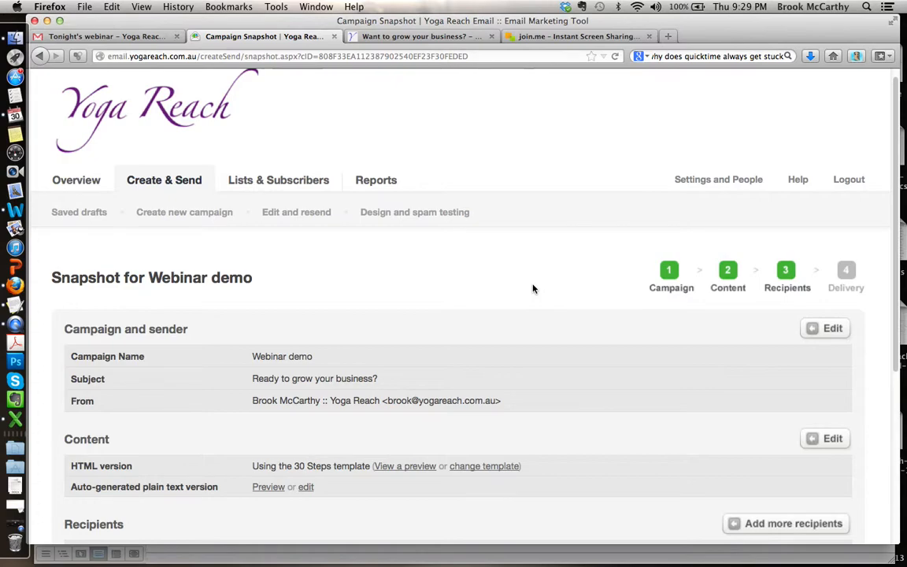
pyautogui.scroll(-5, 532, 289)
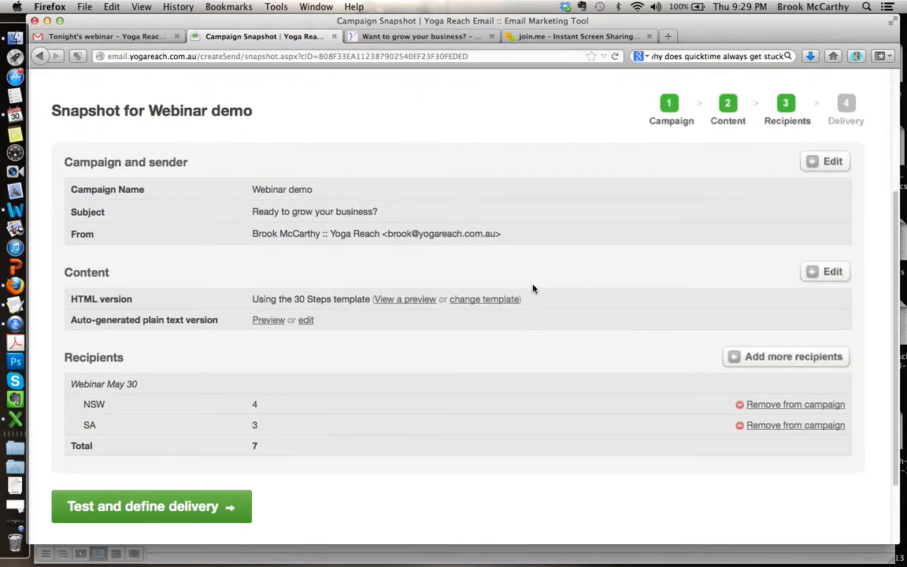
pyautogui.scroll(-3, 176, 453)
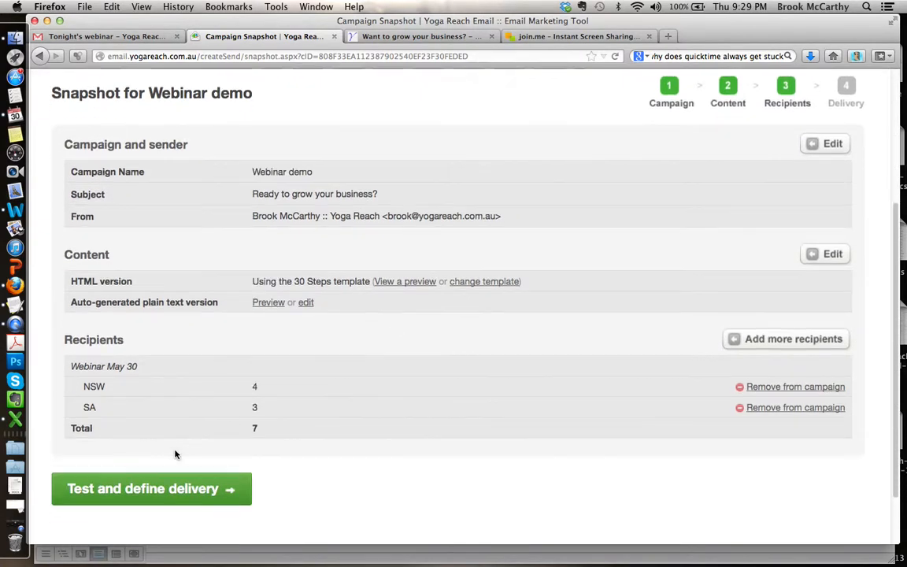
# Step: Continue to testing and delivery, and send a test of the campaign to the sender's own e-mail address
pyautogui.click(146, 422)
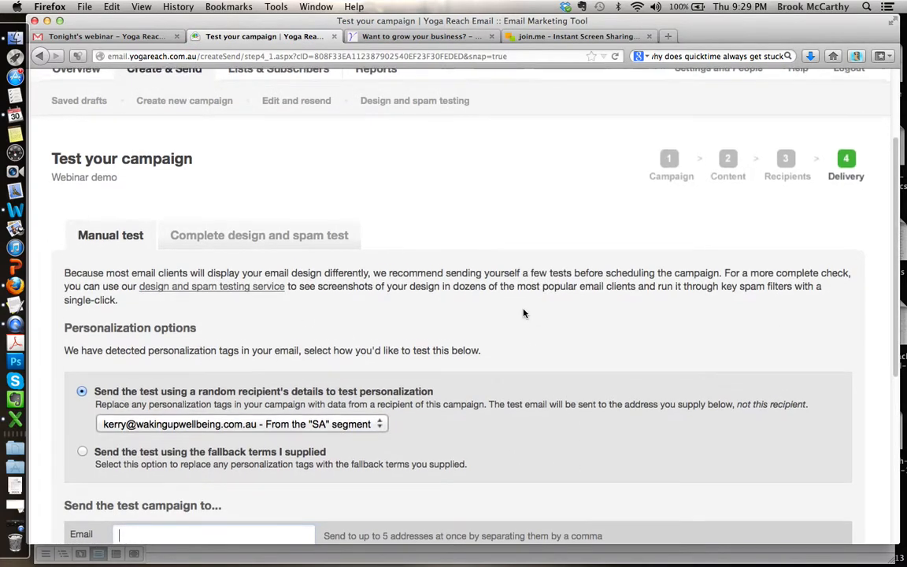
pyautogui.scroll(-5, 524, 314)
pyautogui.scroll(-4, 523, 313)
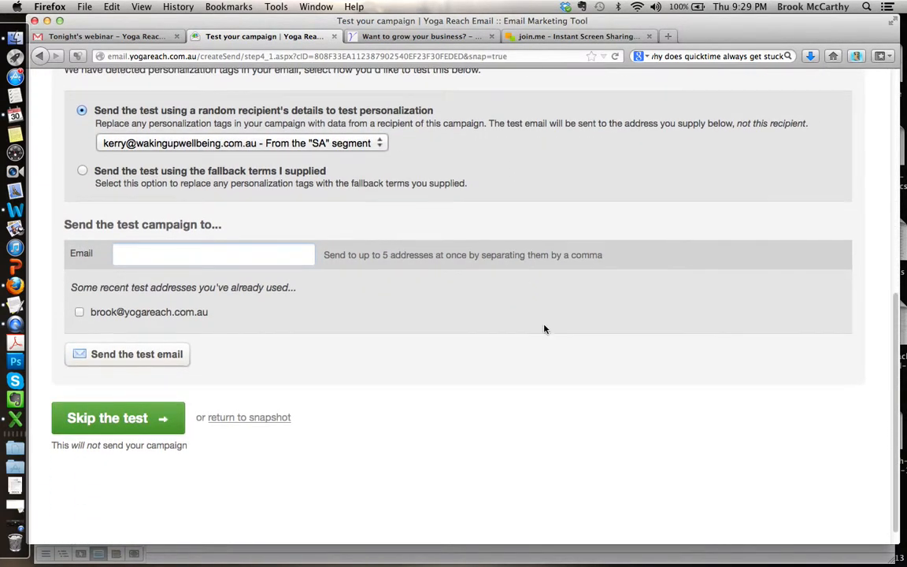
pyautogui.scroll(3, 543, 326)
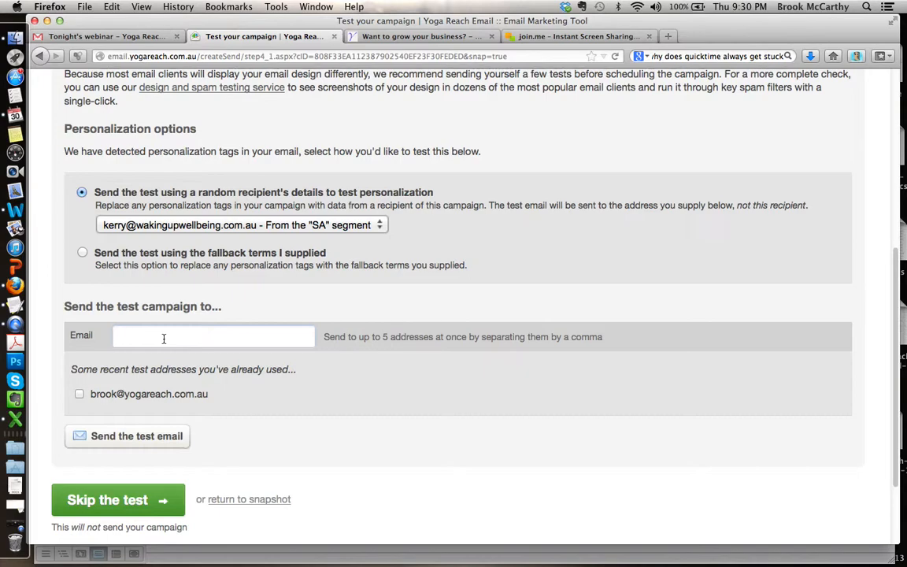
pyautogui.click(164, 339)
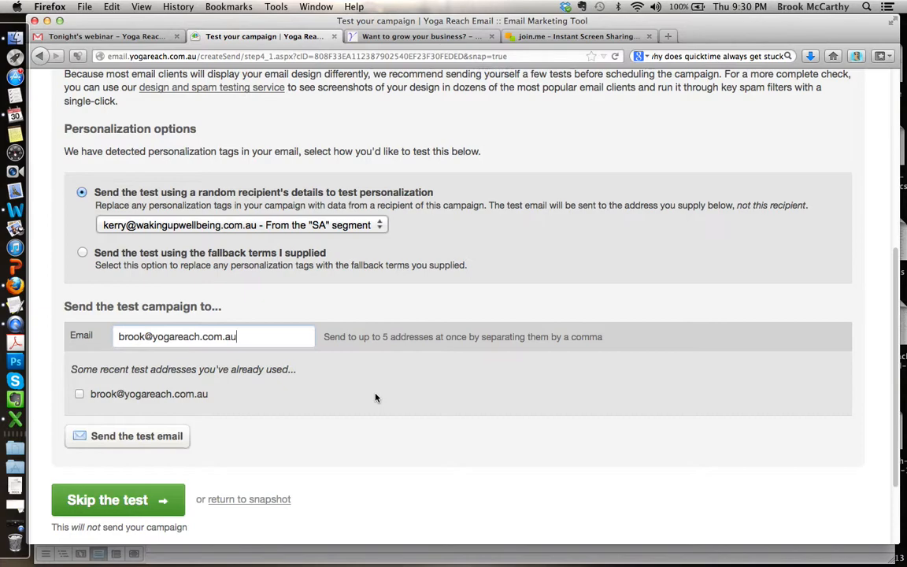
pyautogui.click(126, 439)
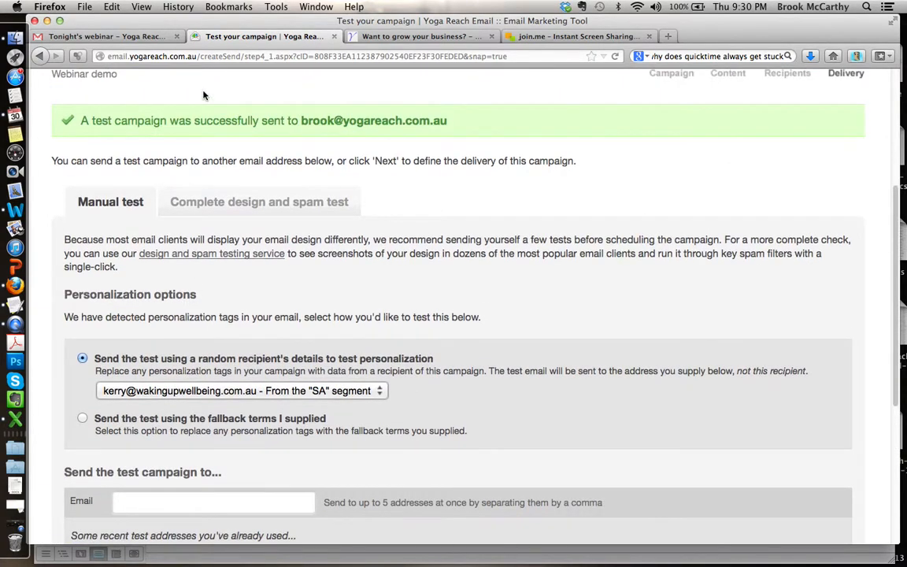
# Step: Switch to the Gmail inbox, open the "Ready to grow your business? - Preview" test email and display its images
pyautogui.click(113, 37)
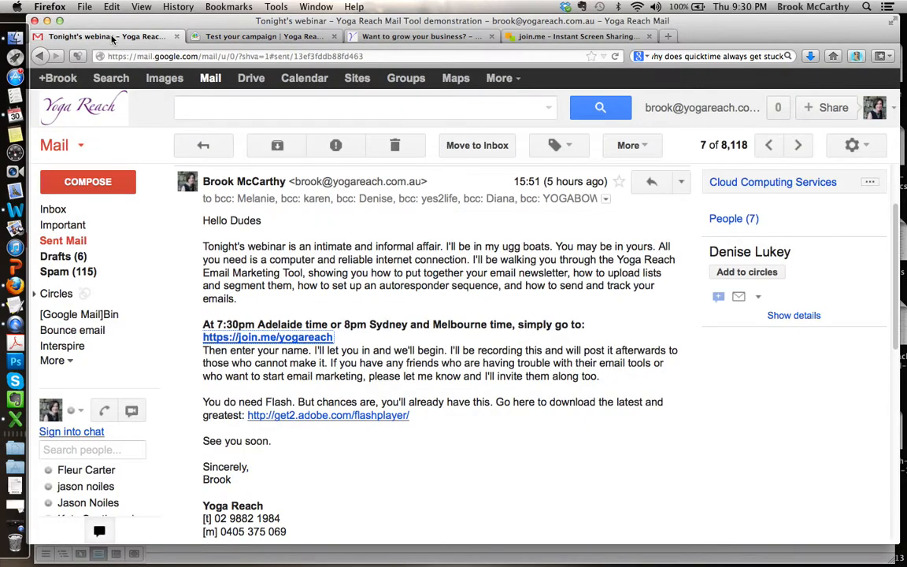
pyautogui.click(61, 210)
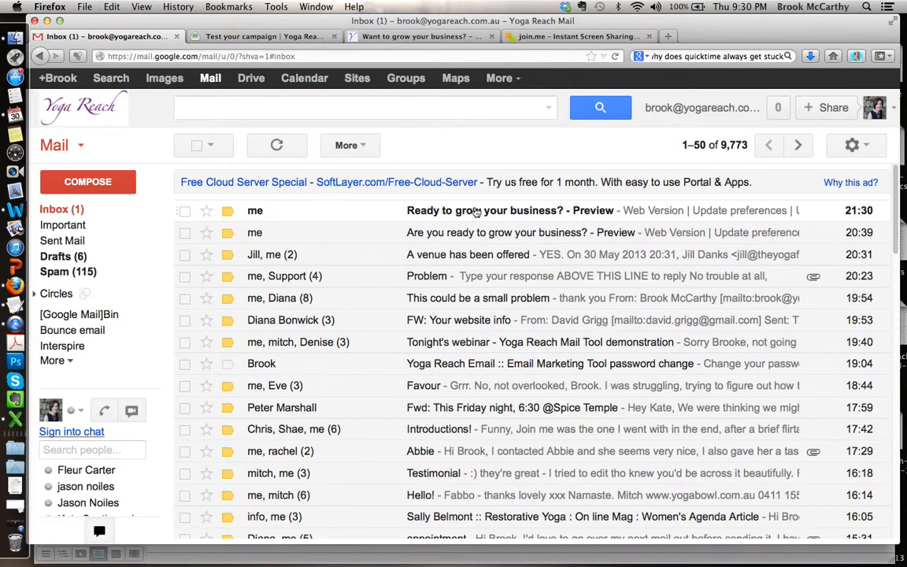
pyautogui.click(474, 211)
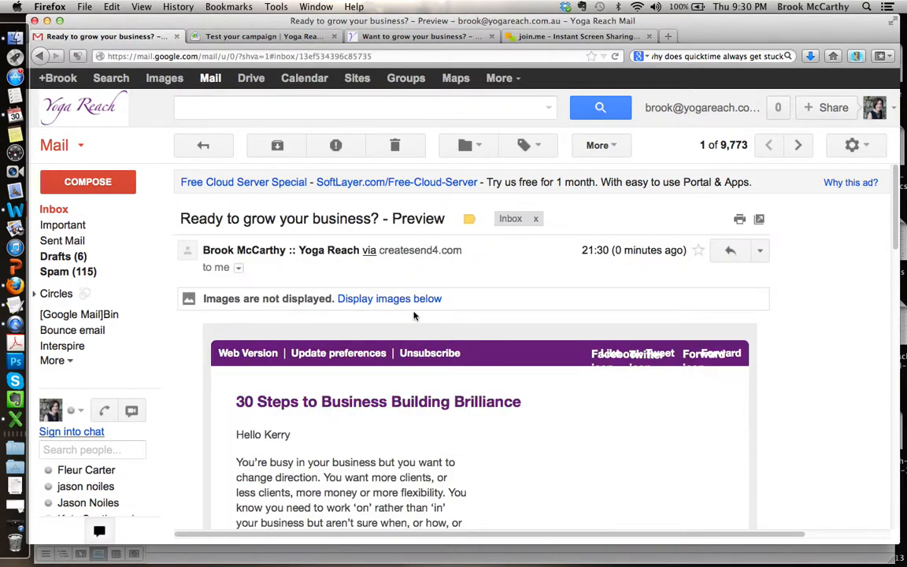
pyautogui.click(407, 300)
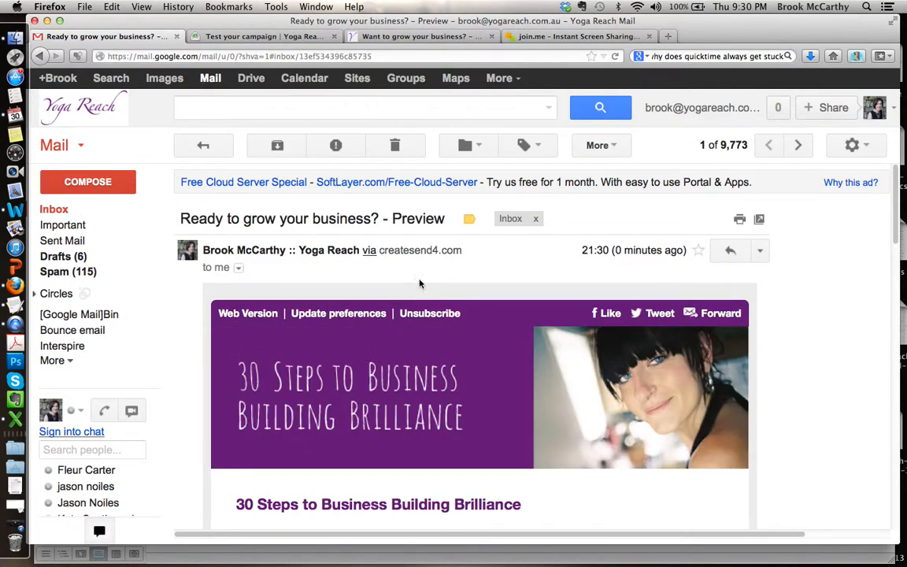
# Step: Look through the test email to check its personalized greeting, text and images
pyautogui.scroll(-3, 831, 337)
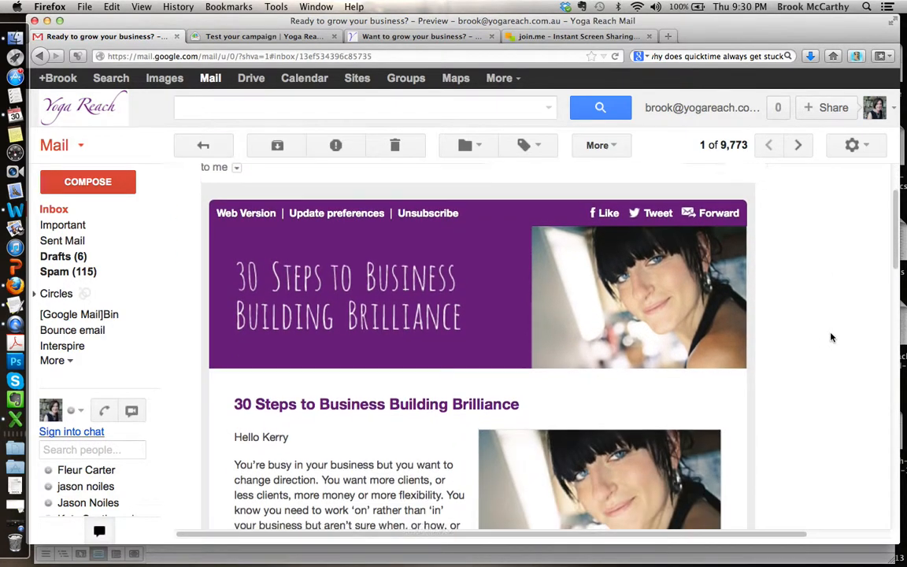
pyautogui.scroll(-3, 830, 336)
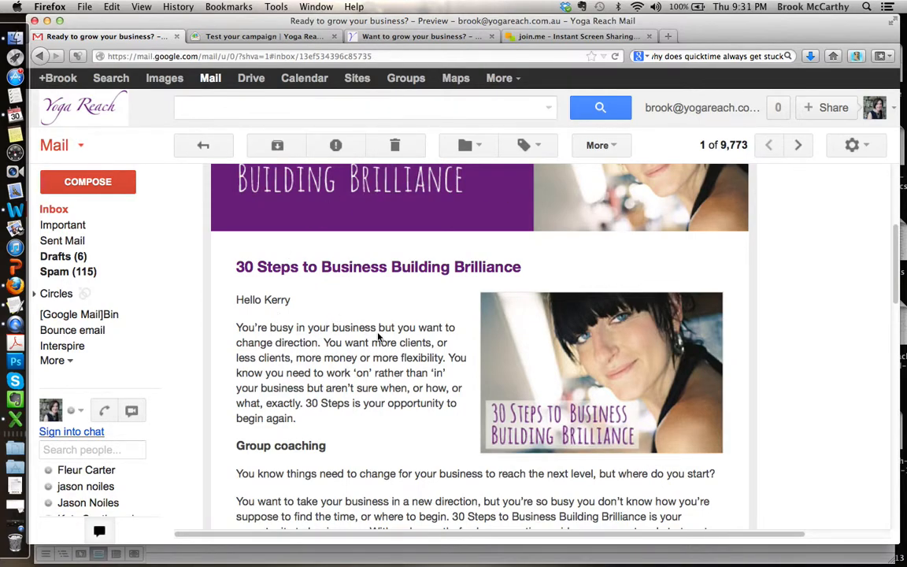
pyautogui.scroll(-10, 810, 285)
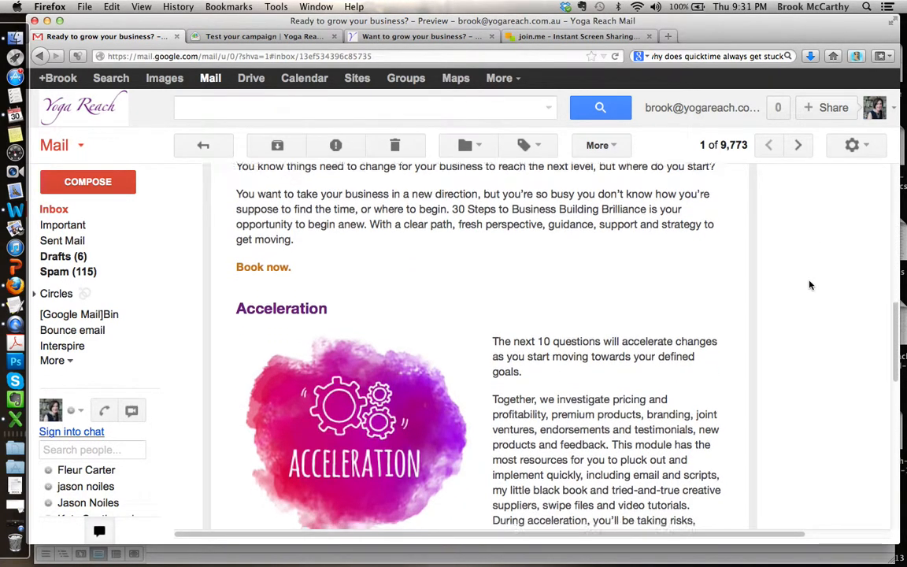
pyautogui.scroll(-3, 810, 285)
pyautogui.scroll(12, 810, 285)
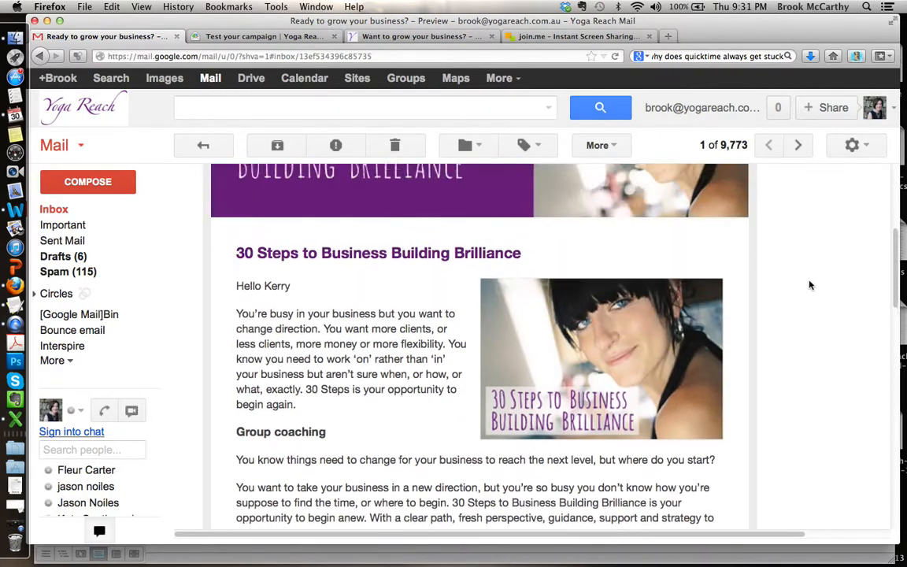
pyautogui.scroll(5, 810, 285)
pyautogui.scroll(-7, 809, 285)
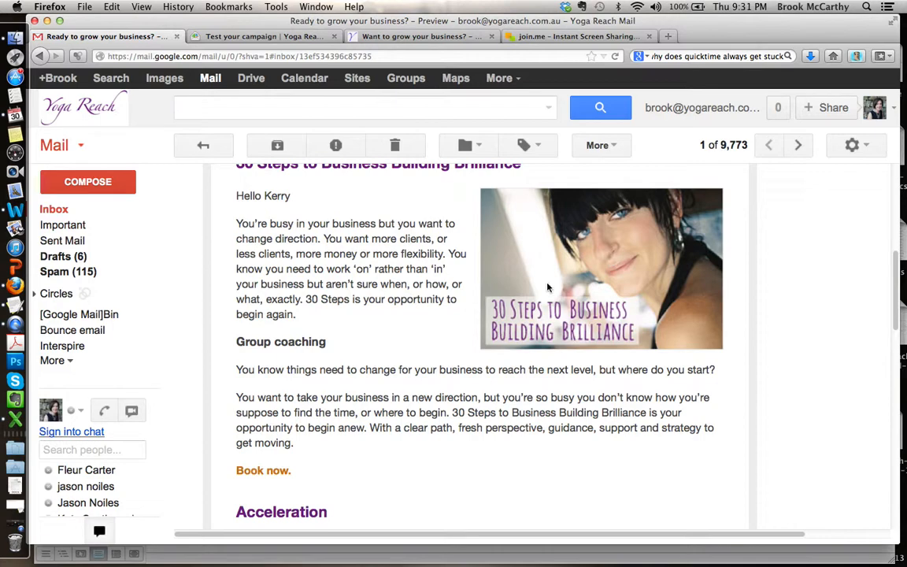
# Step: Test the email's Book now link and Acceleration image link, returning to the message after each
pyautogui.click(262, 471)
pyautogui.click(124, 35)
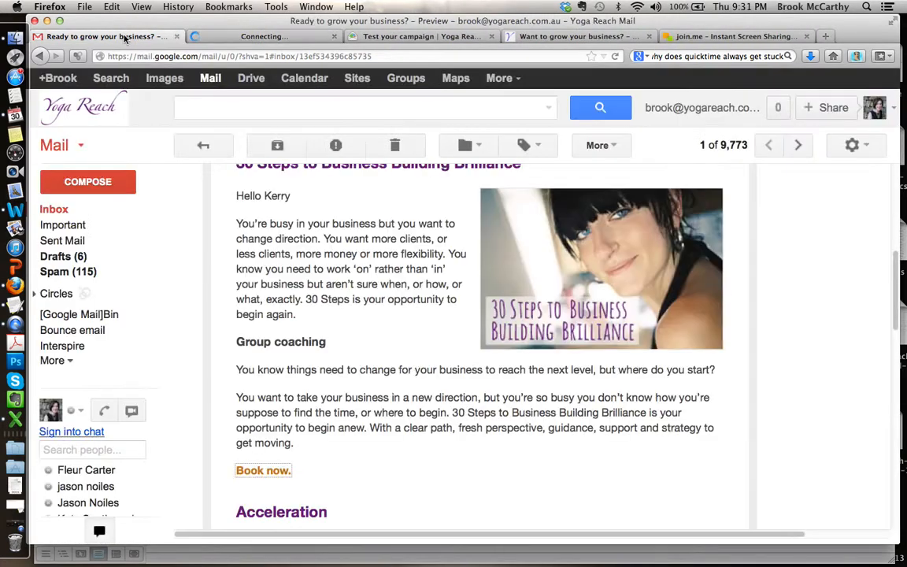
pyautogui.scroll(-3, 350, 283)
pyautogui.scroll(-5, 351, 279)
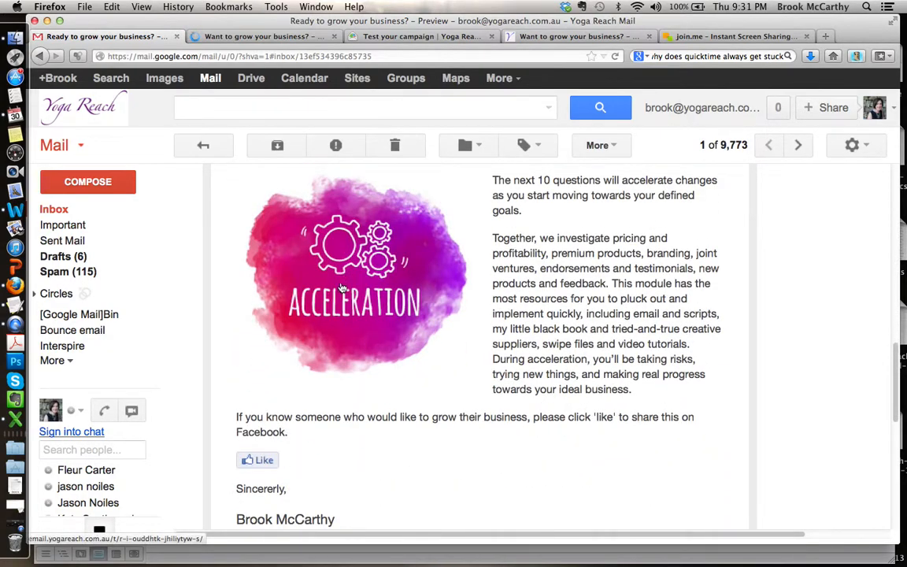
pyautogui.hotkey('ctrl', 'Tab')
pyautogui.click(99, 36)
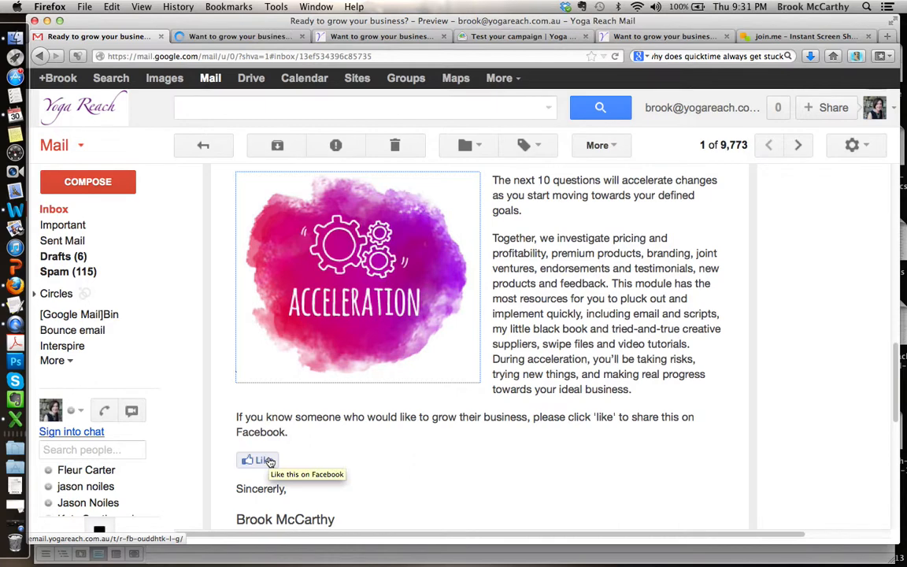
# Step: Recheck the test email's content and view the web pages opened from its links
pyautogui.click(656, 277)
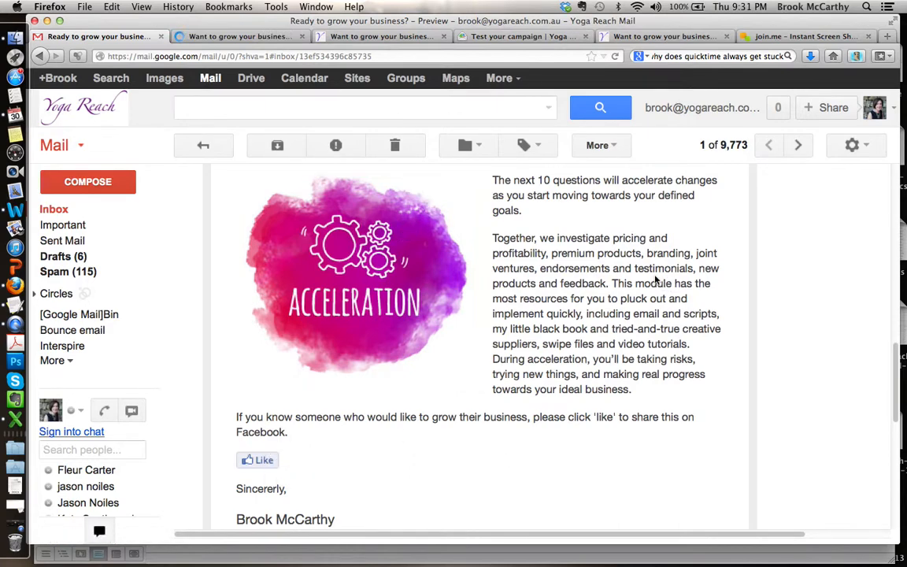
pyautogui.scroll(8, 570, 309)
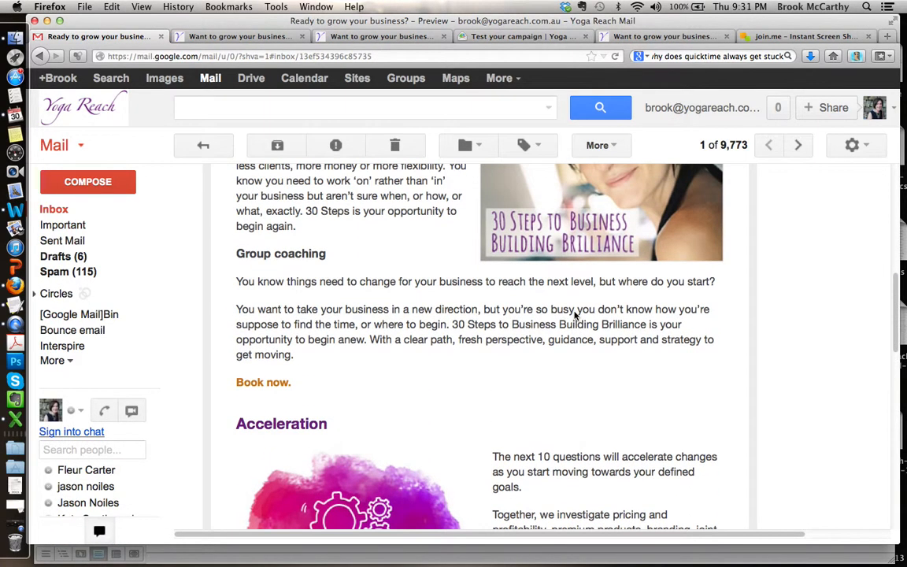
pyautogui.scroll(1, 582, 307)
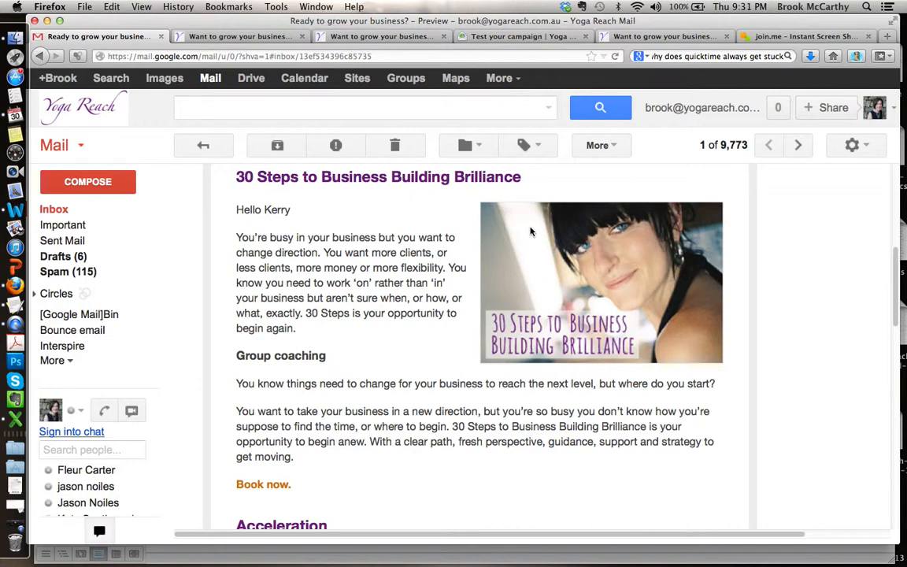
pyautogui.scroll(-10, 530, 231)
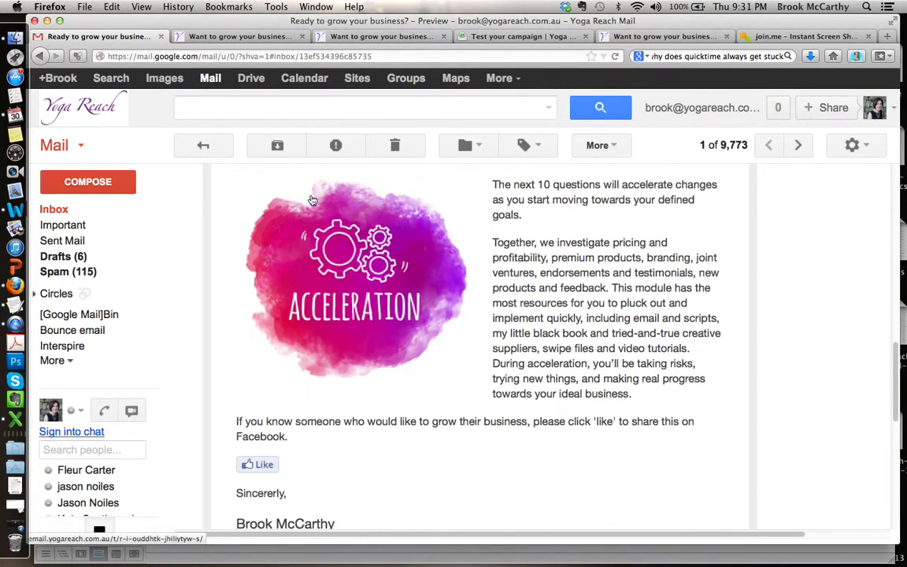
pyautogui.scroll(7, 281, 181)
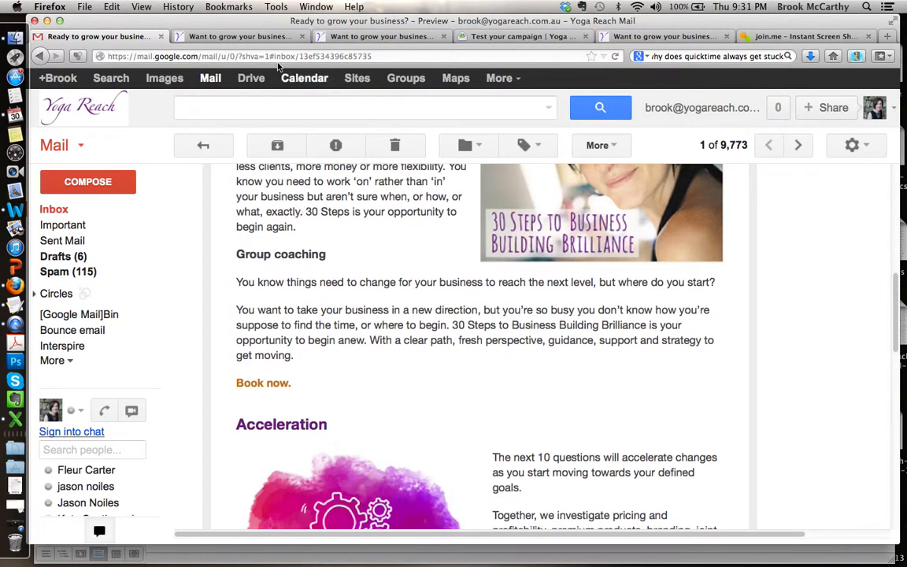
pyautogui.click(263, 36)
pyautogui.click(378, 38)
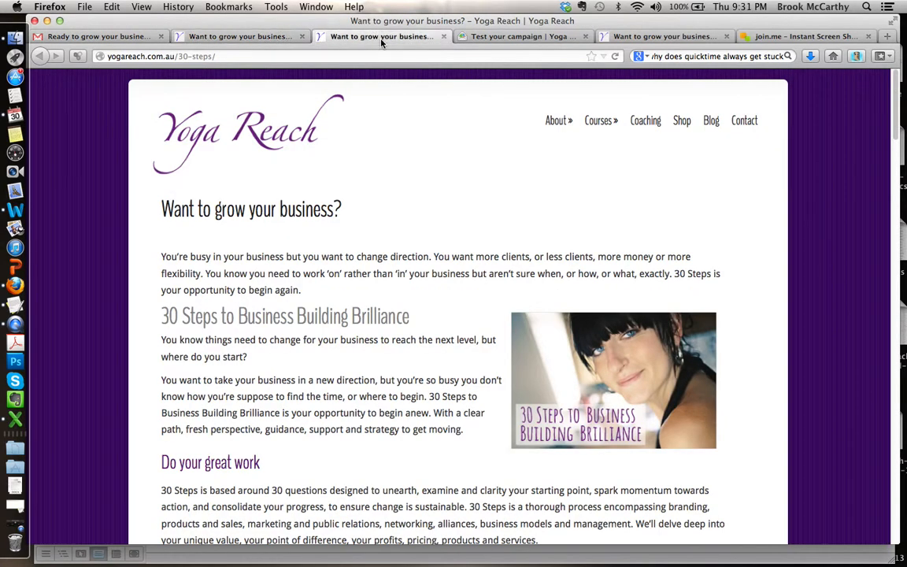
# Step: Return to the test email in Gmail and check its personalized first name in the greeting, body text and images
pyautogui.click(114, 36)
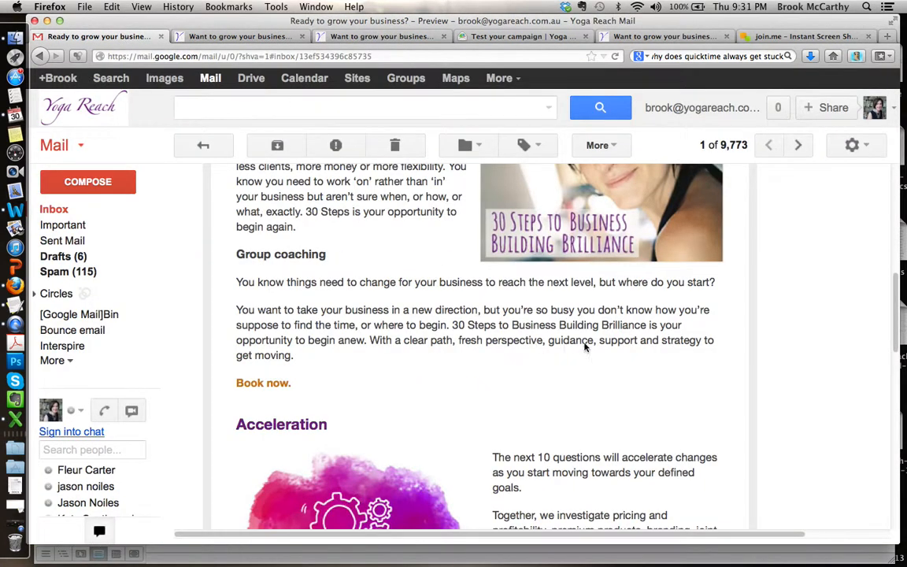
pyautogui.scroll(4, 584, 347)
pyautogui.scroll(-6, 584, 346)
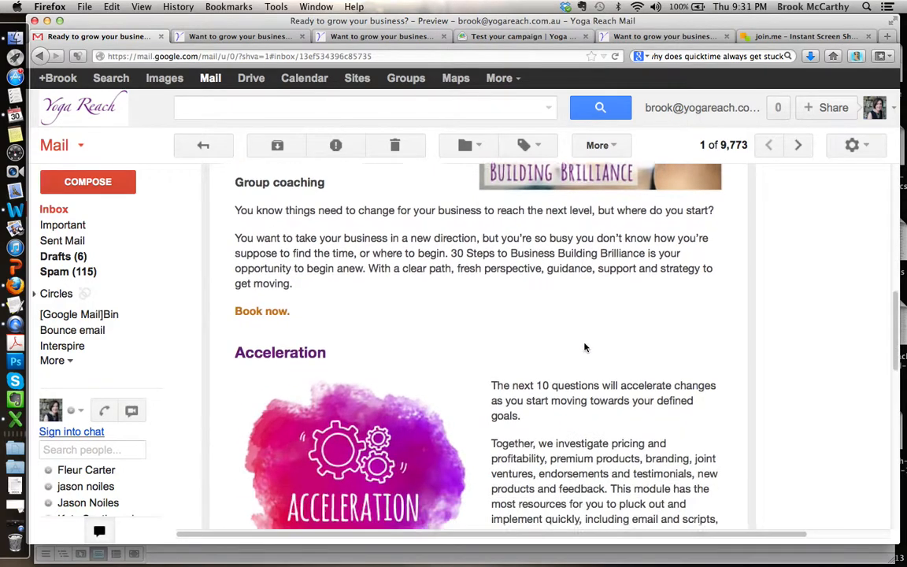
pyautogui.scroll(-2, 584, 346)
pyautogui.scroll(5, 584, 346)
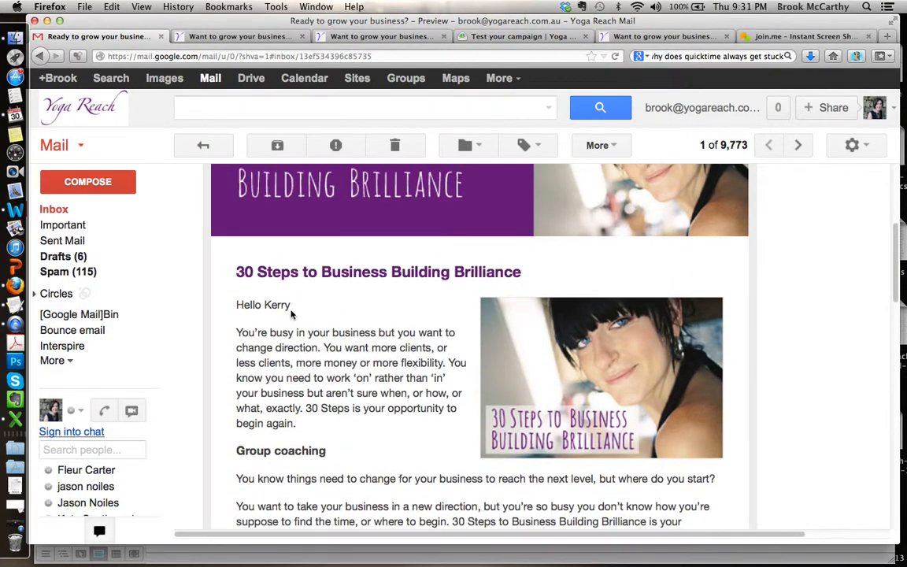
pyautogui.moveTo(292, 309); pyautogui.dragTo(266, 308)
pyautogui.scroll(-1, 366, 371)
pyautogui.scroll(-10, 367, 371)
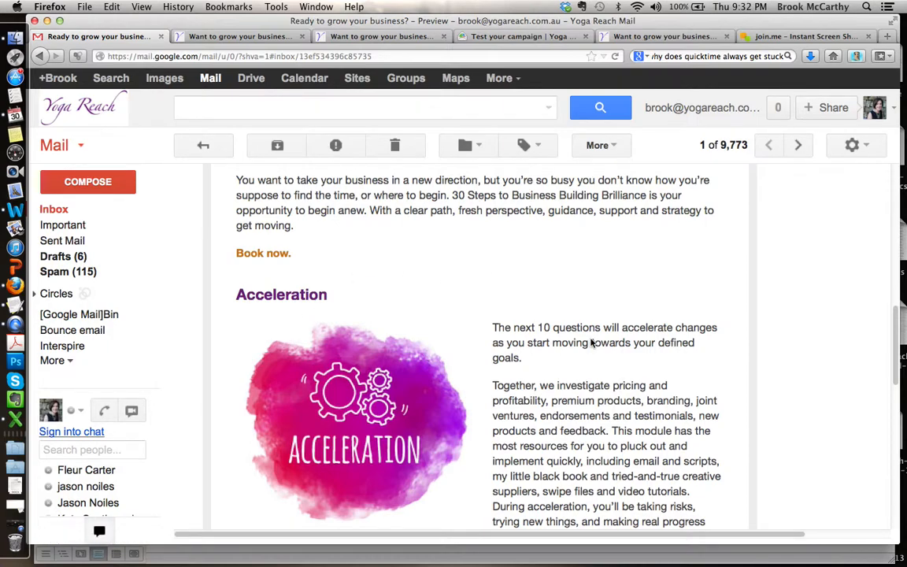
pyautogui.scroll(-12, 592, 344)
pyautogui.scroll(20, 592, 343)
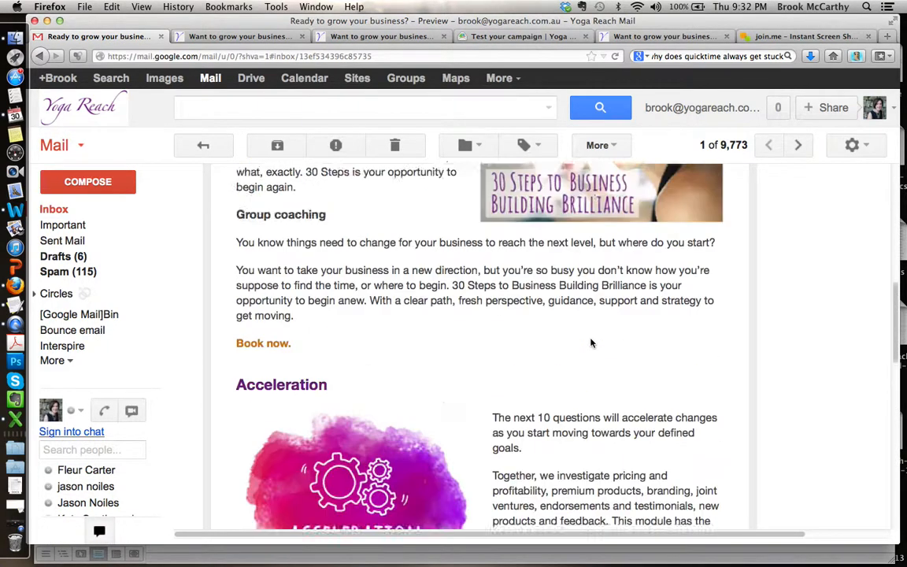
pyautogui.scroll(5, 591, 343)
pyautogui.scroll(-5, 531, 306)
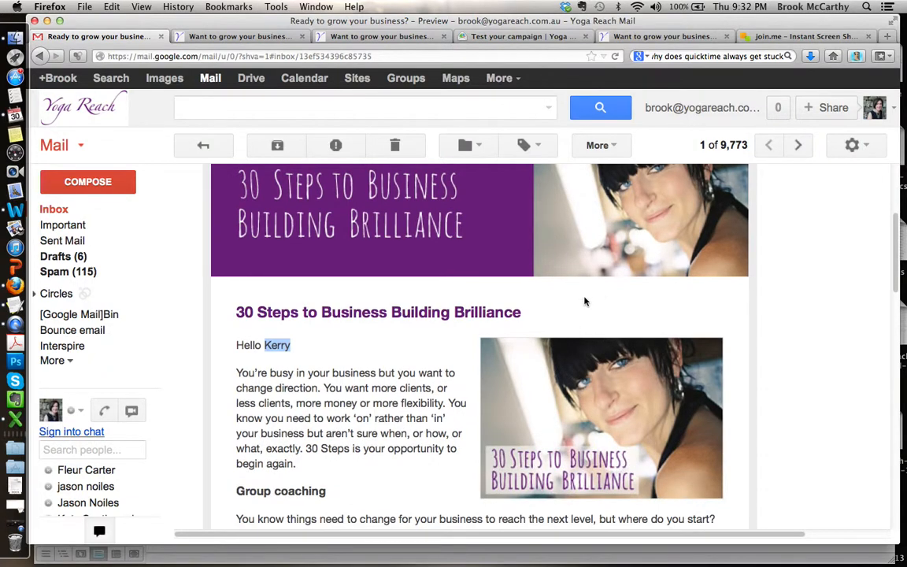
# Step: Proofread the test email's "30 Steps to Business Building Brilliance" and Acceleration headings, body copy and closing sign-off
pyautogui.click(528, 317)
pyautogui.moveTo(529, 316); pyautogui.dragTo(228, 325)
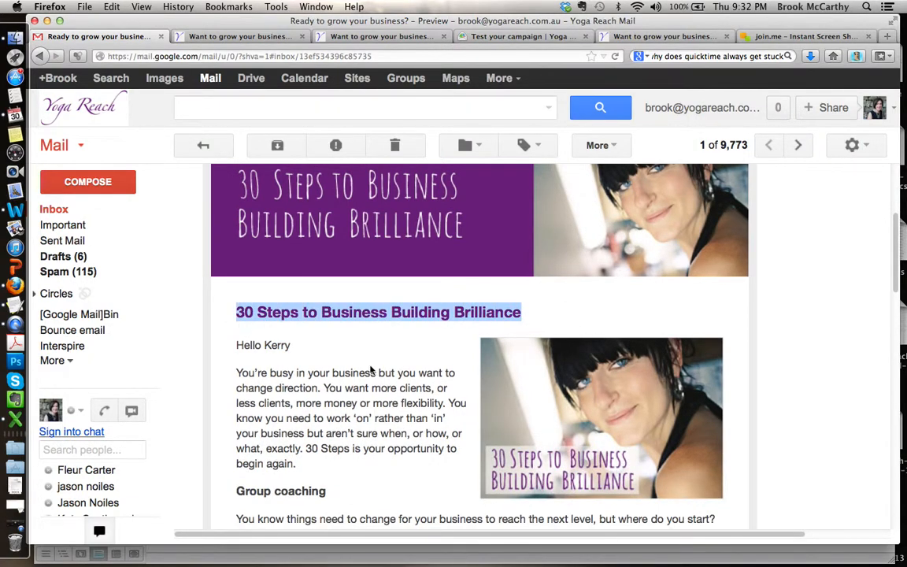
pyautogui.scroll(-1, 385, 378)
pyautogui.scroll(-5, 384, 379)
pyautogui.moveTo(327, 251); pyautogui.dragTo(240, 252)
pyautogui.moveTo(348, 421); pyautogui.dragTo(236, 167)
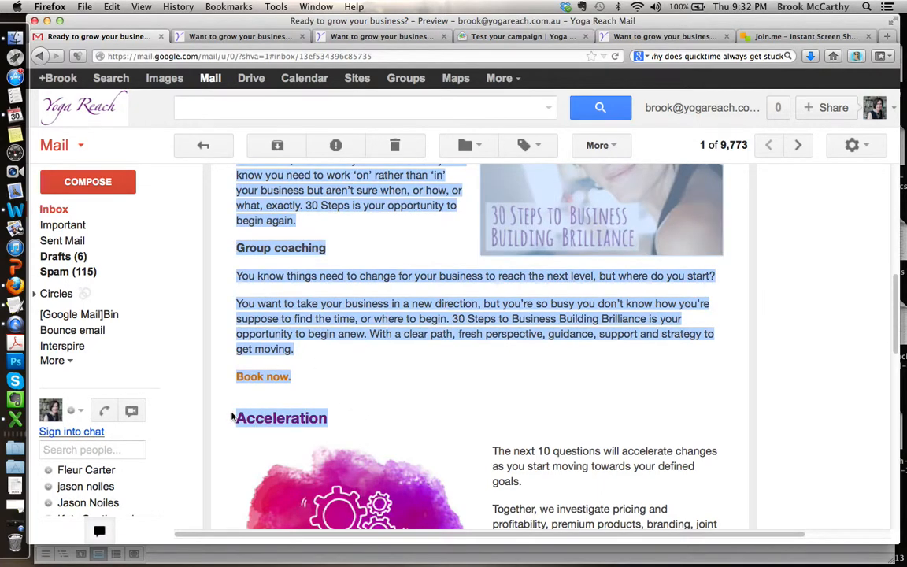
pyautogui.click(498, 364)
pyautogui.scroll(-9, 498, 364)
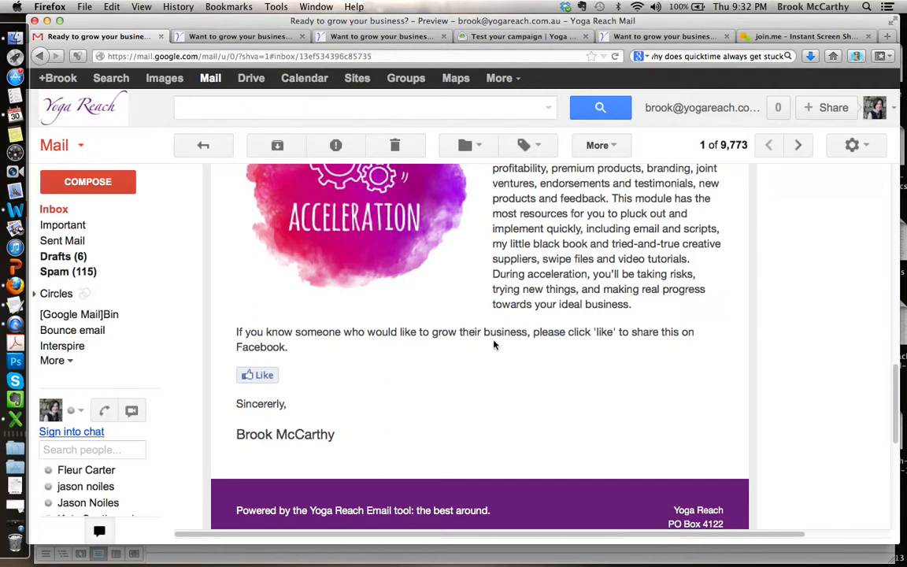
pyautogui.moveTo(286, 403)
pyautogui.mouseDown()
pyautogui.moveTo(238, 403)
pyautogui.moveTo(283, 405)
pyautogui.mouseUp()
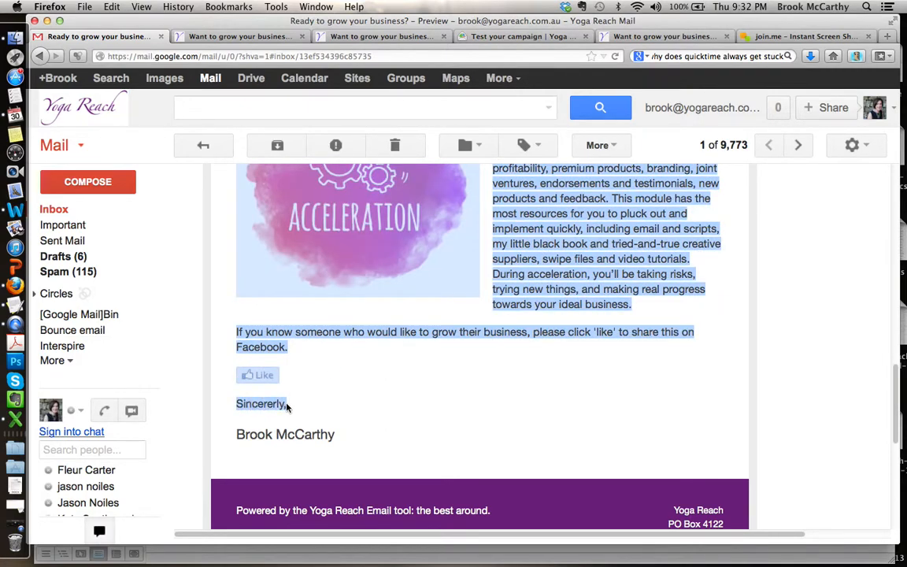
pyautogui.click(286, 405)
pyautogui.scroll(5, 407, 300)
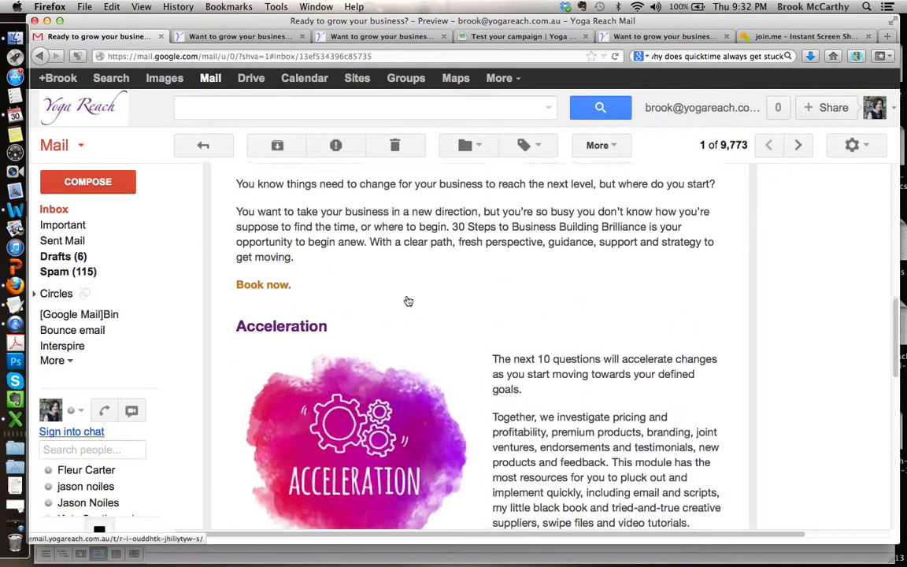
pyautogui.scroll(1, 408, 300)
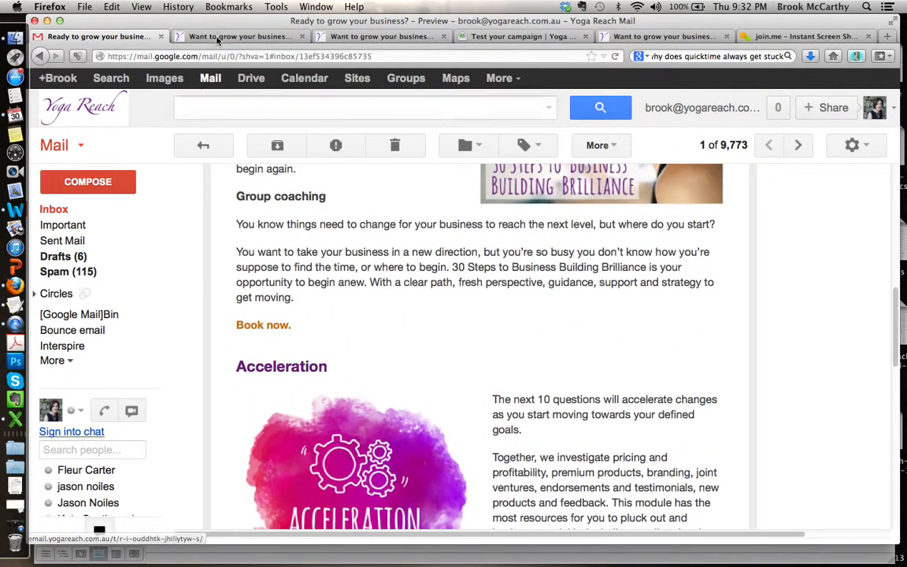
# Step: Switch back to the Yoga Reach campaign test page, read the note about not sending yet, and continue to delivery scheduling
pyautogui.click(516, 37)
pyautogui.scroll(-5, 677, 322)
pyautogui.scroll(-1, 676, 322)
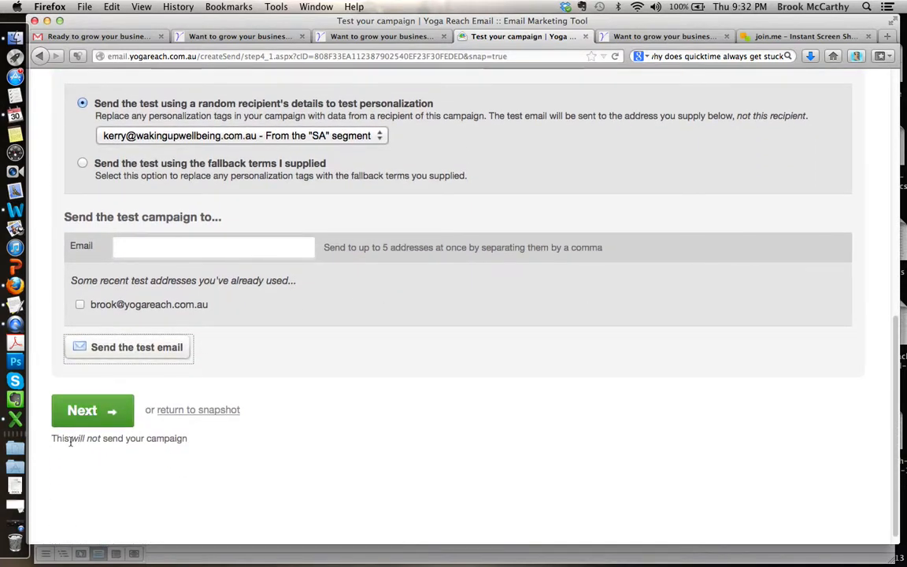
pyautogui.moveTo(189, 439); pyautogui.dragTo(54, 439)
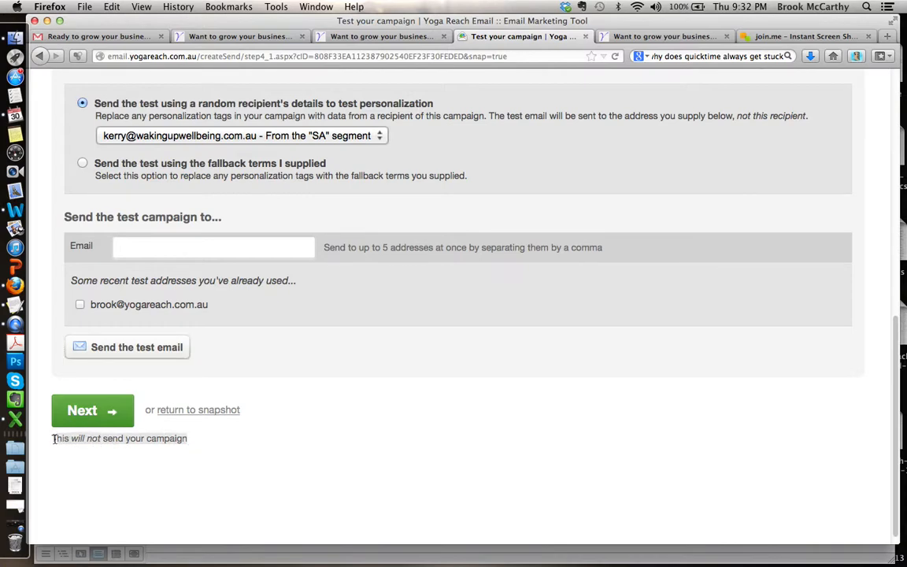
pyautogui.click(99, 409)
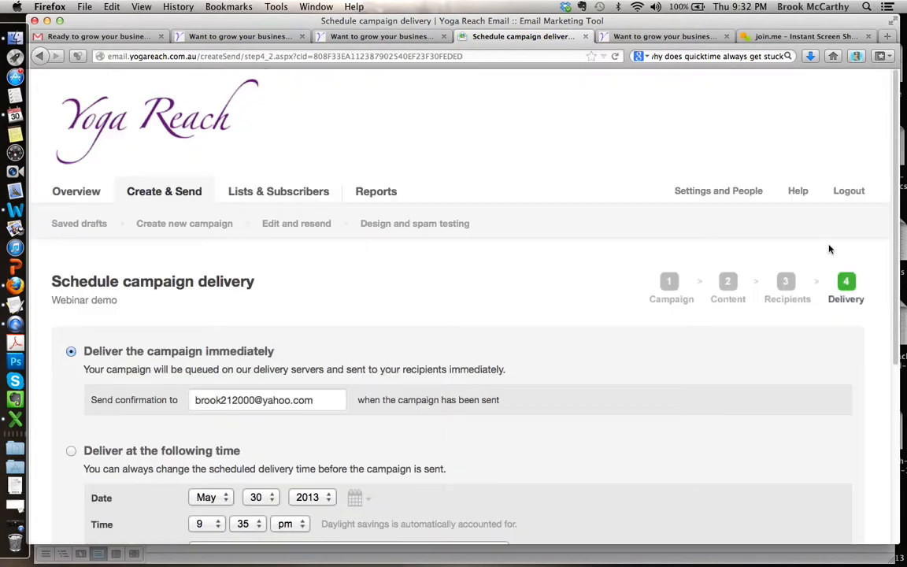
# Step: Choose delivery at a set time for the Webinar demo campaign and review the date, time zone and confirmation email fields
pyautogui.scroll(-3, 442, 274)
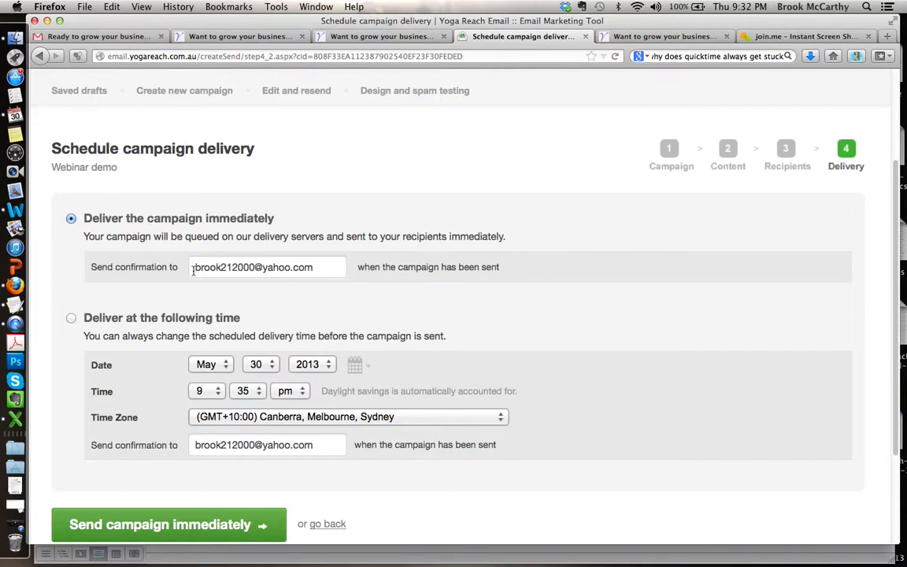
pyautogui.click(324, 266)
pyautogui.click(72, 318)
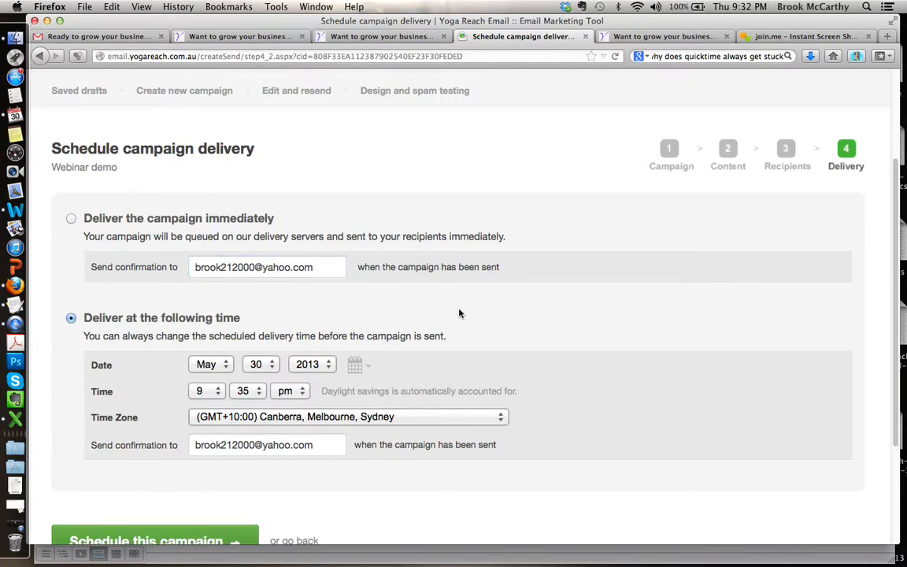
pyautogui.scroll(-3, 460, 314)
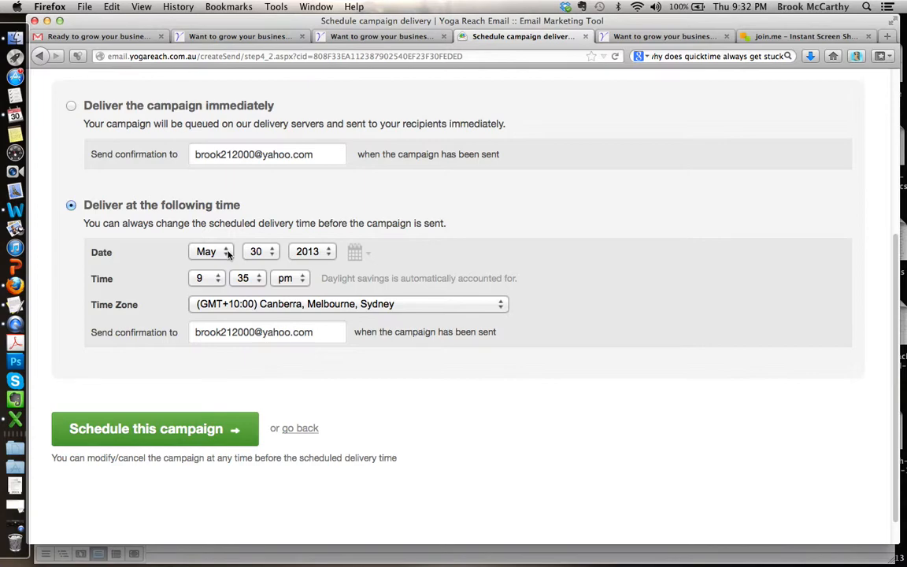
pyautogui.click(228, 256)
pyautogui.click(226, 256)
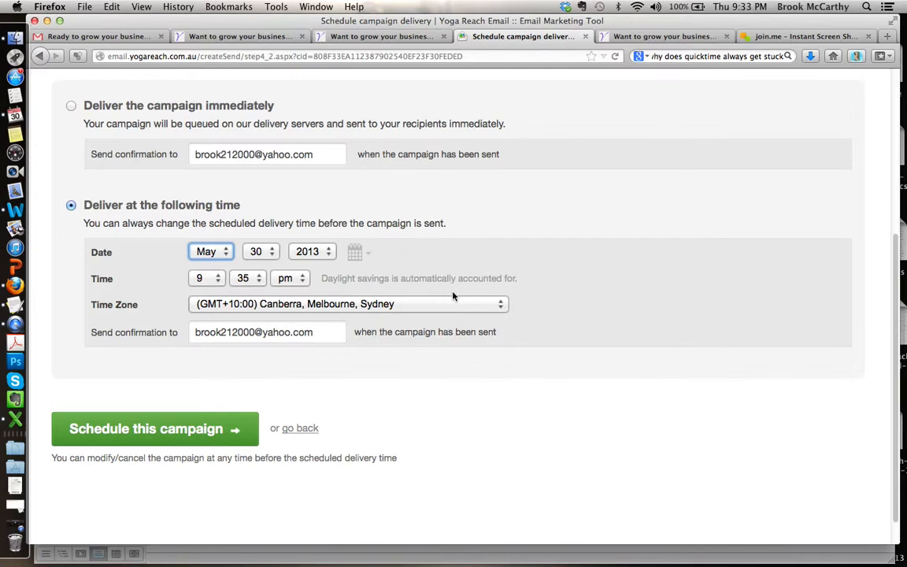
pyautogui.click(313, 331)
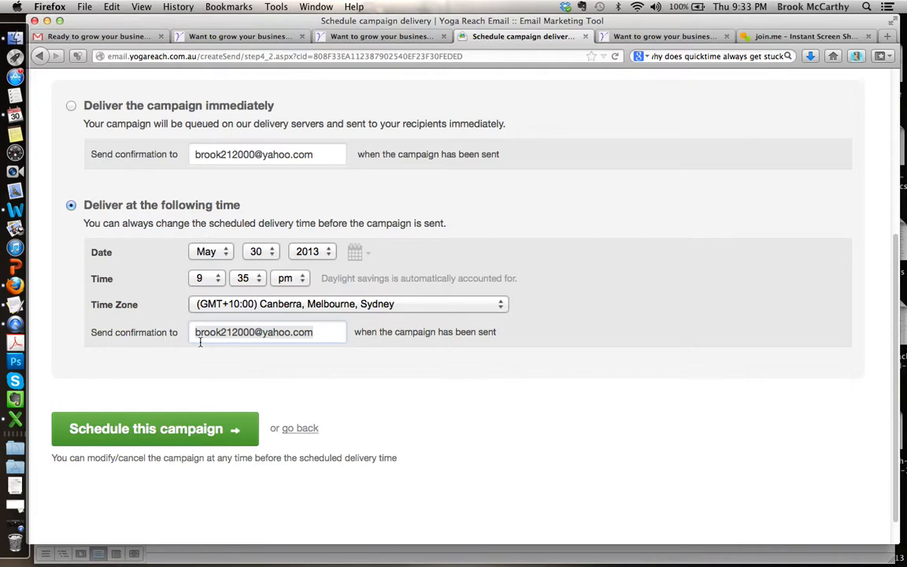
pyautogui.scroll(3, 140, 370)
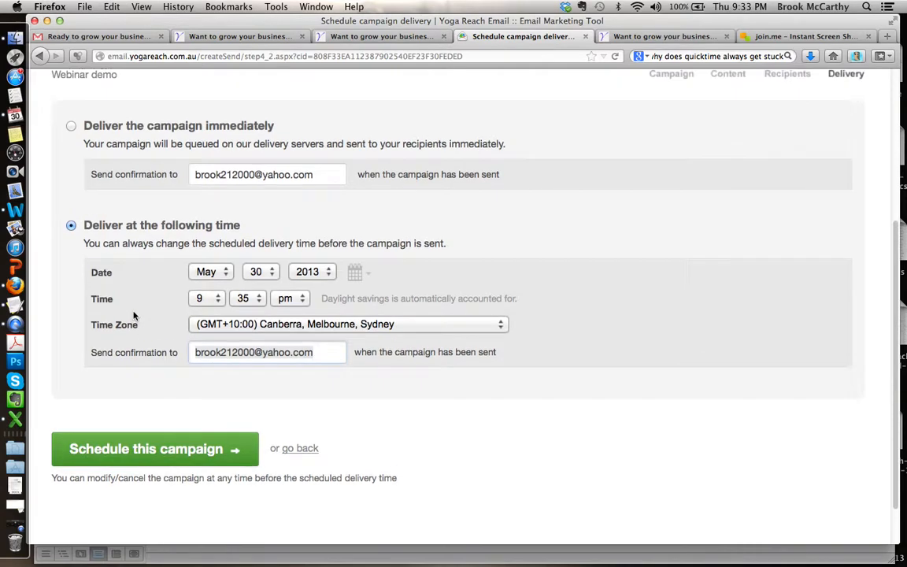
# Step: Switch the campaign to immediate delivery and read the note about sending it immediately
pyautogui.click(71, 197)
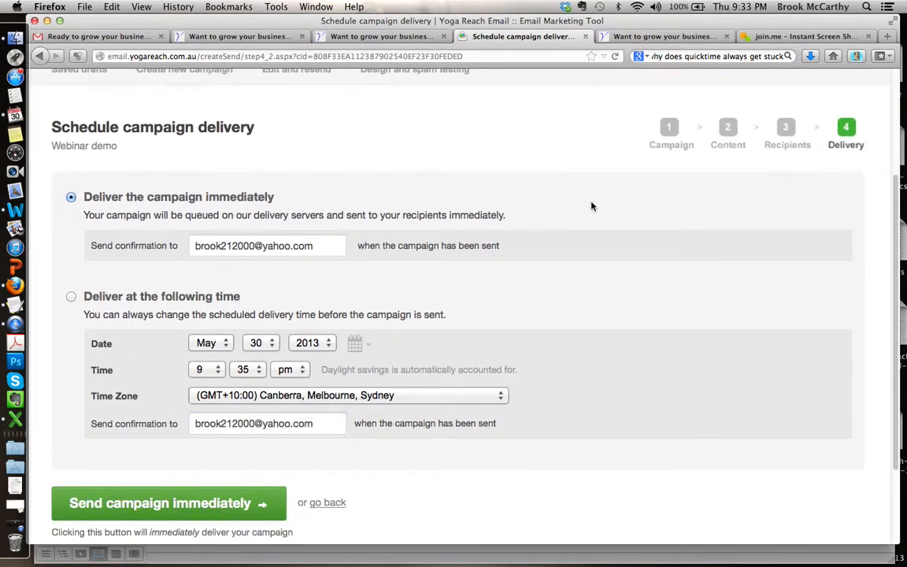
pyautogui.scroll(-3, 596, 204)
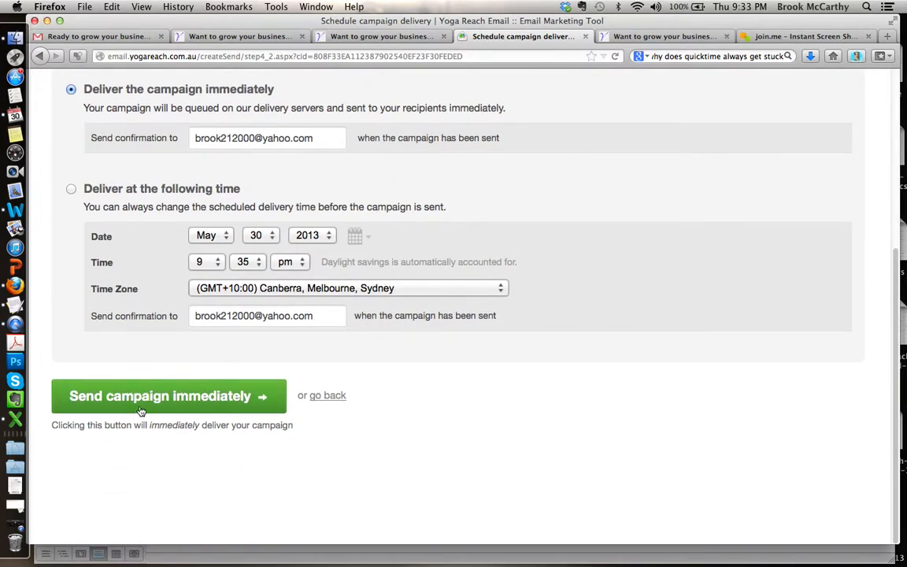
pyautogui.moveTo(297, 428); pyautogui.dragTo(58, 420)
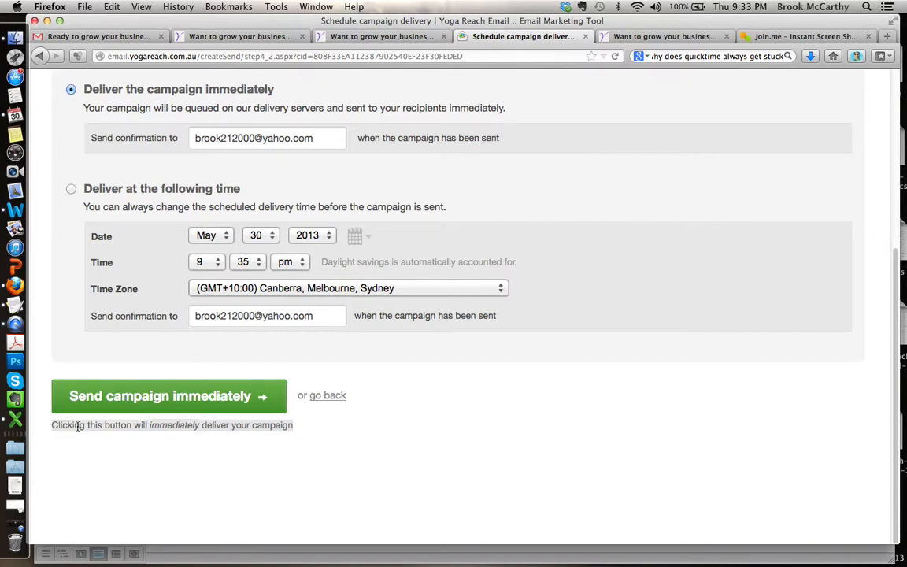
pyautogui.click(186, 425)
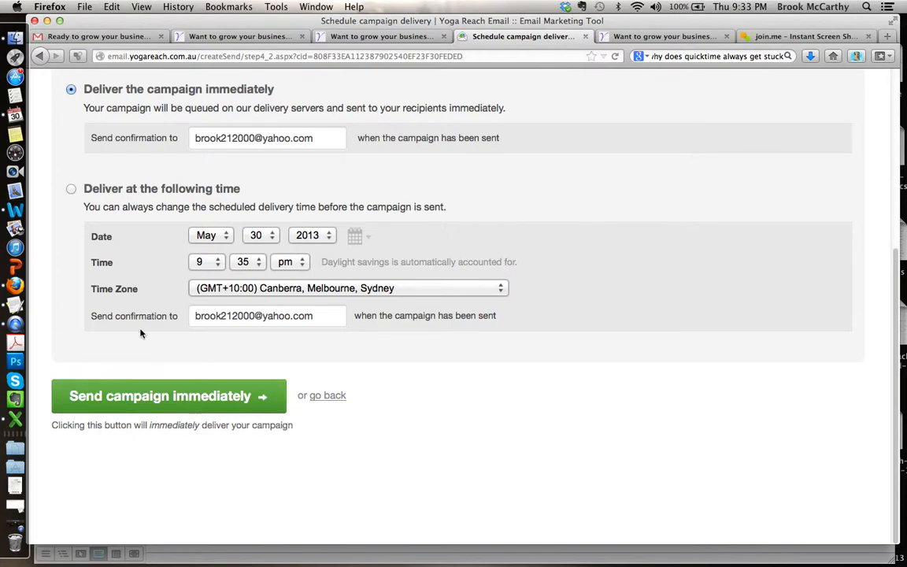
# Step: Set the campaign to deliver at the following time, May 30 2013 at 9:35 pm, and review the scheduling note and settings
pyautogui.click(71, 189)
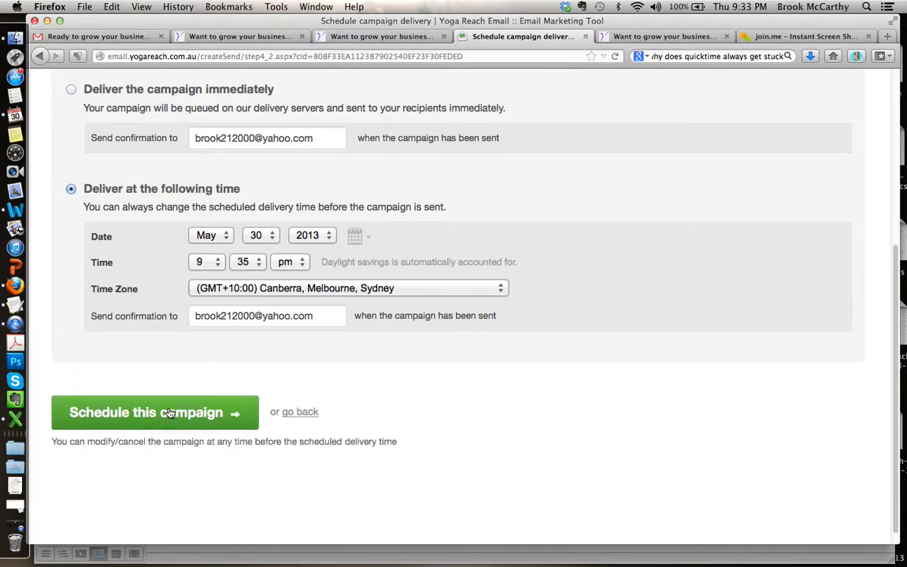
pyautogui.moveTo(399, 440); pyautogui.dragTo(49, 442)
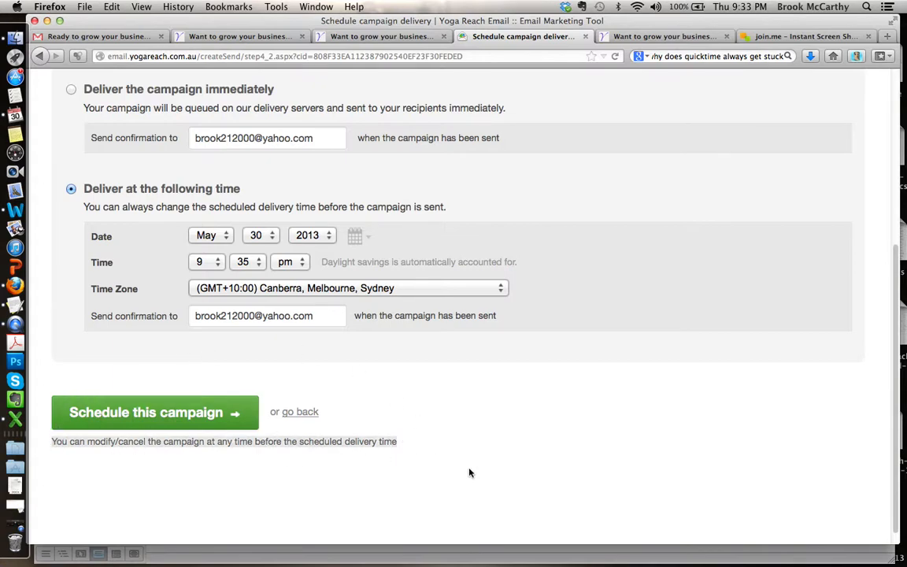
pyautogui.scroll(3, 601, 392)
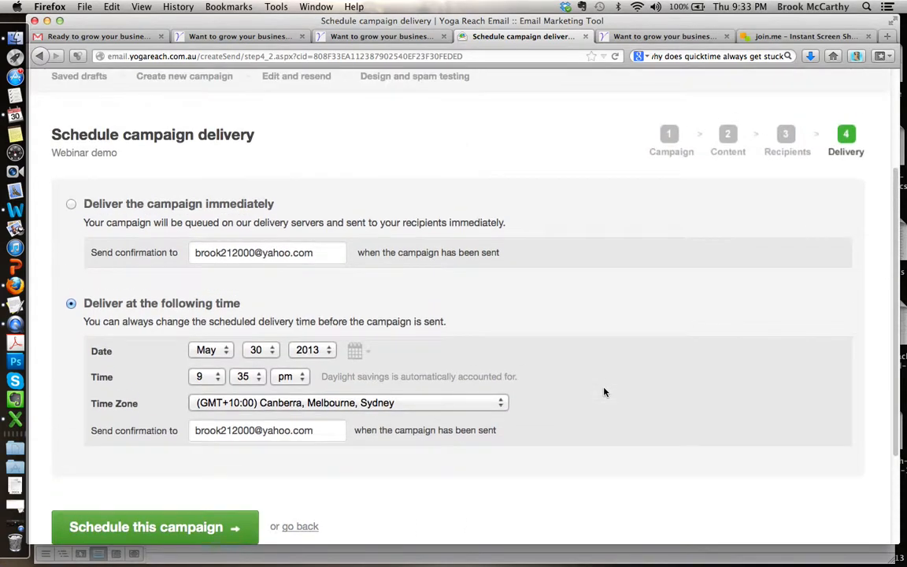
pyautogui.scroll(-3, 604, 392)
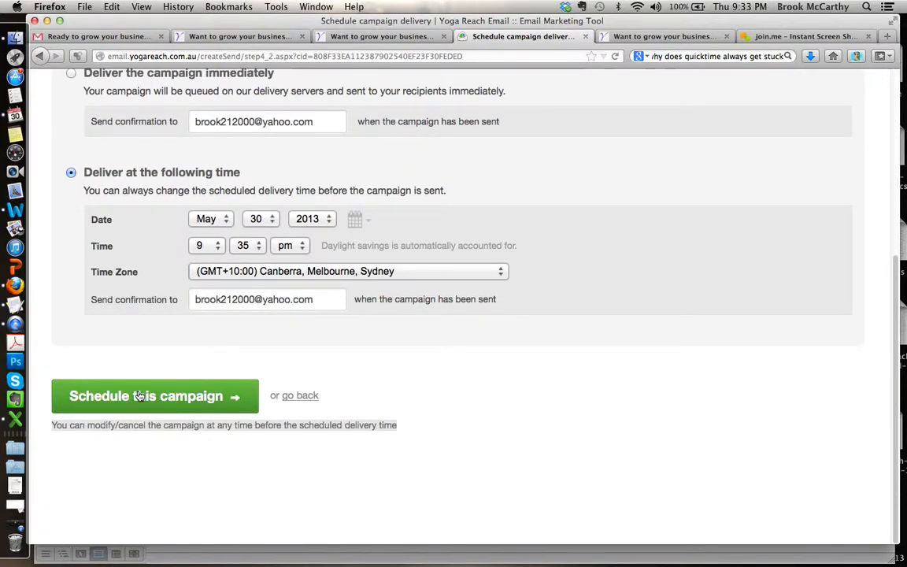
pyautogui.scroll(3, 467, 390)
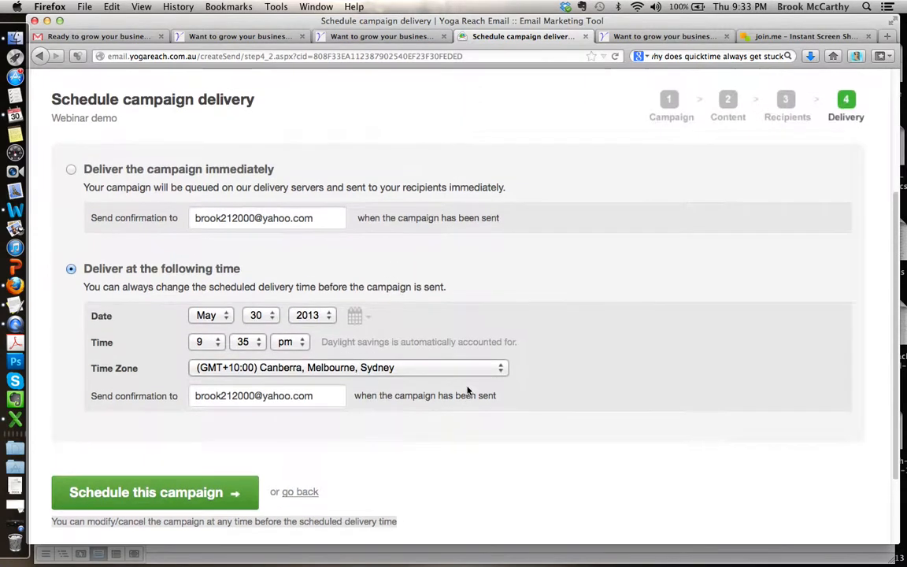
pyautogui.scroll(5, 467, 390)
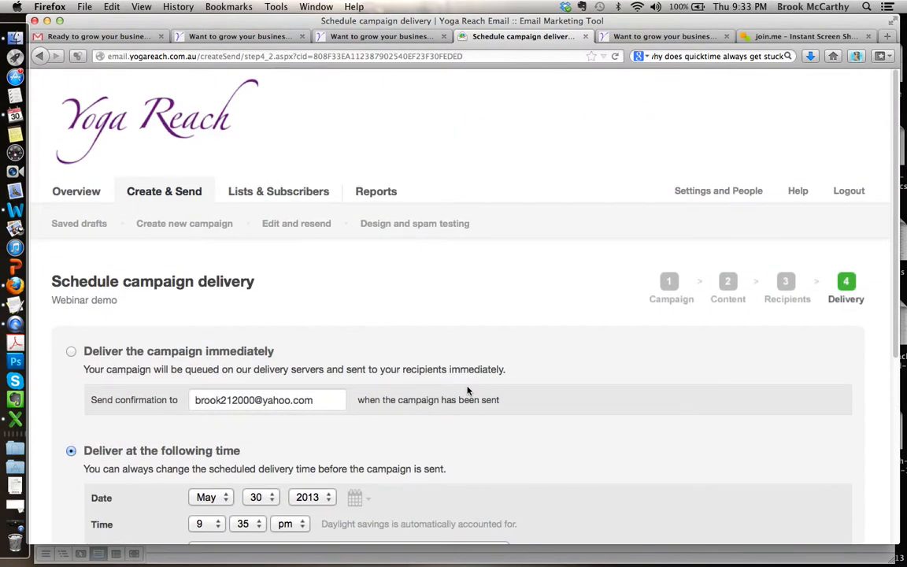